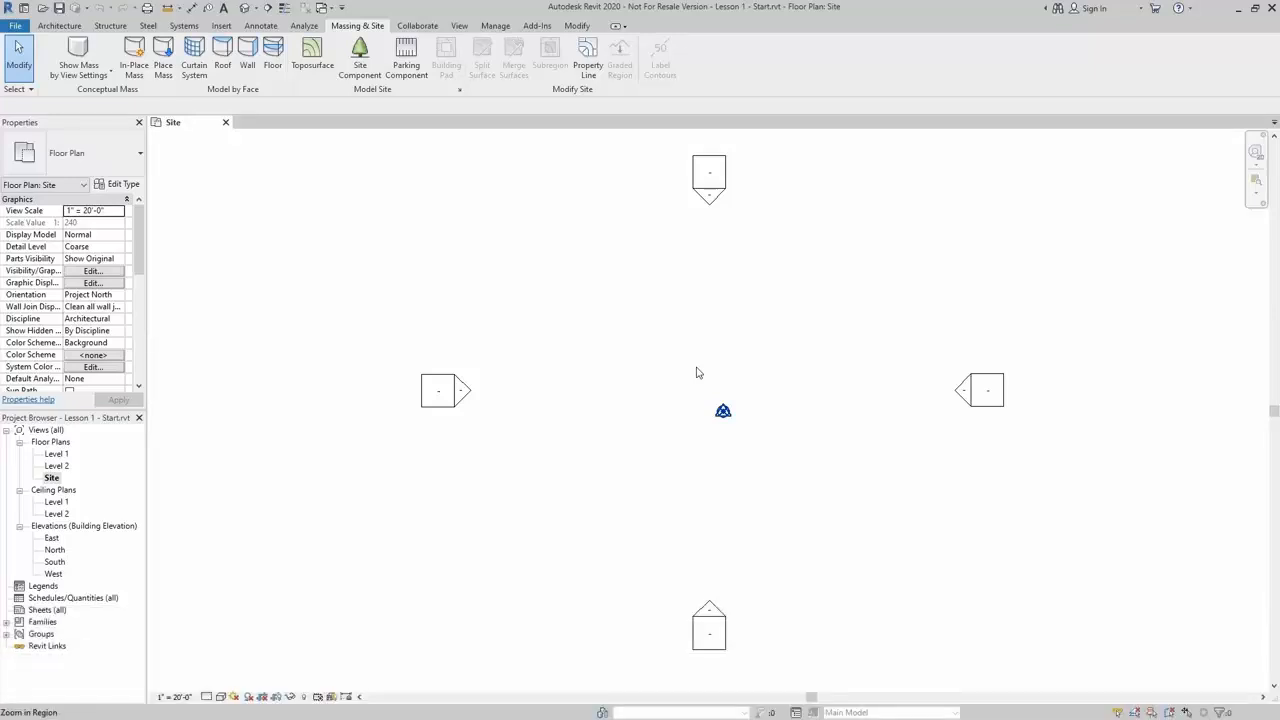
Link the CAD file 1.1 - Site Topo.dwg into the Site floor plan
{"action": "left_click", "coordinate": [224, 26]}
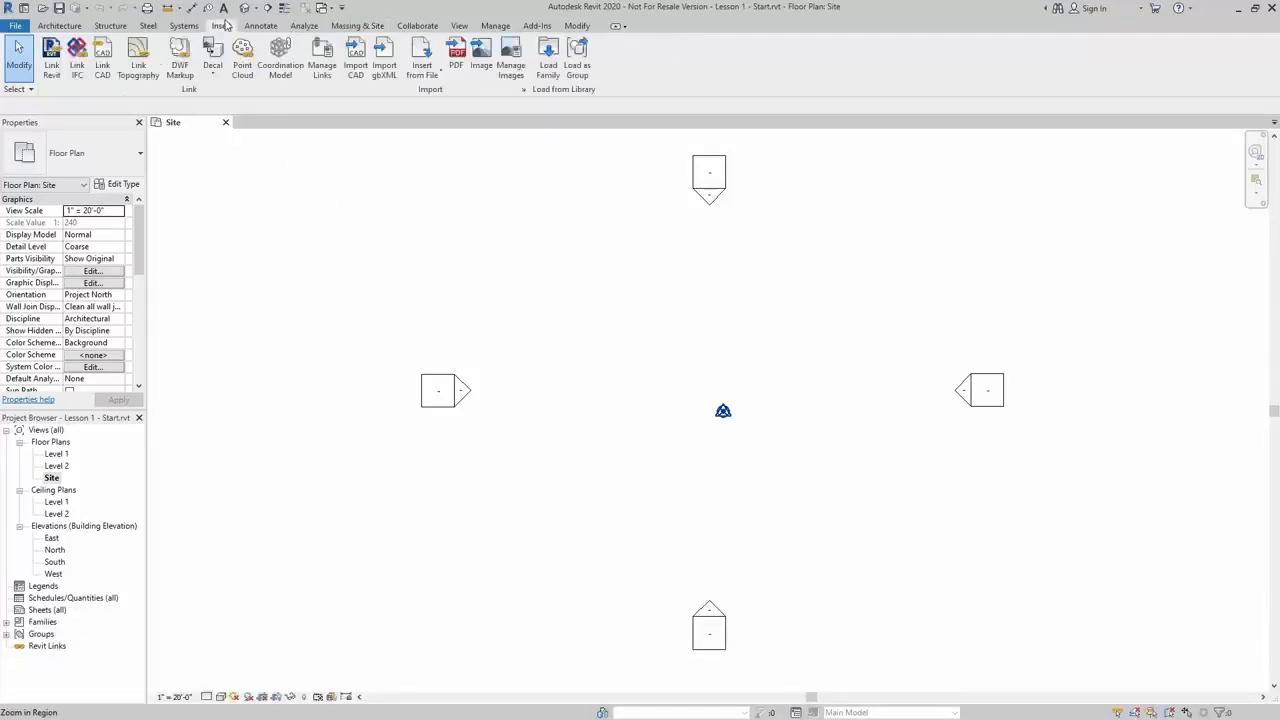
{"action": "left_click", "coordinate": [102, 66]}
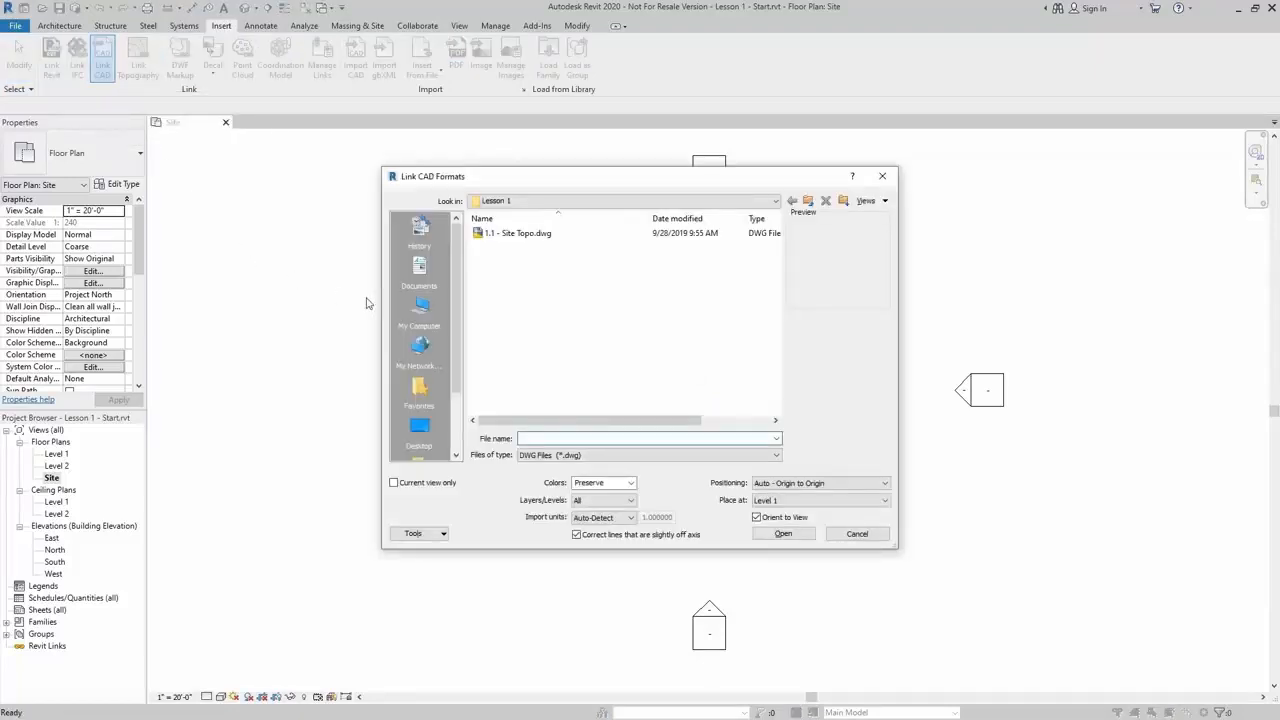
{"action": "left_click", "coordinate": [522, 235]}
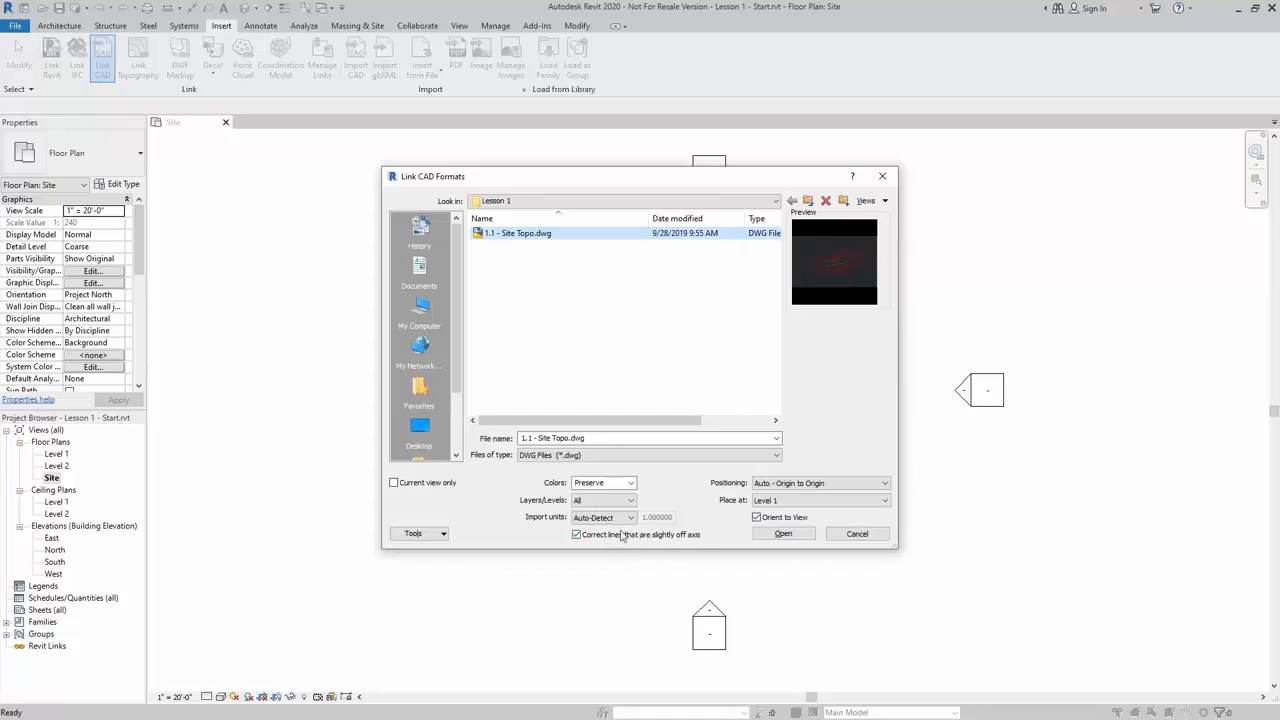
{"action": "left_click", "coordinate": [781, 534]}
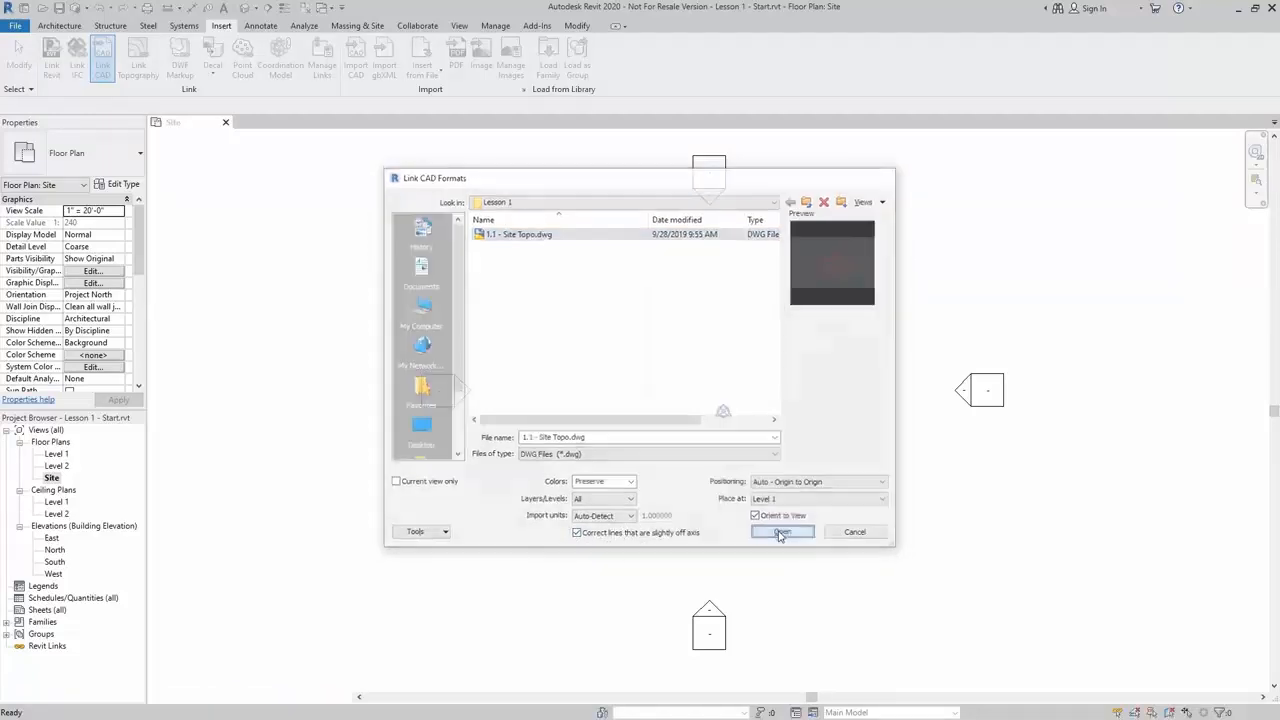
Pan and zoom around the site plan to examine the linked contour lines and building outline
{"action": "middle_click_drag", "start_coordinate": [769, 277], "coordinate": [429, 366]}
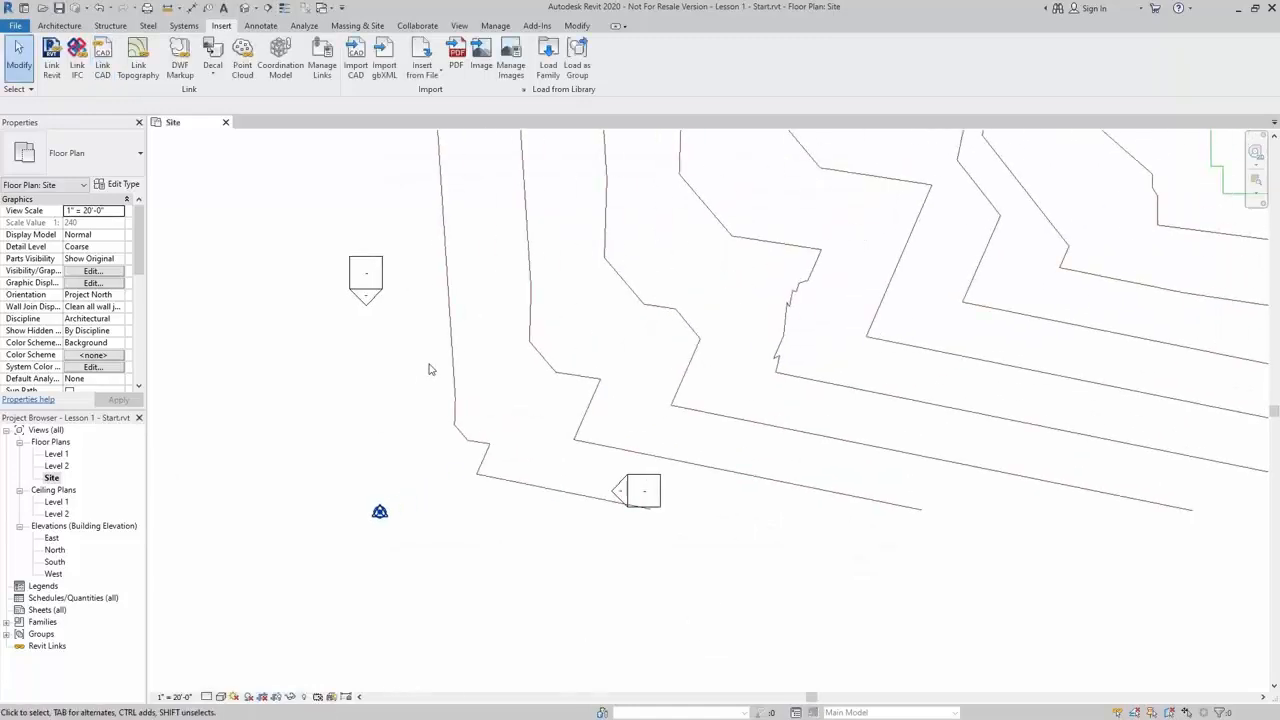
{"action": "scroll", "coordinate": [430, 366], "scroll_direction": "down", "scroll_amount": 5}
{"action": "middle_click_drag", "start_coordinate": [596, 260], "coordinate": [606, 369]}
{"action": "scroll", "coordinate": [664, 396], "scroll_direction": "up", "scroll_amount": 3}
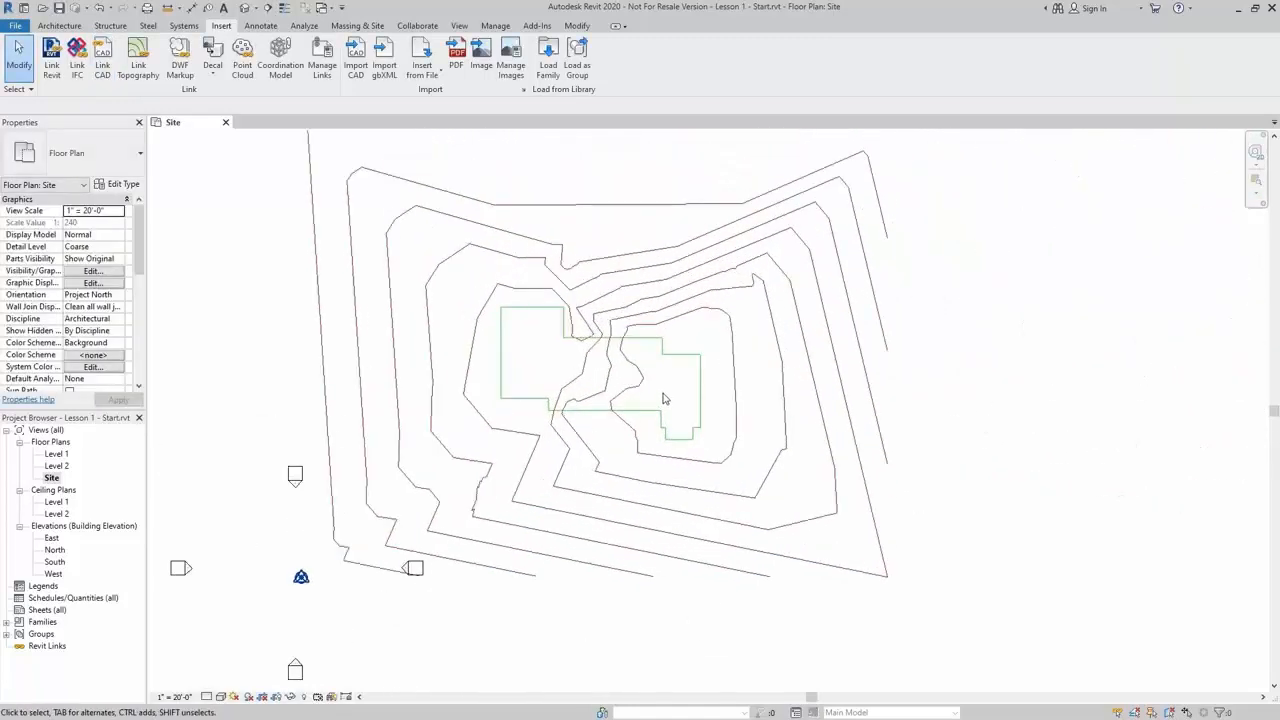
{"action": "middle_click_drag", "start_coordinate": [672, 414], "coordinate": [719, 446]}
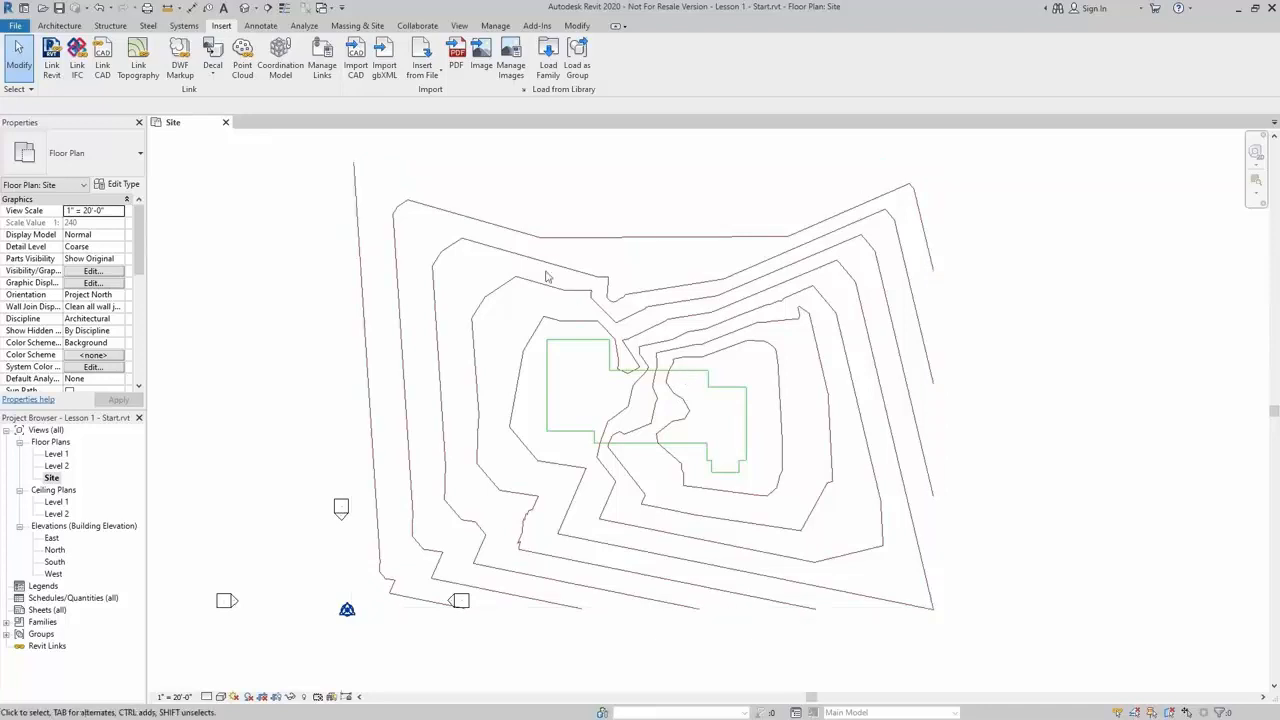
Open the default 3D view and orbit around the linked contours to inspect them
{"action": "left_click", "coordinate": [246, 9]}
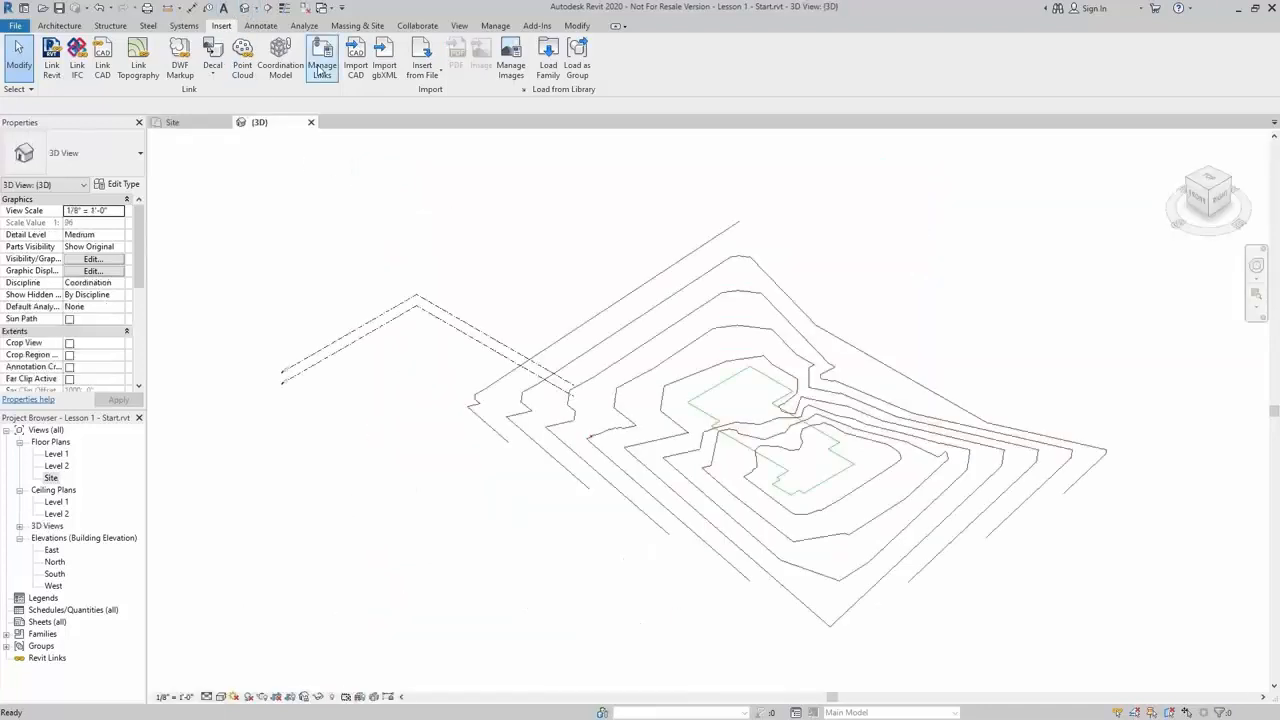
{"action": "middle_click_drag", "start_coordinate": [483, 432], "coordinate": [570, 584], "text": "shift"}
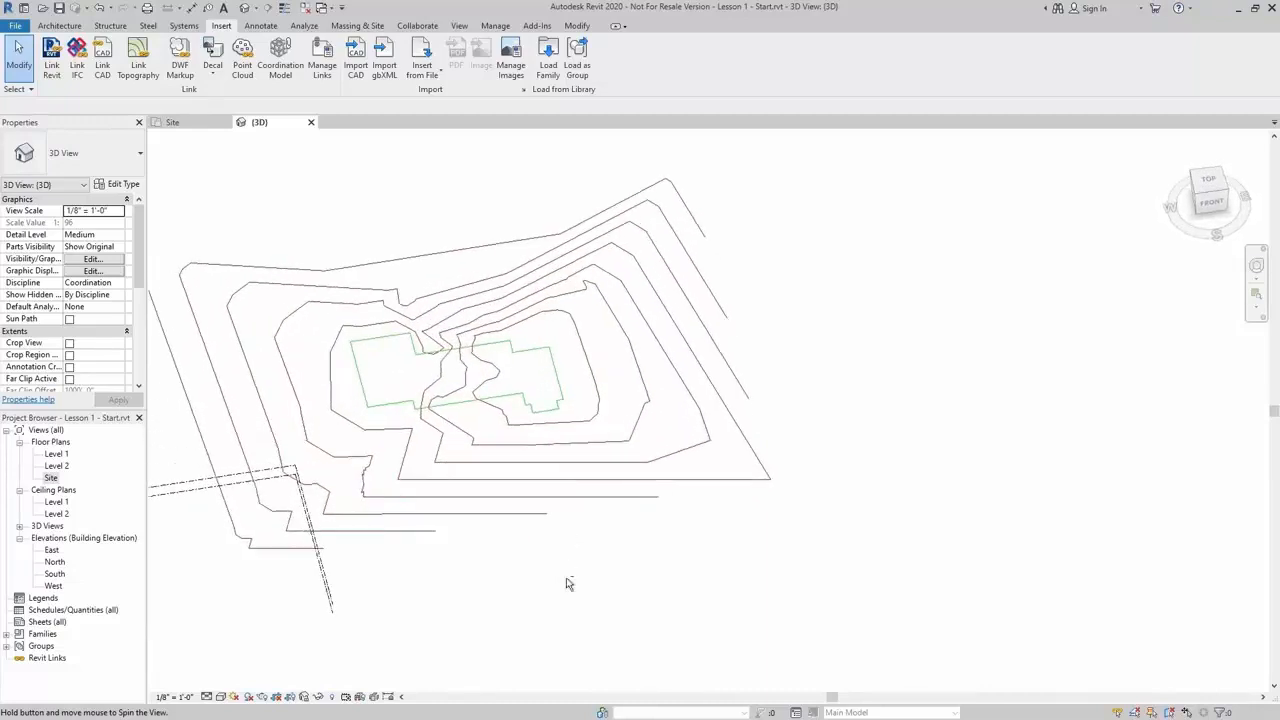
{"action": "middle_click_drag", "start_coordinate": [610, 482], "coordinate": [710, 505]}
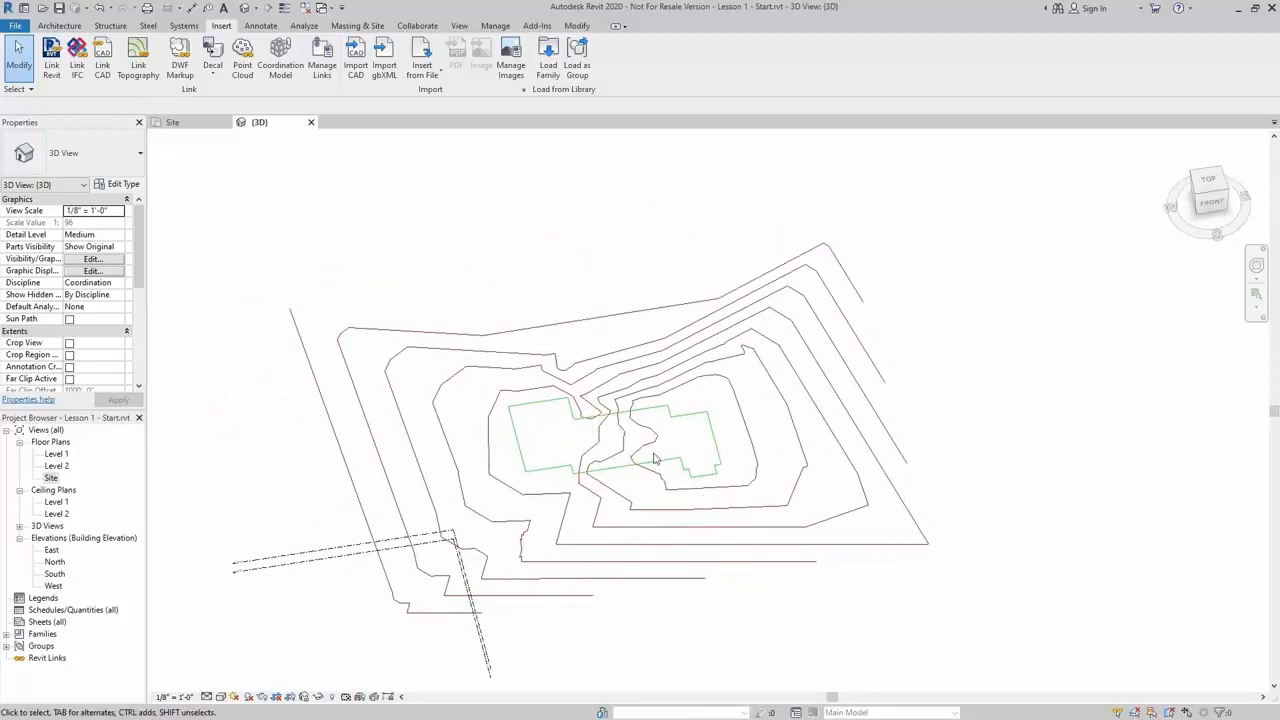
{"action": "scroll", "coordinate": [654, 457], "scroll_direction": "up", "scroll_amount": 1}
{"action": "middle_click_drag", "start_coordinate": [649, 462], "coordinate": [717, 457]}
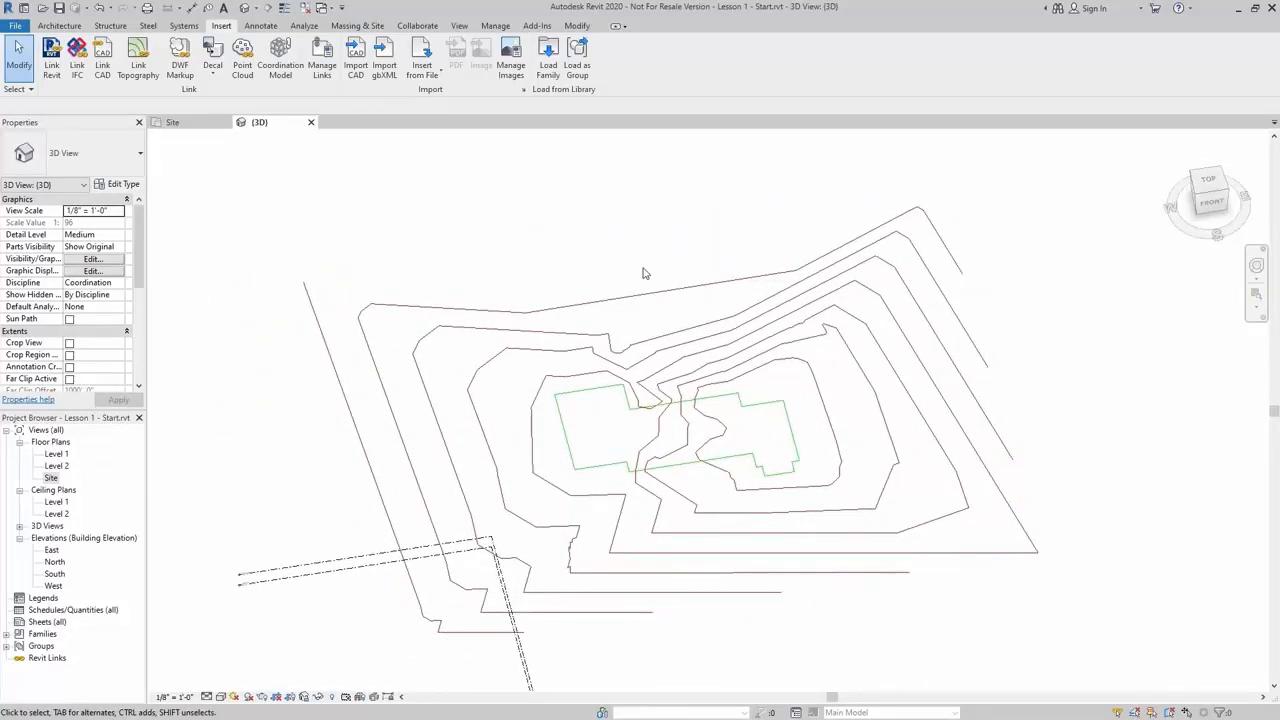
Create a toposurface from the linked import using only the C-BLDG-PADS and C-TOPO-MINR layers
{"action": "left_click", "coordinate": [362, 27]}
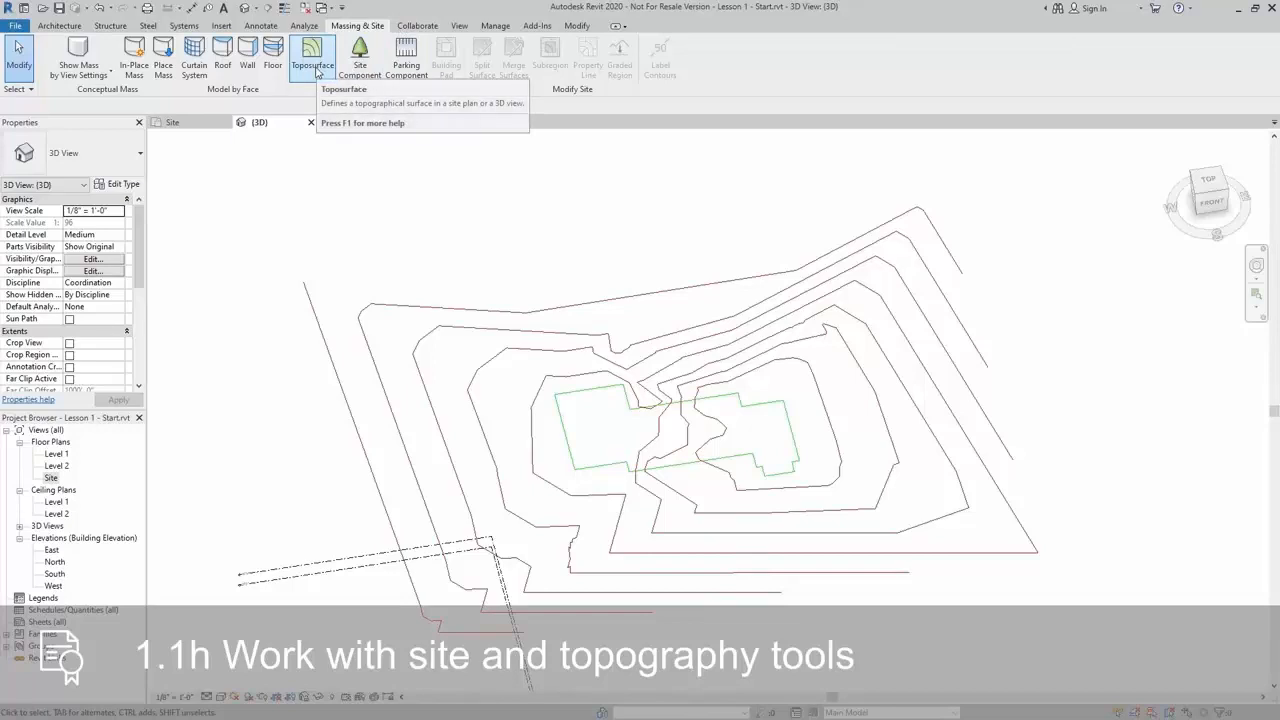
{"action": "left_click", "coordinate": [313, 64]}
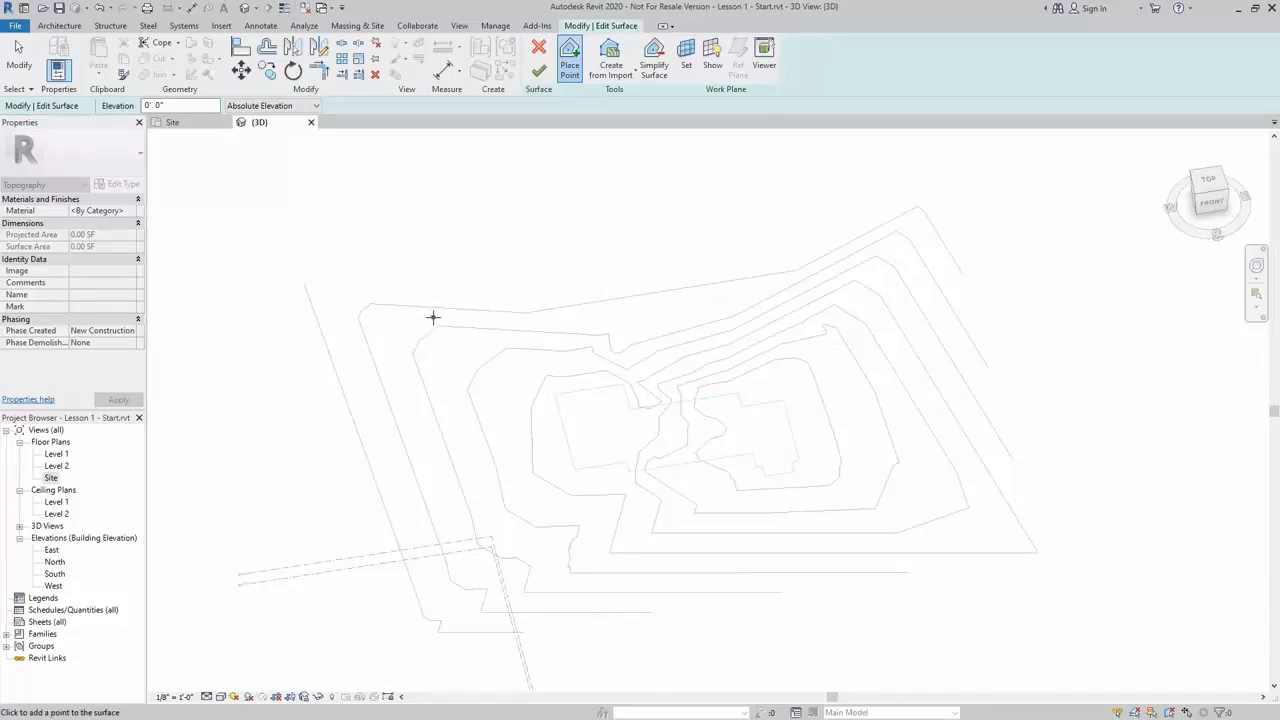
{"action": "left_click", "coordinate": [613, 82]}
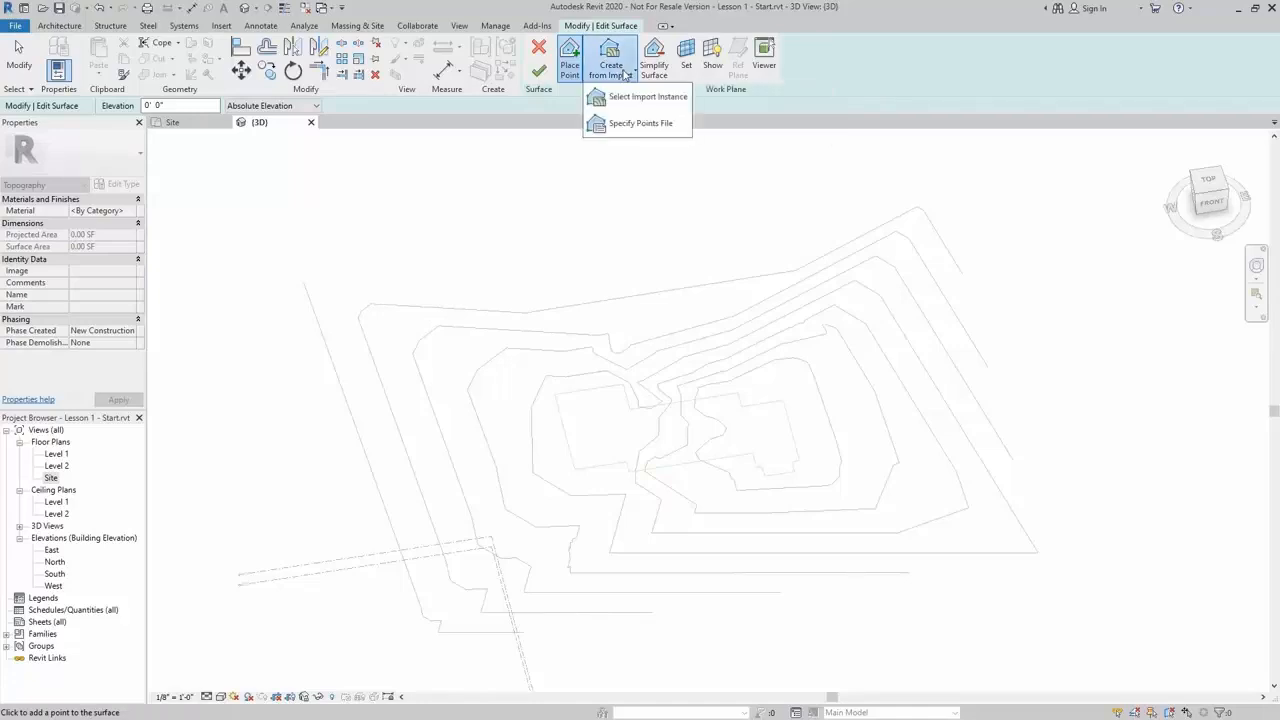
{"action": "left_click", "coordinate": [671, 101]}
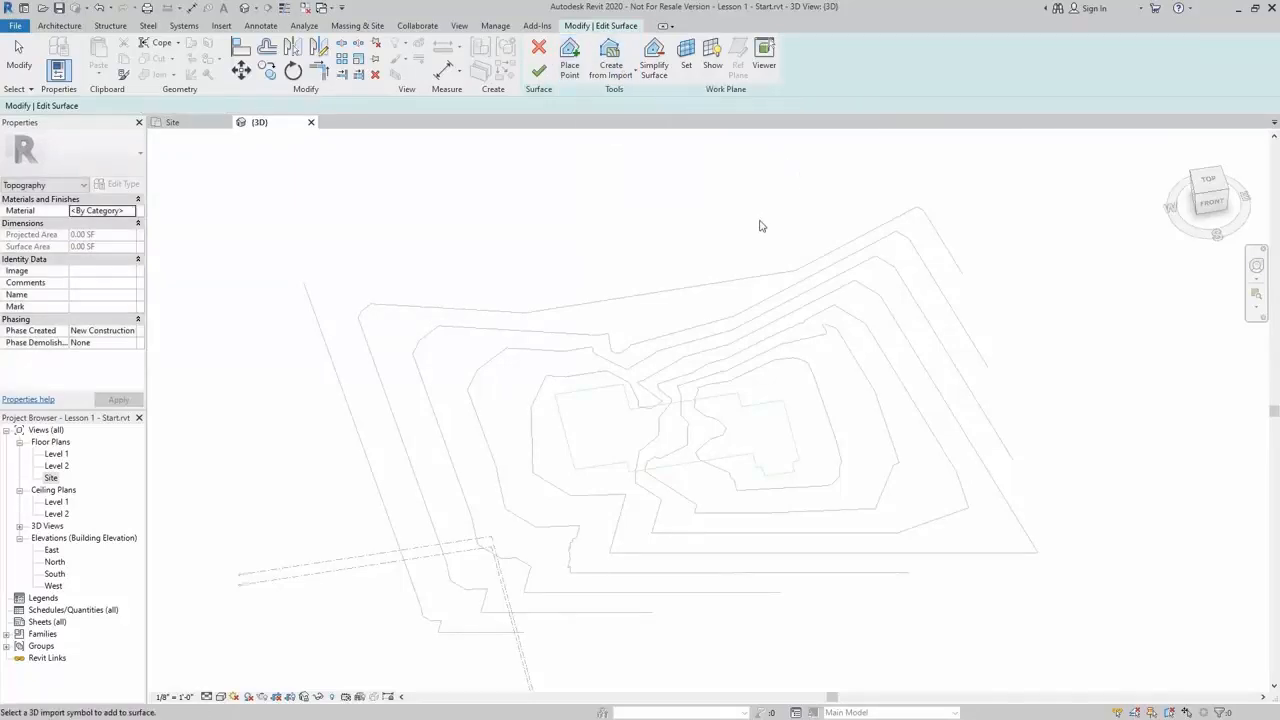
{"action": "left_click", "coordinate": [753, 282]}
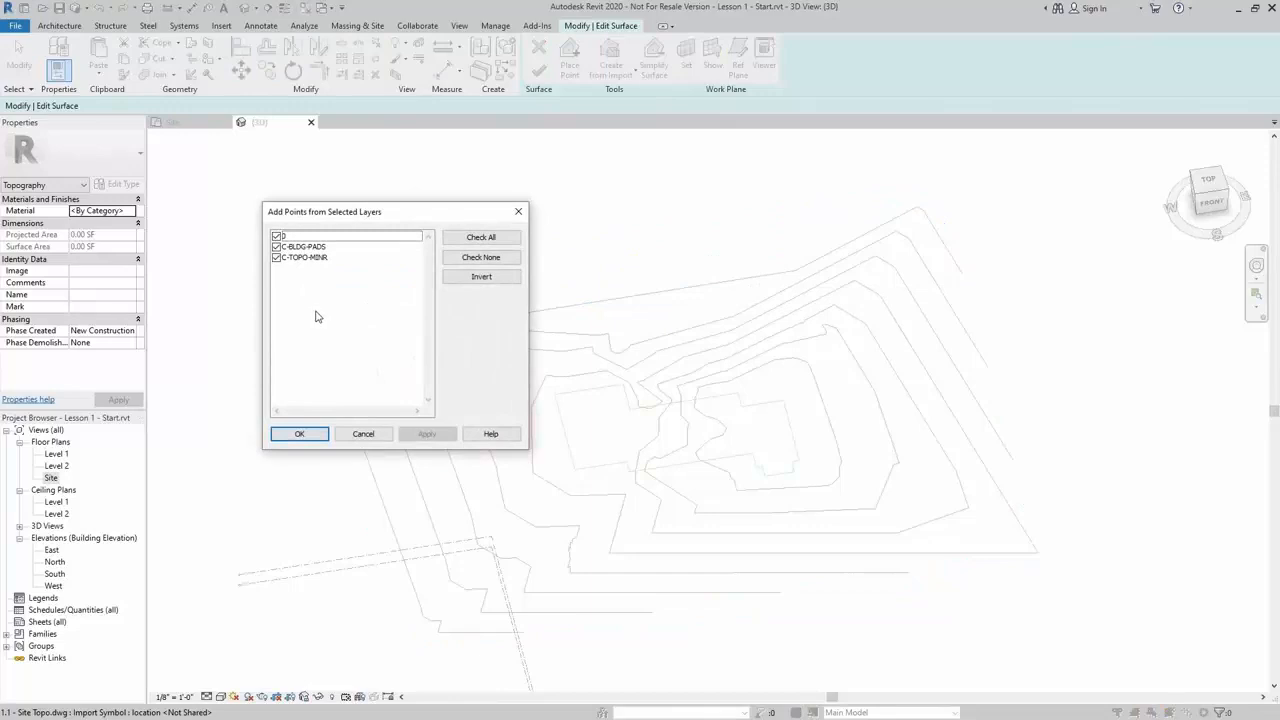
{"action": "left_click", "coordinate": [276, 247]}
{"action": "left_click", "coordinate": [277, 236]}
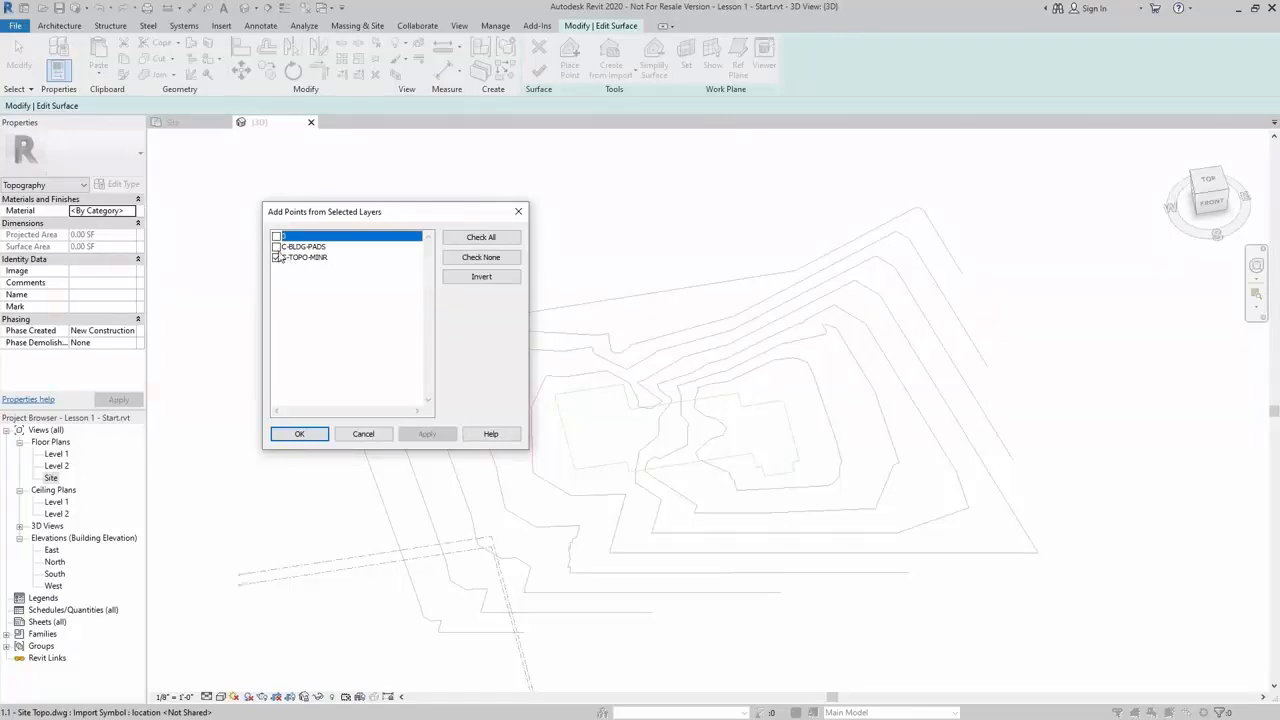
{"action": "left_click", "coordinate": [276, 247]}
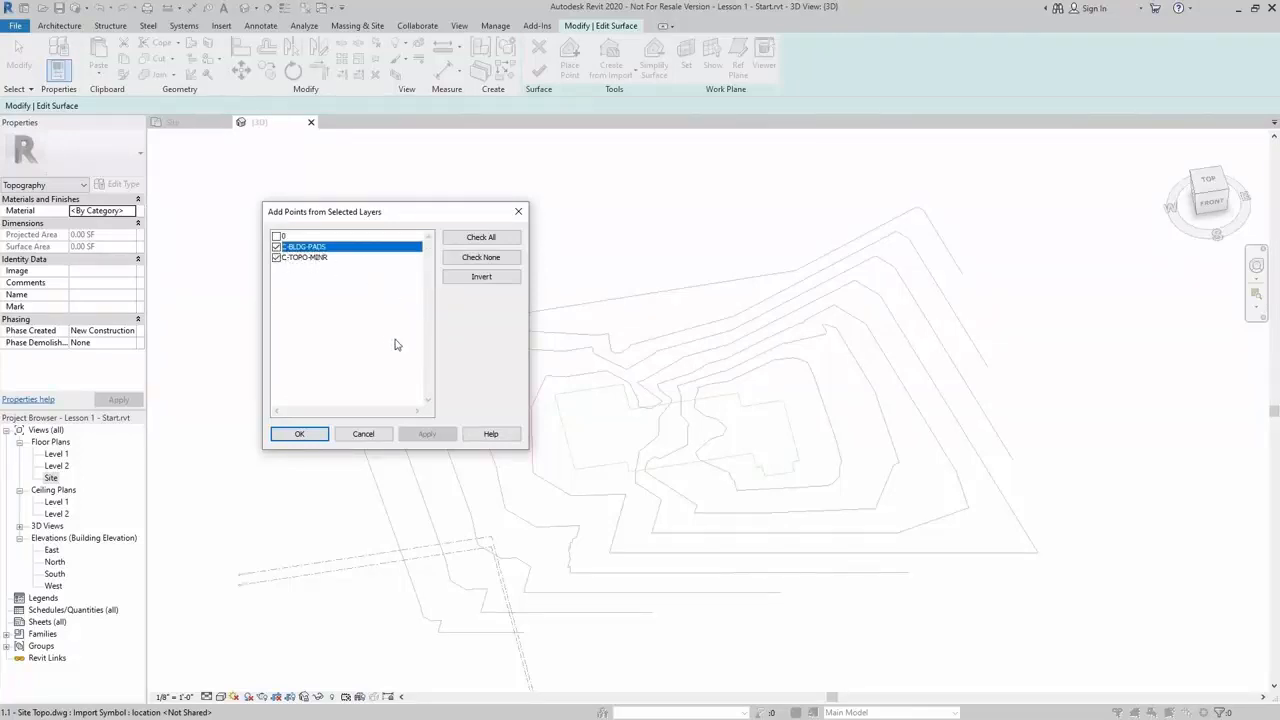
{"action": "left_click", "coordinate": [298, 434]}
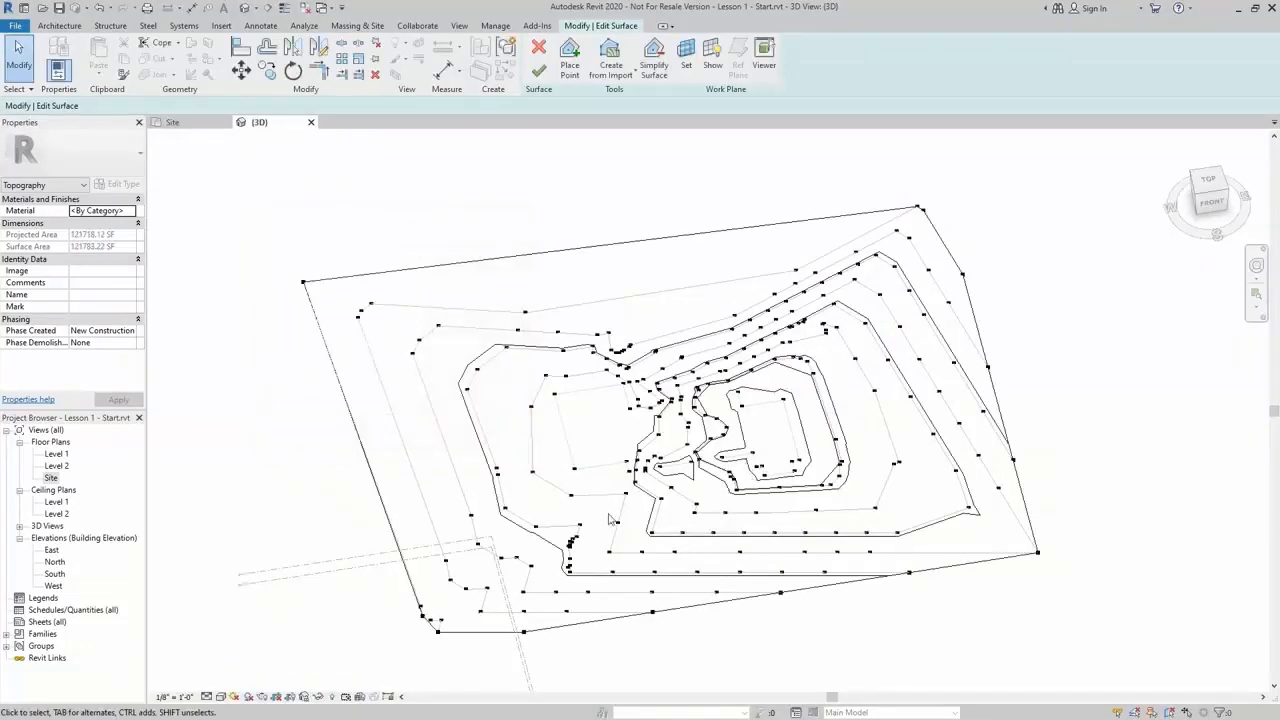
Finish the toposurface edit
{"action": "middle_click_drag", "start_coordinate": [743, 571], "coordinate": [772, 381], "text": "shift"}
{"action": "scroll", "coordinate": [715, 269], "scroll_direction": "up", "scroll_amount": 3}
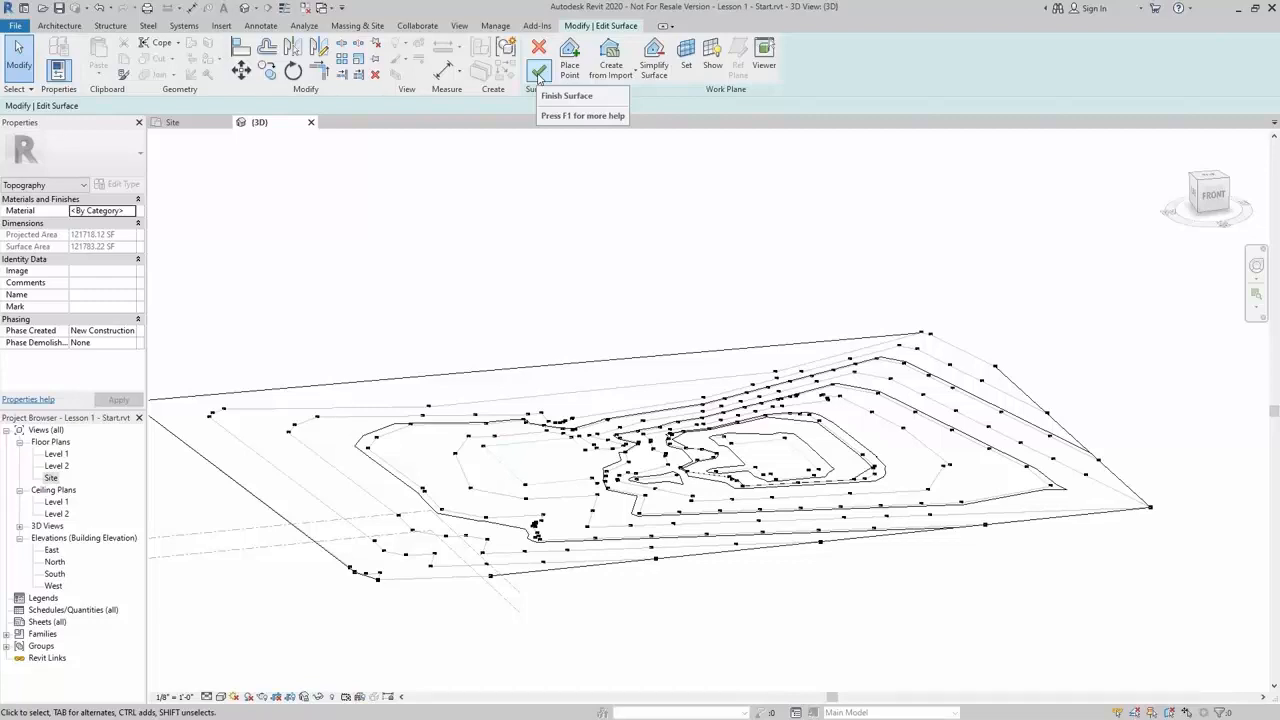
{"action": "left_click", "coordinate": [538, 72]}
{"action": "mouse_move", "coordinate": [492, 305]}
{"action": "middle_mouse_down"}
{"action": "mouse_move", "coordinate": [617, 299]}
{"action": "mouse_move", "coordinate": [476, 291]}
{"action": "middle_mouse_up"}
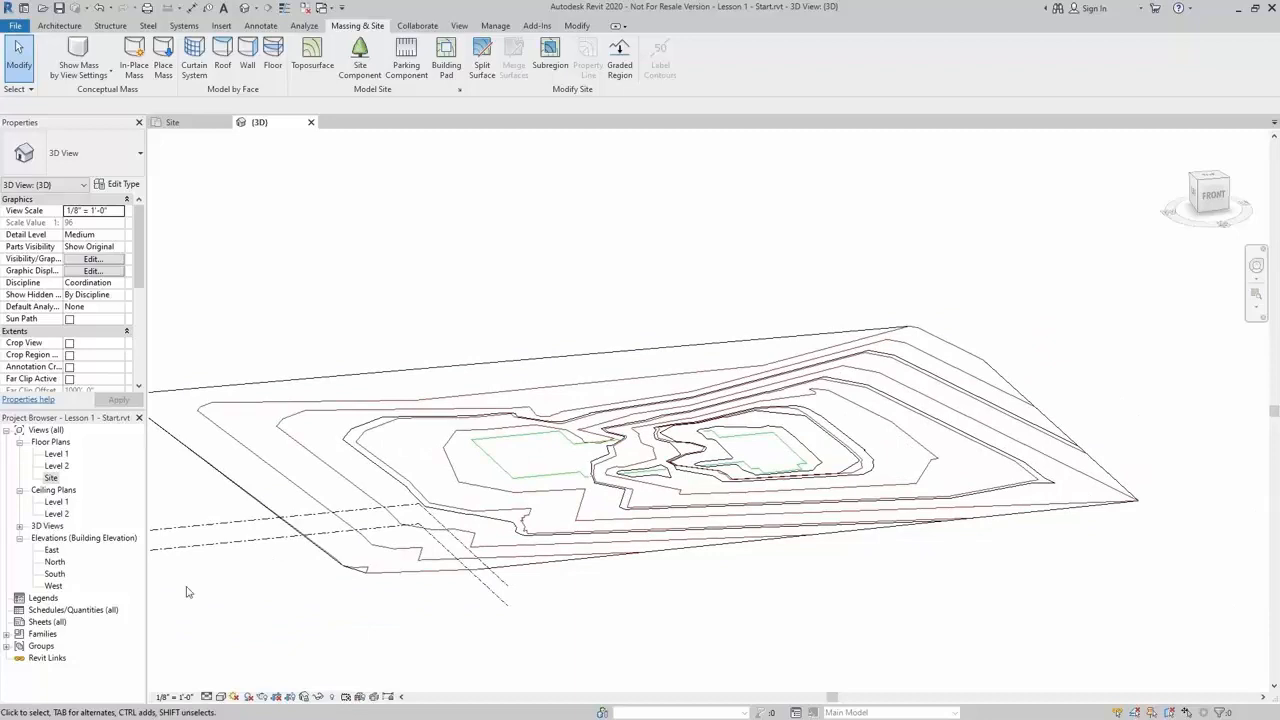
Switch the 3D view's visual style to Shaded
{"action": "left_click", "coordinate": [221, 697]}
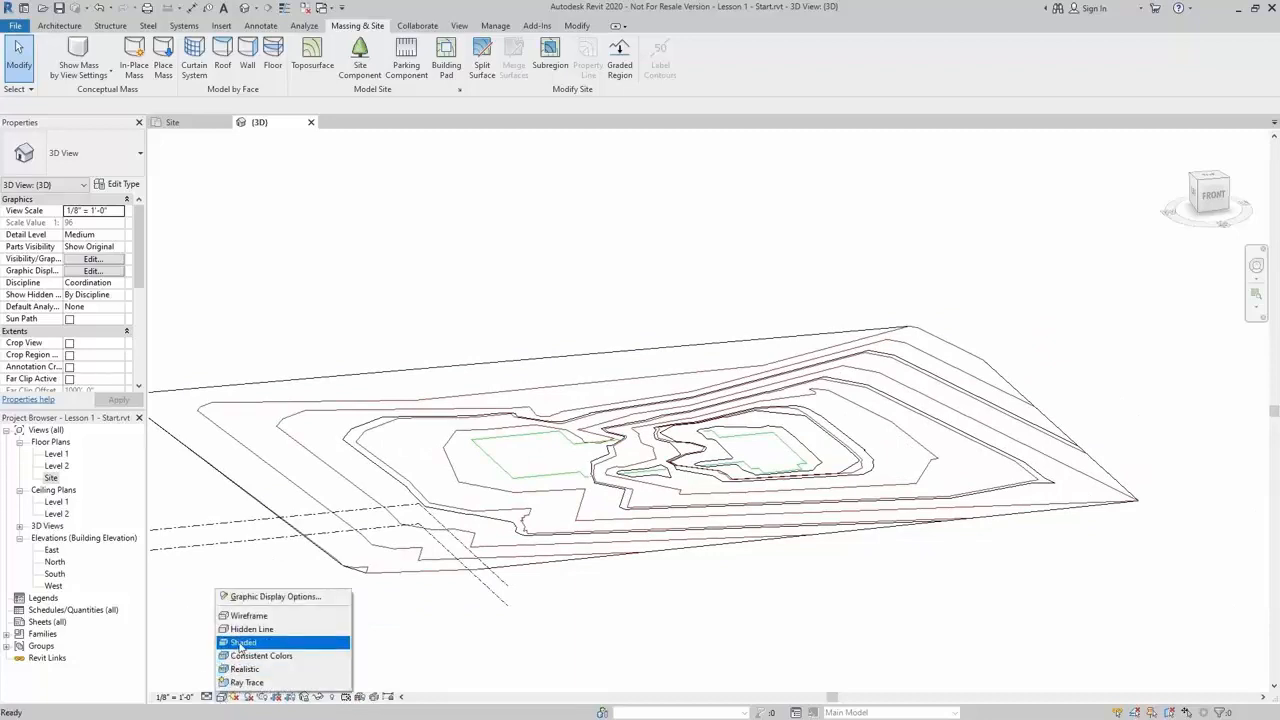
{"action": "left_click", "coordinate": [241, 642]}
{"action": "mouse_move", "coordinate": [523, 326]}
{"action": "middle_mouse_down", "text": "shift"}
{"action": "mouse_move", "coordinate": [897, 331]}
{"action": "mouse_move", "coordinate": [737, 369]}
{"action": "mouse_move", "coordinate": [553, 376]}
{"action": "middle_mouse_up", "text": "shift"}
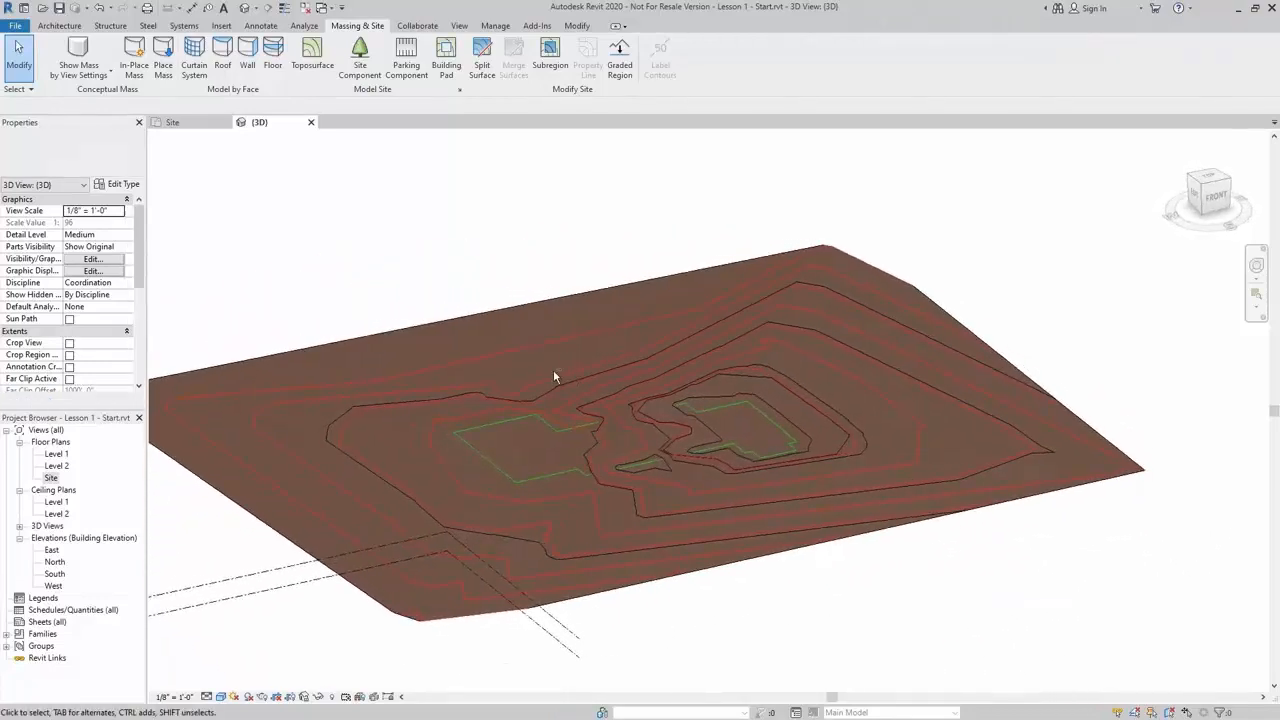
{"action": "scroll", "coordinate": [680, 415], "scroll_direction": "up", "scroll_amount": 4}
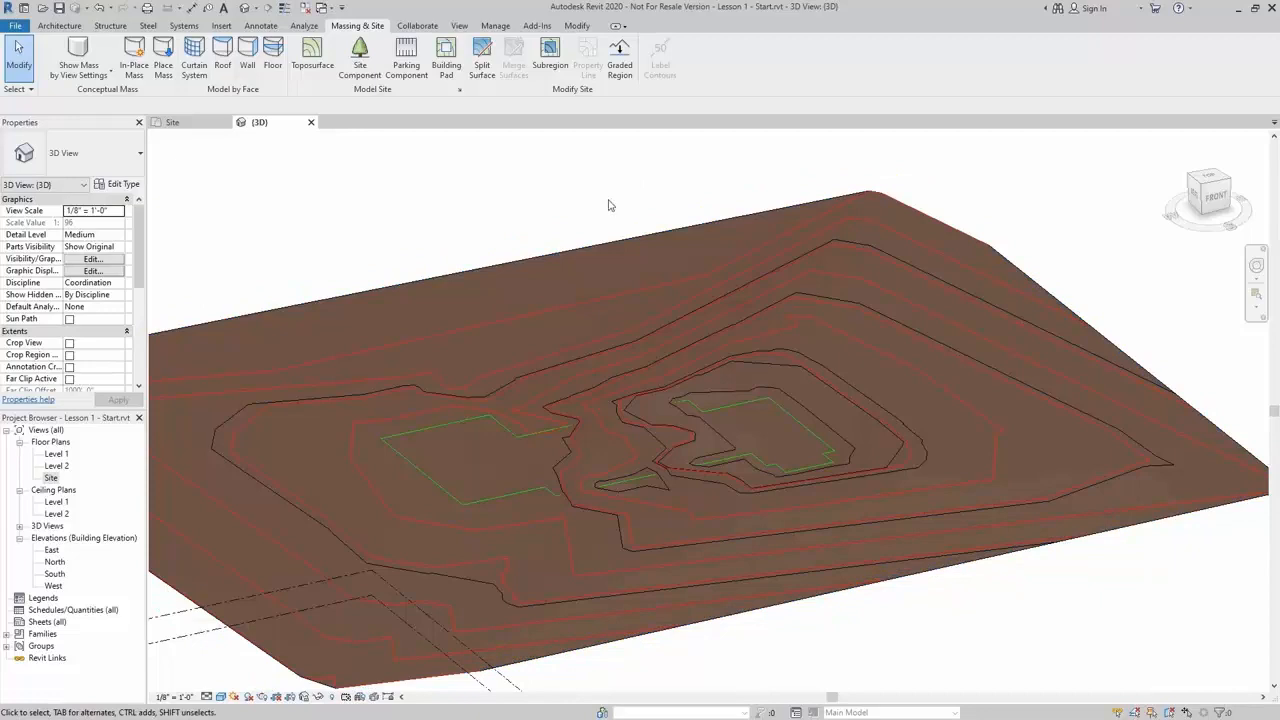
Start a Building Pad and pick the imported building outline lines along its first edges
{"action": "left_click", "coordinate": [445, 57]}
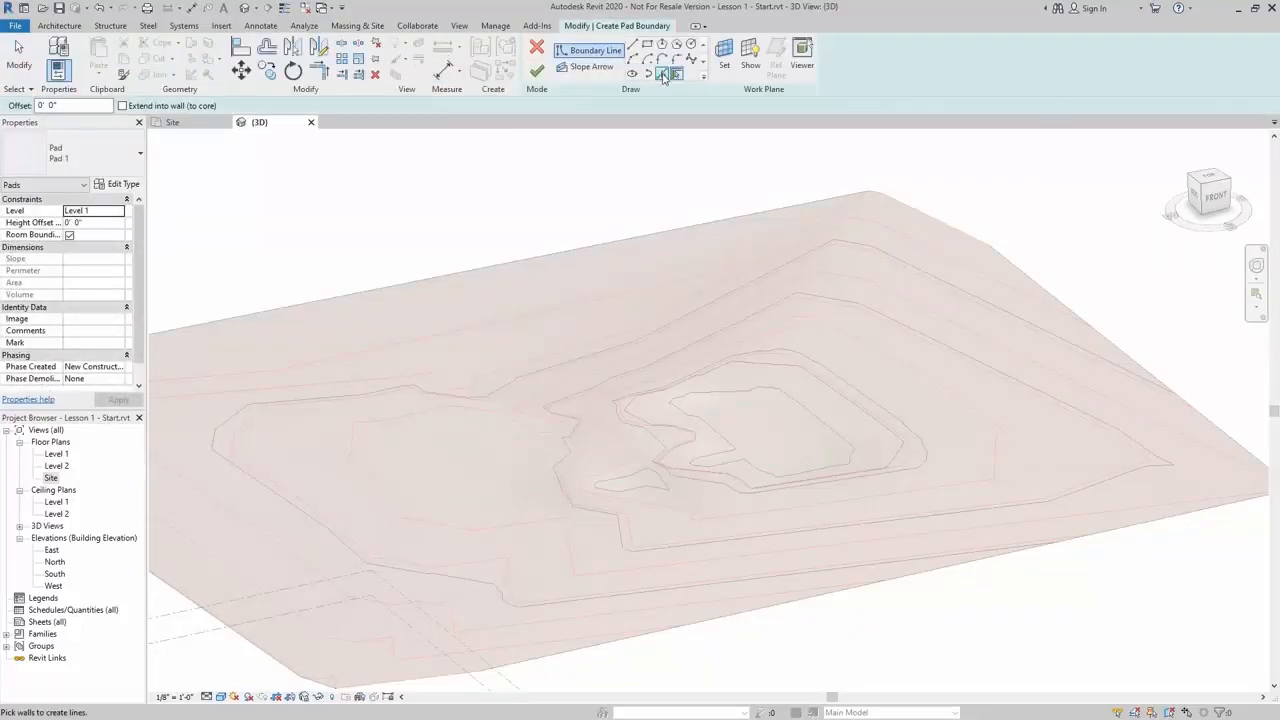
{"action": "left_click", "coordinate": [663, 76]}
{"action": "middle_click_drag", "start_coordinate": [677, 309], "coordinate": [729, 370]}
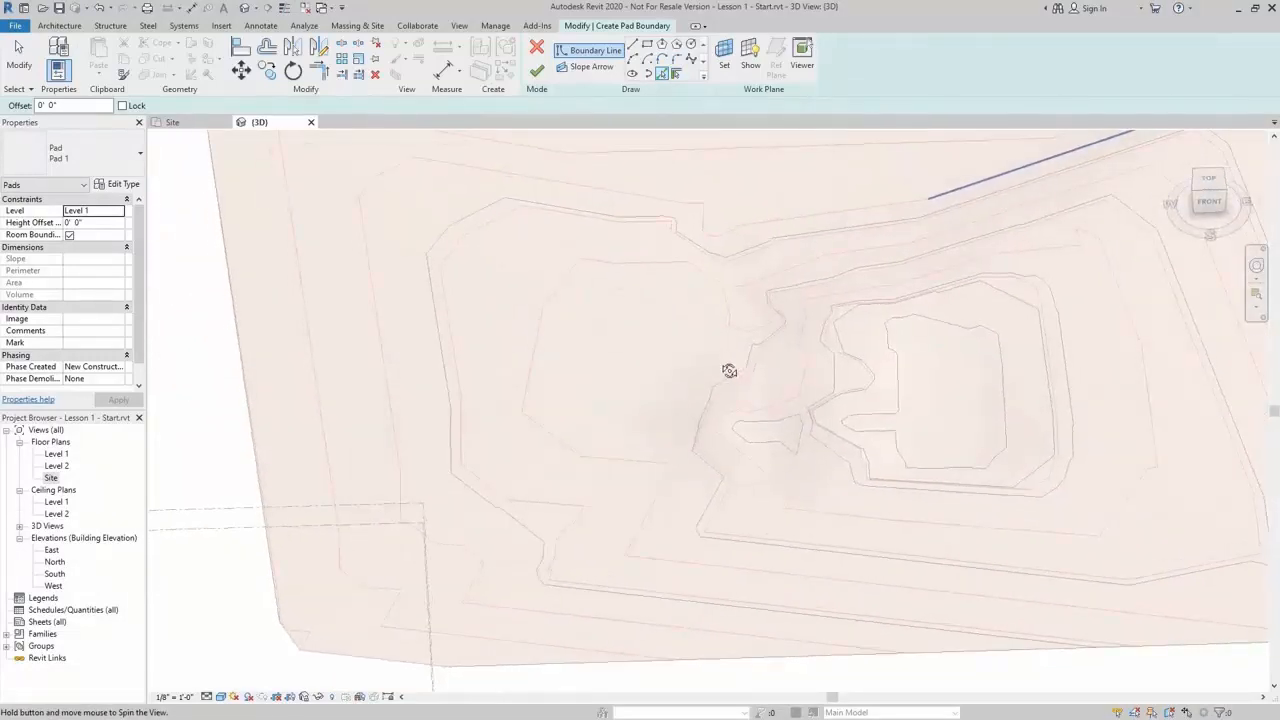
{"action": "left_click", "coordinate": [671, 292]}
{"action": "left_click", "coordinate": [592, 343]}
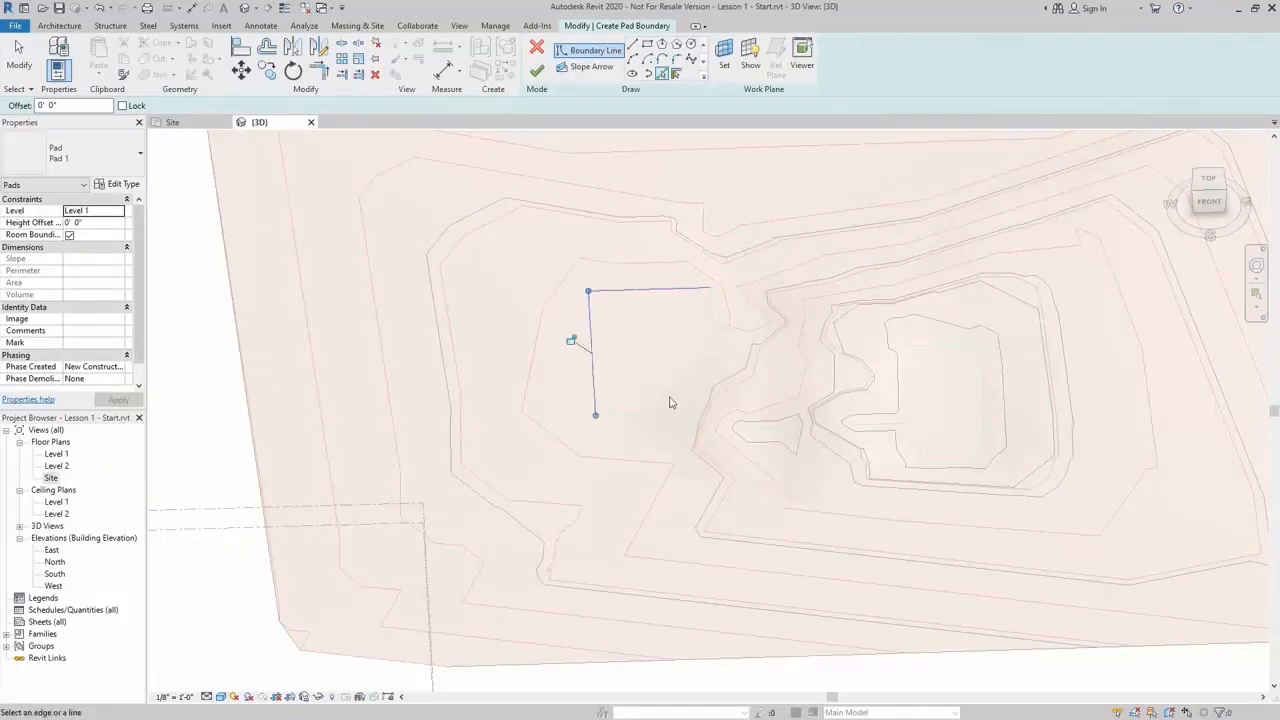
{"action": "left_click", "coordinate": [672, 414]}
{"action": "scroll", "coordinate": [693, 421], "scroll_direction": "up", "scroll_amount": 4}
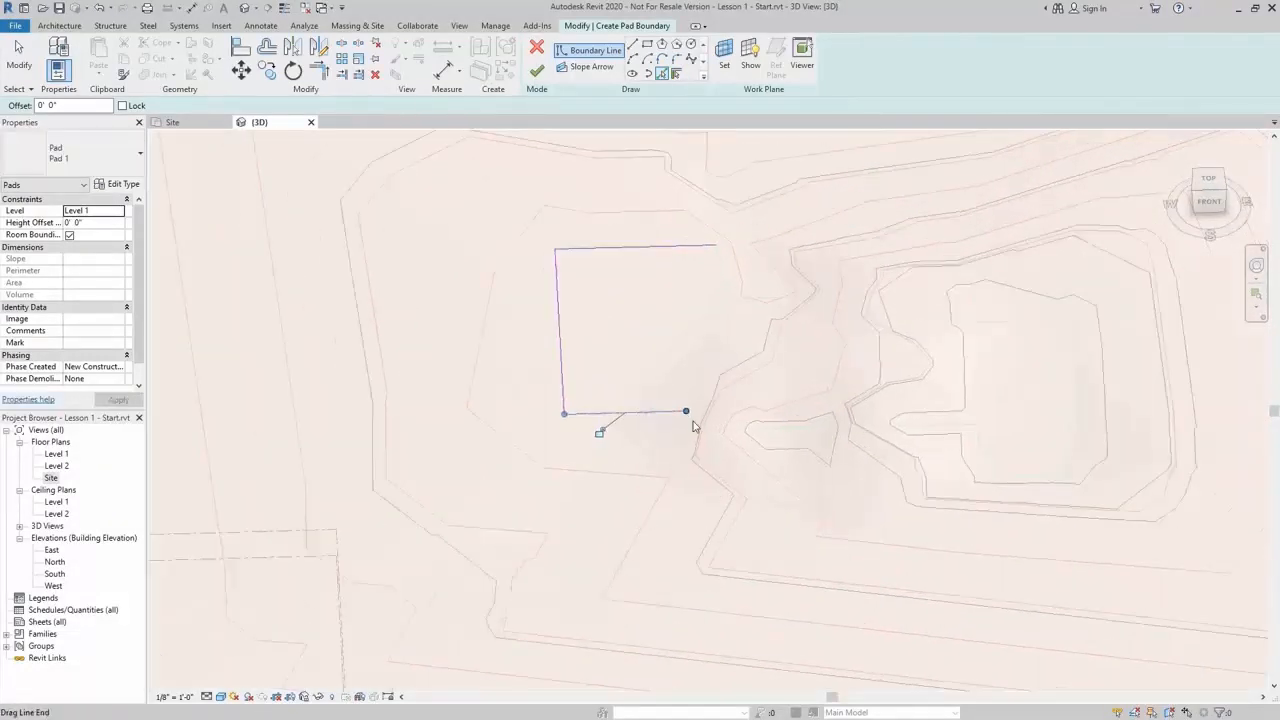
{"action": "left_click", "coordinate": [800, 432]}
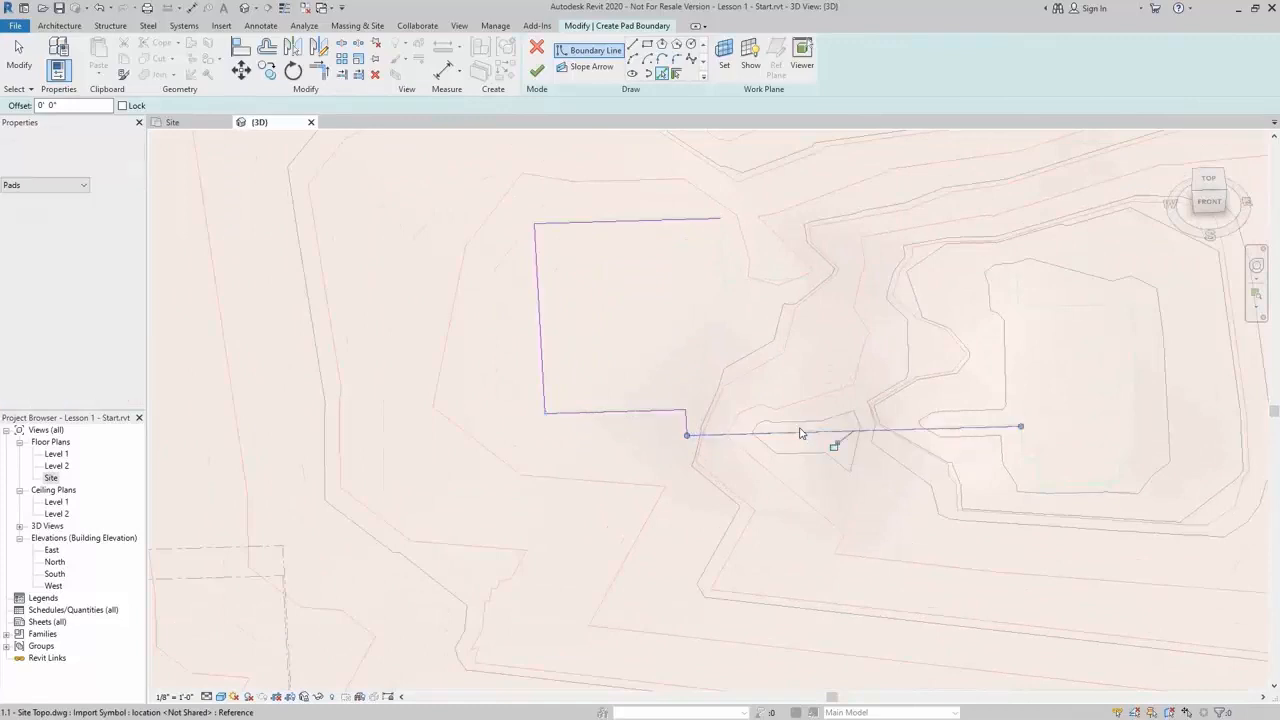
{"action": "left_click", "coordinate": [1022, 446]}
{"action": "scroll", "coordinate": [948, 455], "scroll_direction": "up", "scroll_amount": 2}
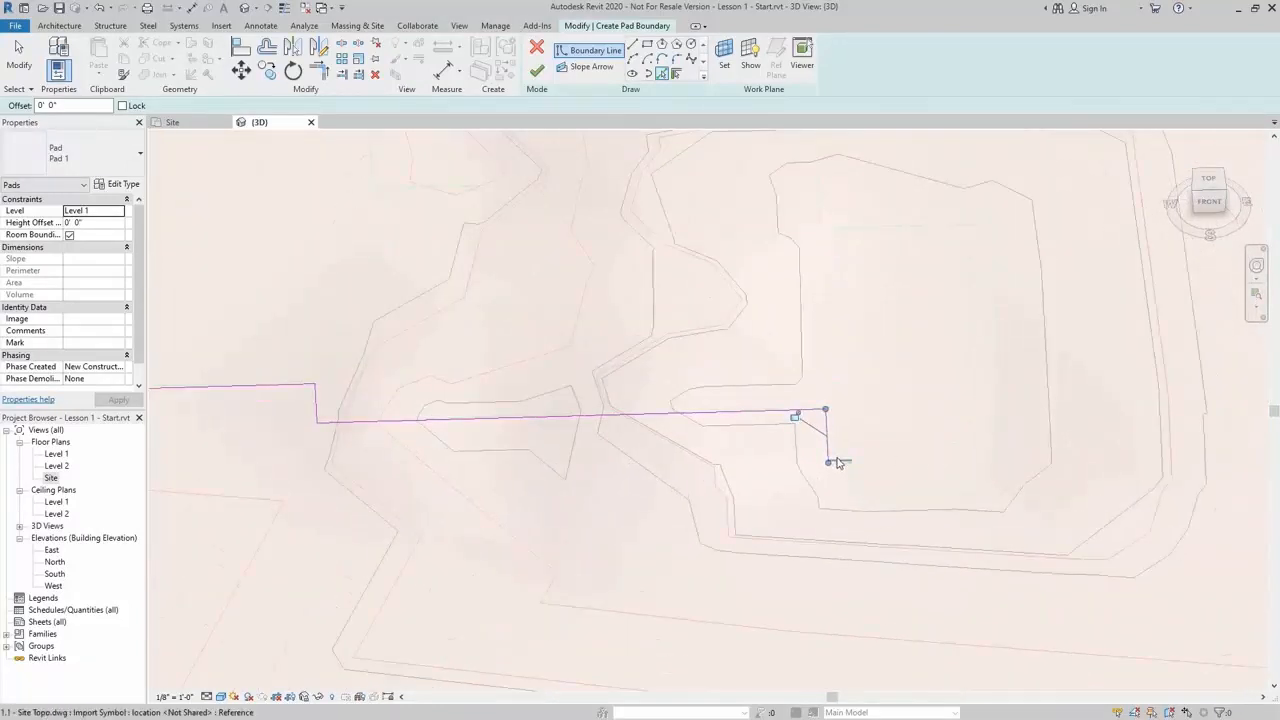
Pick the remaining building outline lines to close the pad boundary loop
{"action": "left_click", "coordinate": [842, 462]}
{"action": "left_click", "coordinate": [930, 498]}
{"action": "left_click", "coordinate": [975, 472]}
{"action": "left_click", "coordinate": [990, 459]}
{"action": "left_click", "coordinate": [1004, 440]}
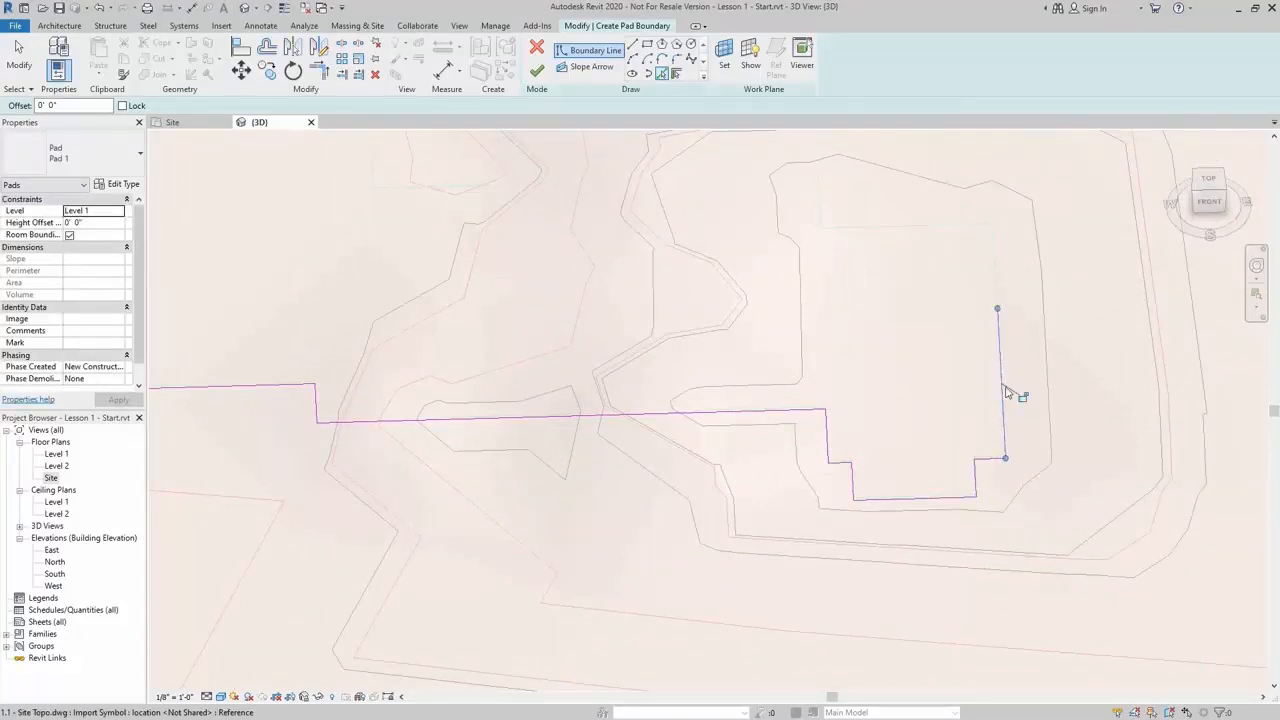
{"action": "left_click", "coordinate": [998, 264]}
{"action": "left_click", "coordinate": [930, 228]}
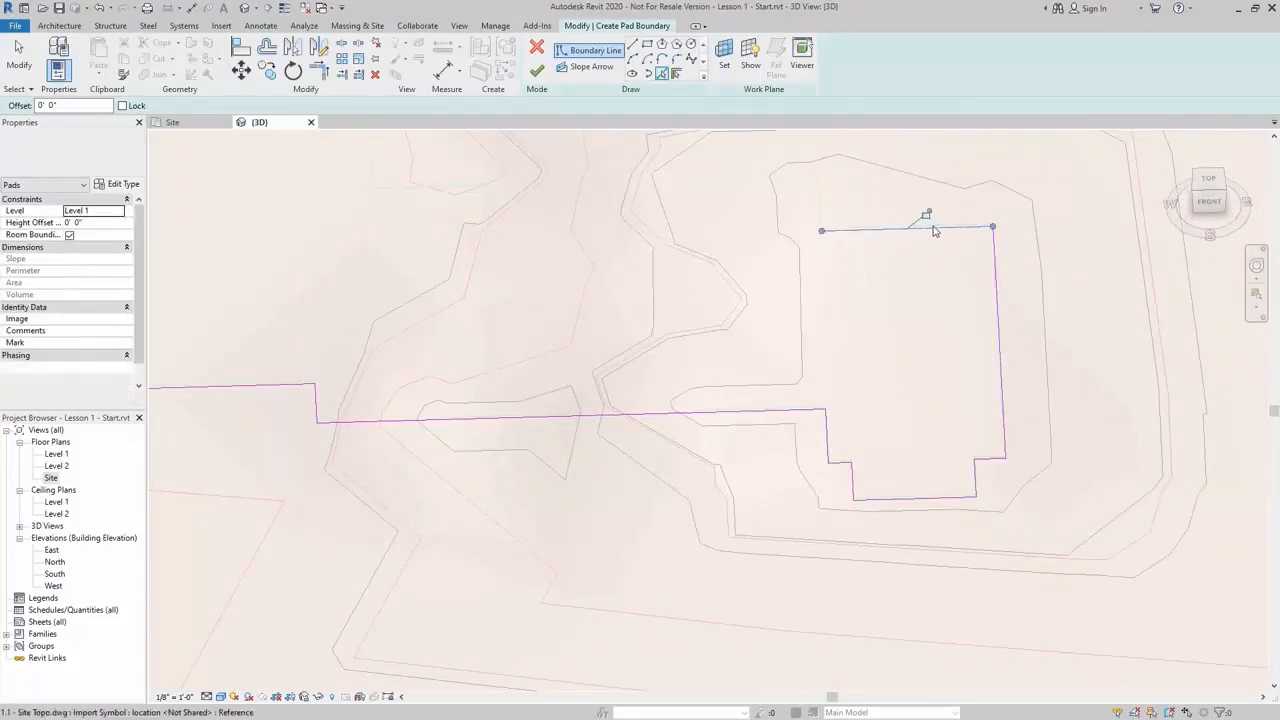
{"action": "left_click", "coordinate": [818, 195]}
{"action": "left_click", "coordinate": [780, 181]}
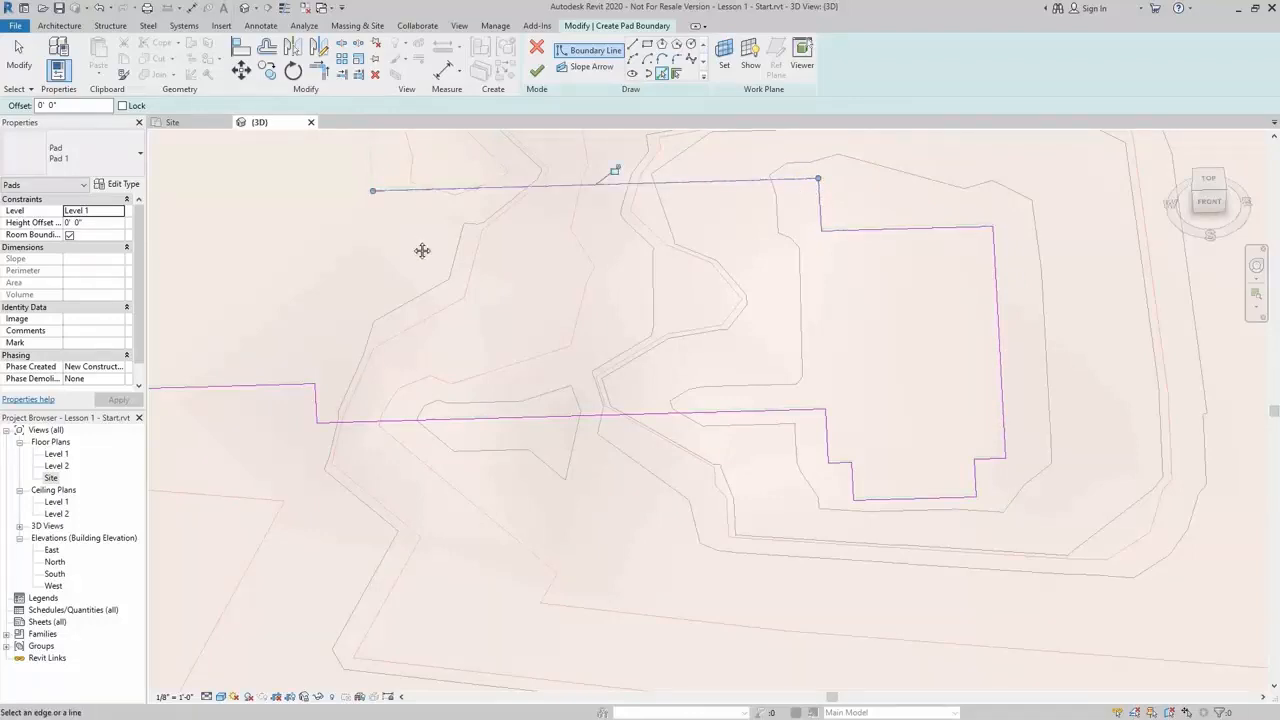
{"action": "middle_click_drag", "start_coordinate": [423, 251], "coordinate": [800, 463]}
{"action": "left_click", "coordinate": [812, 400]}
{"action": "scroll", "coordinate": [815, 412], "scroll_direction": "down", "scroll_amount": 2}
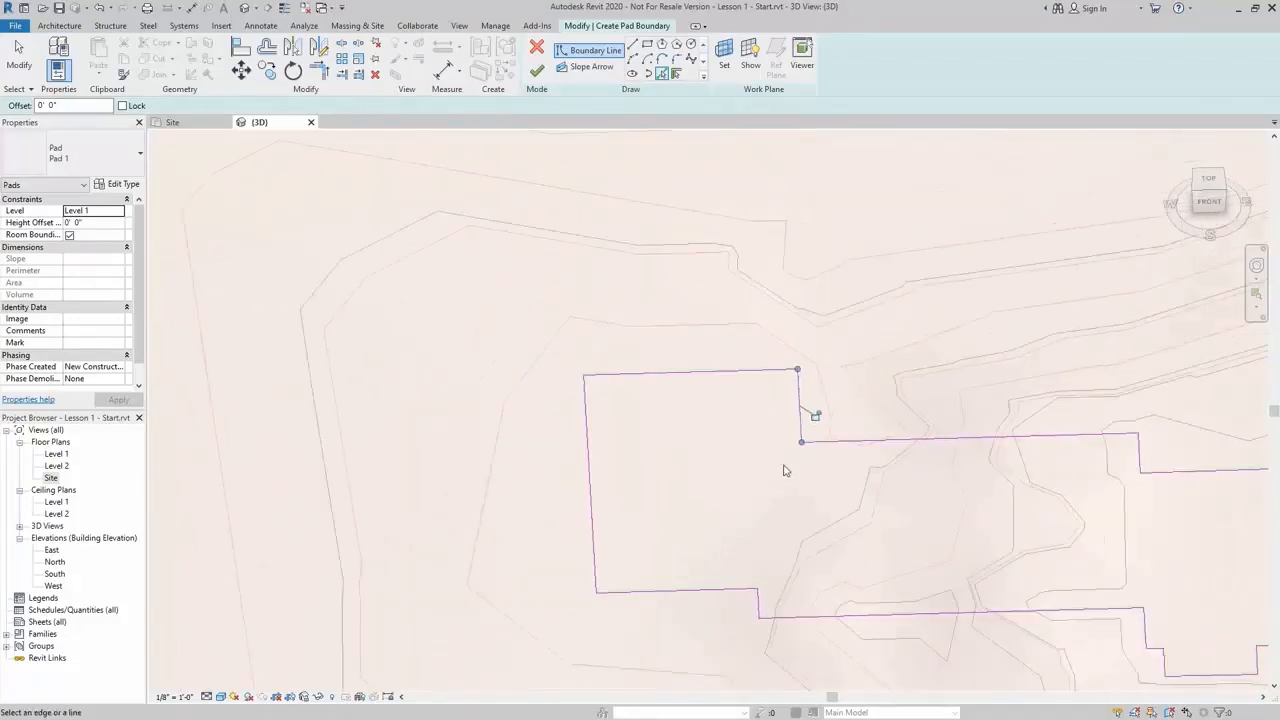
{"action": "middle_click_drag", "start_coordinate": [808, 417], "coordinate": [586, 443]}
Exit line picking and finish the building pad
{"action": "key", "text": "Escape"}
{"action": "key", "text": "Escape"}
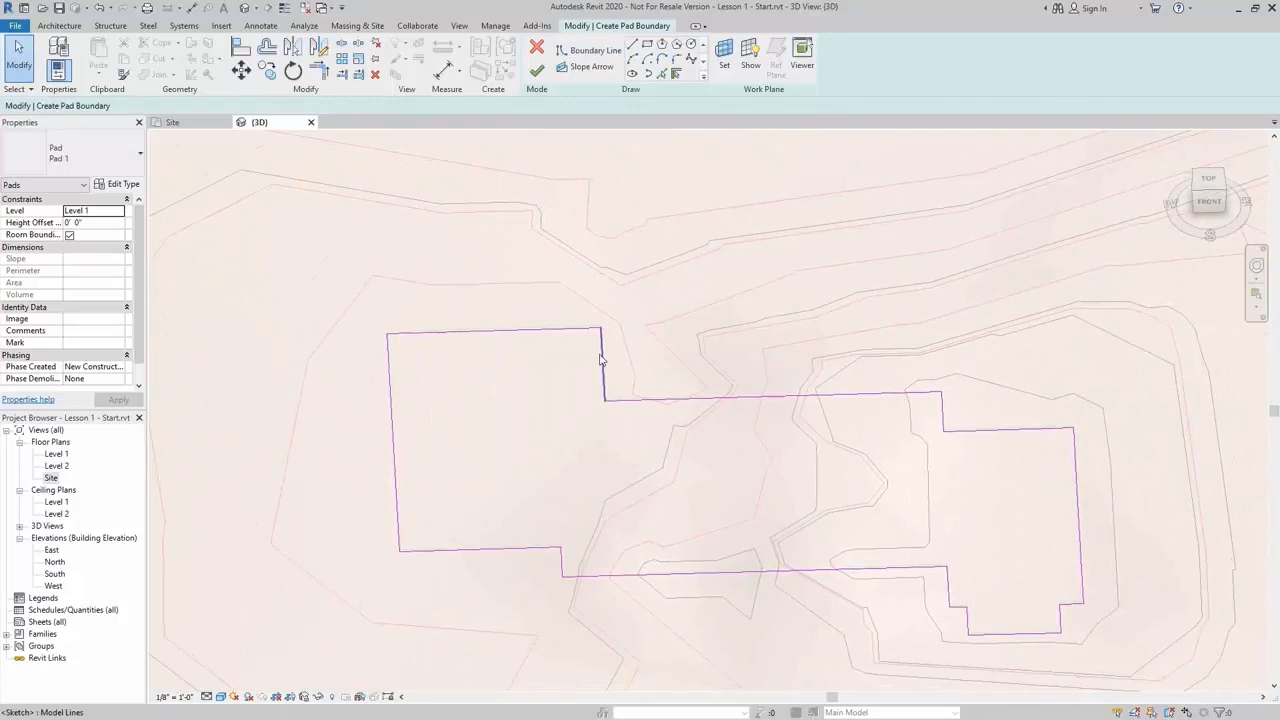
{"action": "key", "text": "Tab"}
{"action": "left_click", "coordinate": [601, 360]}
{"action": "left_click", "coordinate": [567, 458]}
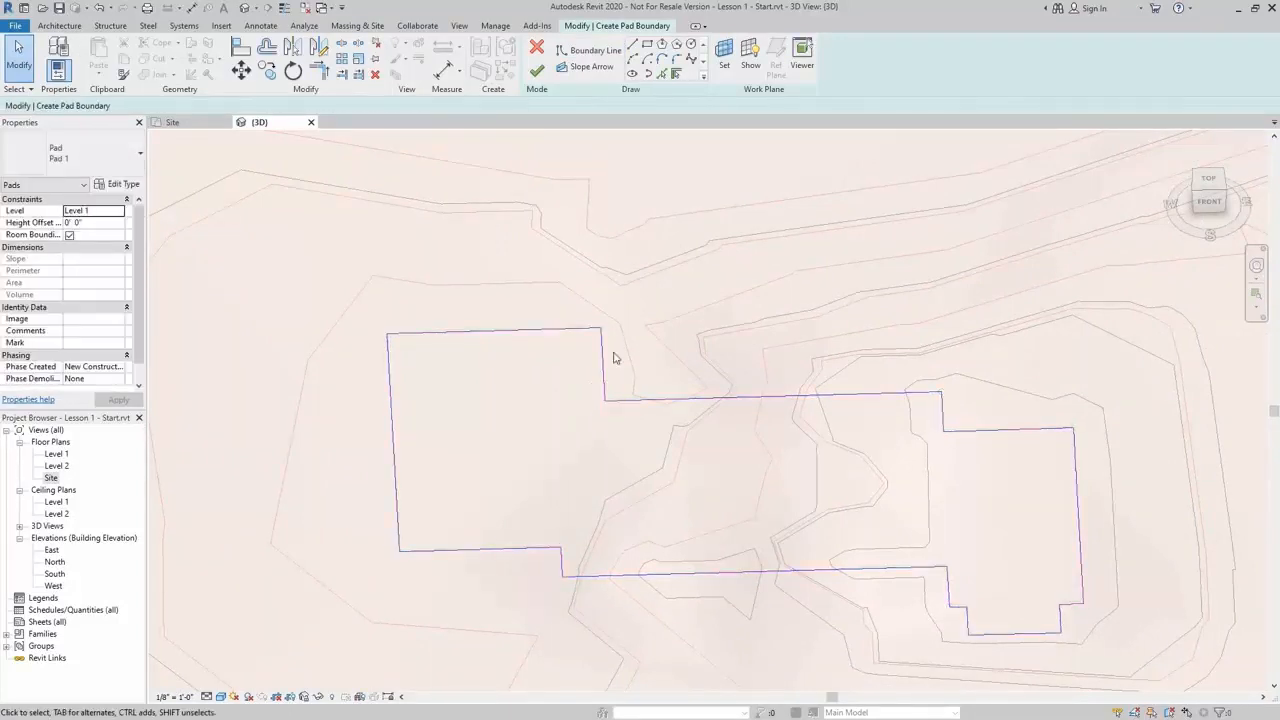
{"action": "left_click", "coordinate": [537, 70]}
{"action": "scroll", "coordinate": [754, 359], "scroll_direction": "down", "scroll_amount": 4}
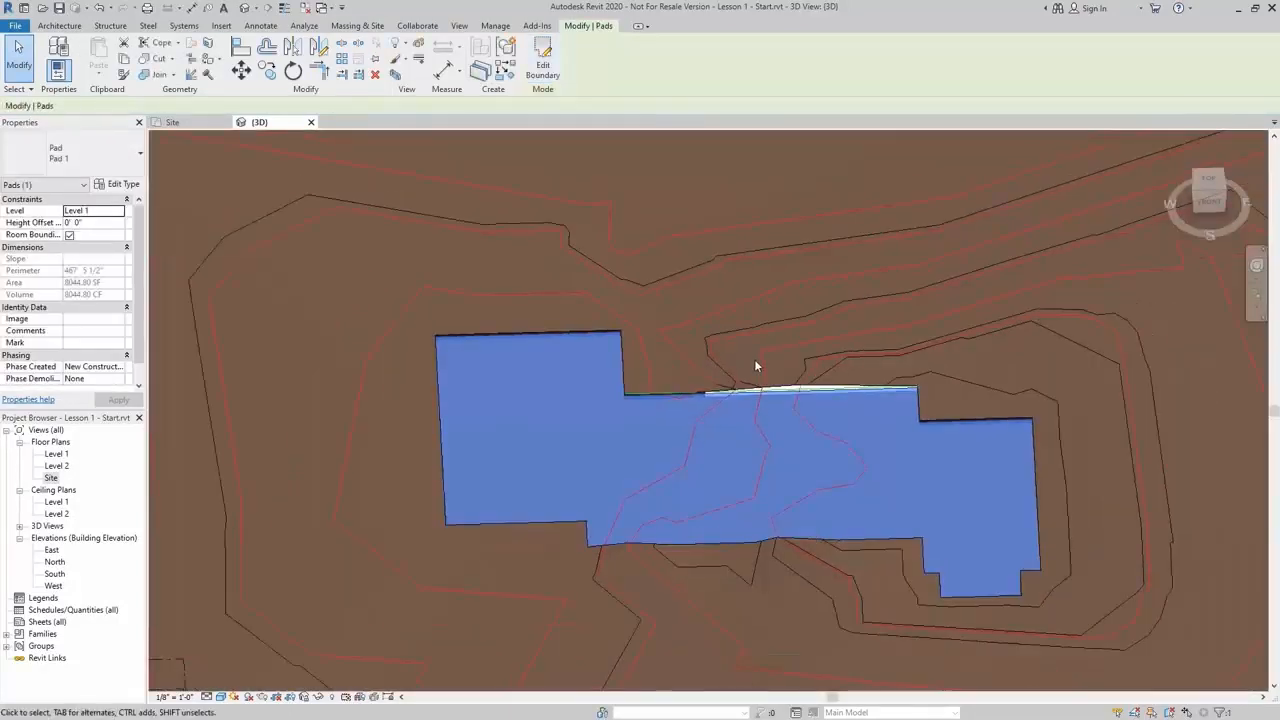
Remove the linked Site Topo.dwg CAD file from the project through the link manager
{"action": "middle_click_drag", "start_coordinate": [732, 446], "coordinate": [433, 298], "text": "shift"}
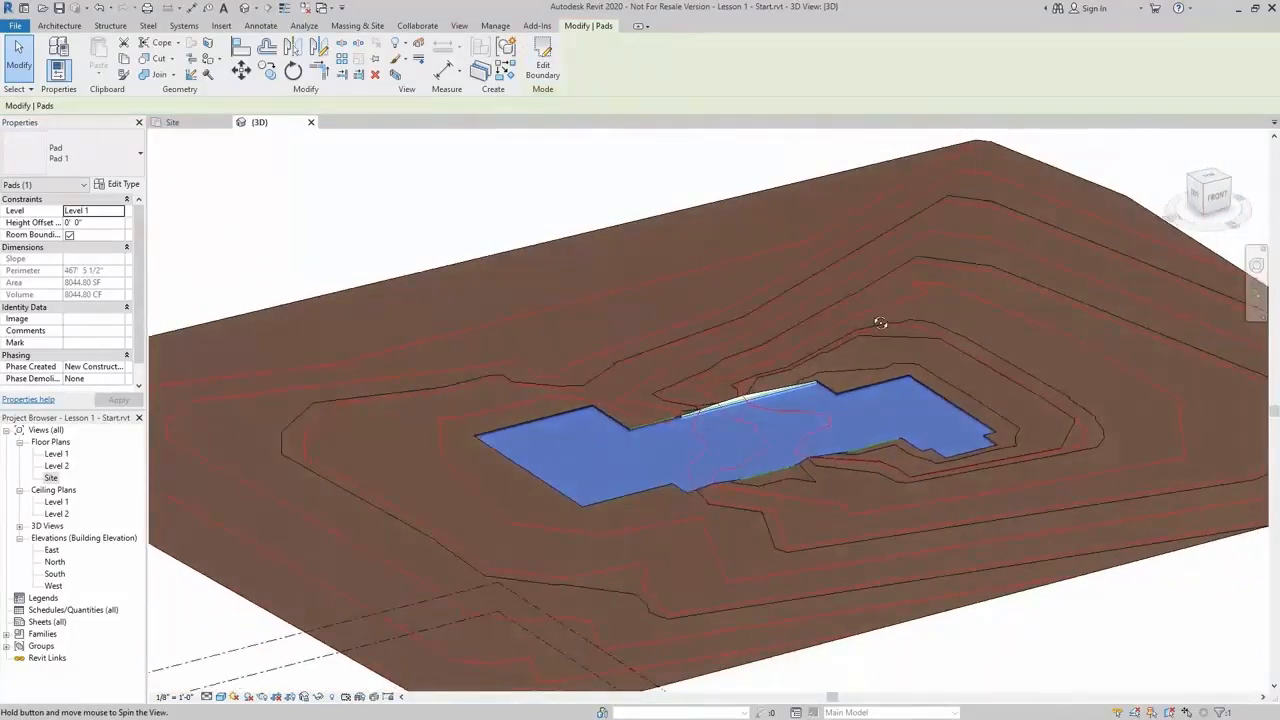
{"action": "key", "text": "Escape"}
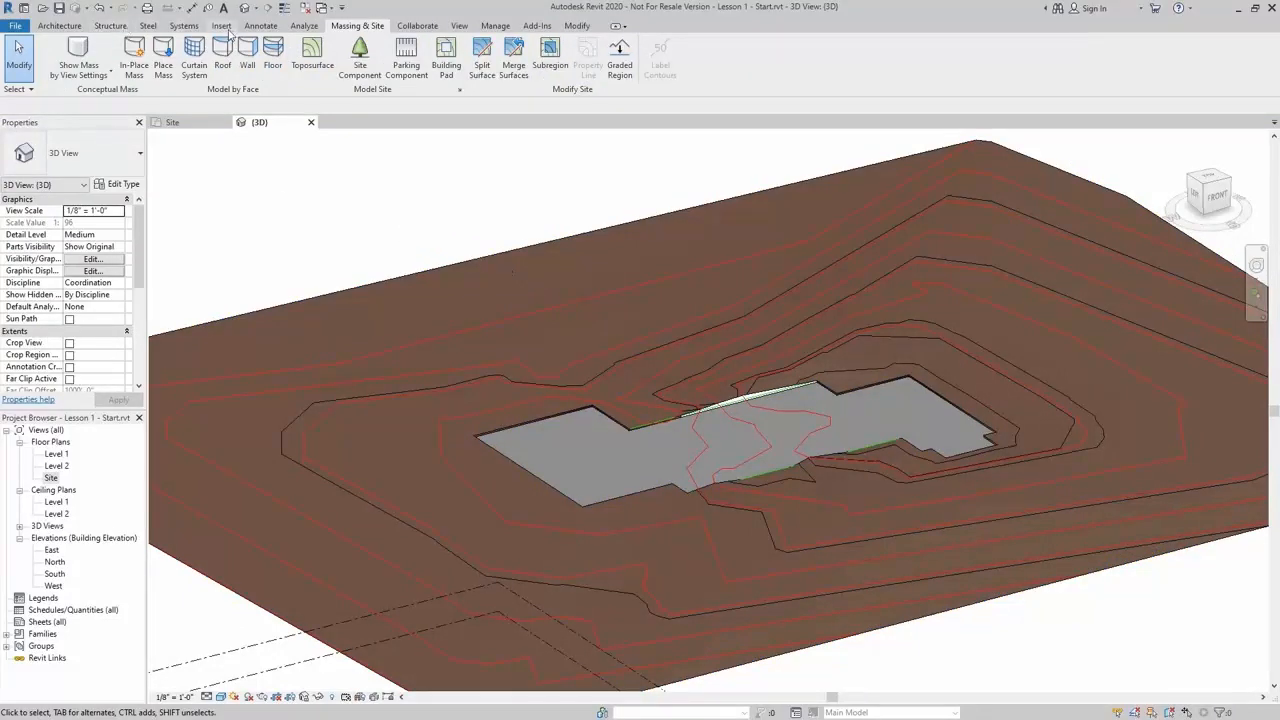
{"action": "left_click", "coordinate": [221, 27]}
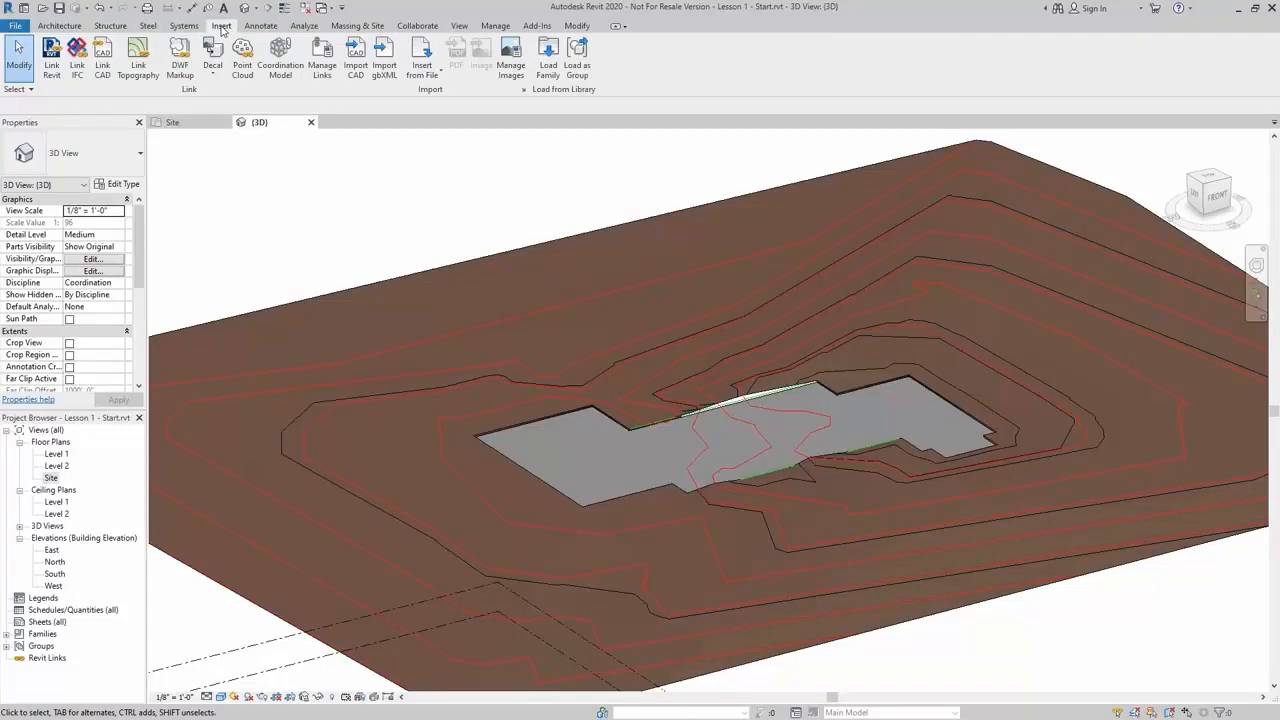
{"action": "left_click", "coordinate": [322, 55]}
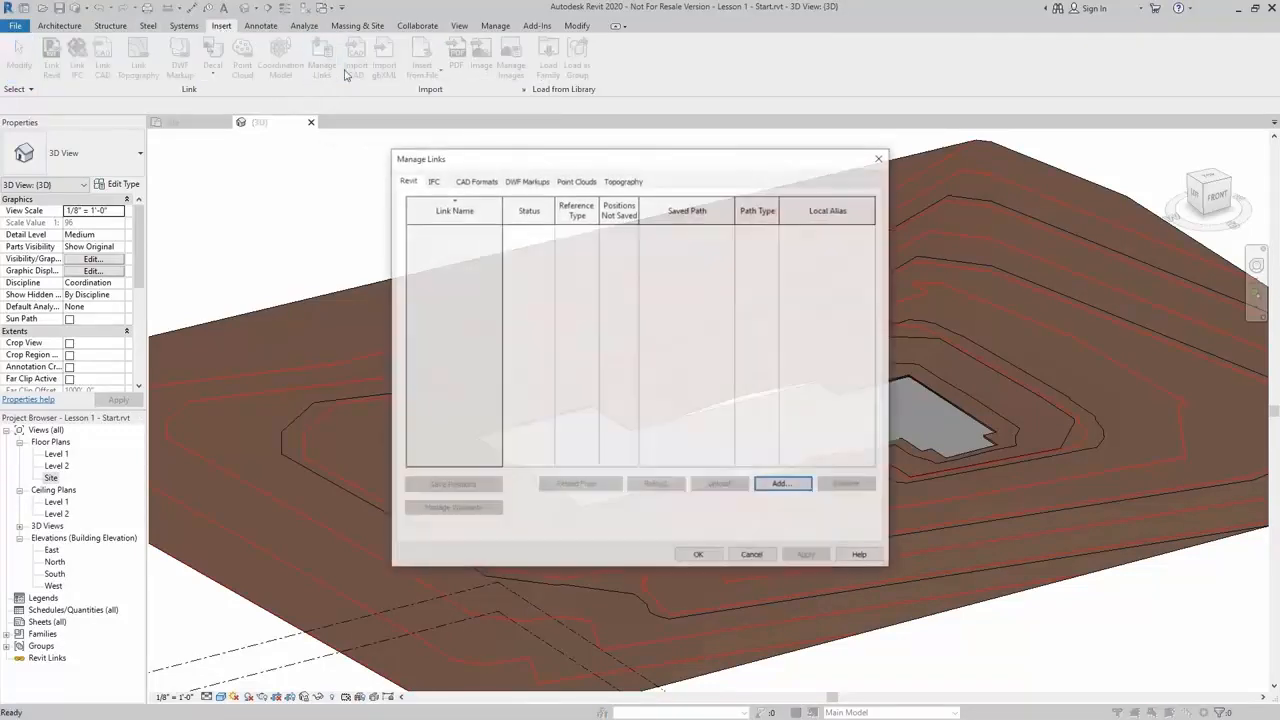
{"action": "left_click", "coordinate": [476, 181]}
{"action": "left_click", "coordinate": [468, 230]}
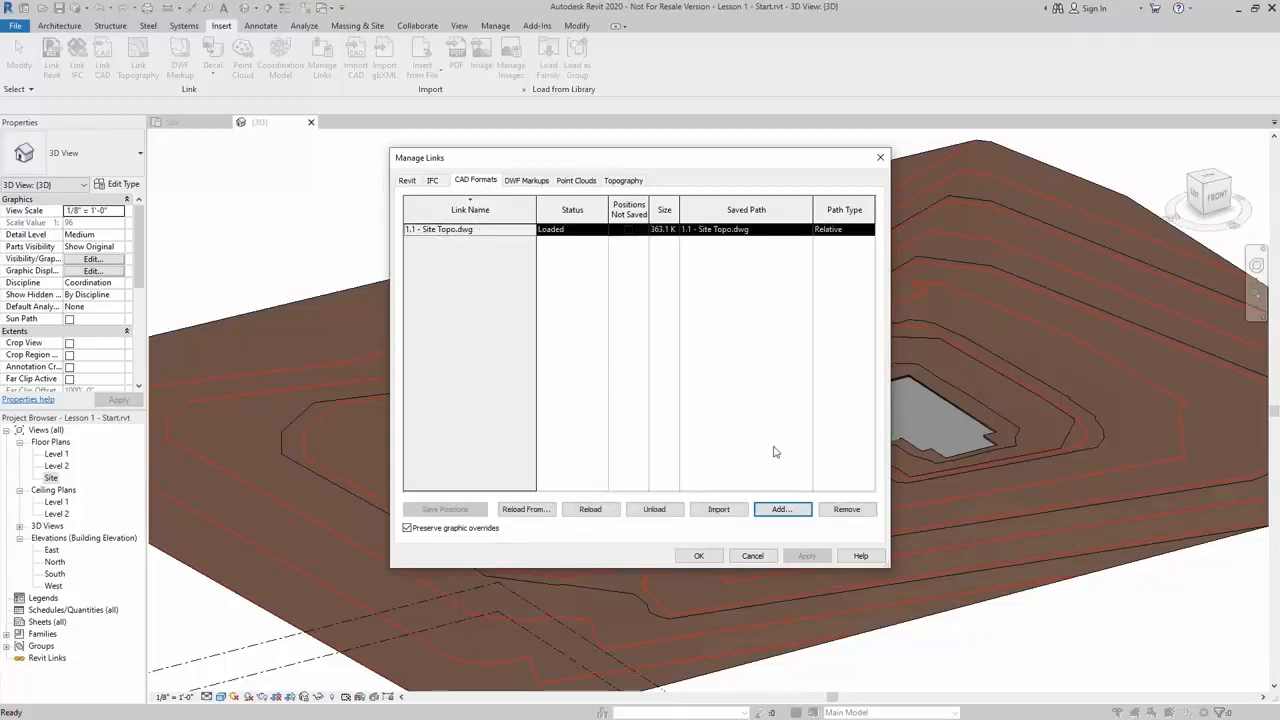
{"action": "left_click", "coordinate": [846, 510]}
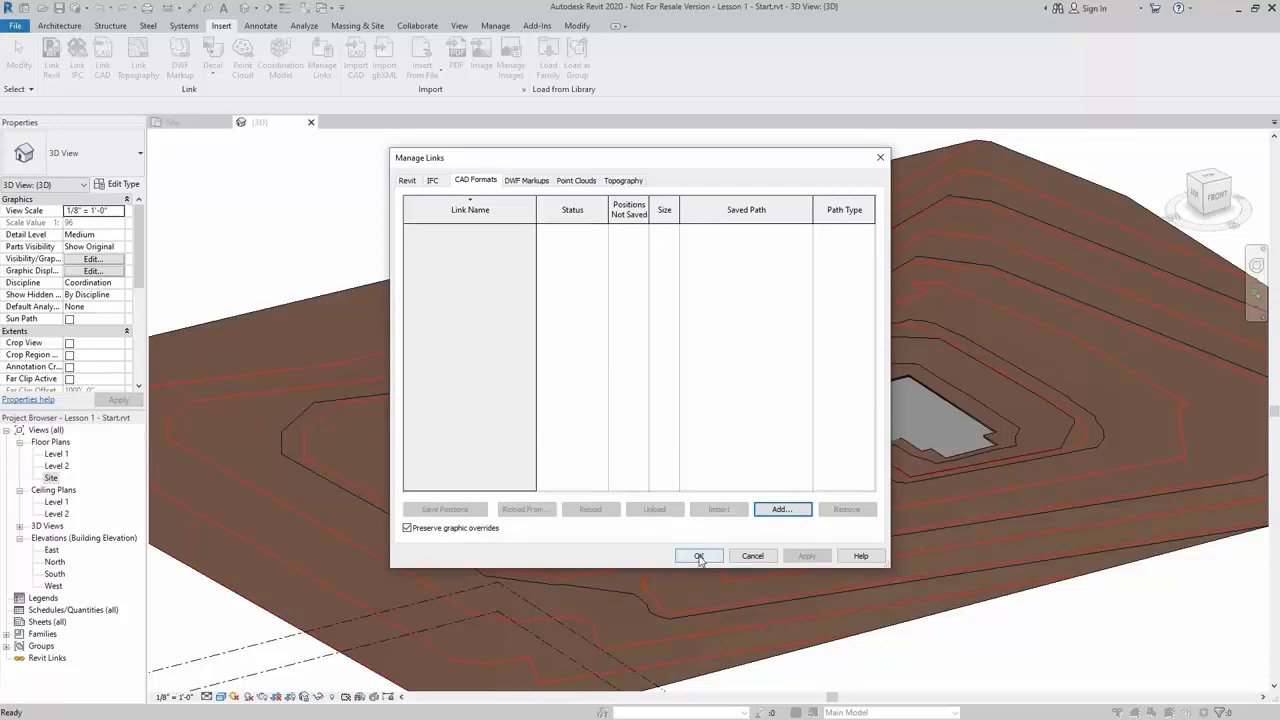
{"action": "left_click", "coordinate": [697, 556]}
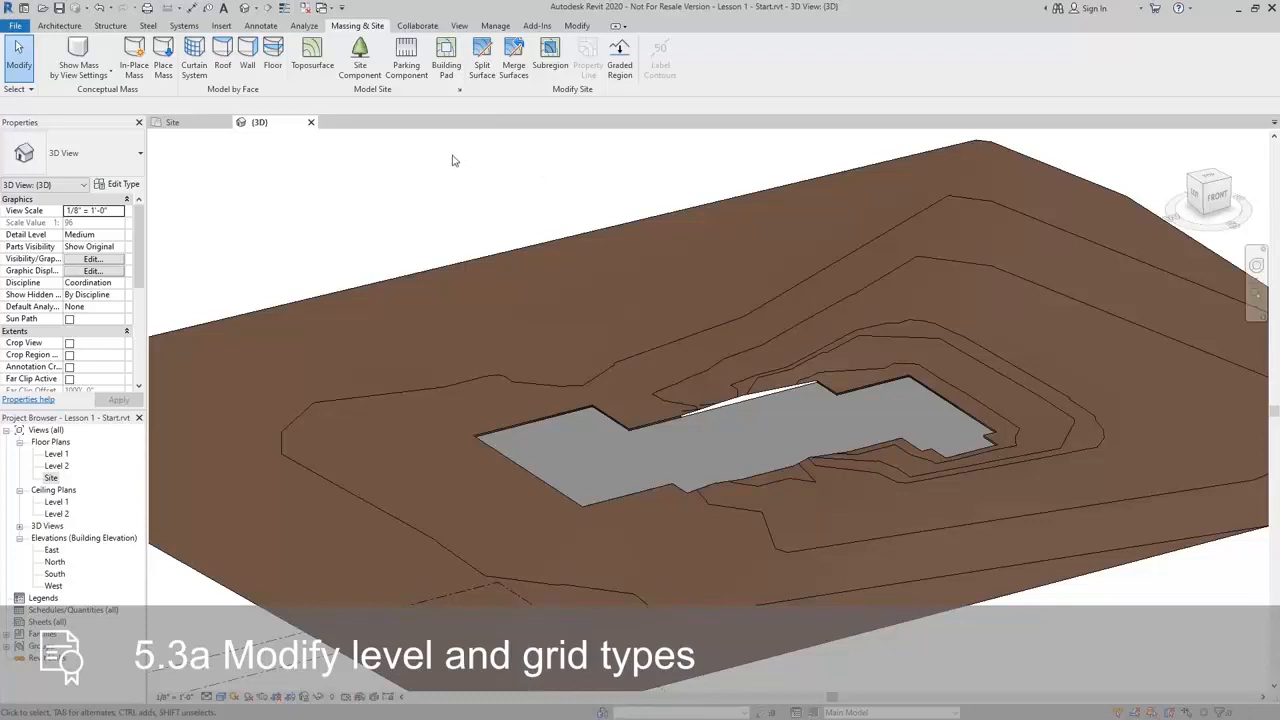
Open the South elevation and set Level 2's elevation to 13' - 6"
{"action": "double_click", "coordinate": [57, 576]}
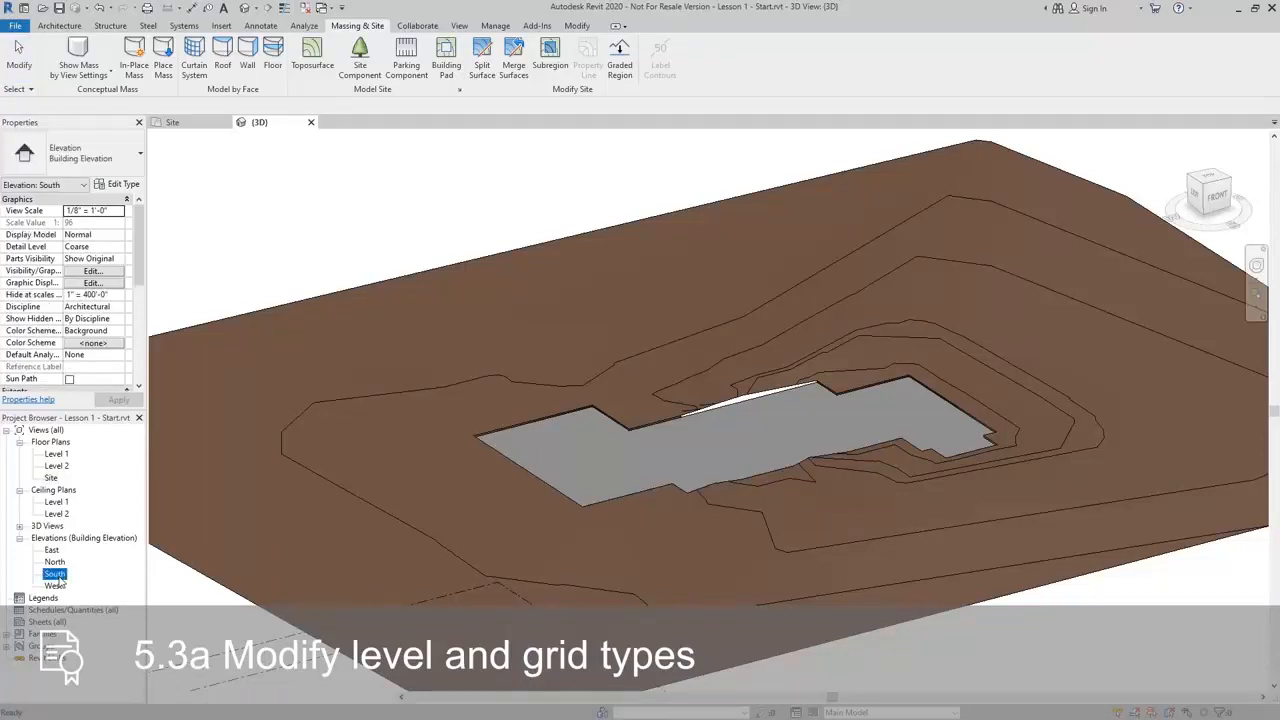
{"action": "middle_click_drag", "start_coordinate": [540, 529], "coordinate": [706, 506]}
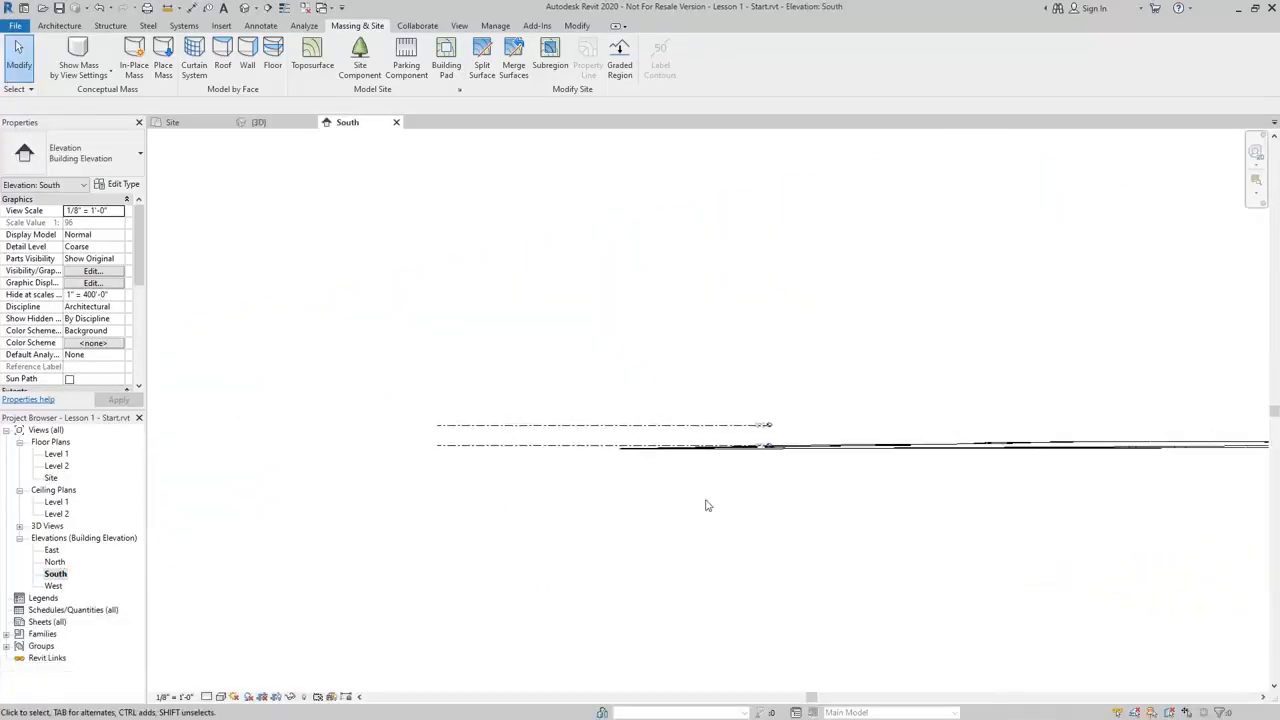
{"action": "scroll", "coordinate": [717, 408], "scroll_direction": "up", "scroll_amount": 6}
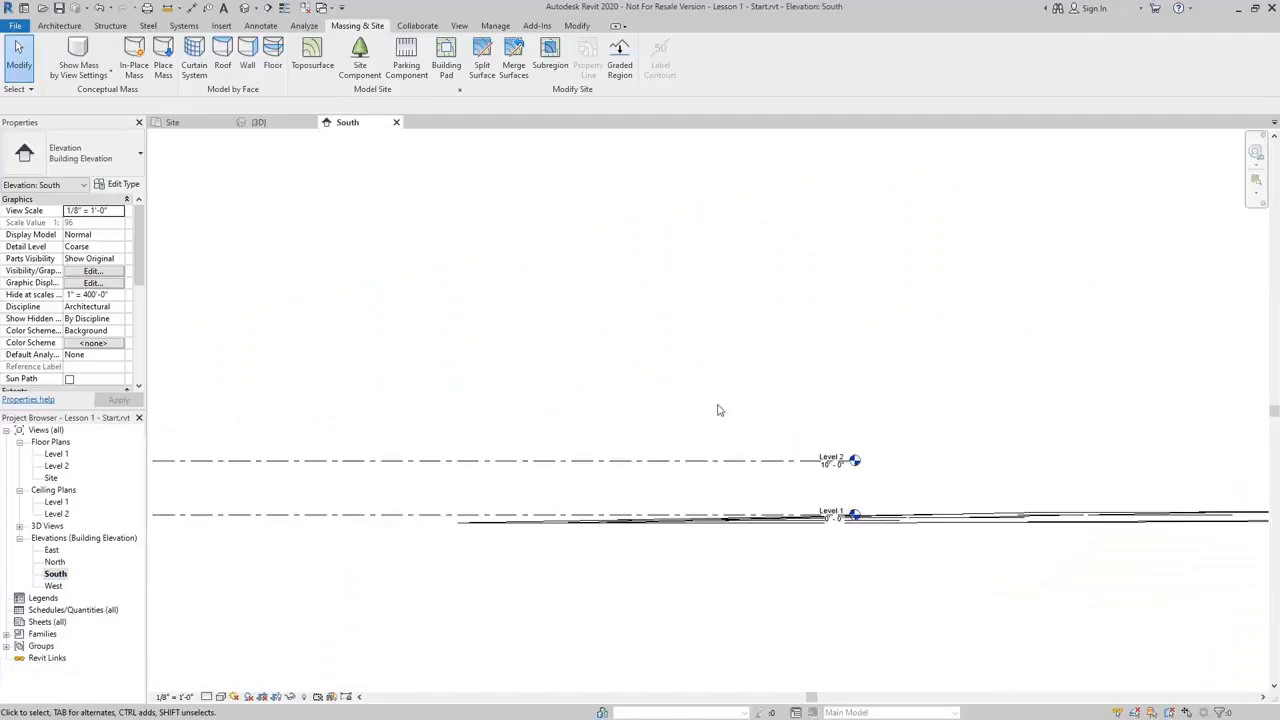
{"action": "middle_click_drag", "start_coordinate": [717, 410], "coordinate": [926, 384]}
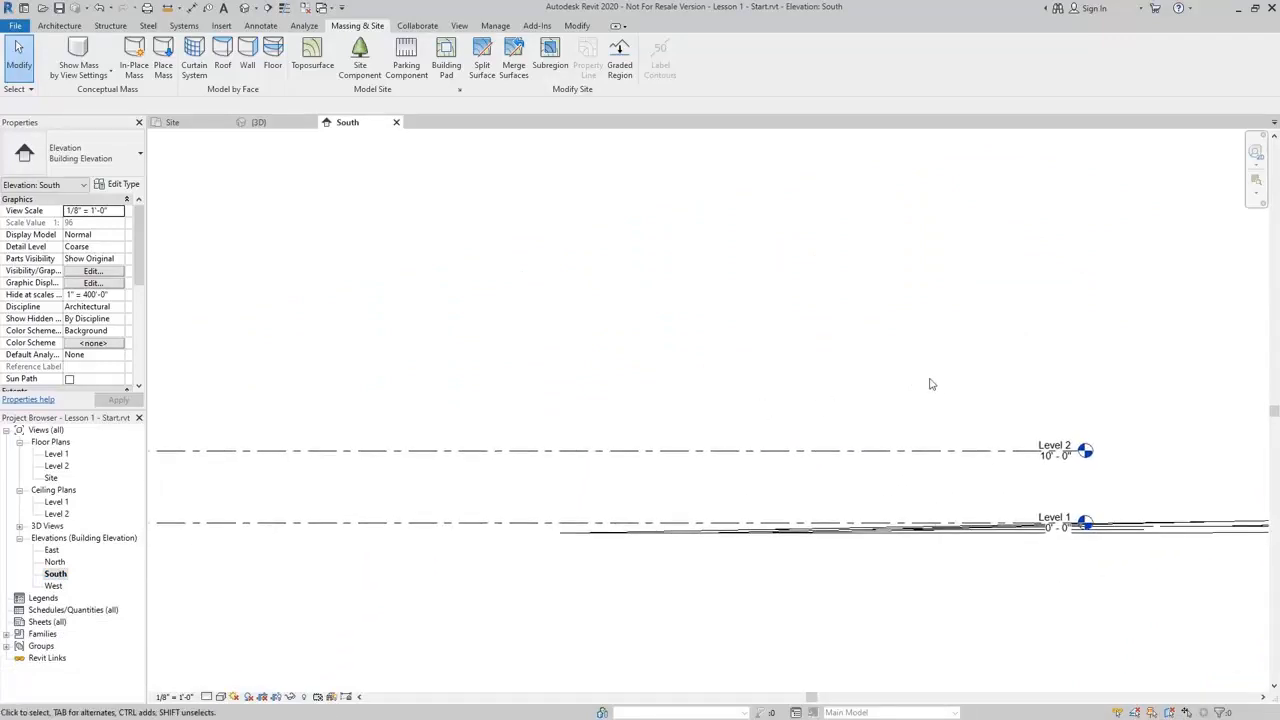
{"action": "scroll", "coordinate": [1122, 470], "scroll_direction": "up", "scroll_amount": 2}
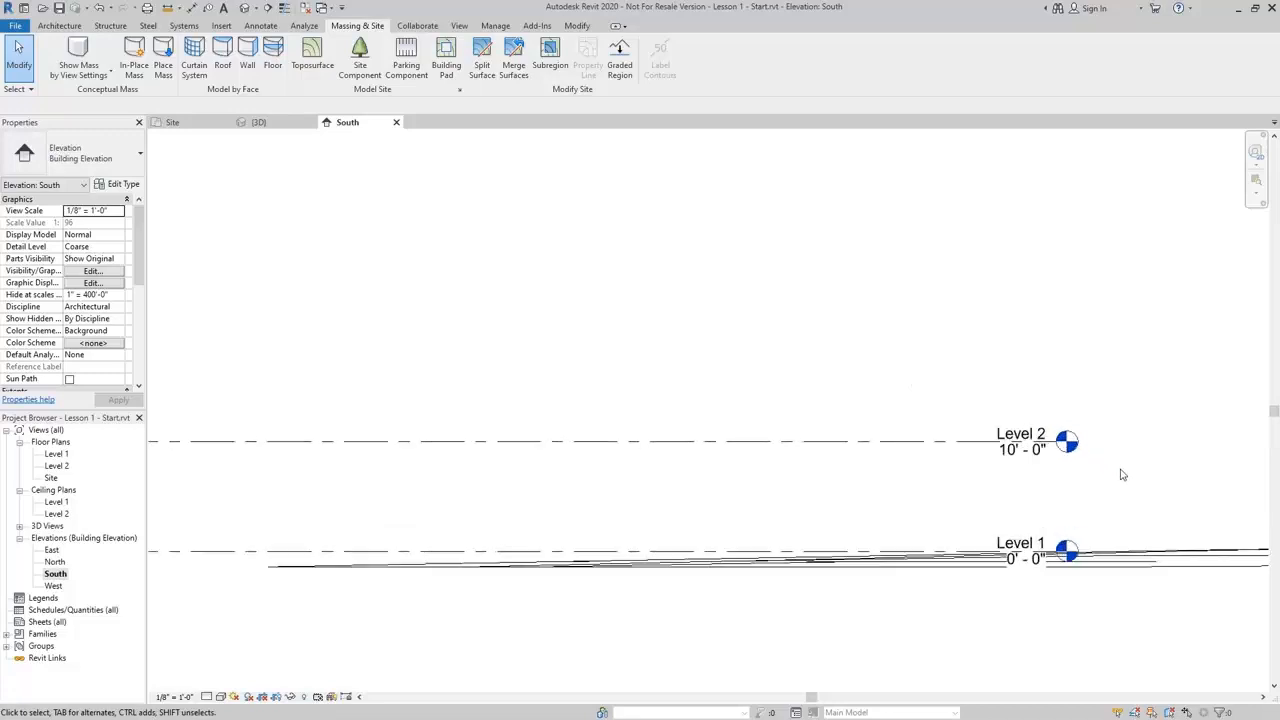
{"action": "left_click", "coordinate": [1022, 462]}
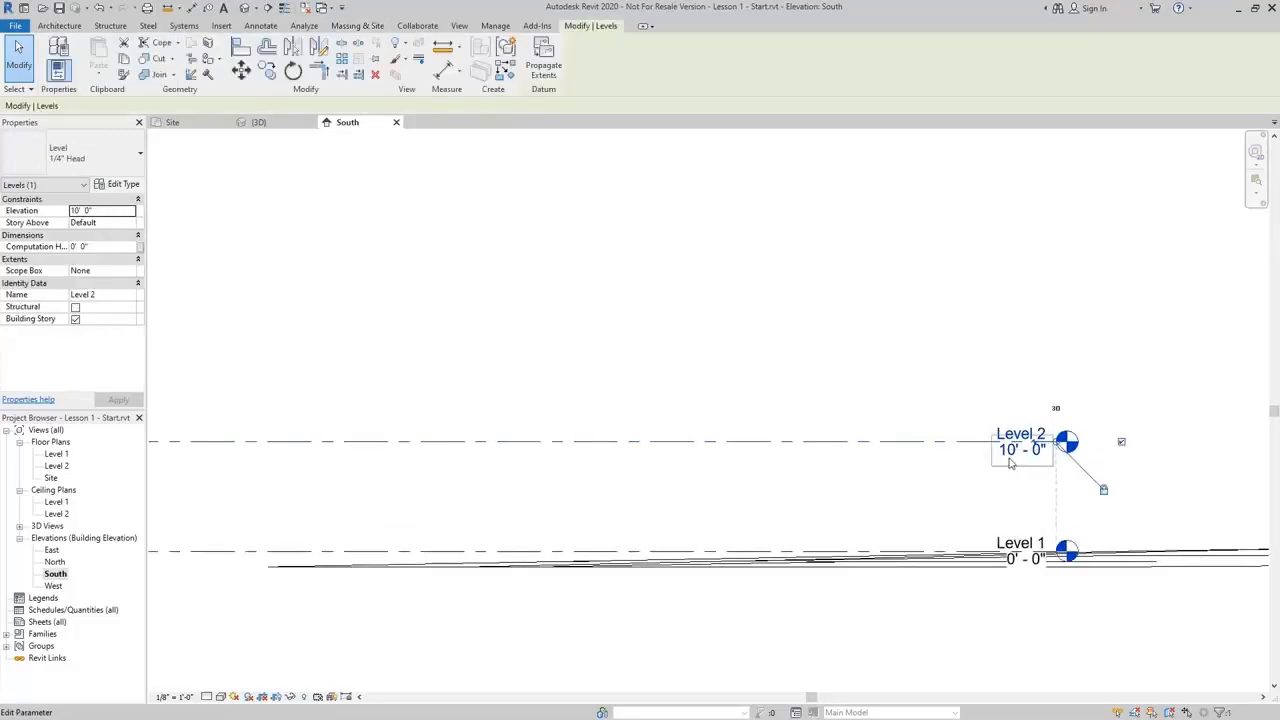
{"action": "left_click", "coordinate": [1019, 453]}
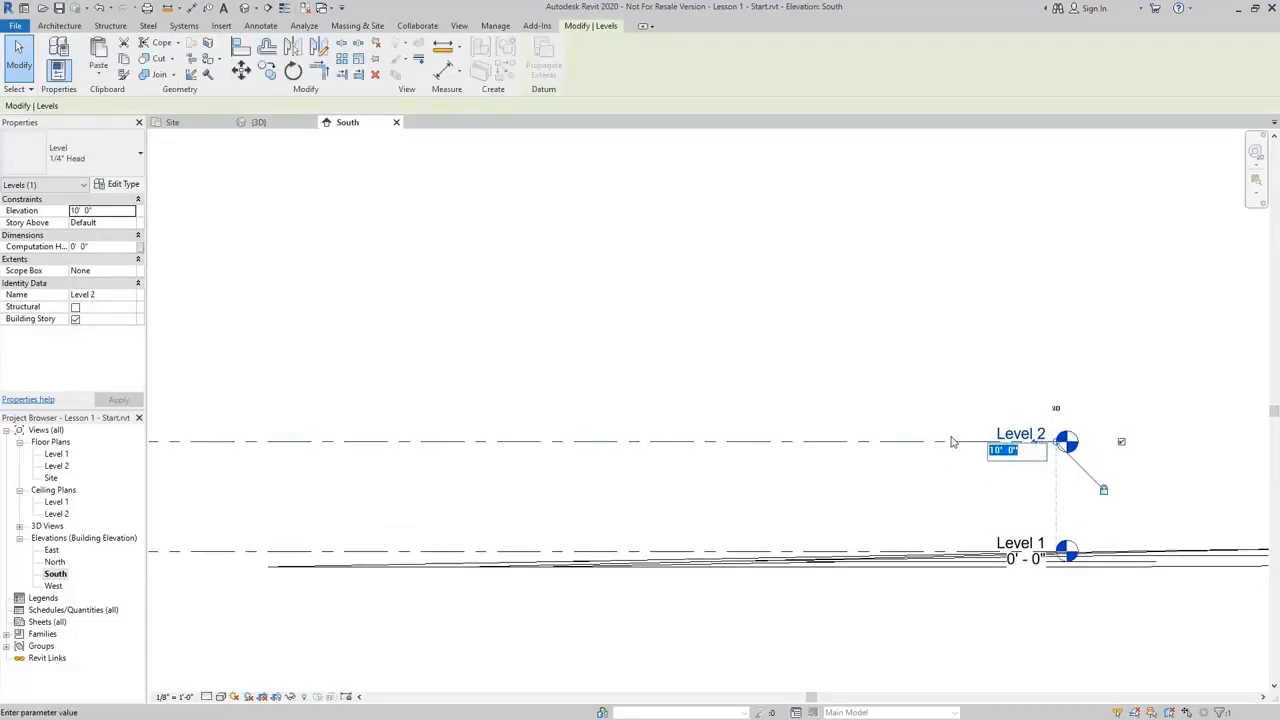
{"action": "type", "text": "13.5"}
{"action": "key", "text": "Return"}
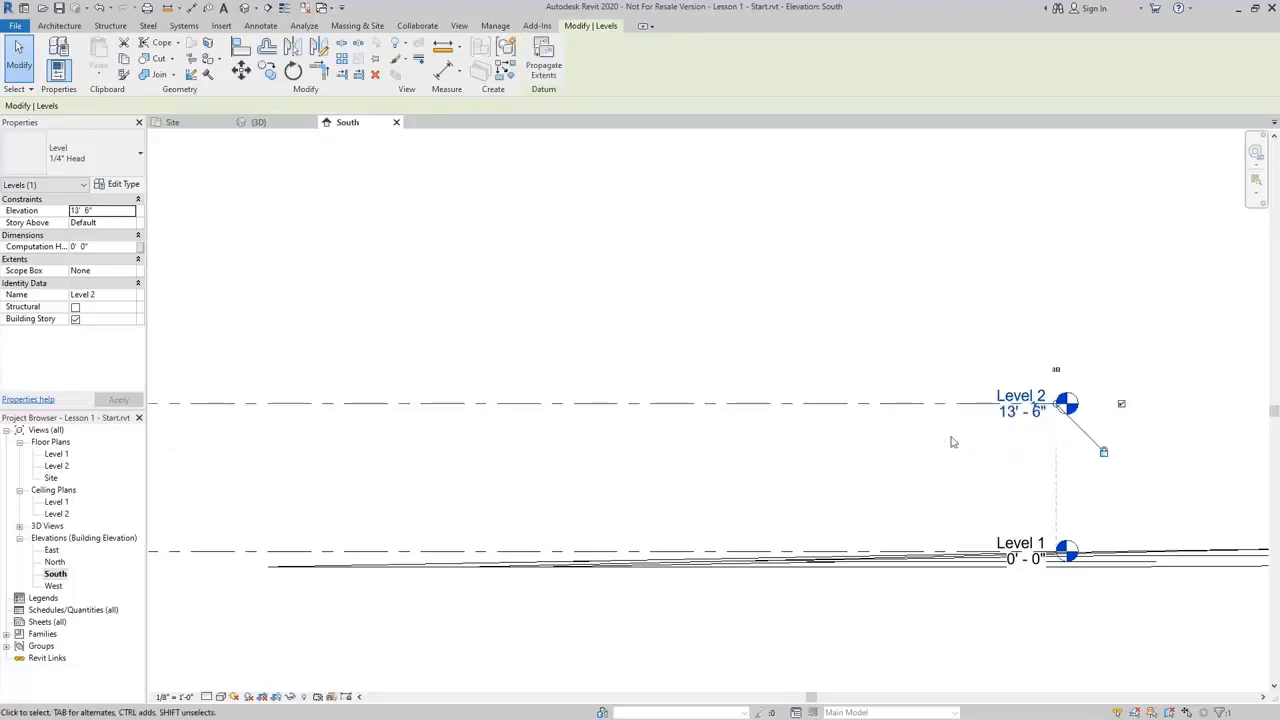
{"action": "left_click", "coordinate": [757, 300]}
Draw a new level across the elevation above Level 2, at about 28' - 6"
{"action": "scroll", "coordinate": [752, 310], "scroll_direction": "down", "scroll_amount": 3}
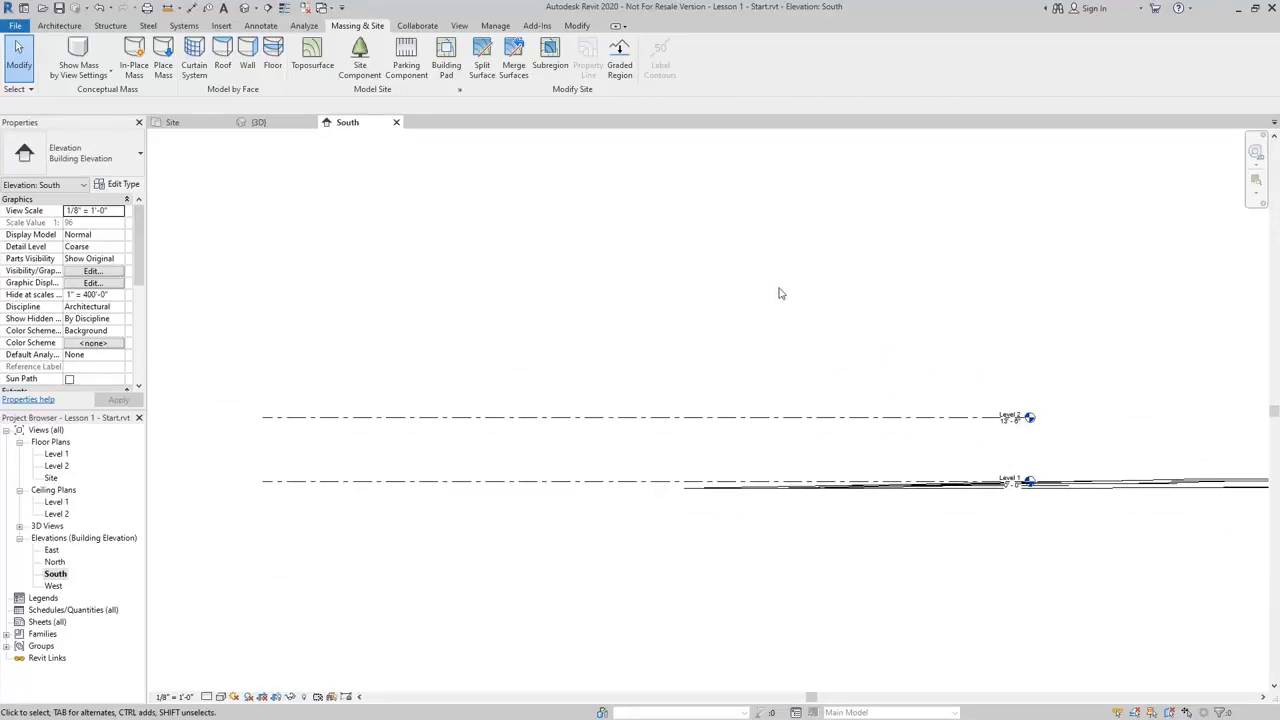
{"action": "left_click", "coordinate": [52, 27]}
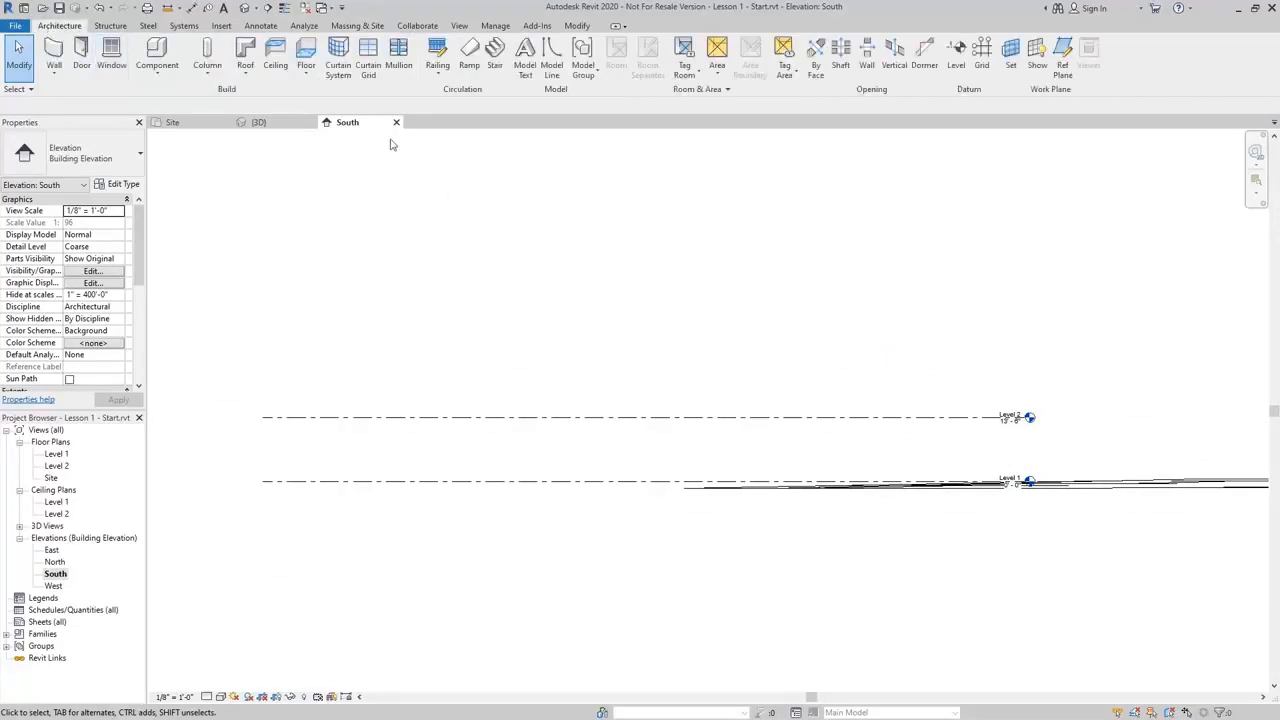
{"action": "left_click", "coordinate": [957, 58]}
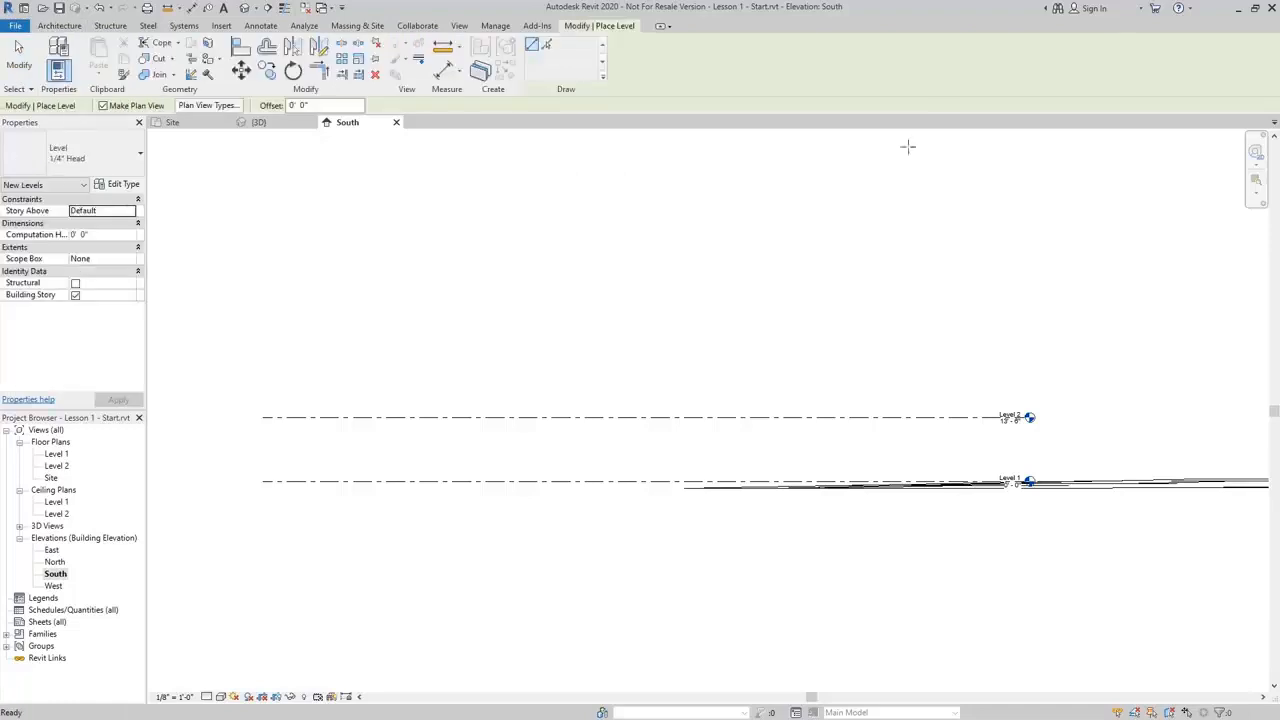
{"action": "left_click", "coordinate": [263, 347]}
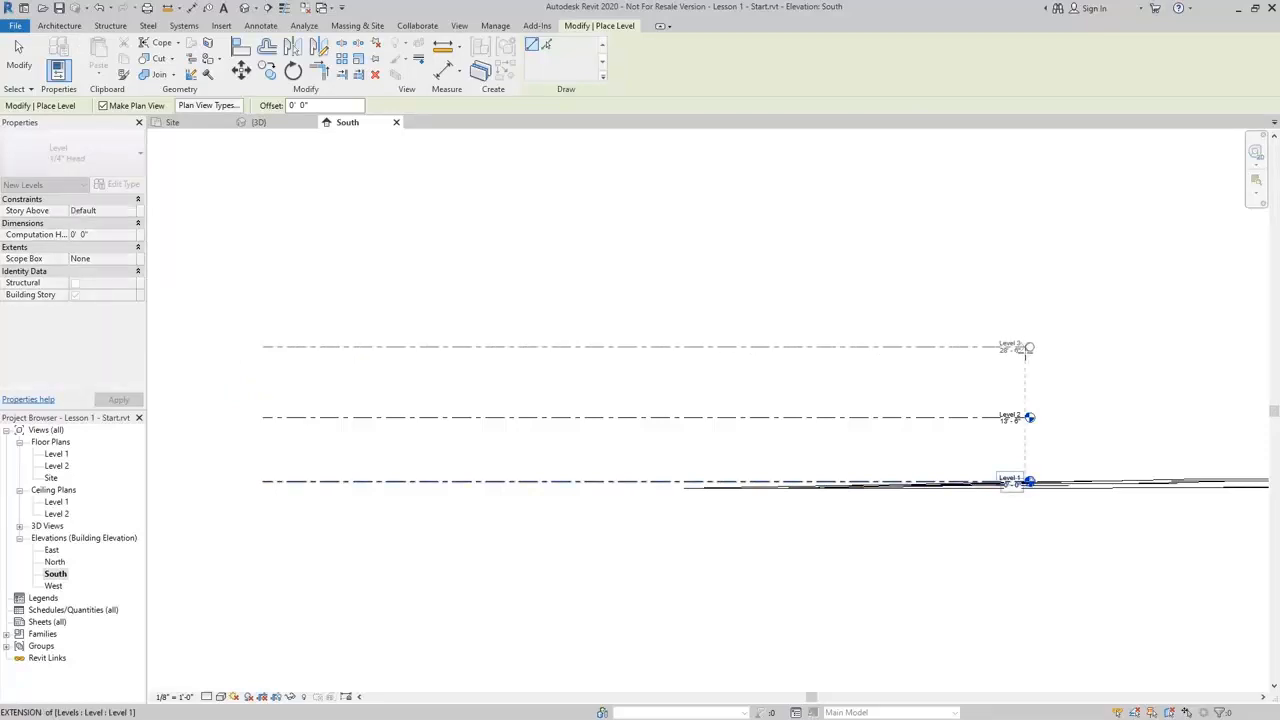
{"action": "left_click", "coordinate": [1025, 350]}
{"action": "scroll", "coordinate": [1057, 360], "scroll_direction": "up", "scroll_amount": 4}
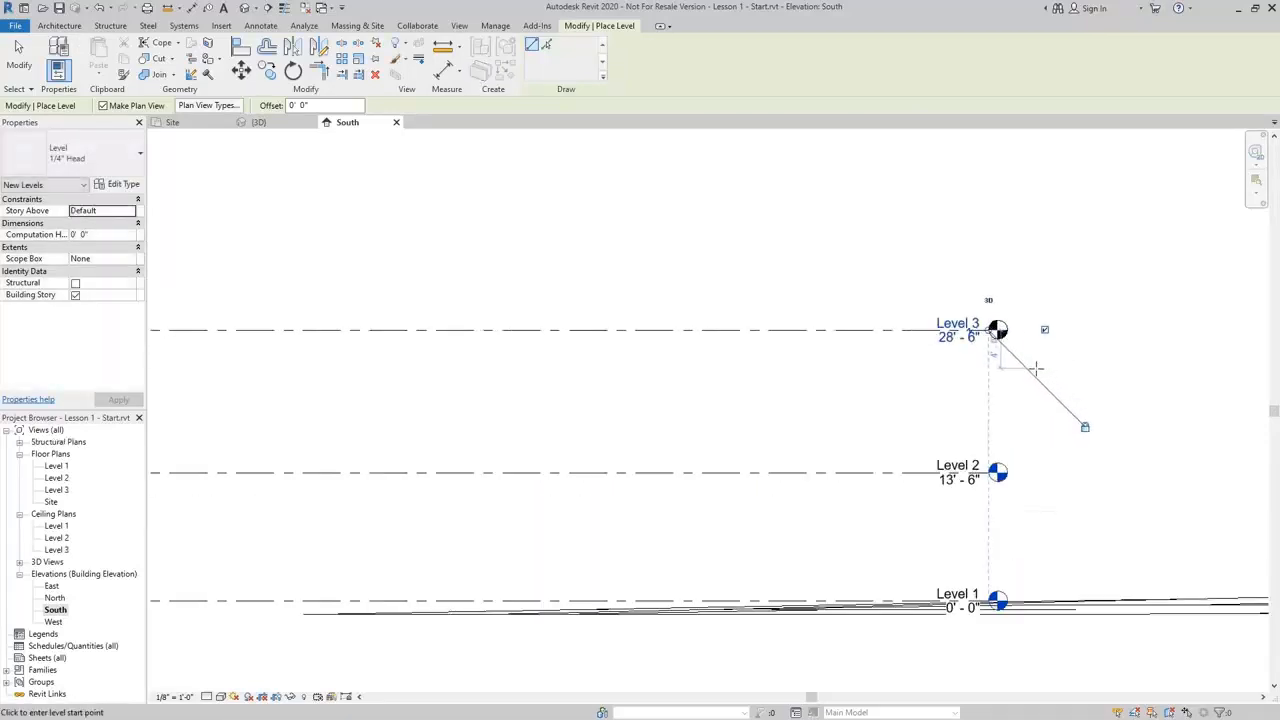
{"action": "key", "text": "Escape"}
{"action": "key", "text": "Escape"}
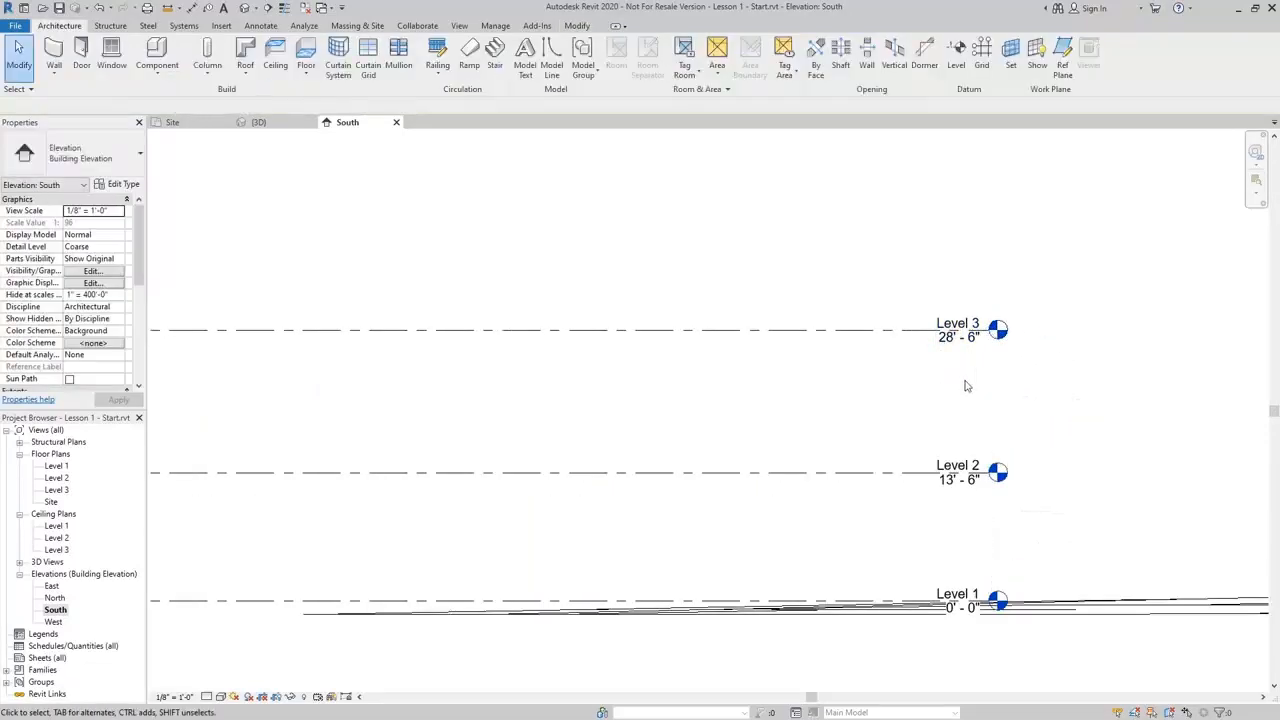
Set Level 3's elevation to 28' - 0"
{"action": "left_click", "coordinate": [960, 346]}
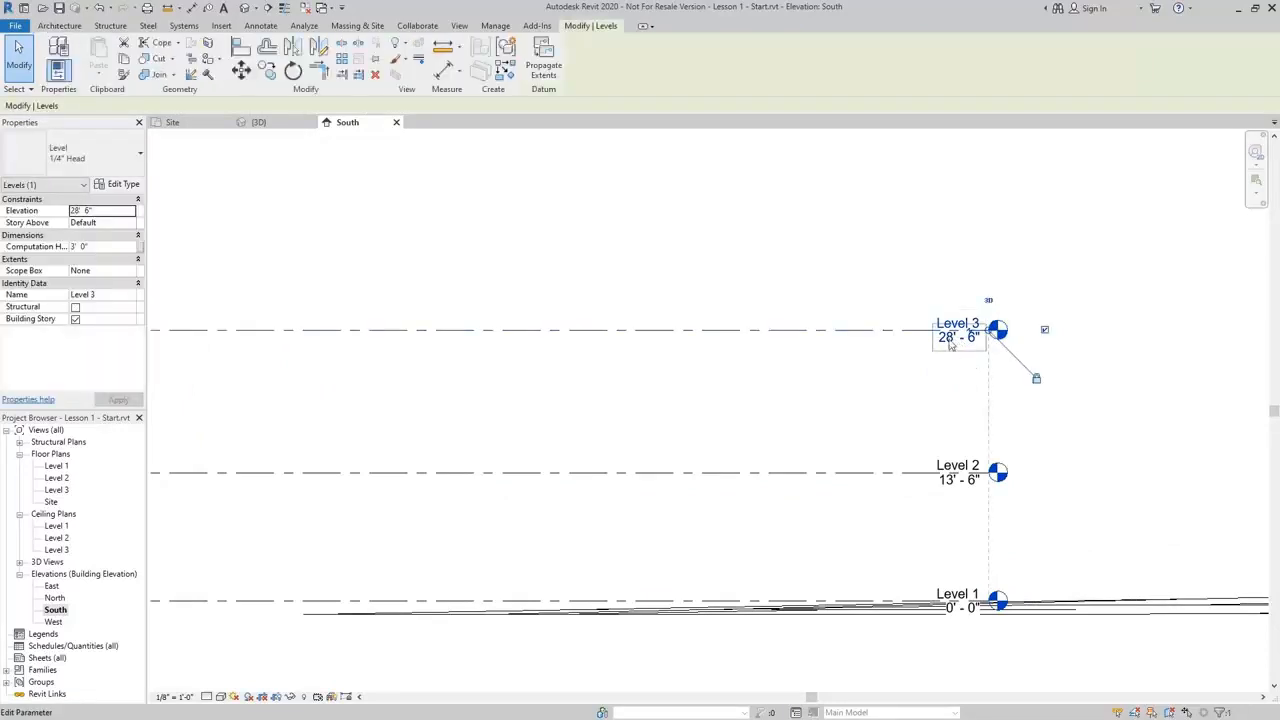
{"action": "left_click", "coordinate": [958, 338]}
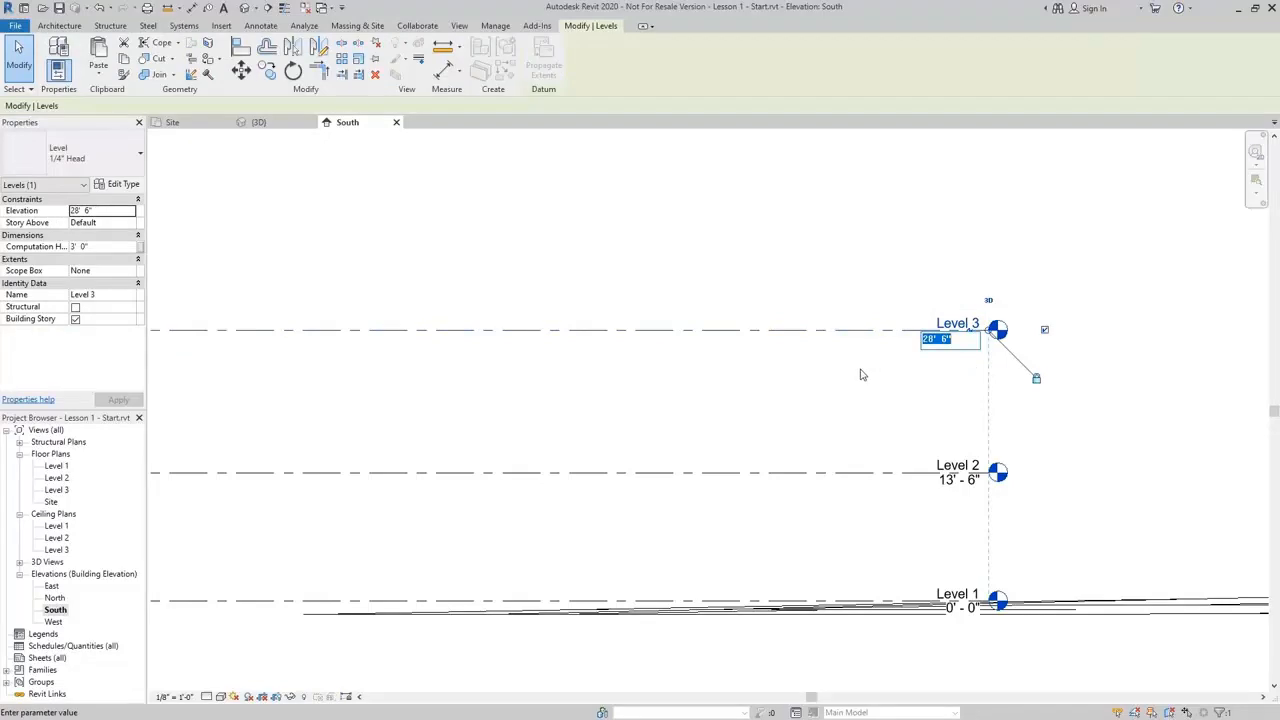
{"action": "type", "text": "28"}
{"action": "key", "text": "Return"}
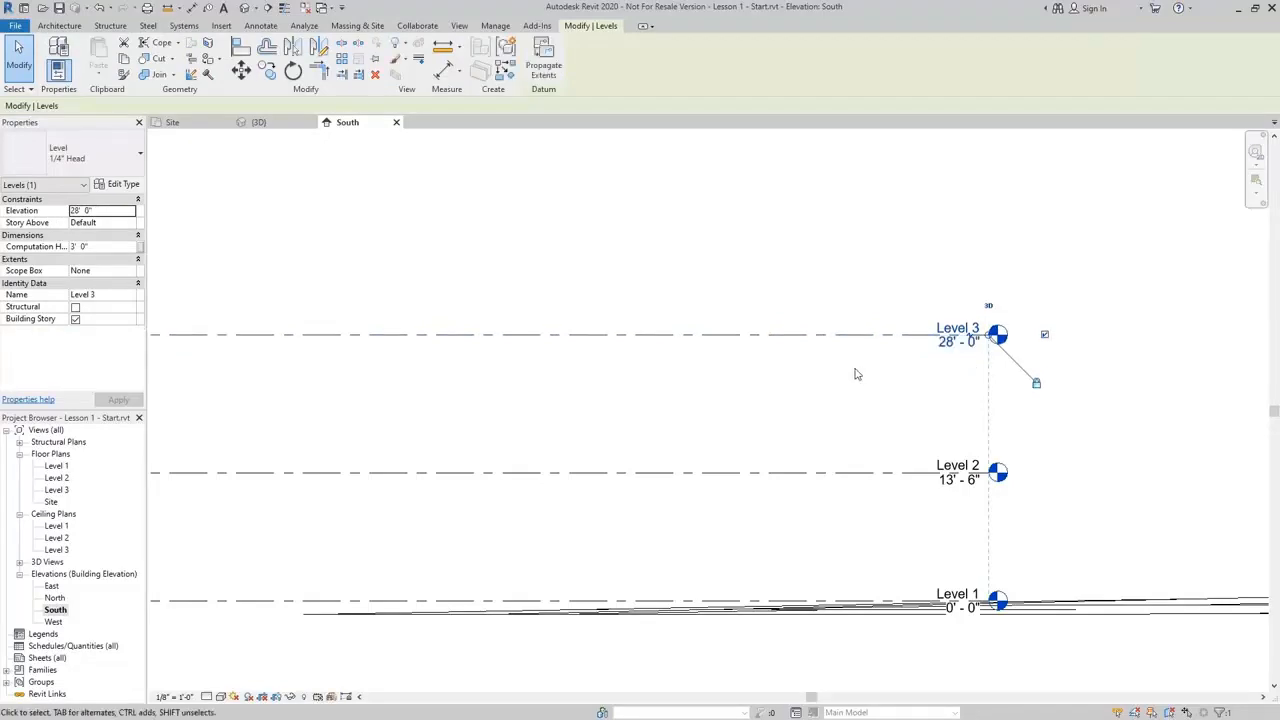
{"action": "left_click", "coordinate": [776, 246]}
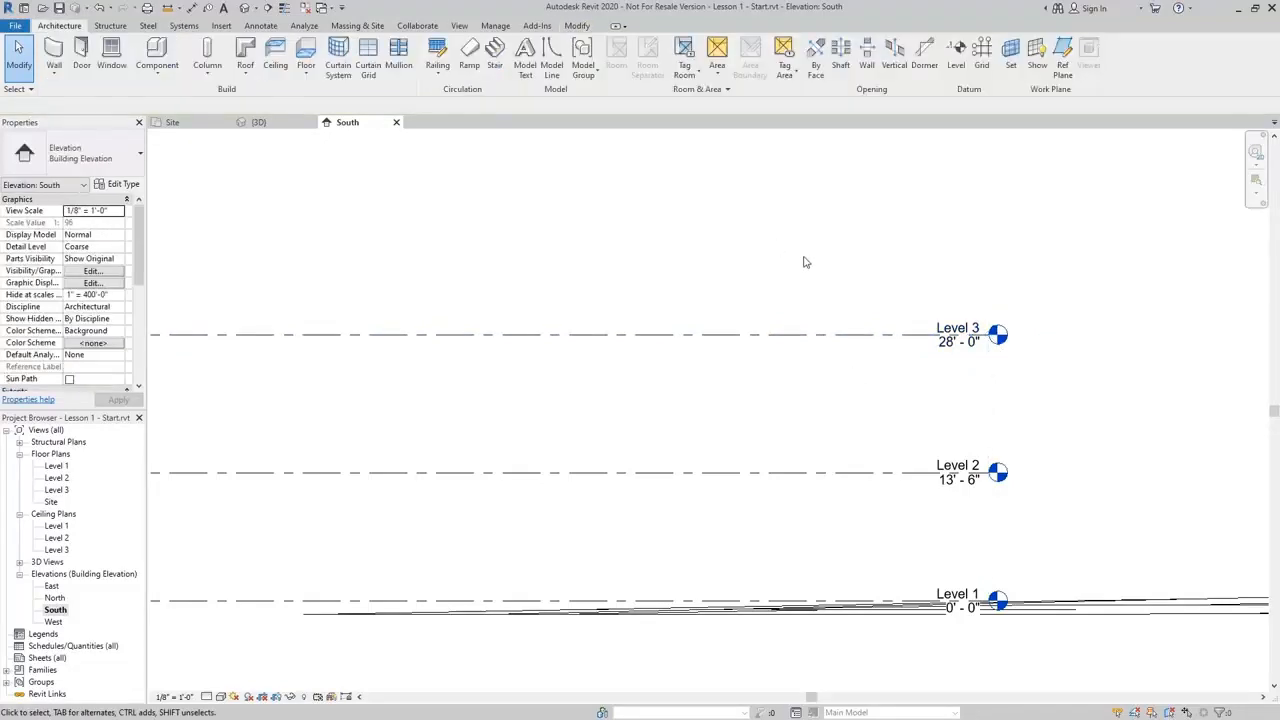
Copy Level 3 upward 4 feet to create a new level at 32' - 0"
{"action": "scroll", "coordinate": [780, 290], "scroll_direction": "down", "scroll_amount": 2}
{"action": "middle_click_drag", "start_coordinate": [817, 321], "coordinate": [881, 320]}
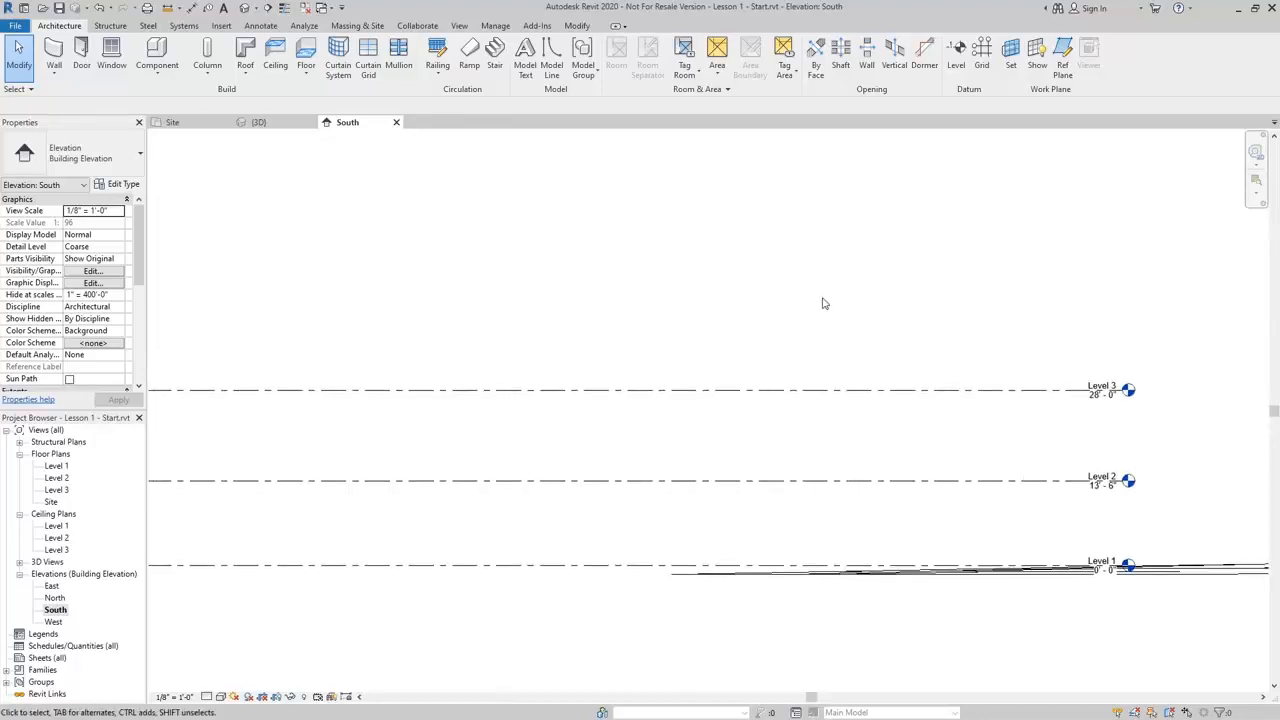
{"action": "left_click", "coordinate": [828, 392]}
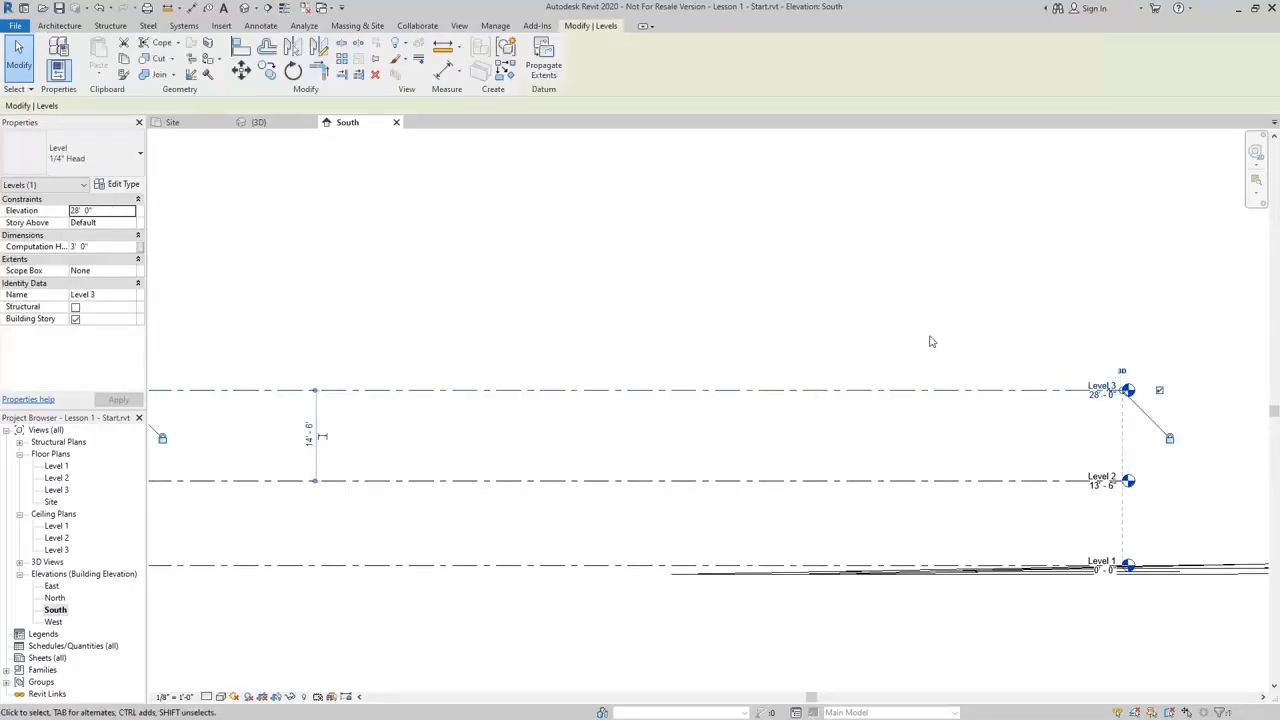
{"action": "key", "text": "c"}
{"action": "key", "text": "o"}
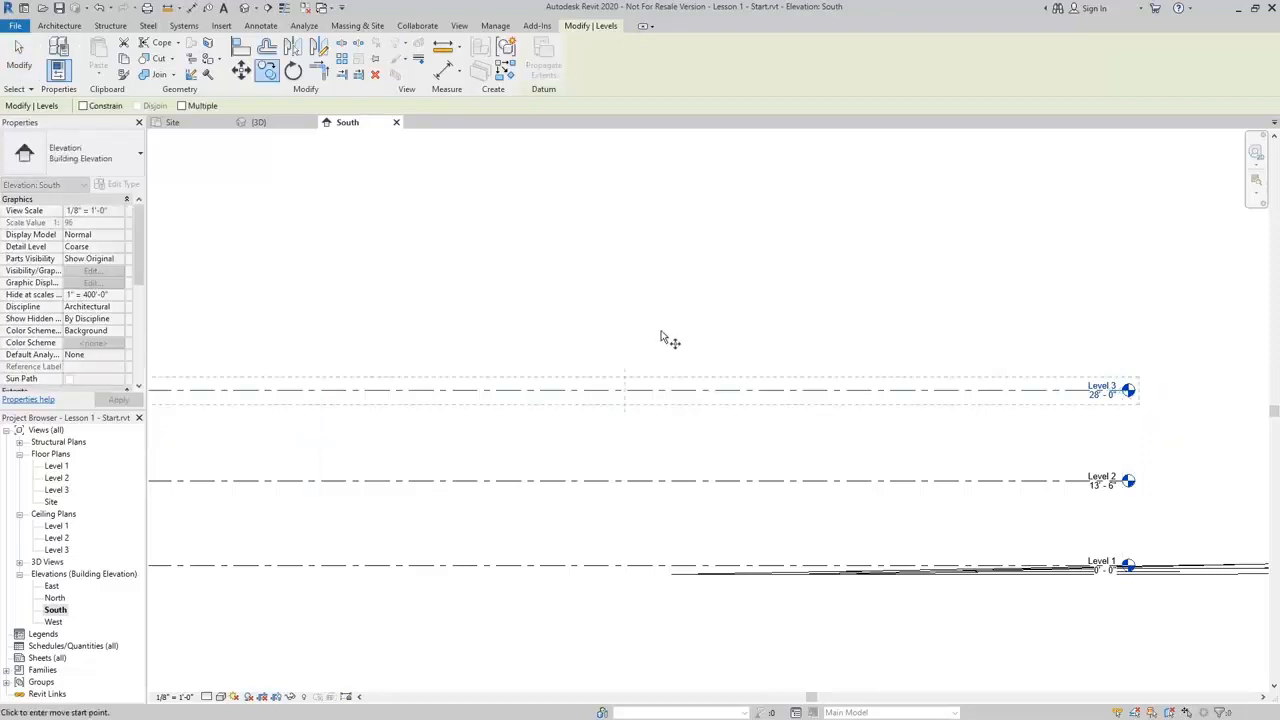
{"action": "left_click", "coordinate": [661, 338]}
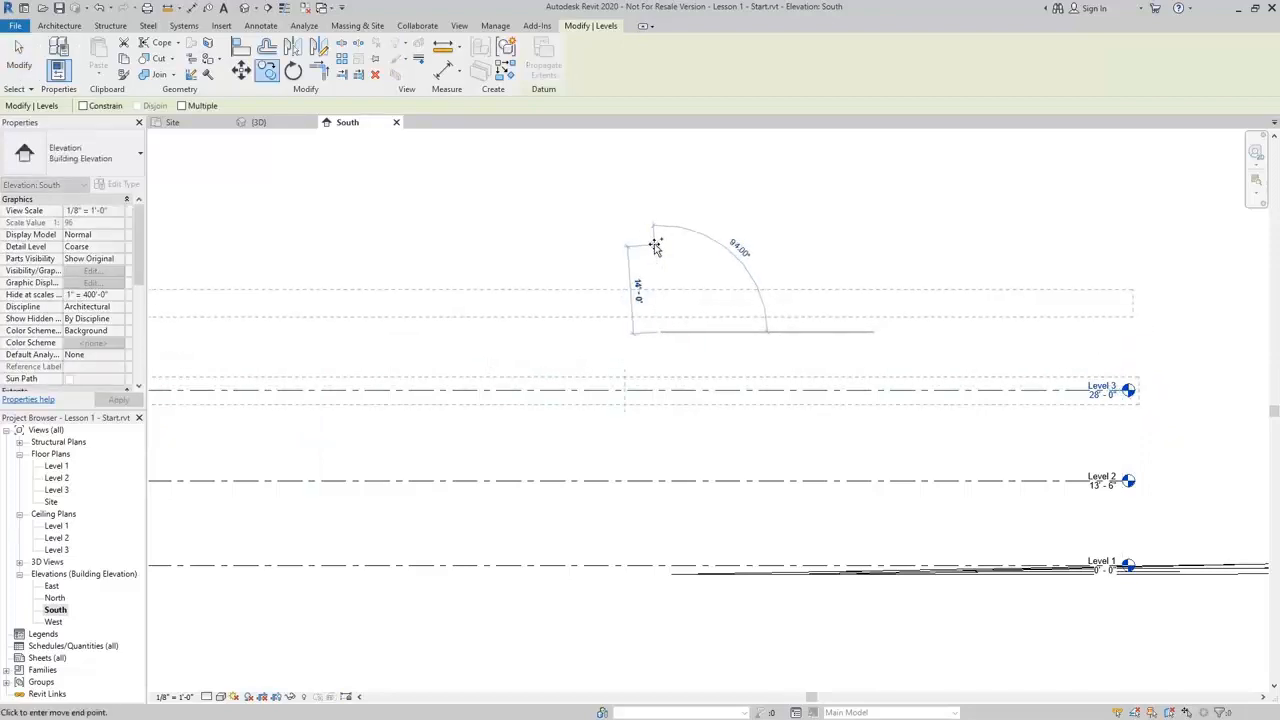
{"action": "type", "text": "4"}
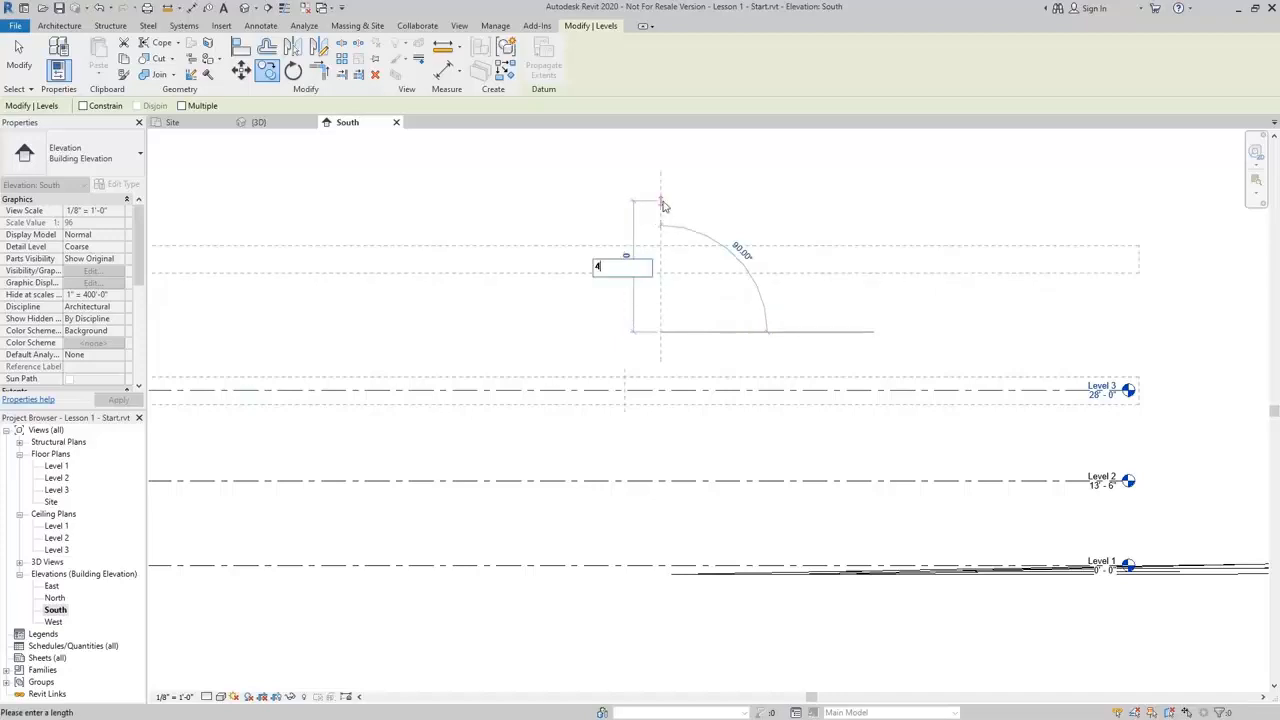
{"action": "key", "text": "Return"}
{"action": "left_click", "coordinate": [789, 237]}
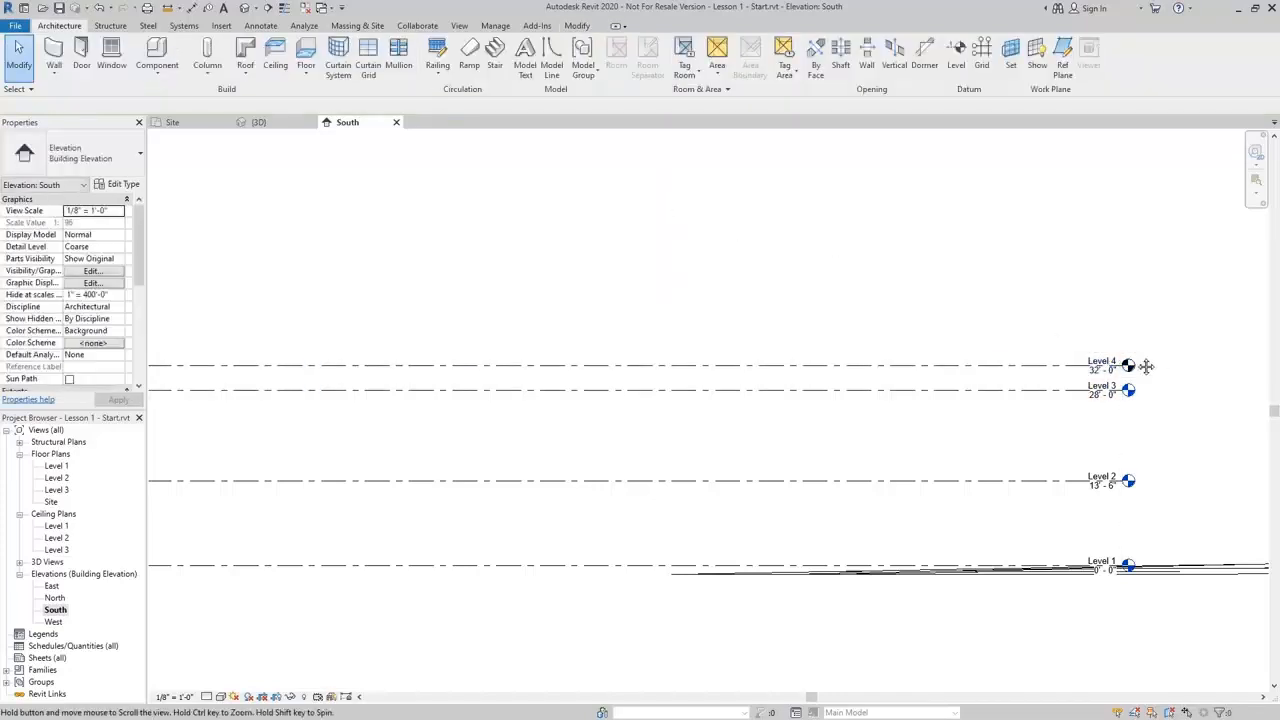
Rename the top level Level 4 as Top of Parapet
{"action": "middle_click_drag", "start_coordinate": [1149, 367], "coordinate": [521, 320]}
{"action": "scroll", "coordinate": [440, 390], "scroll_direction": "up", "scroll_amount": 4}
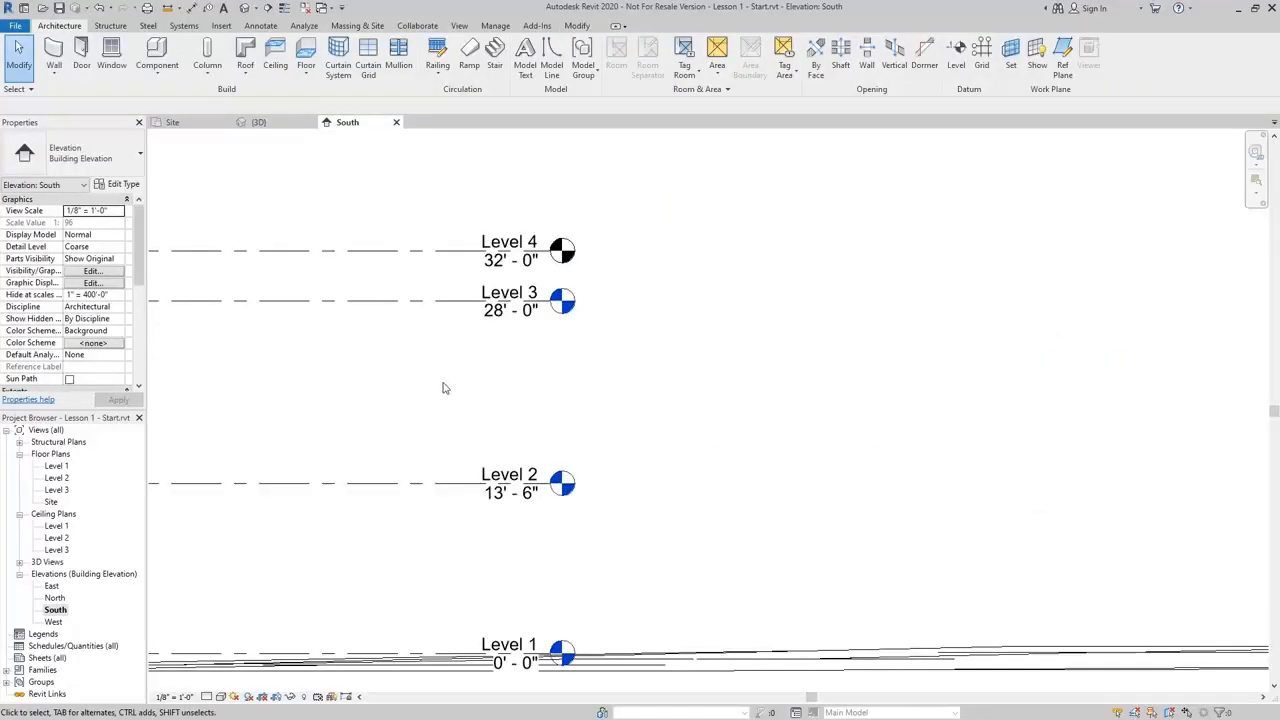
{"action": "left_click", "coordinate": [512, 241]}
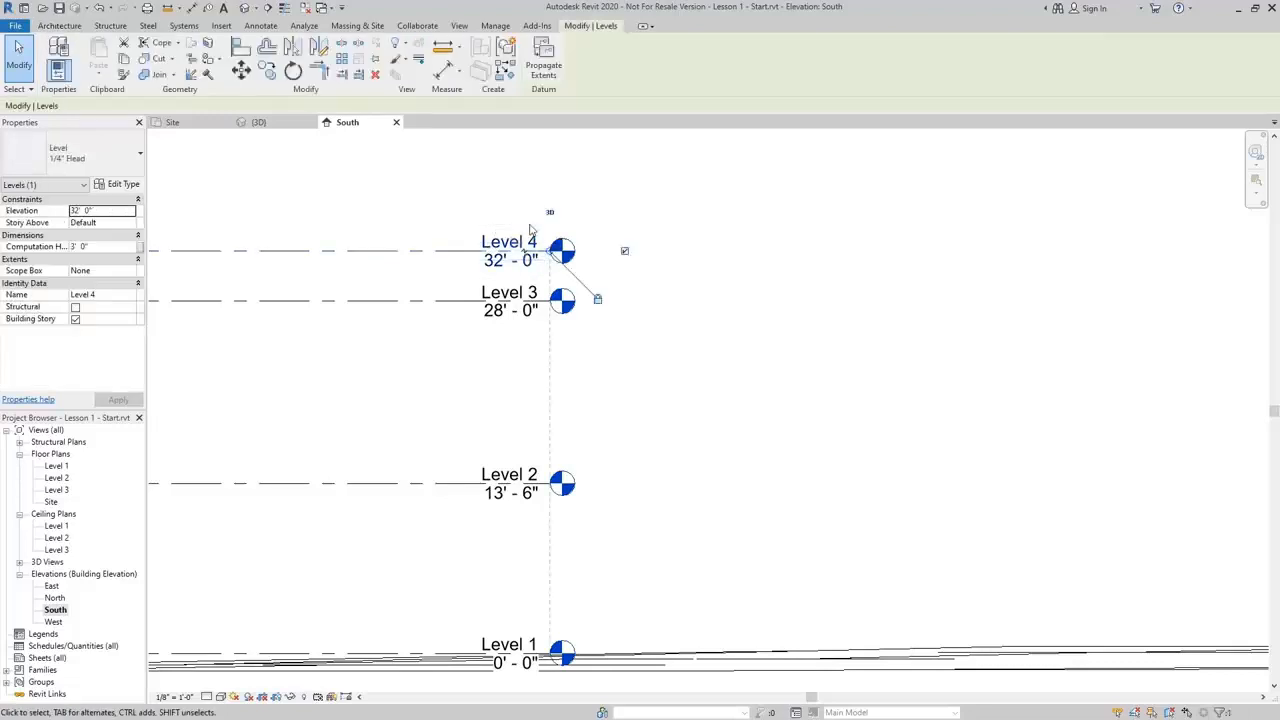
{"action": "left_click", "coordinate": [512, 241]}
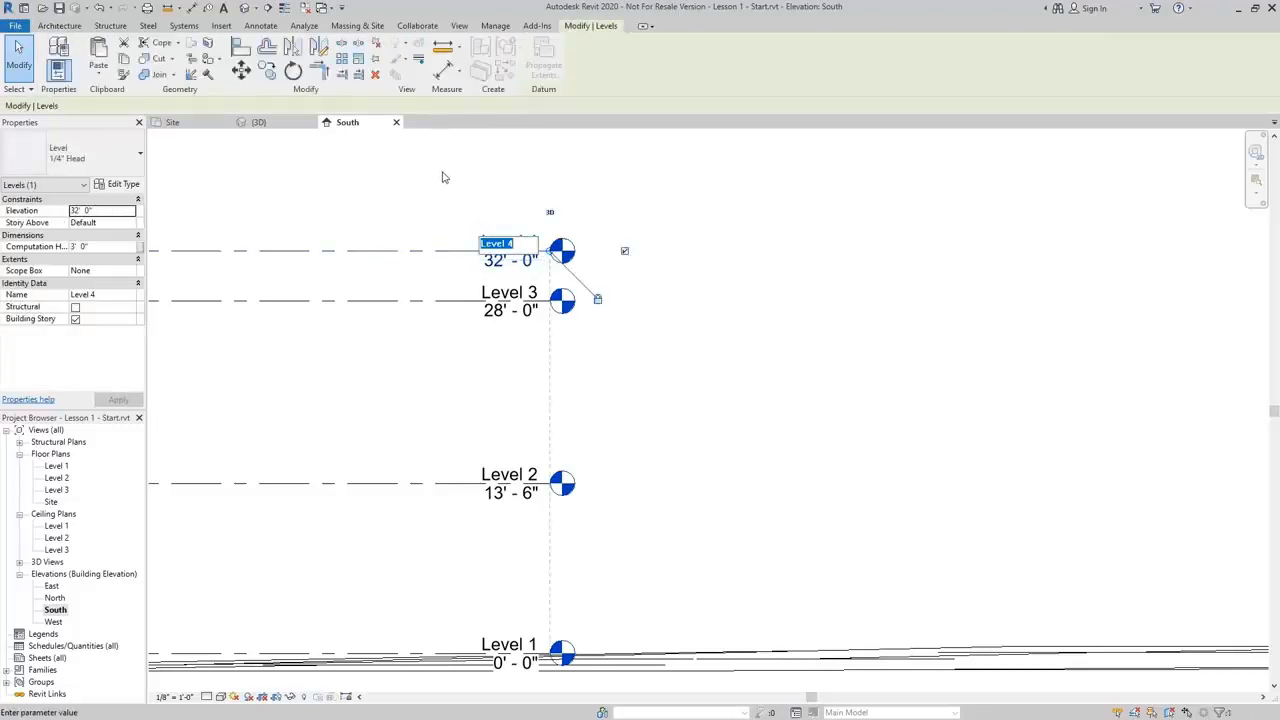
{"action": "type", "text": "Top "}
{"action": "type", "text": "of Parapet"}
{"action": "key", "text": "Return"}
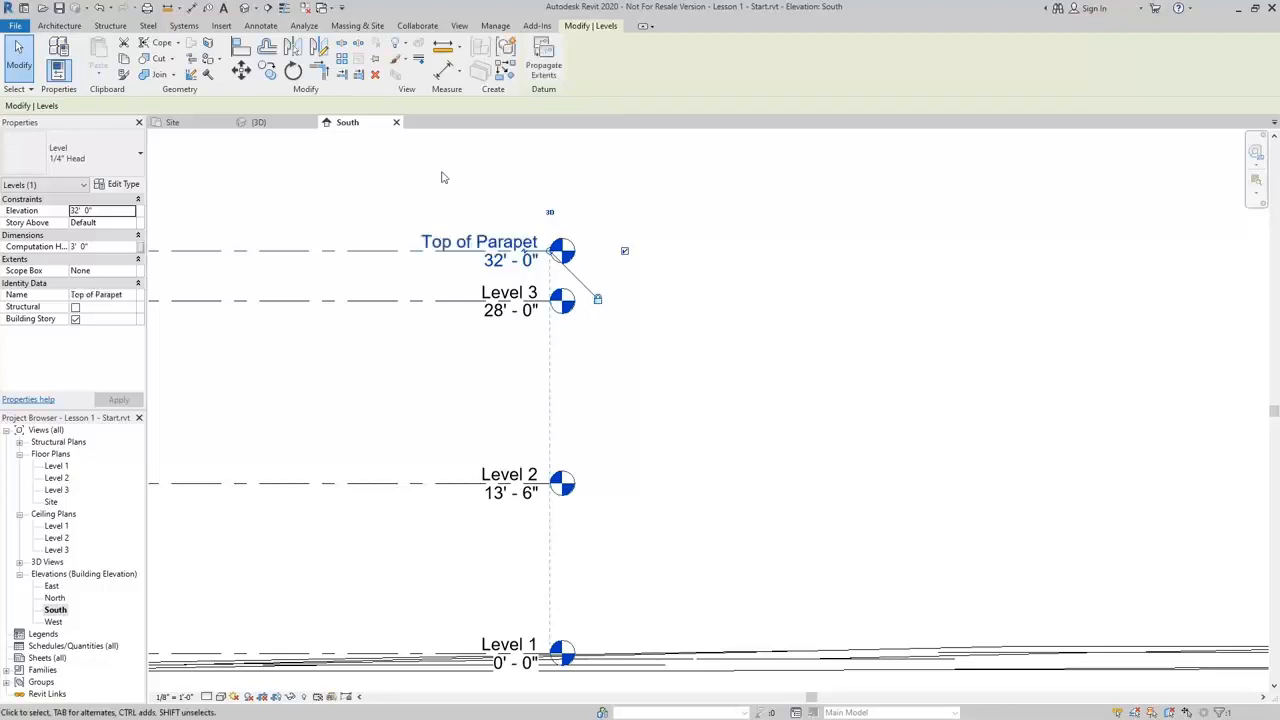
Rename Level 3 as Roof, also renaming its corresponding views
{"action": "double_click", "coordinate": [520, 290]}
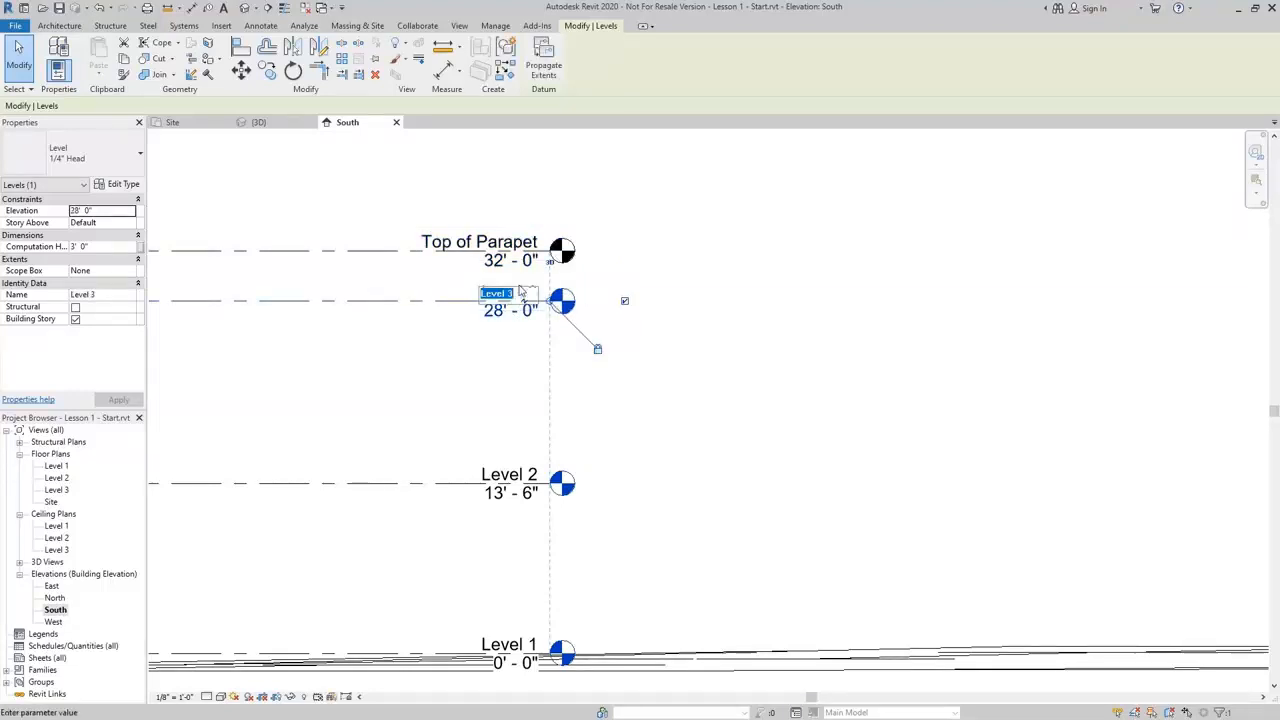
{"action": "type", "text": "Roof"}
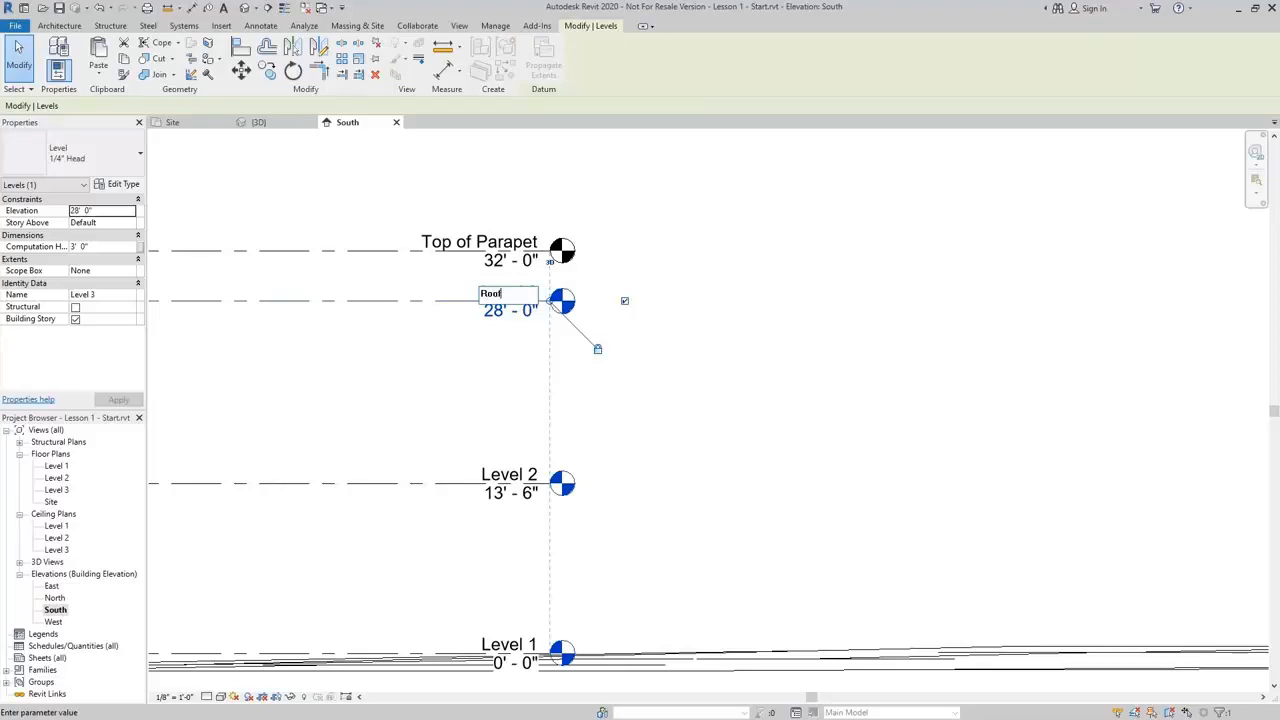
{"action": "key", "text": "Return"}
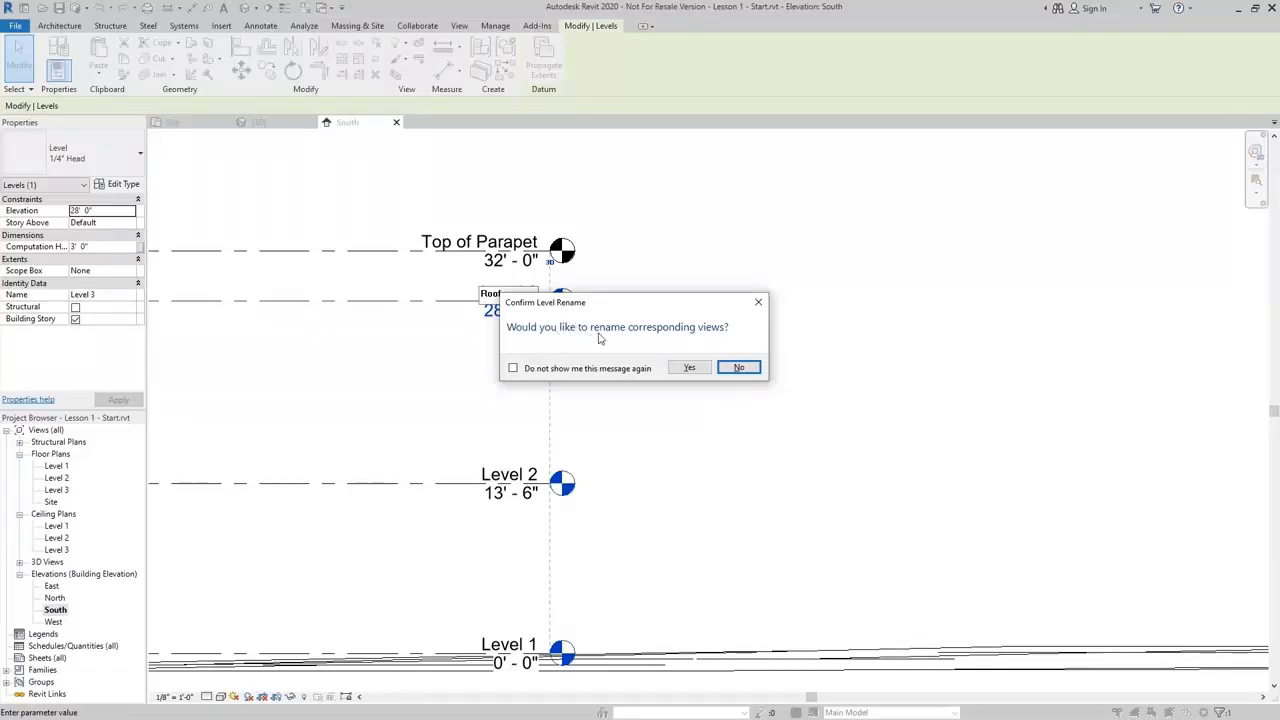
{"action": "left_click", "coordinate": [689, 368]}
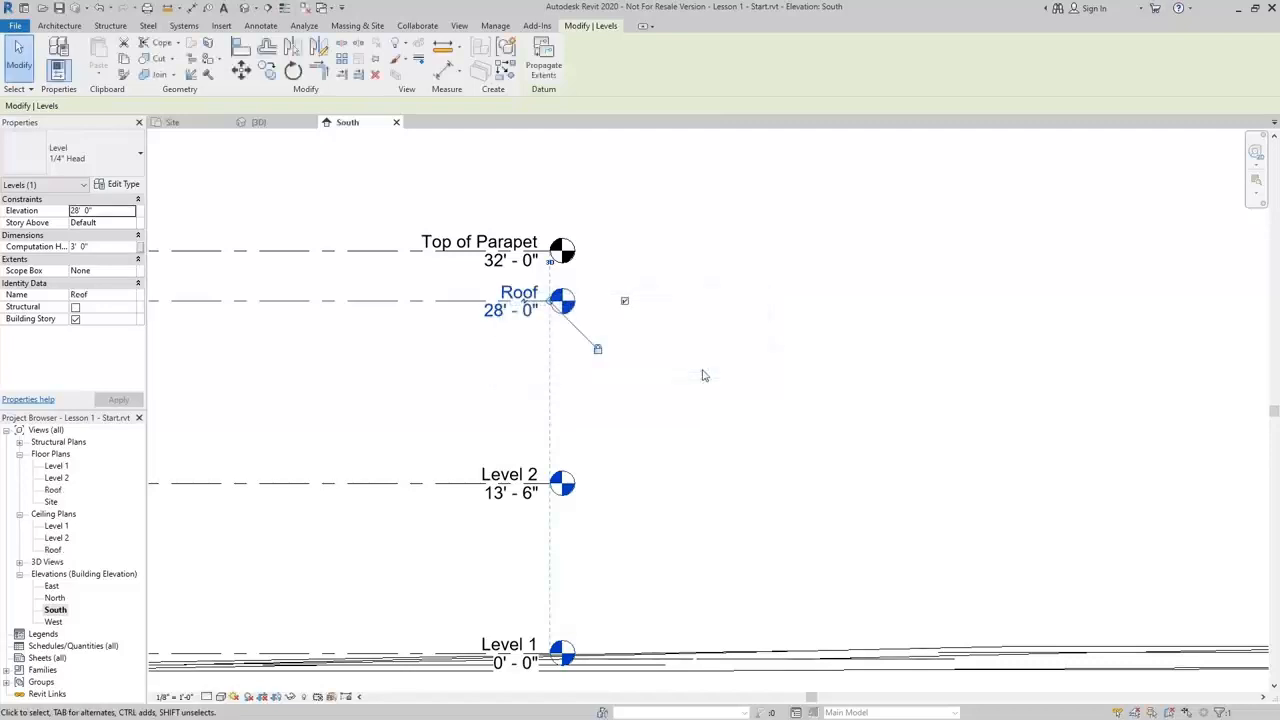
Check the renamed Roof floor plan and ceiling plan views in the project browser
{"action": "left_click", "coordinate": [53, 490]}
{"action": "left_click", "coordinate": [52, 550]}
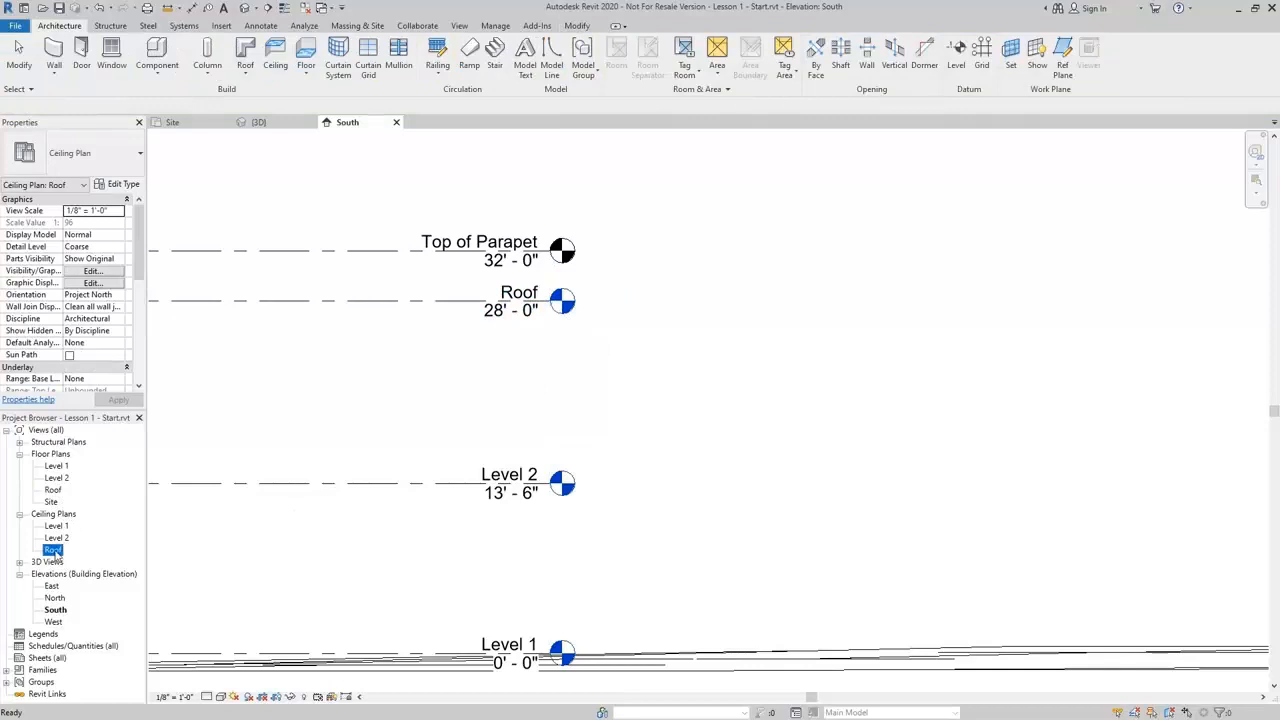
{"action": "left_click", "coordinate": [483, 380]}
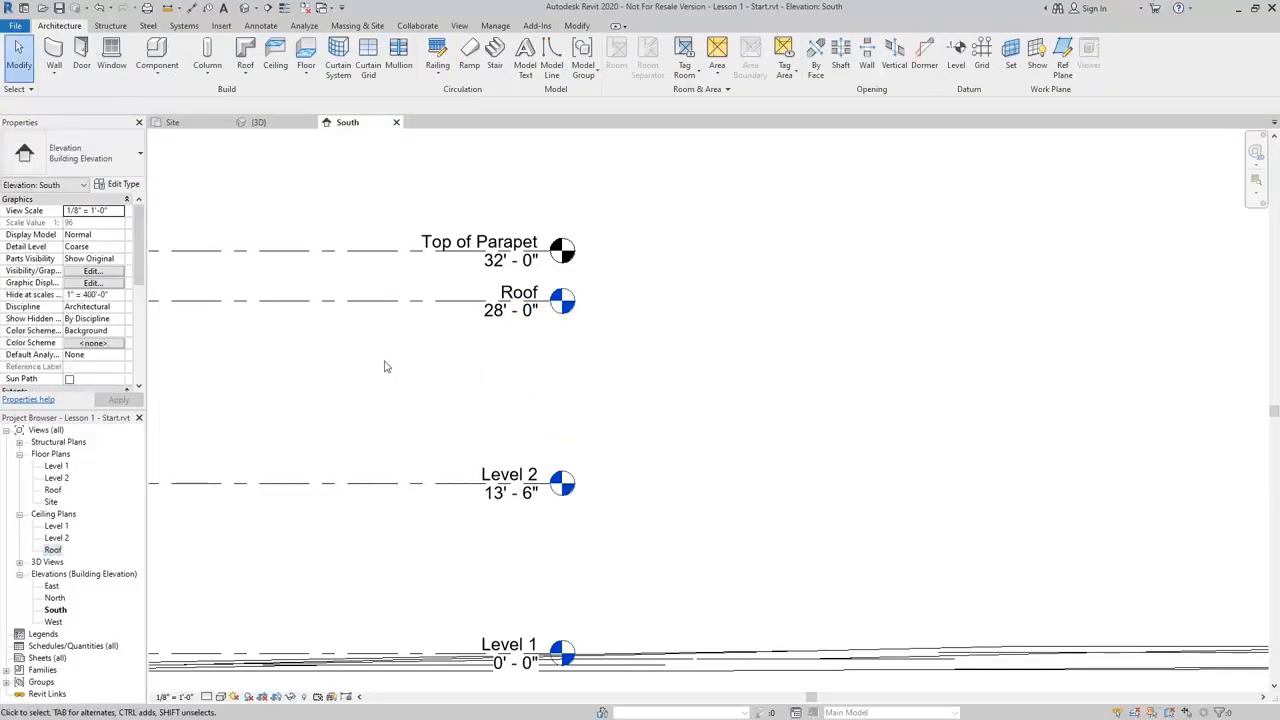
In the 3D view, start a new in-place mass and accept its default name
{"action": "left_click", "coordinate": [253, 123]}
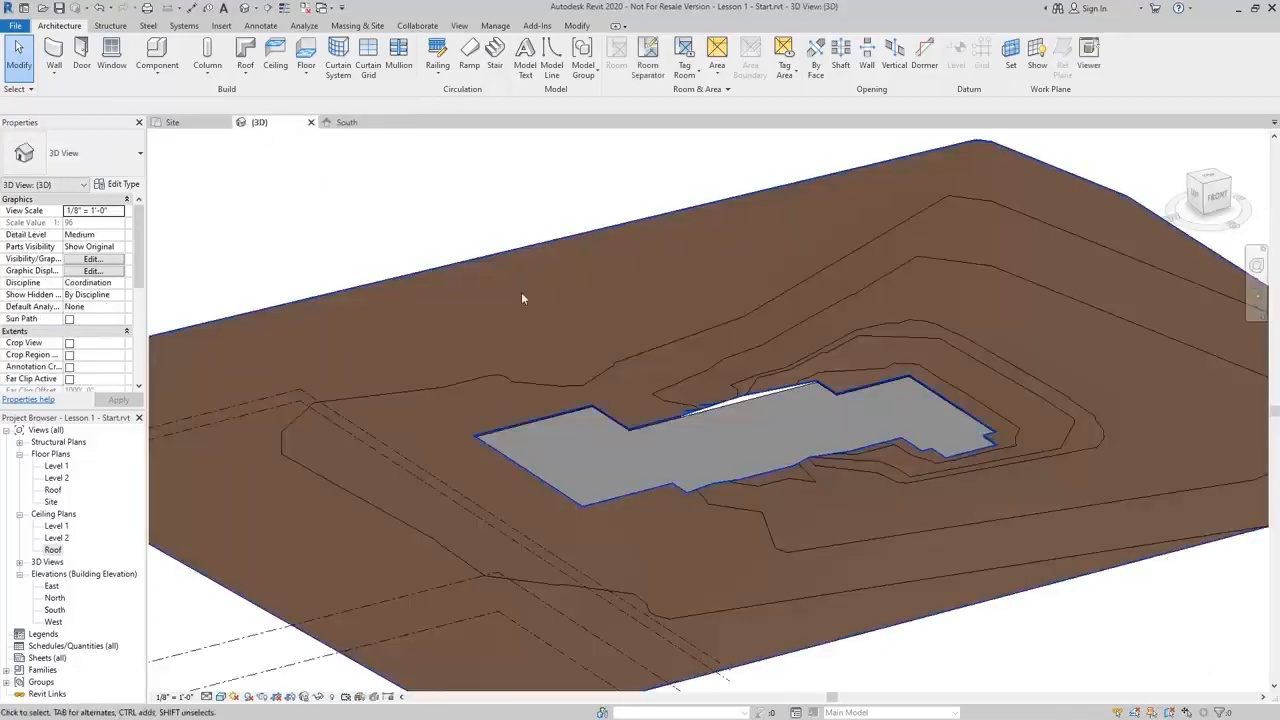
{"action": "middle_click_drag", "start_coordinate": [804, 486], "coordinate": [713, 500]}
{"action": "scroll", "coordinate": [571, 449], "scroll_direction": "up", "scroll_amount": 2}
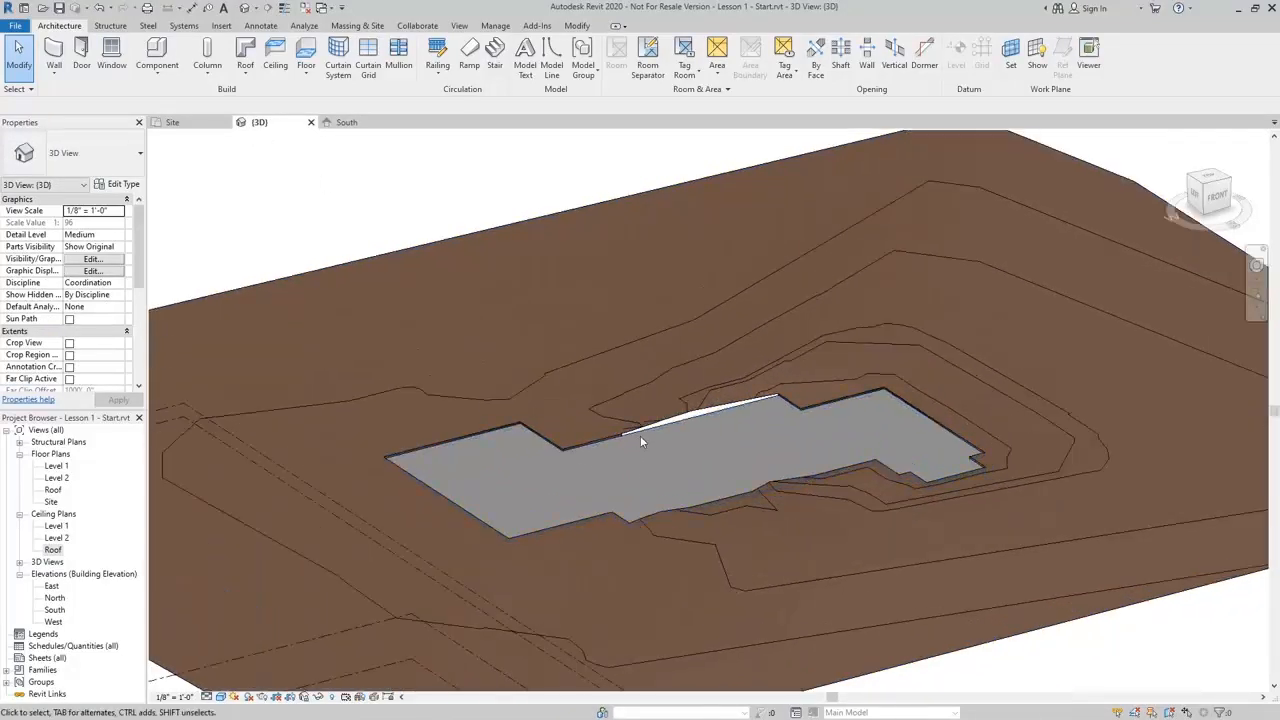
{"action": "middle_click_drag", "start_coordinate": [692, 450], "coordinate": [771, 591], "text": "shift"}
{"action": "scroll", "coordinate": [804, 430], "scroll_direction": "up", "scroll_amount": 2}
{"action": "middle_click_drag", "start_coordinate": [801, 435], "coordinate": [763, 451]}
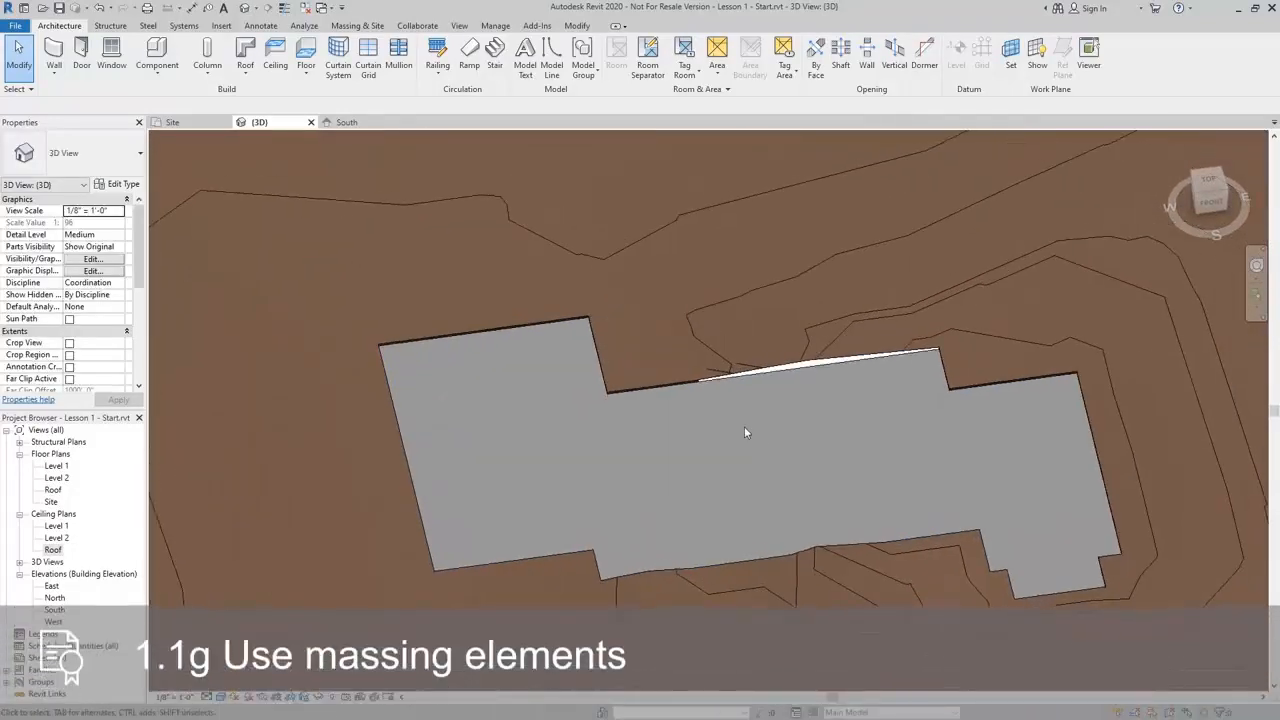
{"action": "left_click", "coordinate": [357, 26]}
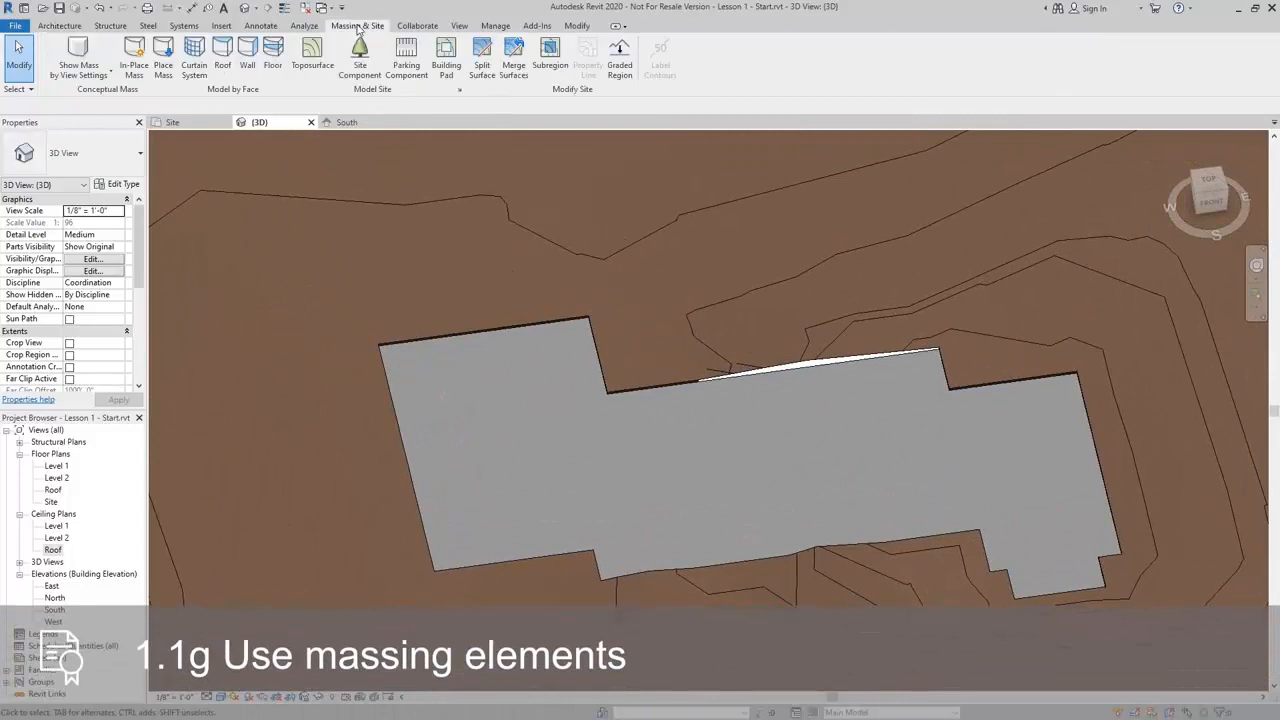
{"action": "left_click", "coordinate": [135, 70]}
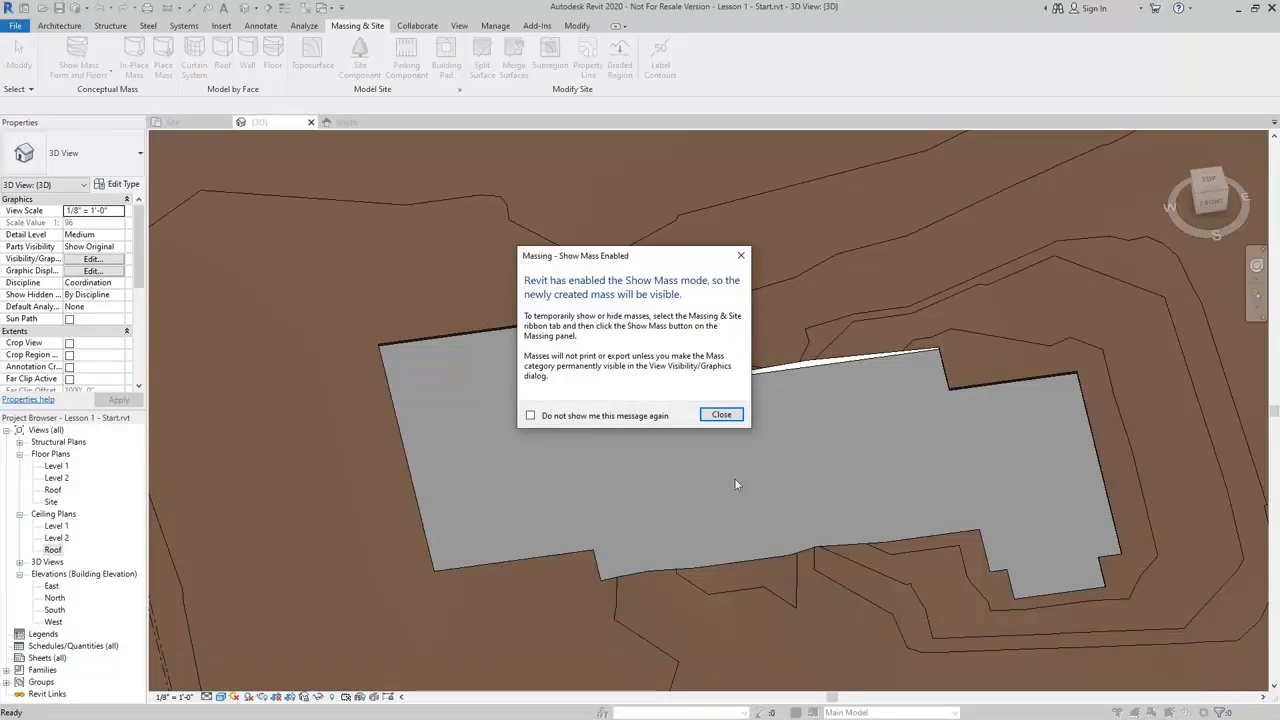
{"action": "left_click", "coordinate": [721, 414]}
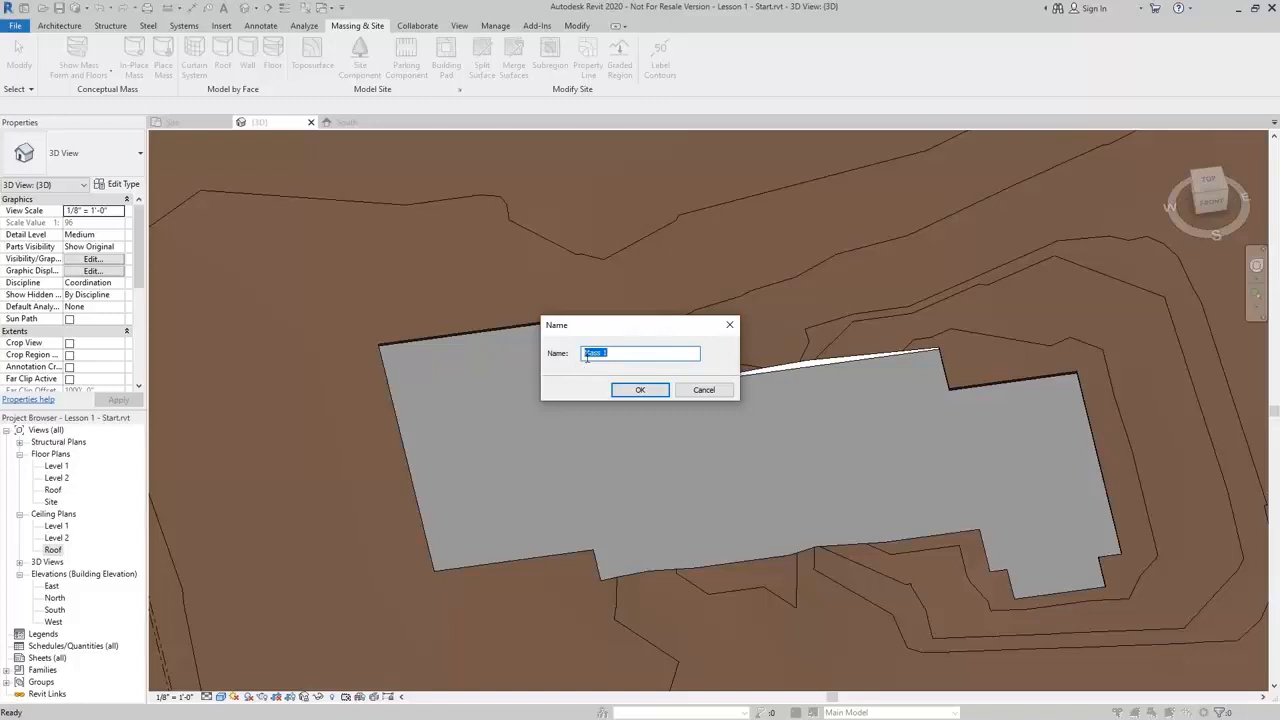
{"action": "left_click", "coordinate": [657, 390]}
Draw a rectangle on the pad face over its western wing, about 42' by 57', and create a solid form from it
{"action": "middle_click_drag", "start_coordinate": [918, 481], "coordinate": [875, 477]}
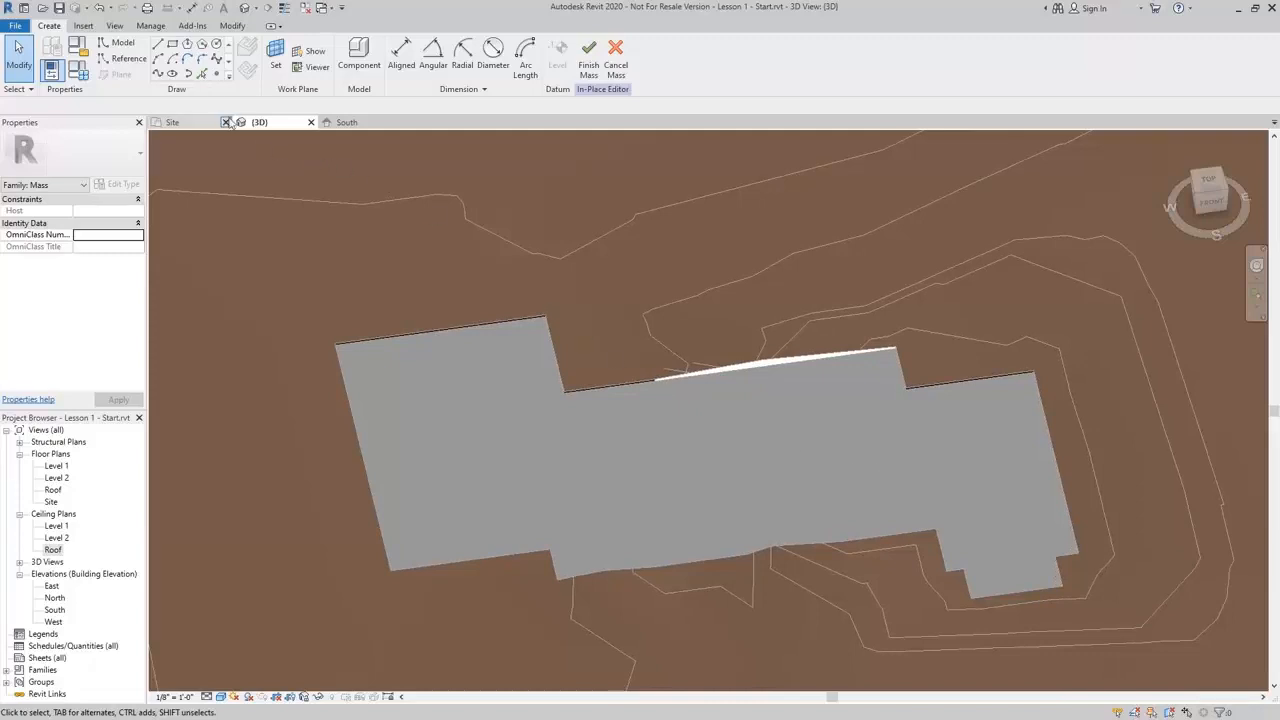
{"action": "left_click", "coordinate": [173, 46]}
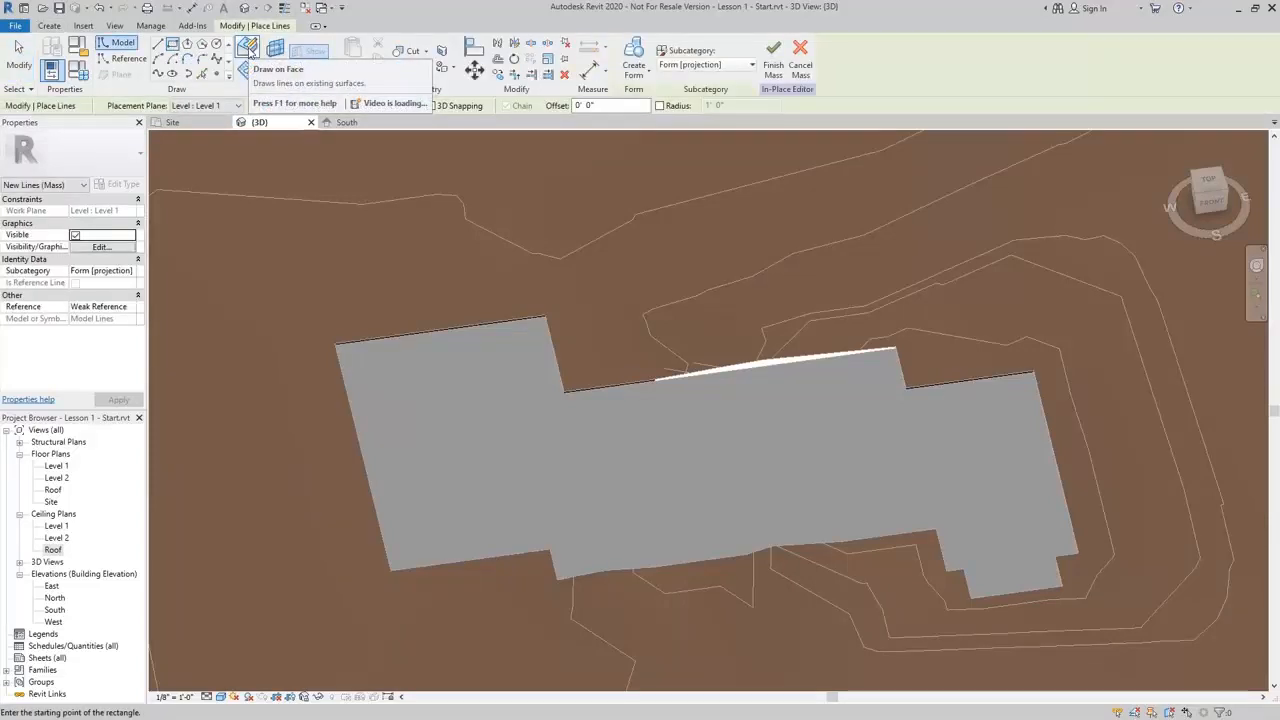
{"action": "left_click", "coordinate": [248, 48]}
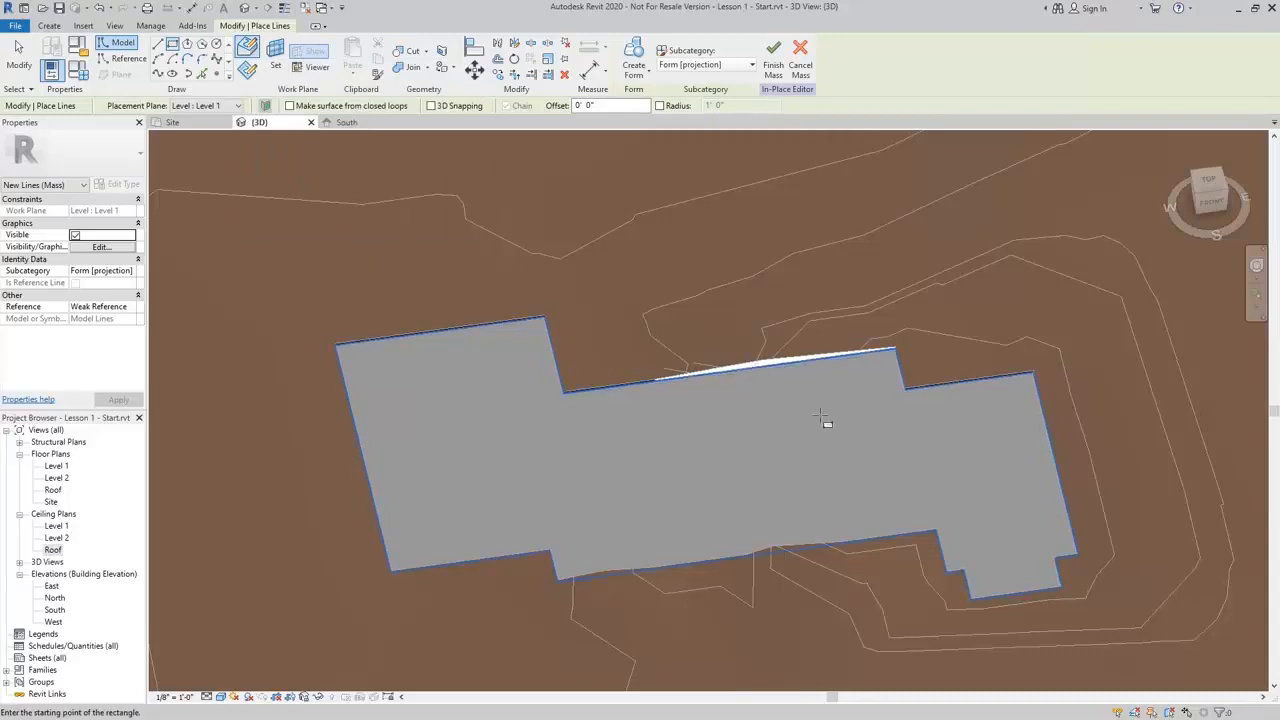
{"action": "middle_click_drag", "start_coordinate": [774, 457], "coordinate": [830, 452]}
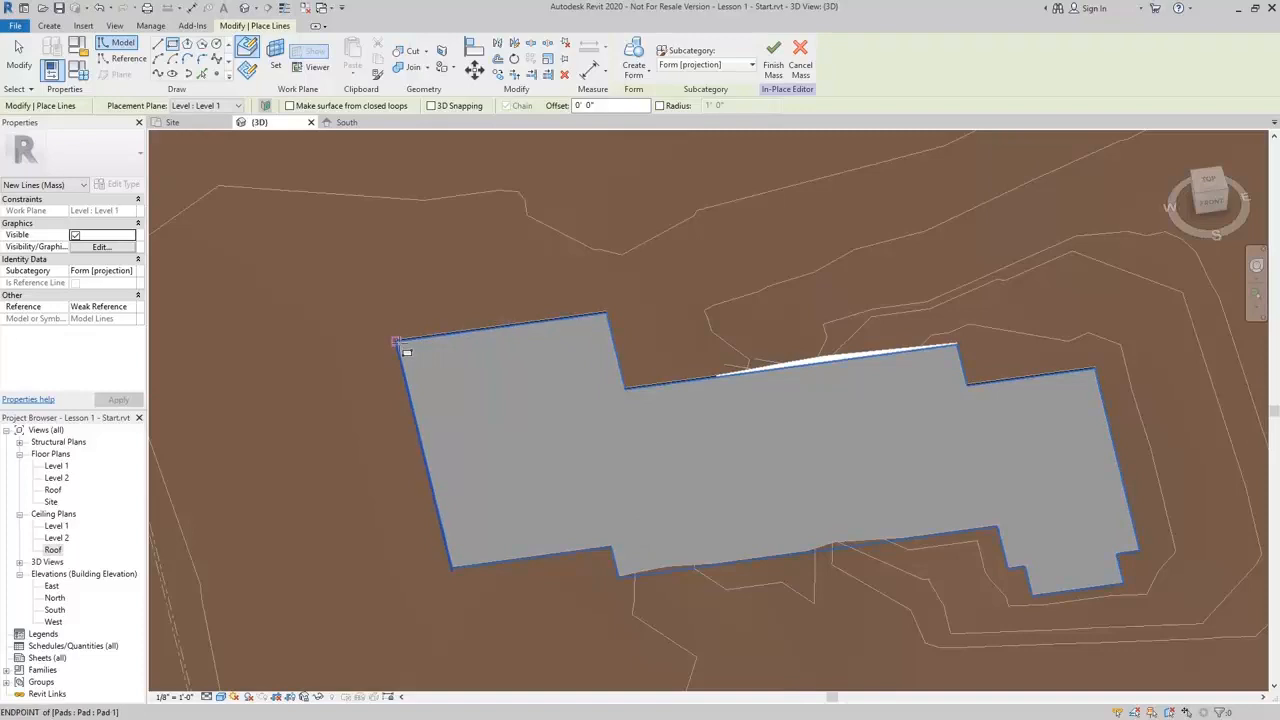
{"action": "left_click", "coordinate": [607, 316]}
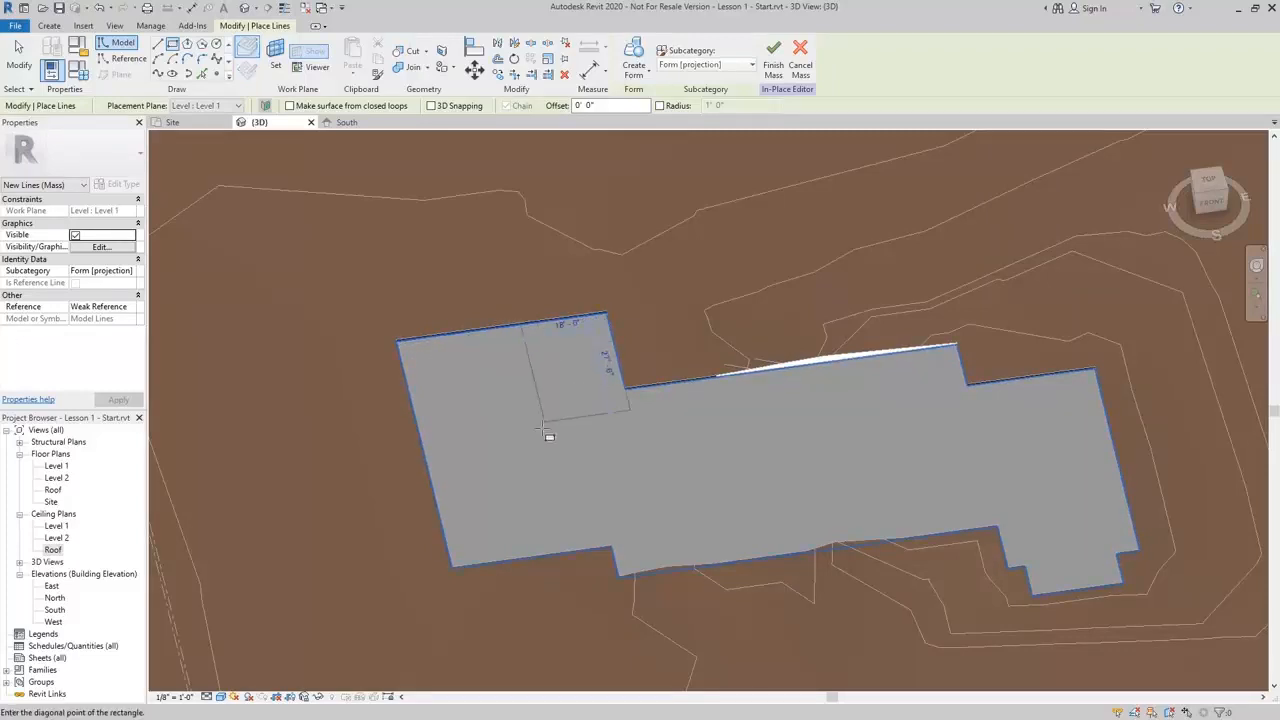
{"action": "left_click", "coordinate": [455, 567]}
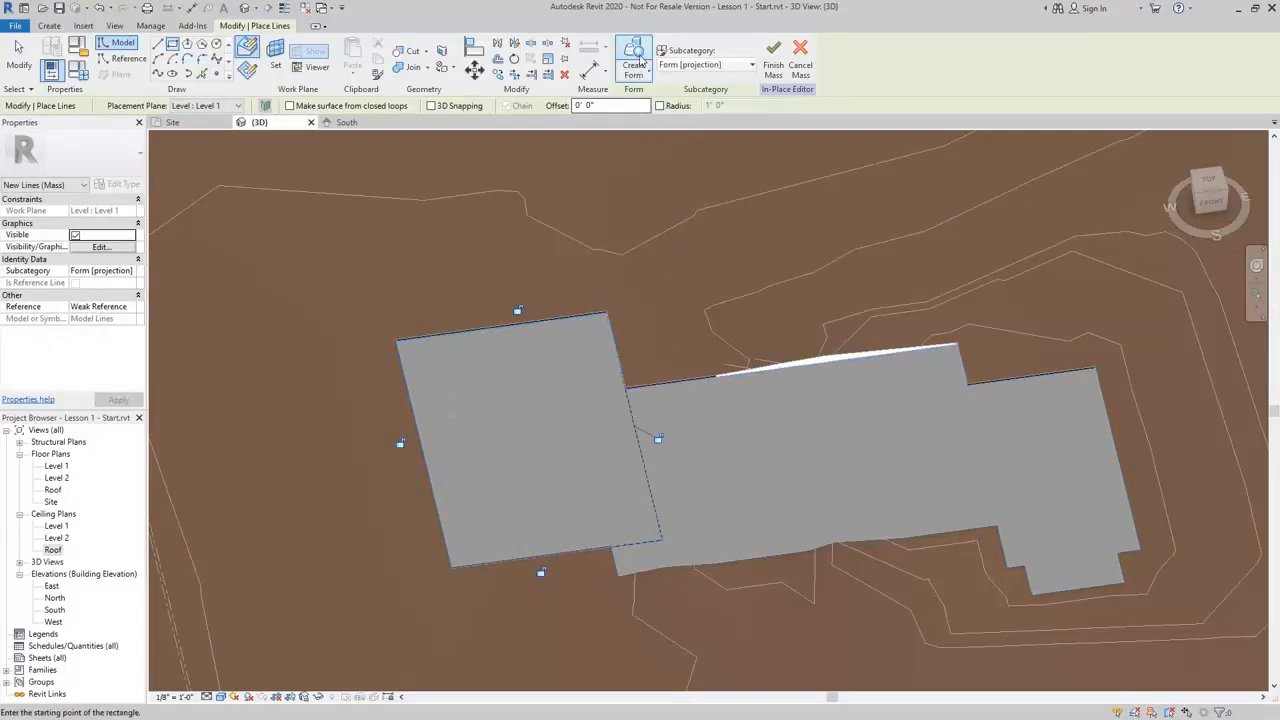
{"action": "left_click", "coordinate": [636, 58]}
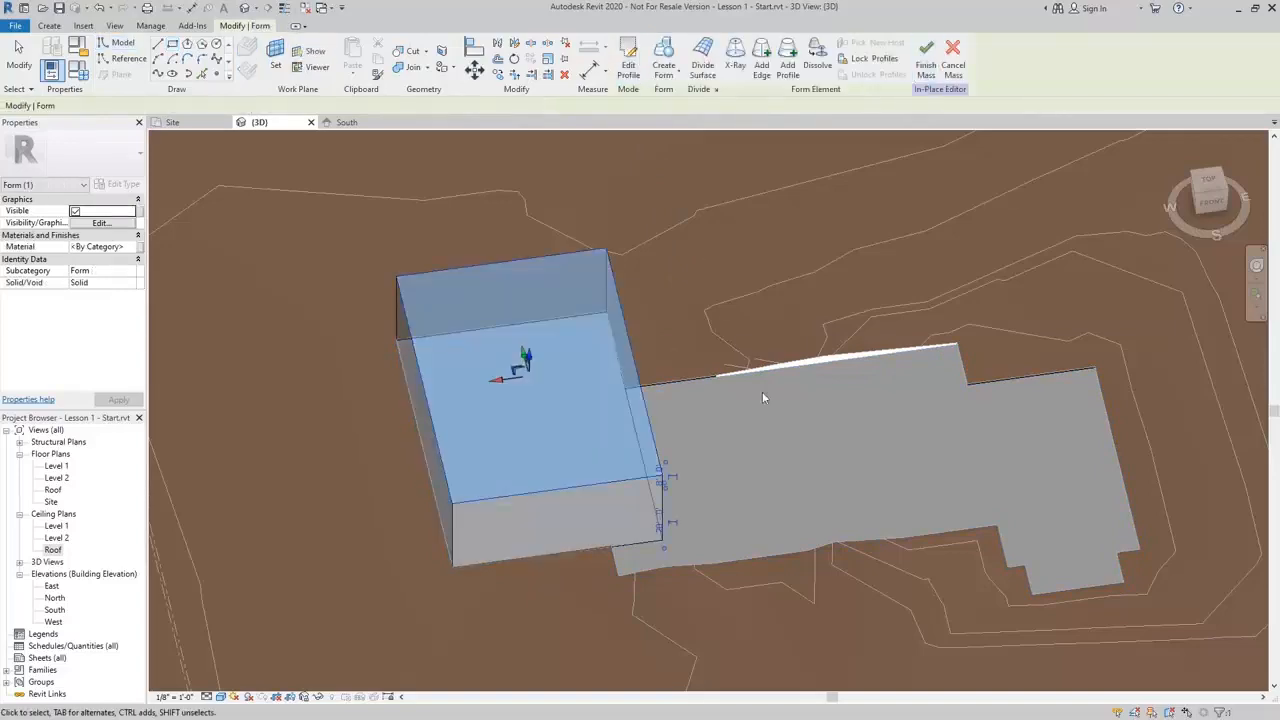
Draw a second rectangle on the pad face over its middle section and create a solid form from it
{"action": "mouse_move", "coordinate": [791, 500]}
{"action": "middle_mouse_down", "text": "shift"}
{"action": "mouse_move", "coordinate": [709, 467]}
{"action": "mouse_move", "coordinate": [720, 450]}
{"action": "mouse_move", "coordinate": [737, 491]}
{"action": "mouse_move", "coordinate": [783, 507]}
{"action": "middle_mouse_up", "text": "shift"}
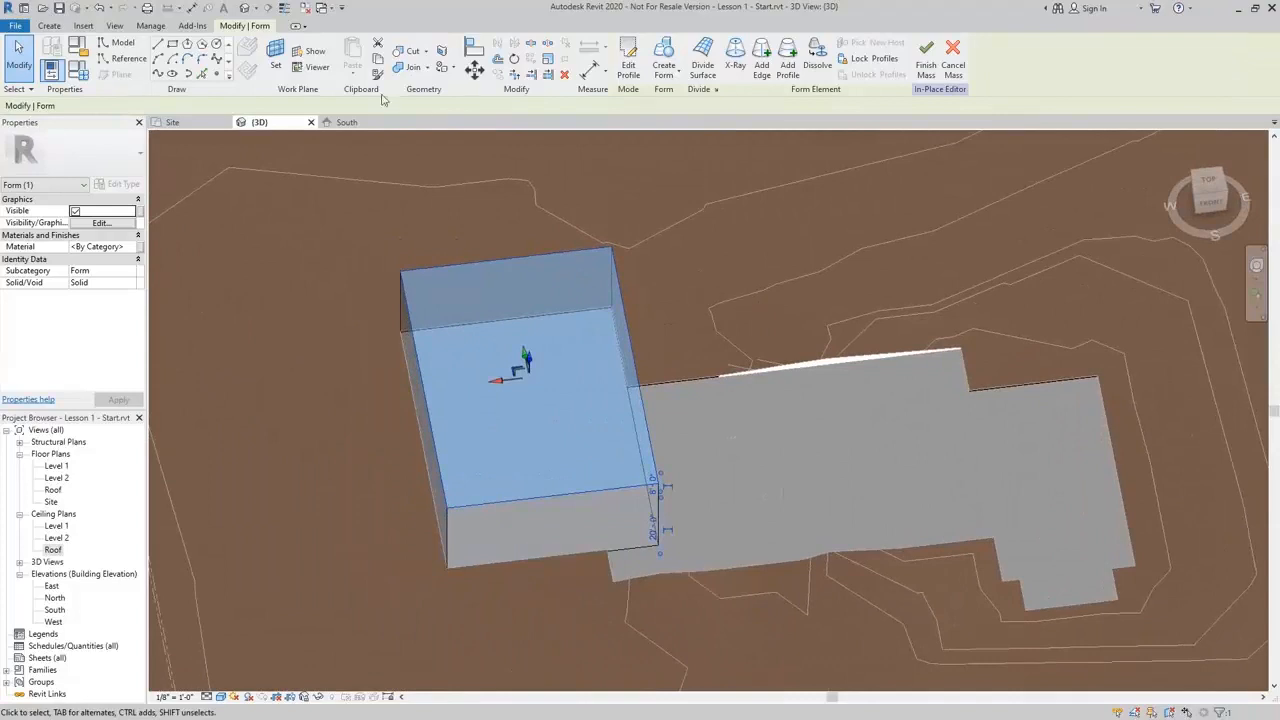
{"action": "left_click", "coordinate": [962, 351]}
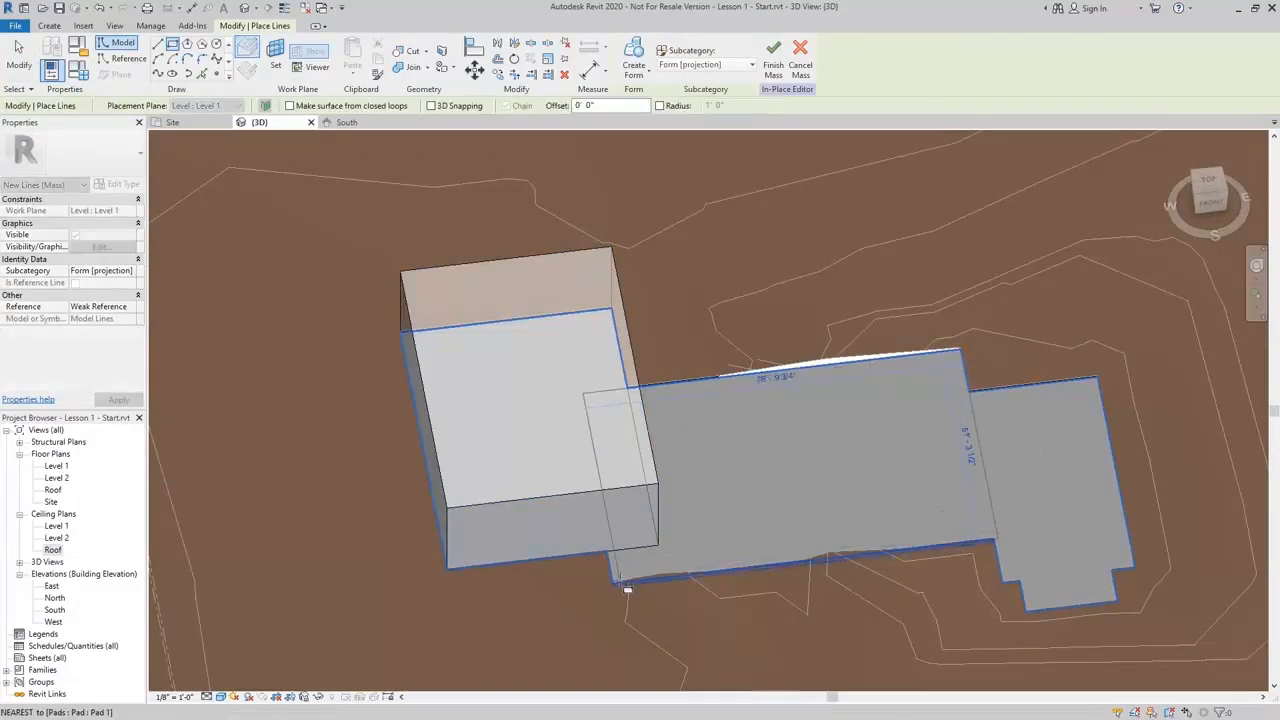
{"action": "left_click", "coordinate": [608, 580]}
{"action": "left_click", "coordinate": [630, 58]}
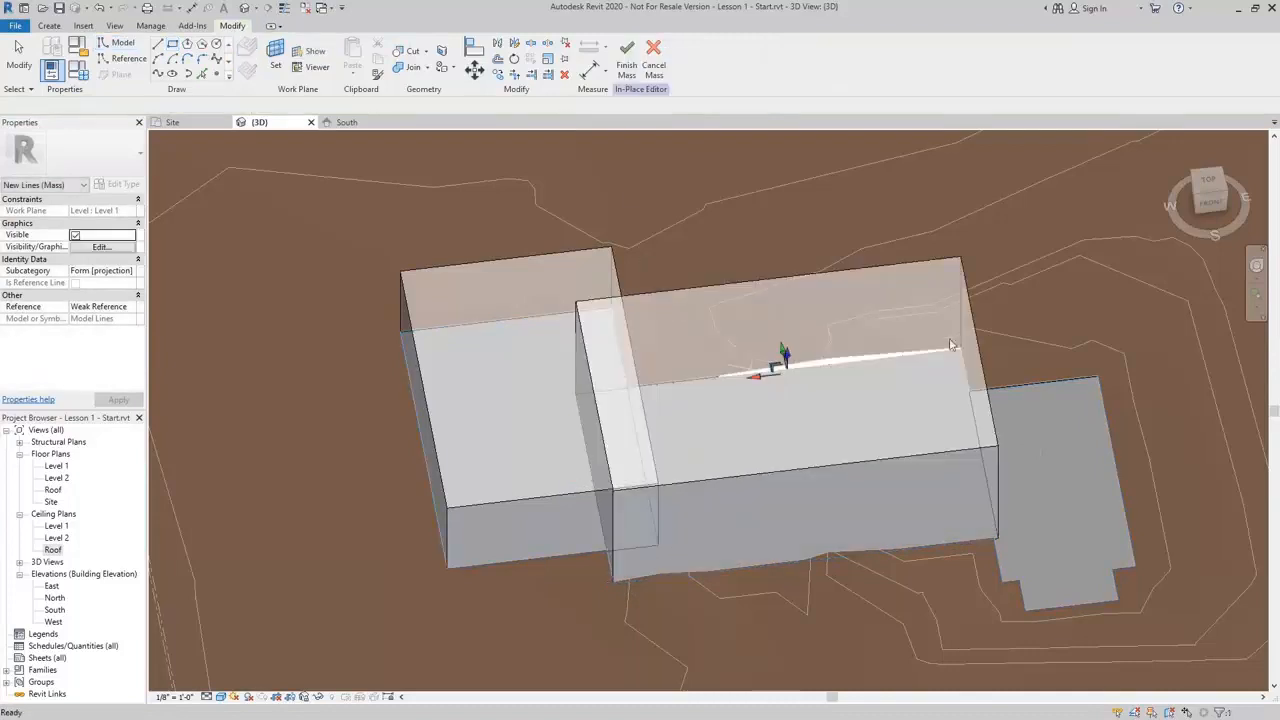
Draw a third rectangle on the pad face over its eastern wing and create a solid form from it
{"action": "middle_click_drag", "start_coordinate": [1071, 513], "coordinate": [773, 532]}
{"action": "scroll", "coordinate": [900, 512], "scroll_direction": "up", "scroll_amount": 1}
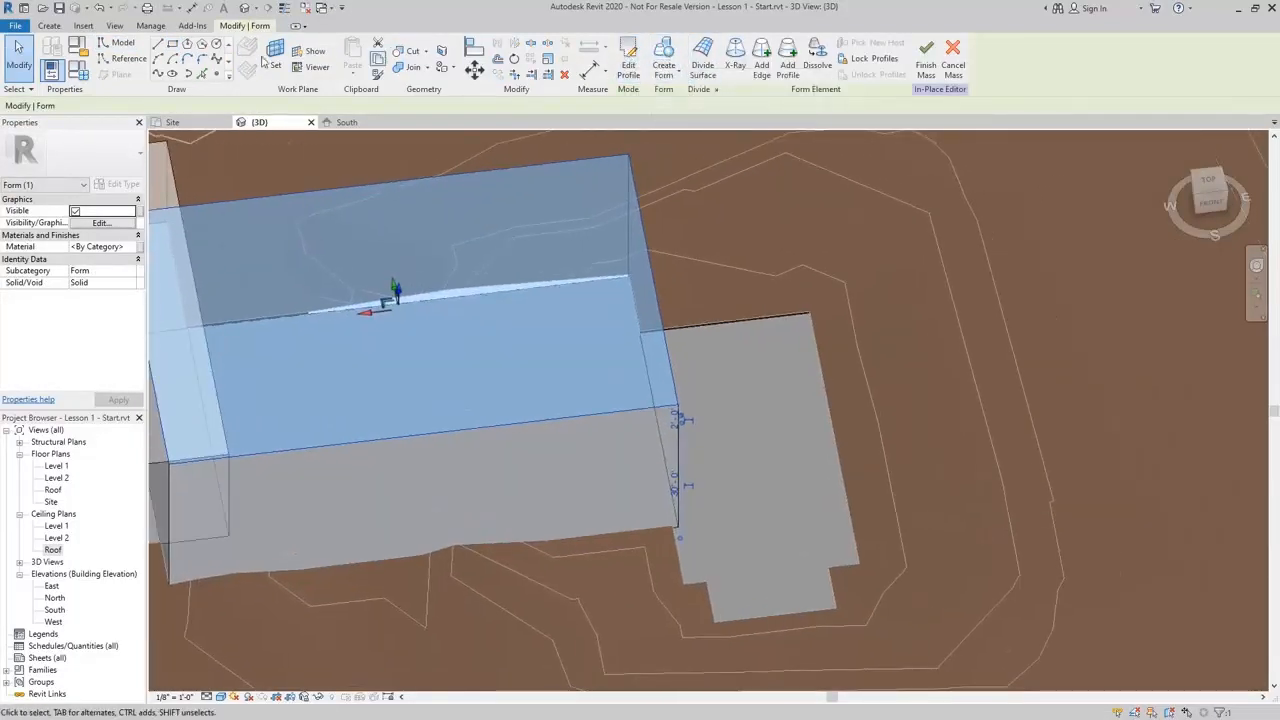
{"action": "left_click", "coordinate": [173, 47]}
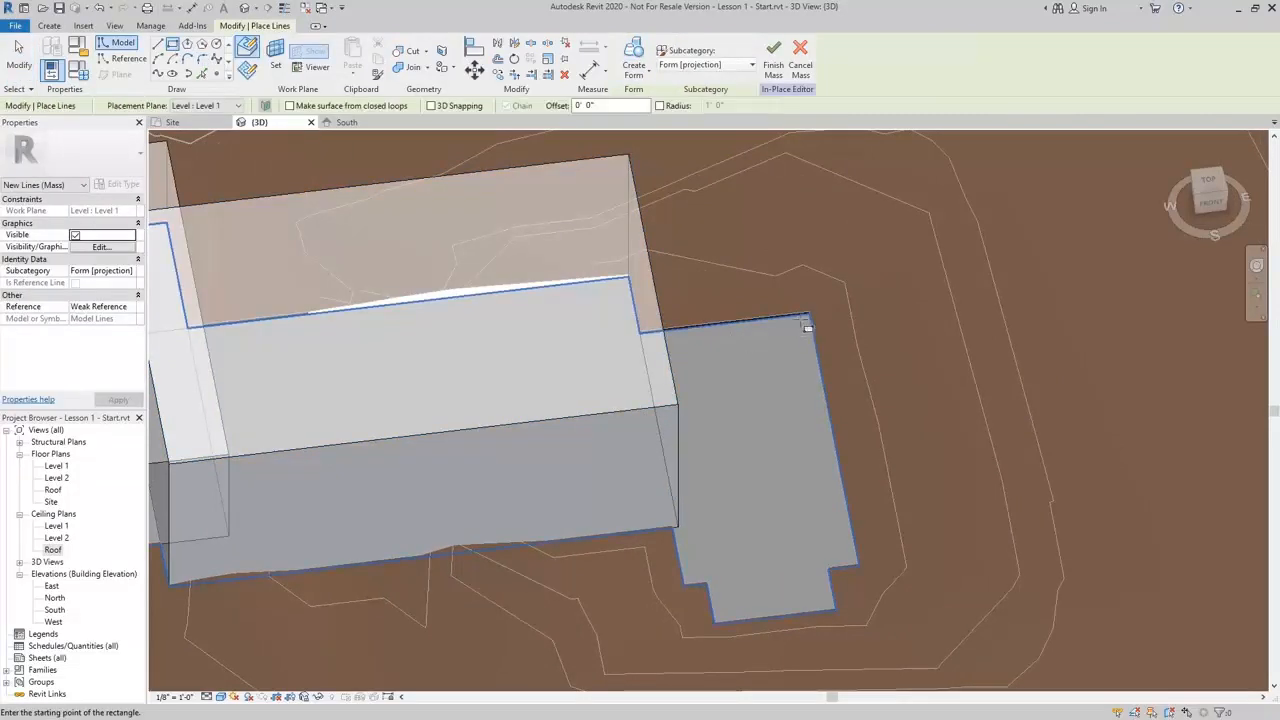
{"action": "left_click", "coordinate": [809, 317]}
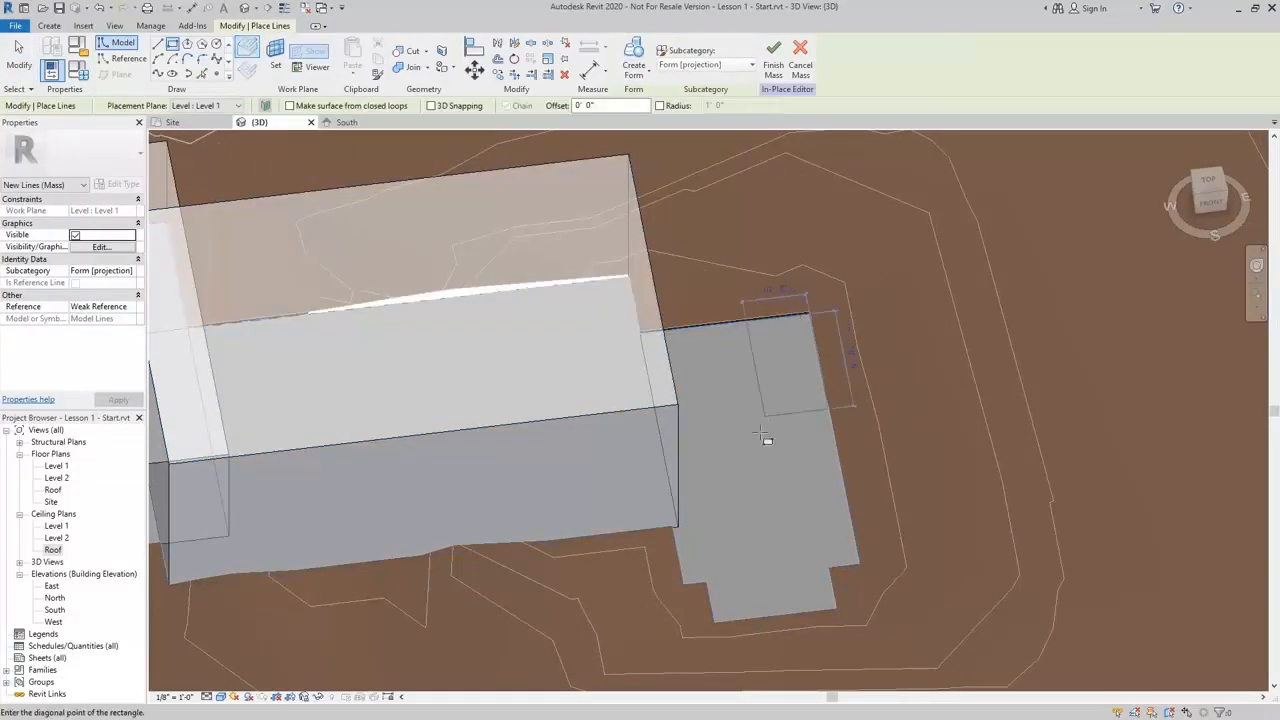
{"action": "left_click", "coordinate": [687, 588]}
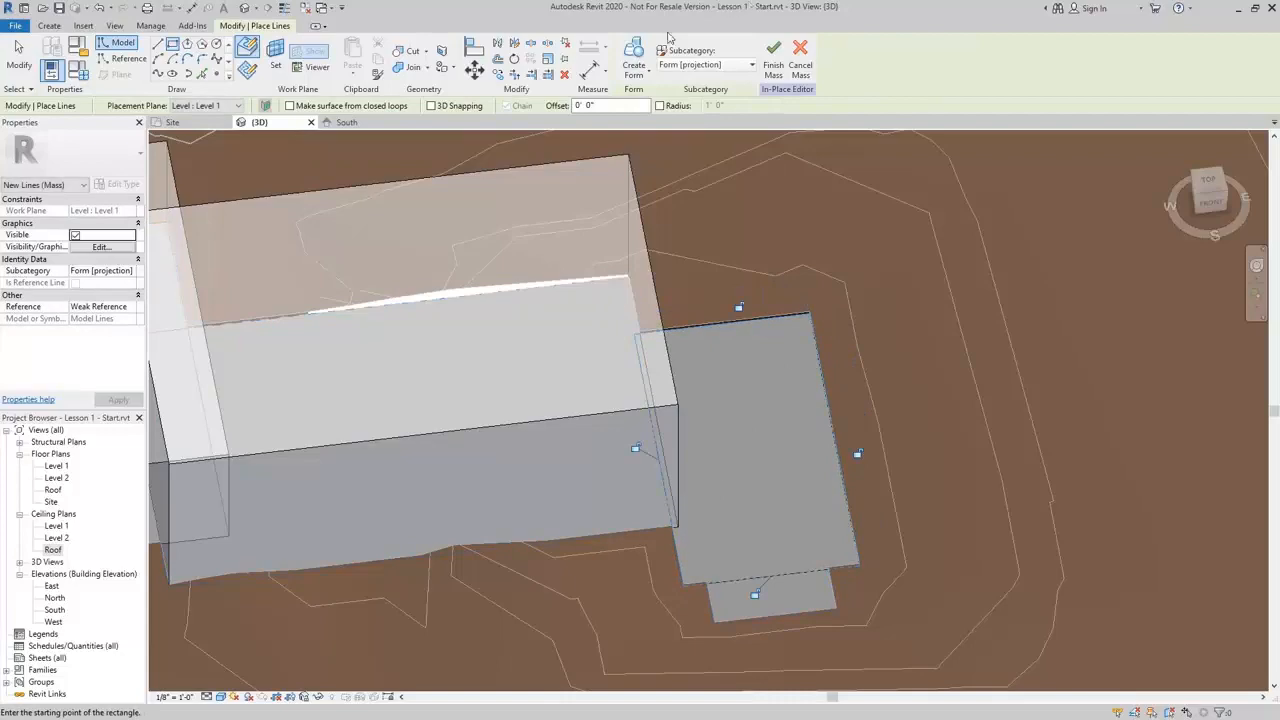
{"action": "left_click", "coordinate": [634, 60]}
Set the height of the middle mass block to 32 feet
{"action": "middle_click_drag", "start_coordinate": [566, 429], "coordinate": [725, 372], "text": "shift"}
{"action": "left_click_drag", "start_coordinate": [949, 380], "coordinate": [942, 308]}
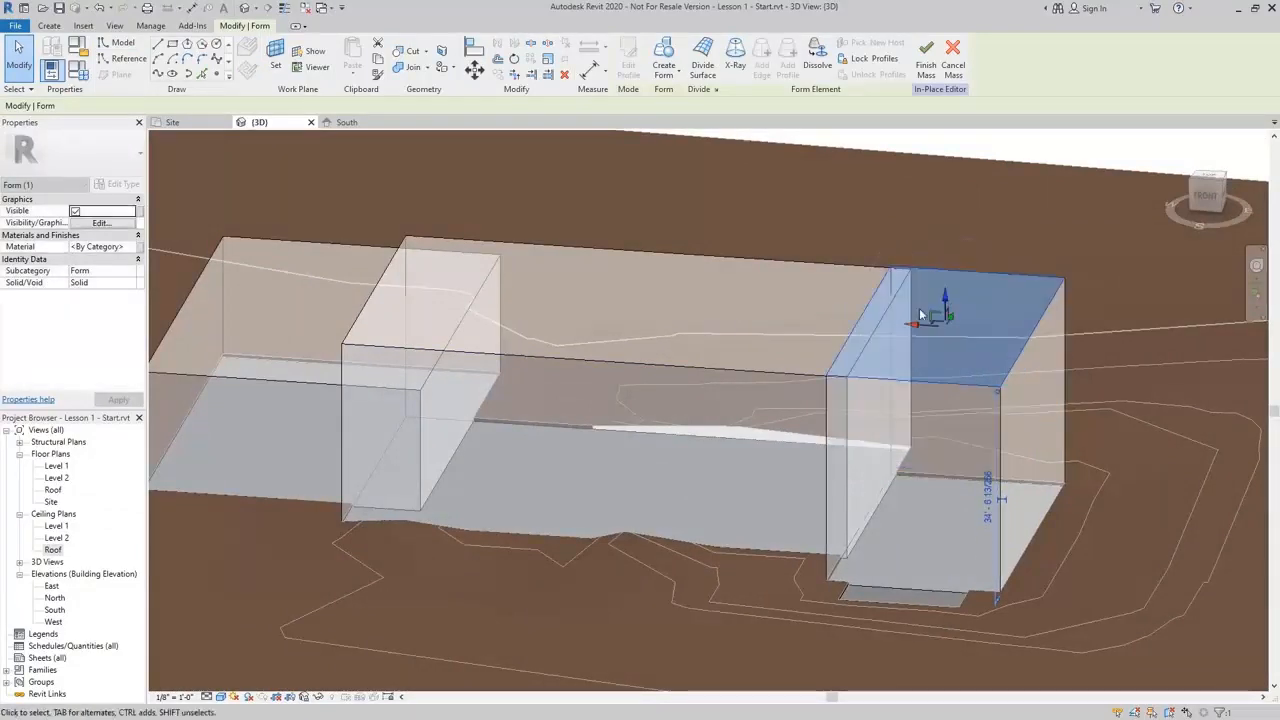
{"action": "middle_click_drag", "start_coordinate": [872, 375], "coordinate": [771, 403], "text": "shift"}
{"action": "middle_click_drag", "start_coordinate": [628, 441], "coordinate": [937, 390]}
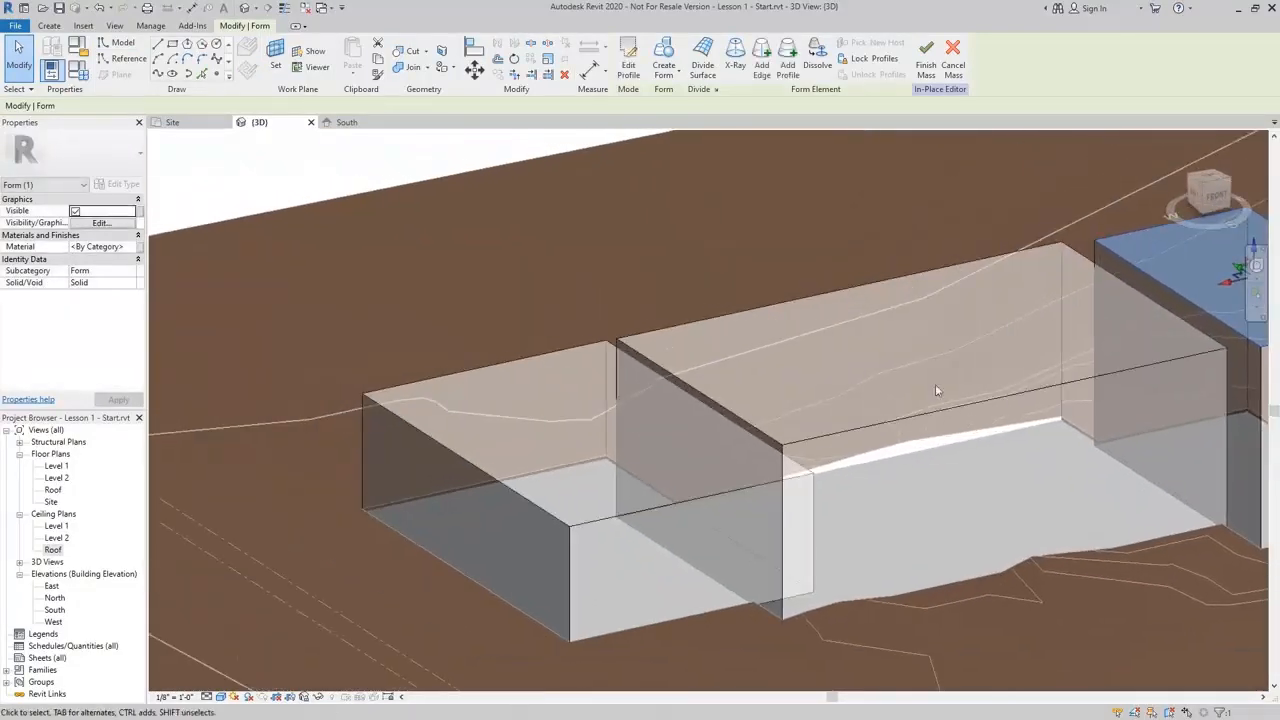
{"action": "key", "text": "Escape"}
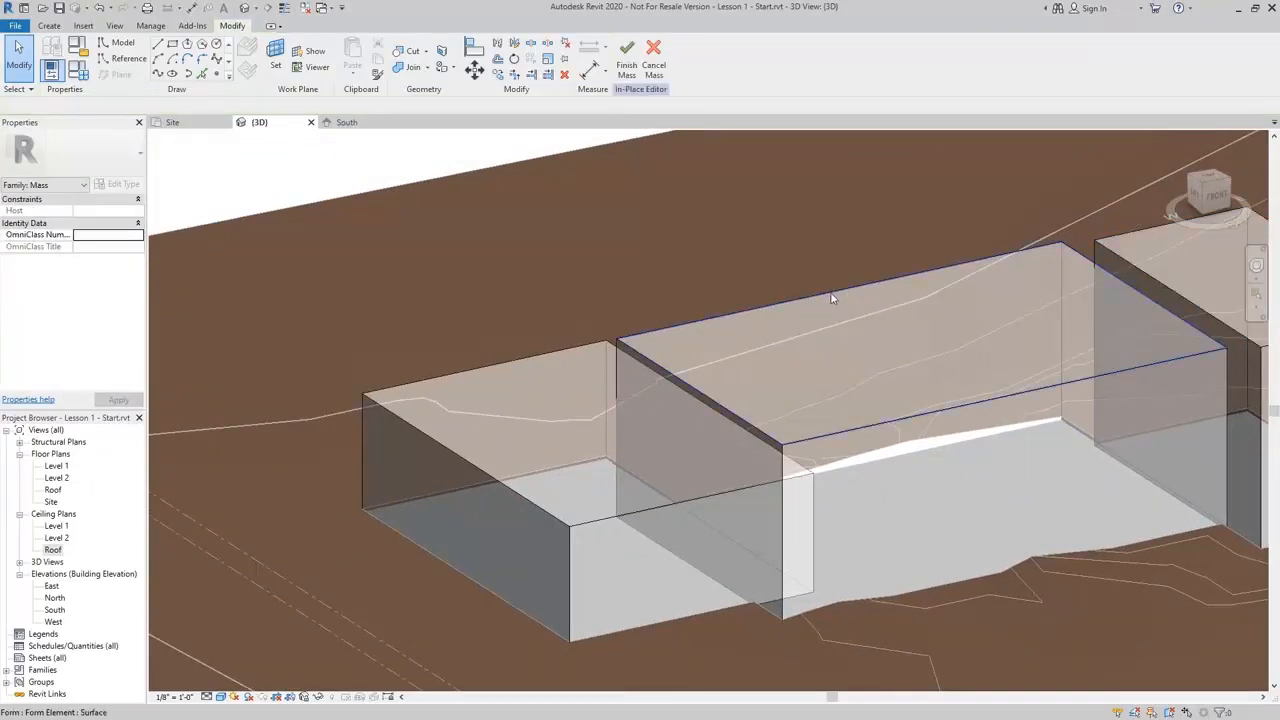
{"action": "left_click", "coordinate": [955, 333]}
{"action": "middle_click_drag", "start_coordinate": [966, 407], "coordinate": [765, 391]}
{"action": "scroll", "coordinate": [988, 447], "scroll_direction": "up", "scroll_amount": 1}
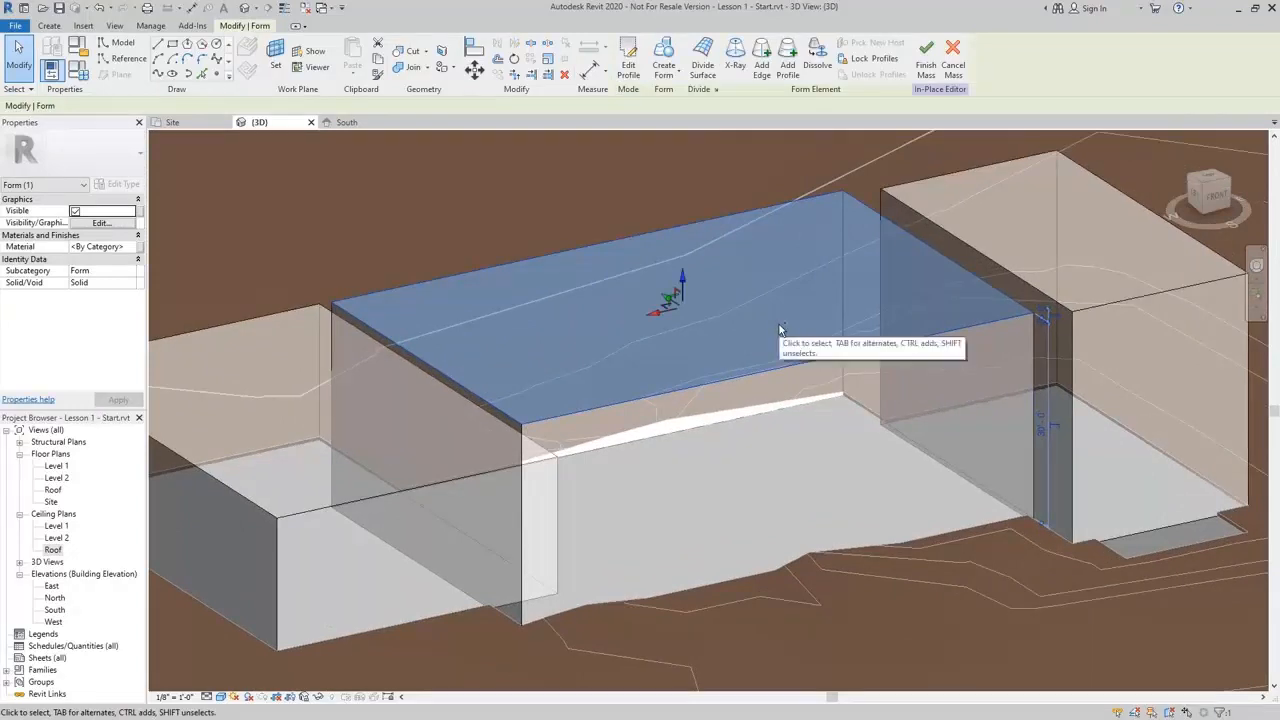
{"action": "left_click", "coordinate": [1041, 430]}
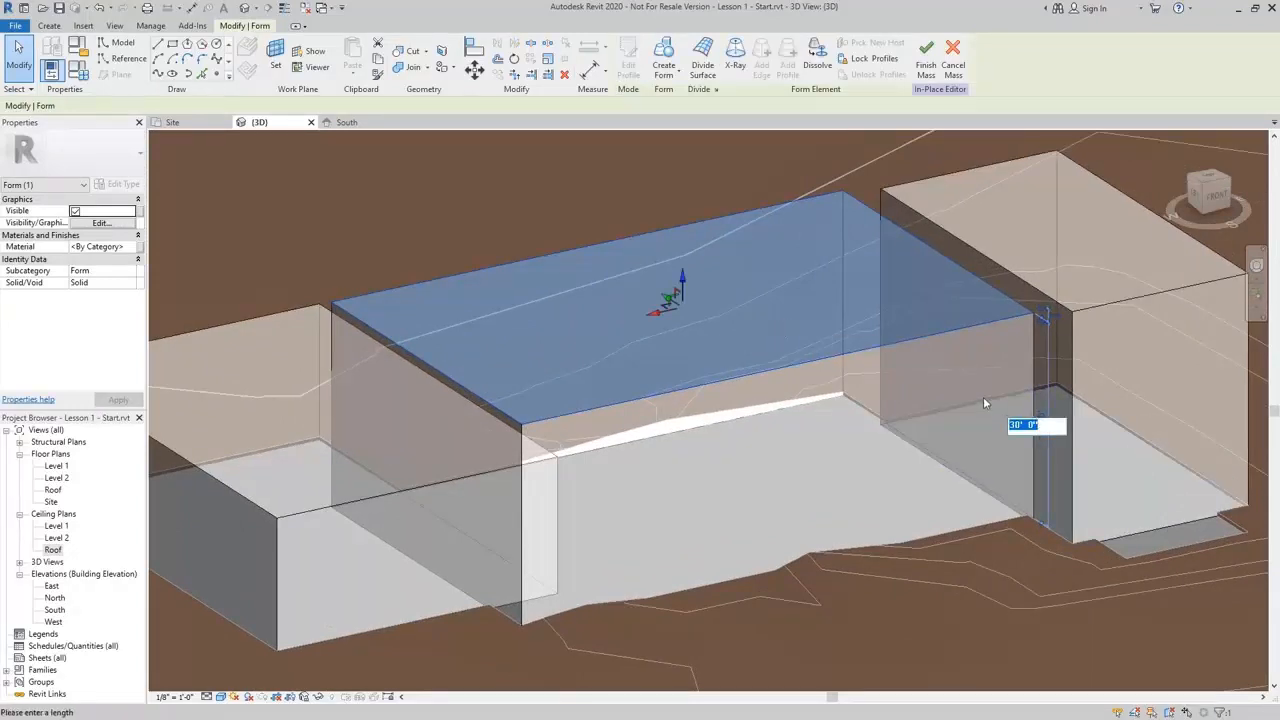
{"action": "type", "text": "323"}
{"action": "key", "text": "BackSpace"}
{"action": "key", "text": "Return"}
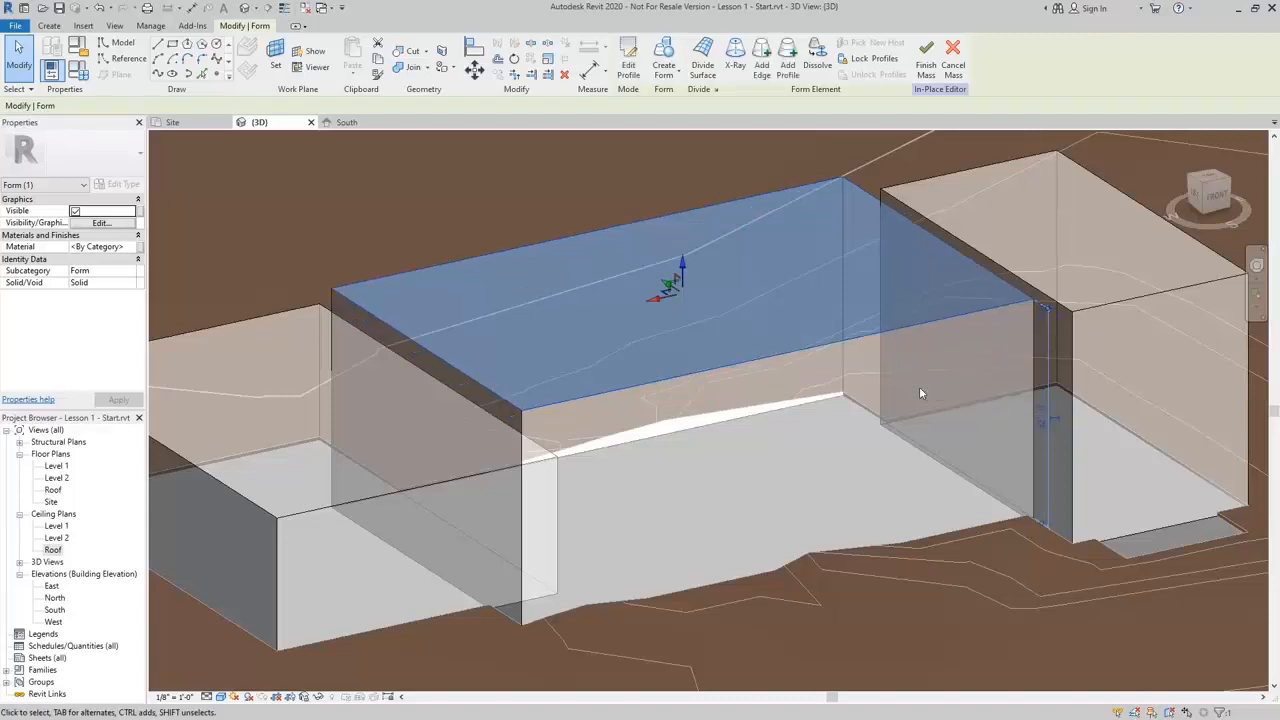
Select the western mass block's top face and set its height to 16 feet
{"action": "middle_click_drag", "start_coordinate": [704, 289], "coordinate": [941, 316]}
{"action": "left_click", "coordinate": [582, 487]}
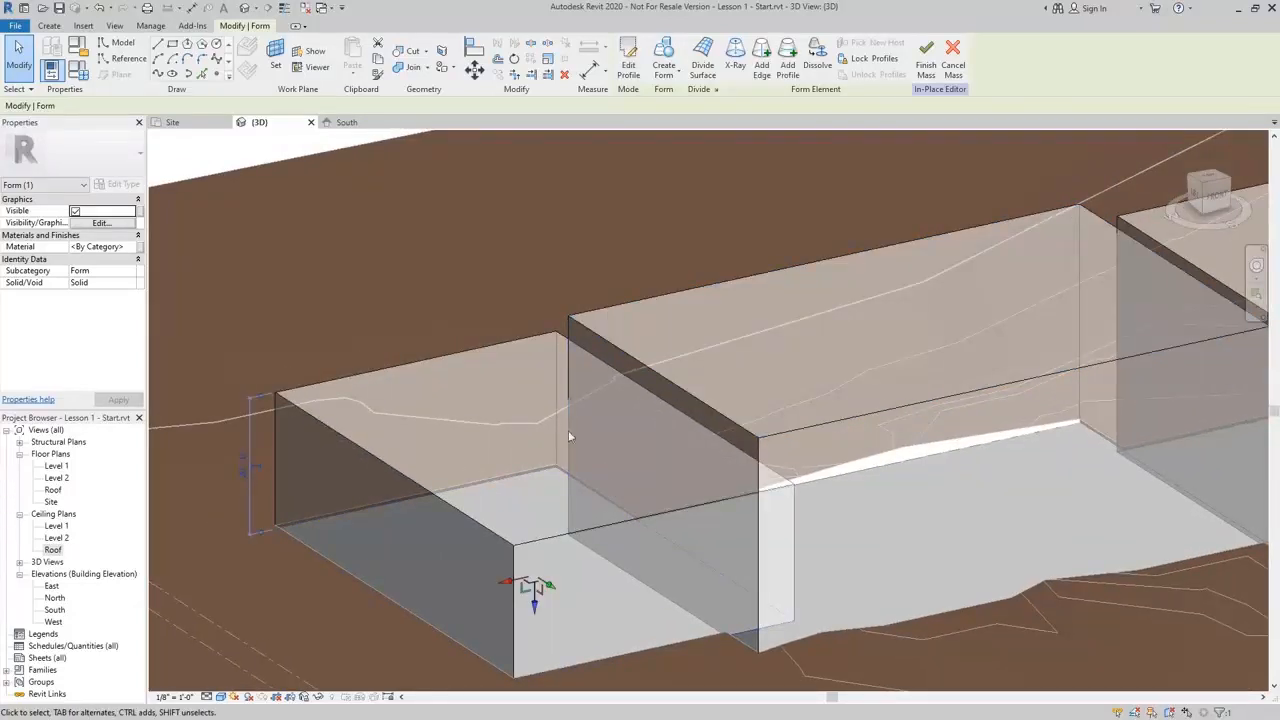
{"action": "left_click", "coordinate": [518, 383]}
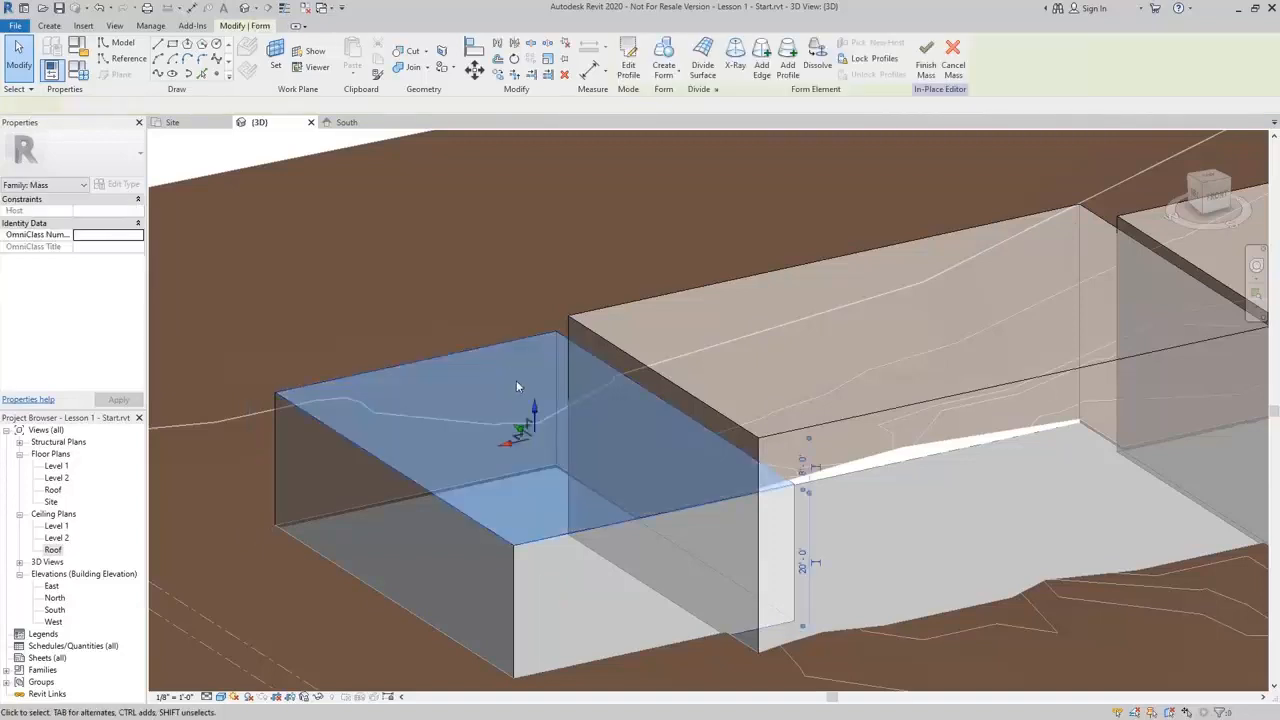
{"action": "middle_click_drag", "start_coordinate": [518, 383], "coordinate": [629, 373]}
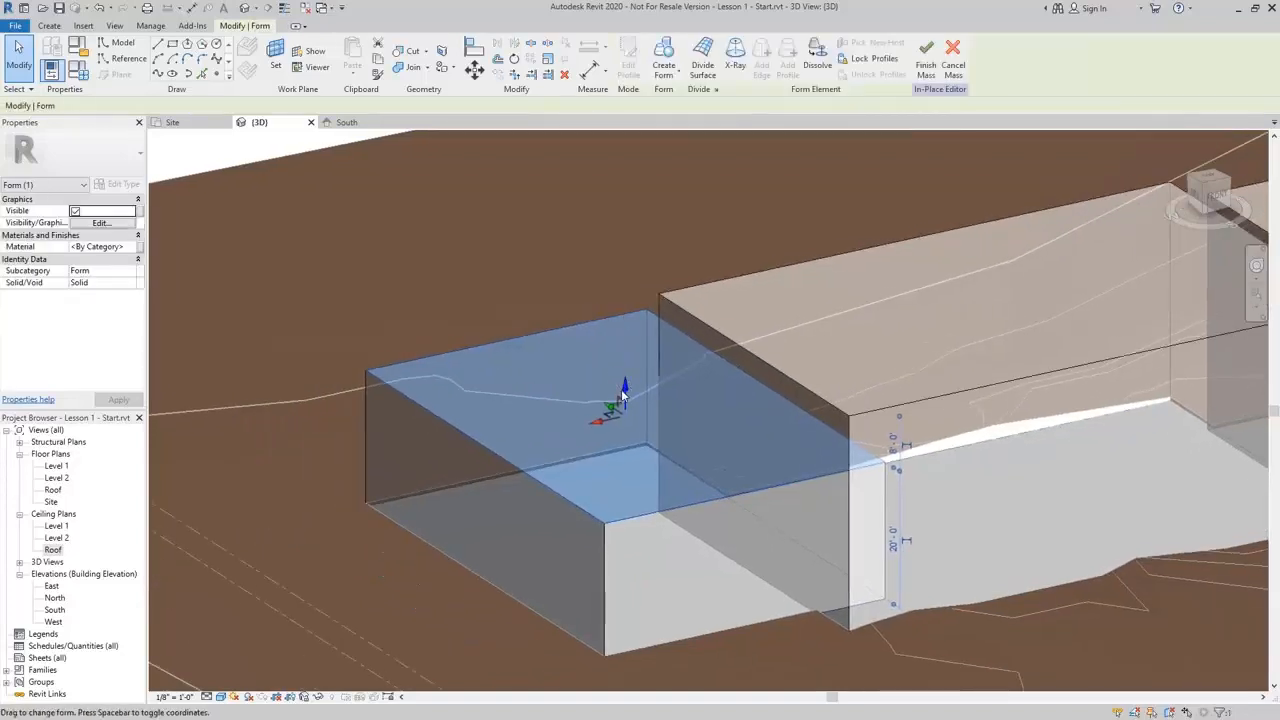
{"action": "mouse_move", "coordinate": [624, 391]}
{"action": "left_mouse_down"}
{"action": "mouse_move", "coordinate": [625, 361]}
{"action": "mouse_move", "coordinate": [625, 402]}
{"action": "left_mouse_up"}
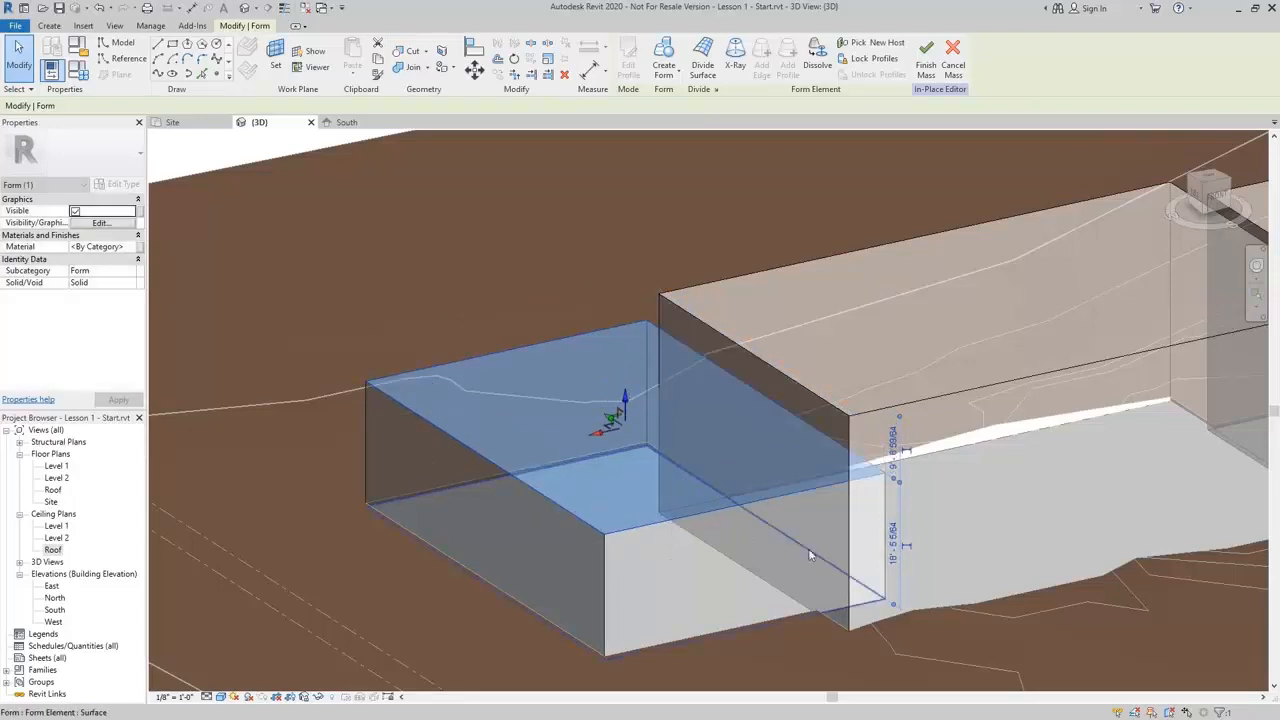
{"action": "left_click", "coordinate": [893, 540]}
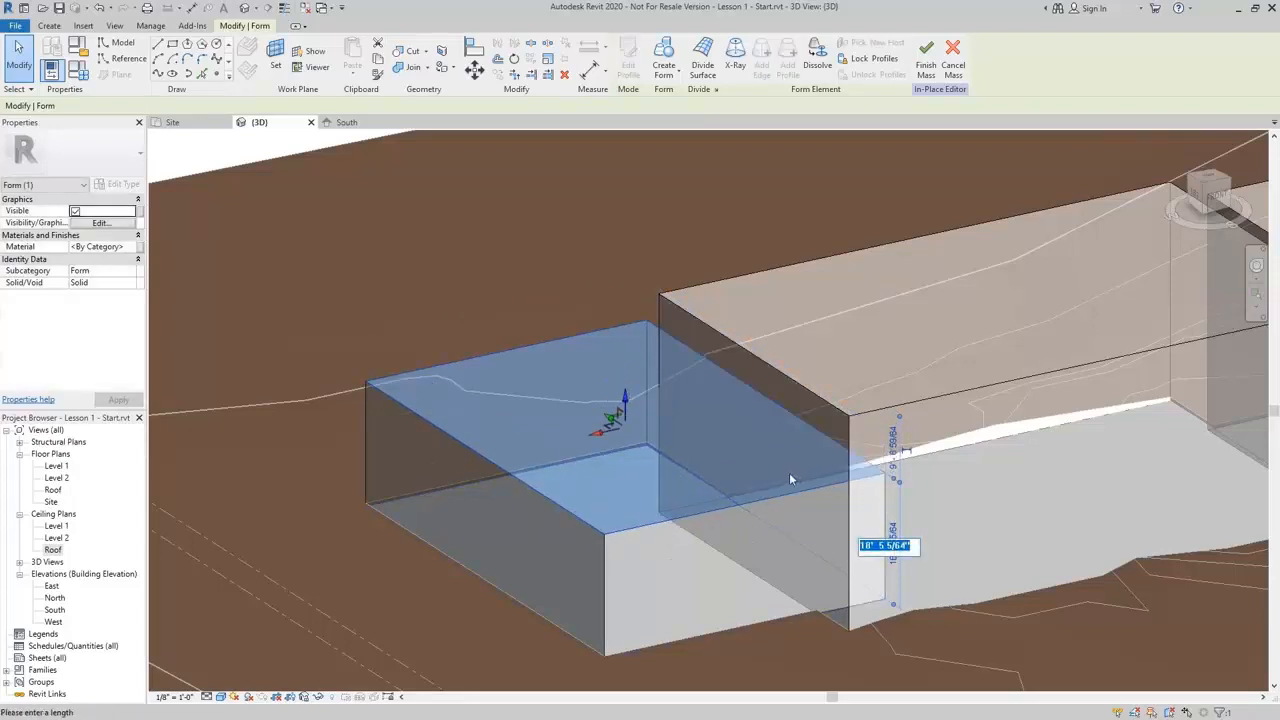
{"action": "type", "text": "16"}
{"action": "key", "text": "Return"}
{"action": "key", "text": "Escape"}
Draw a rectangle on the pad over the eastern block's inner corner and create a void form from it
{"action": "scroll", "coordinate": [692, 410], "scroll_direction": "down", "scroll_amount": 2}
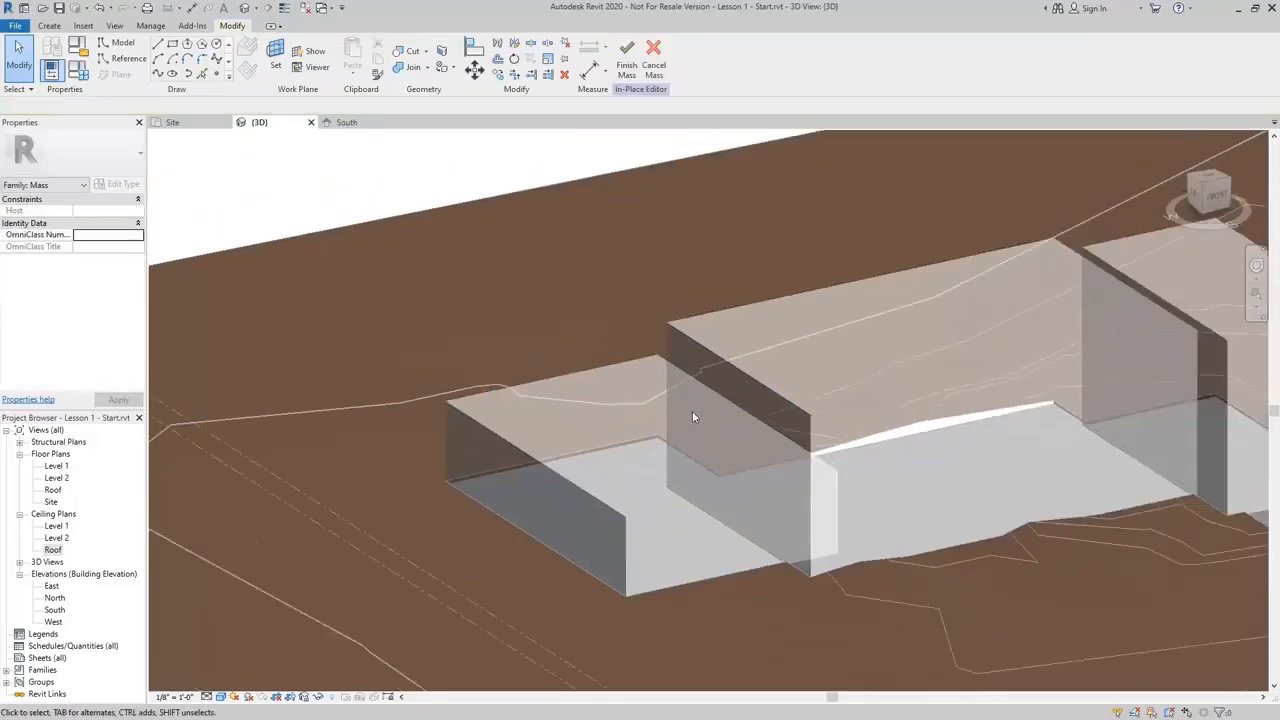
{"action": "middle_click_drag", "start_coordinate": [1012, 432], "coordinate": [986, 434], "text": "shift"}
{"action": "scroll", "coordinate": [917, 494], "scroll_direction": "up", "scroll_amount": 3}
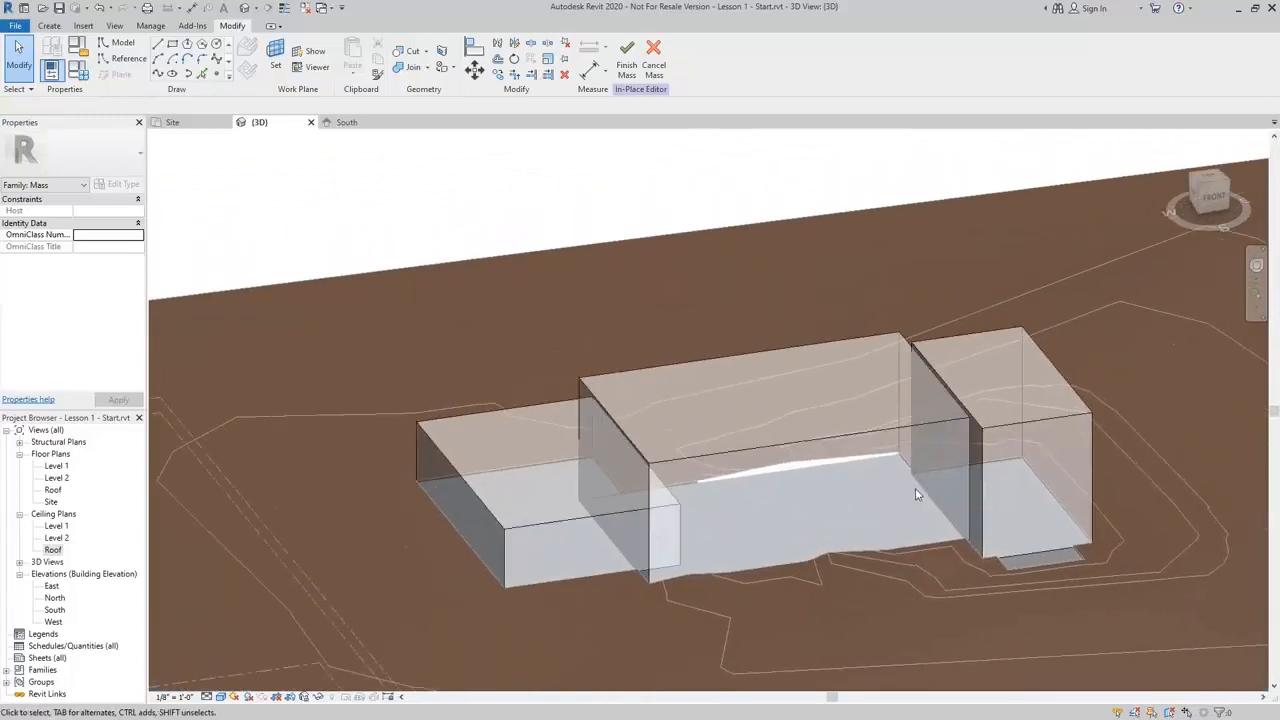
{"action": "mouse_move", "coordinate": [913, 493]}
{"action": "middle_mouse_down", "text": "shift"}
{"action": "mouse_move", "coordinate": [997, 500]}
{"action": "mouse_move", "coordinate": [918, 476]}
{"action": "middle_mouse_up", "text": "shift"}
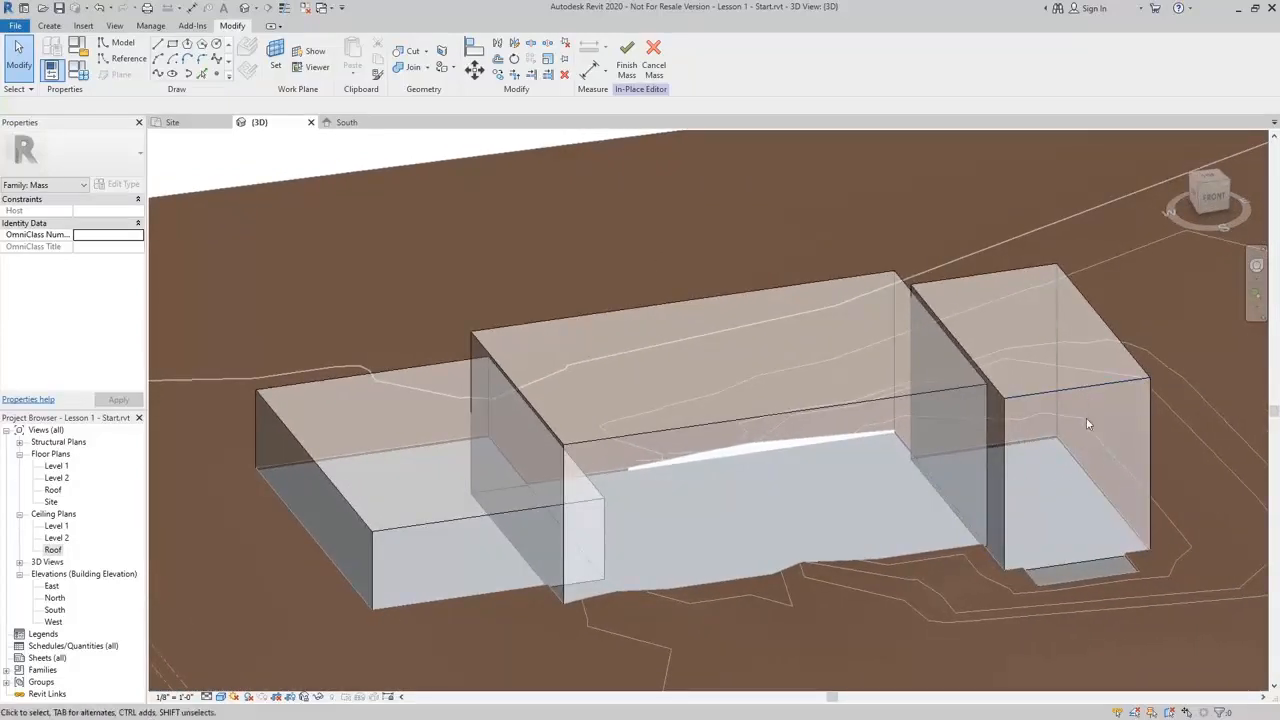
{"action": "middle_click_drag", "start_coordinate": [1088, 424], "coordinate": [920, 451]}
{"action": "middle_click_drag", "start_coordinate": [914, 514], "coordinate": [855, 502]}
{"action": "scroll", "coordinate": [817, 526], "scroll_direction": "up", "scroll_amount": 1}
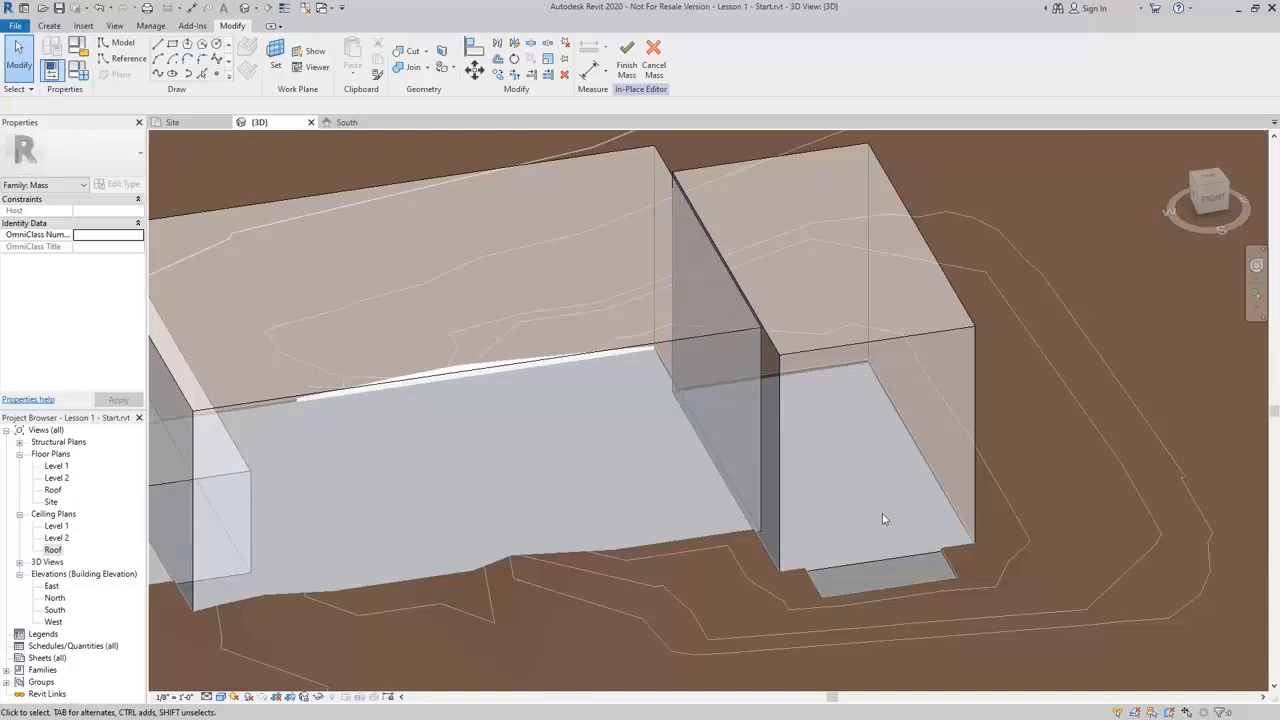
{"action": "left_click", "coordinate": [172, 45]}
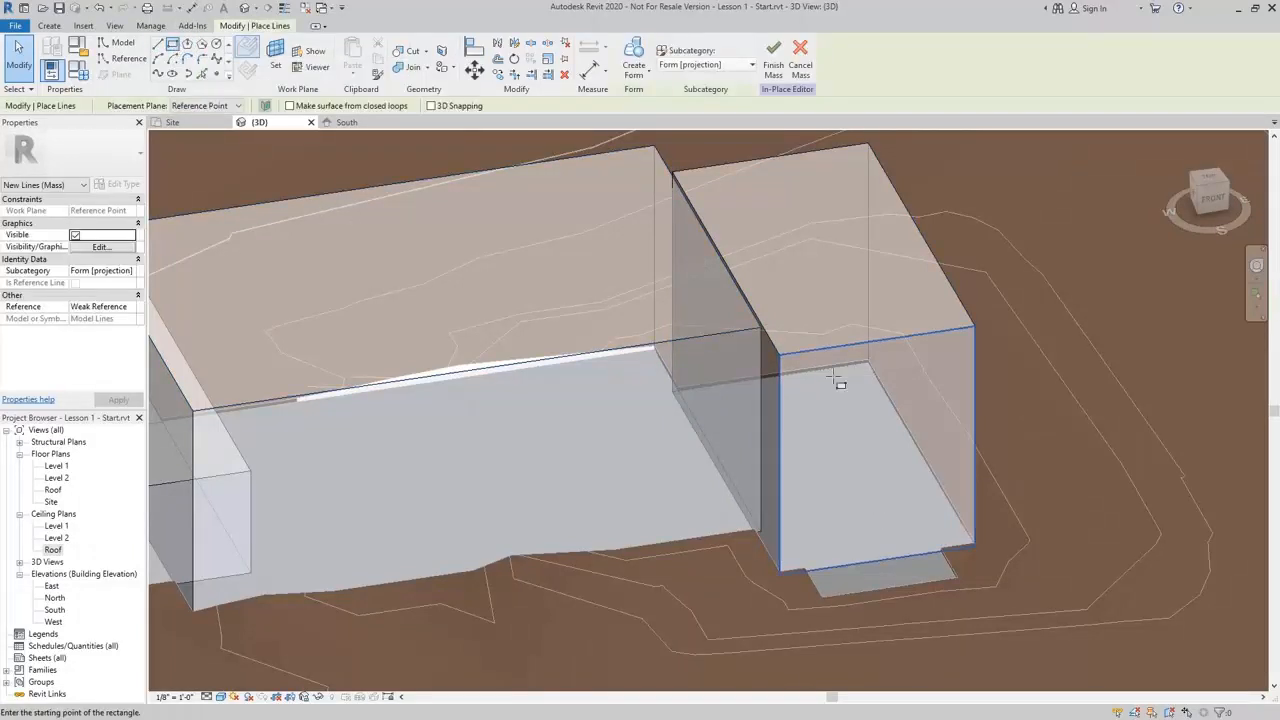
{"action": "scroll", "coordinate": [852, 511], "scroll_direction": "up", "scroll_amount": 1}
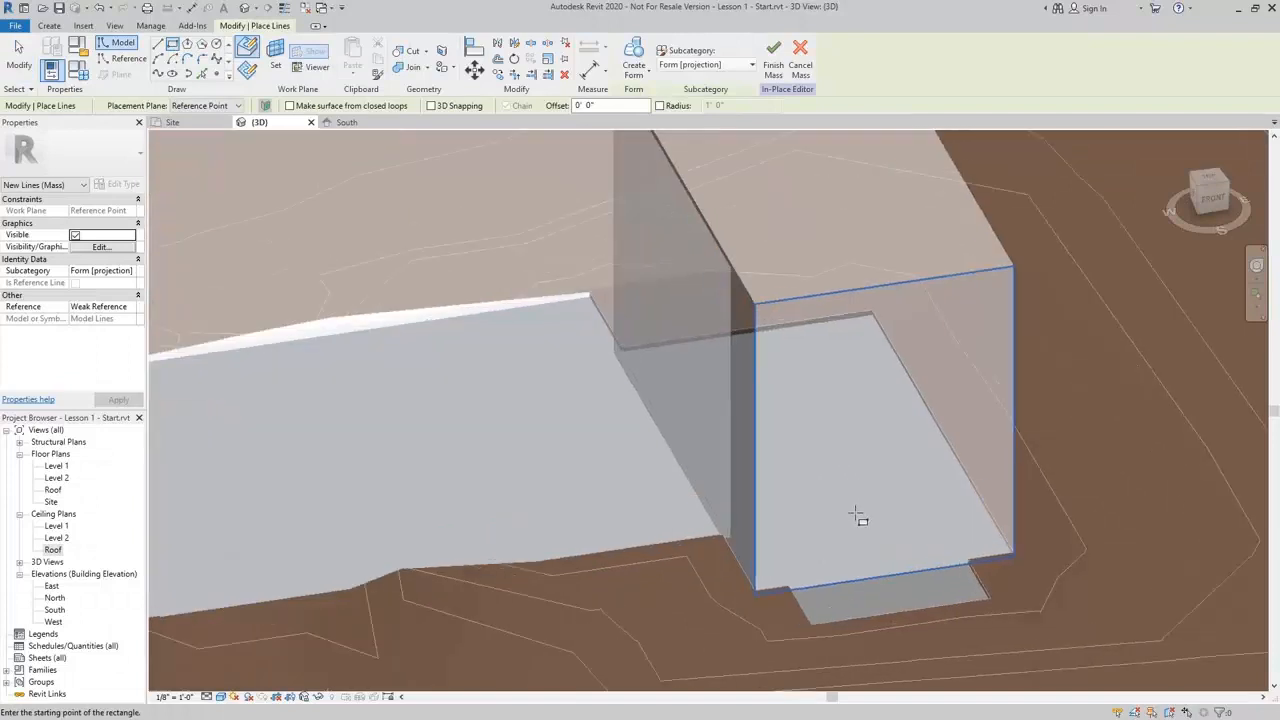
{"action": "middle_click_drag", "start_coordinate": [853, 513], "coordinate": [676, 576]}
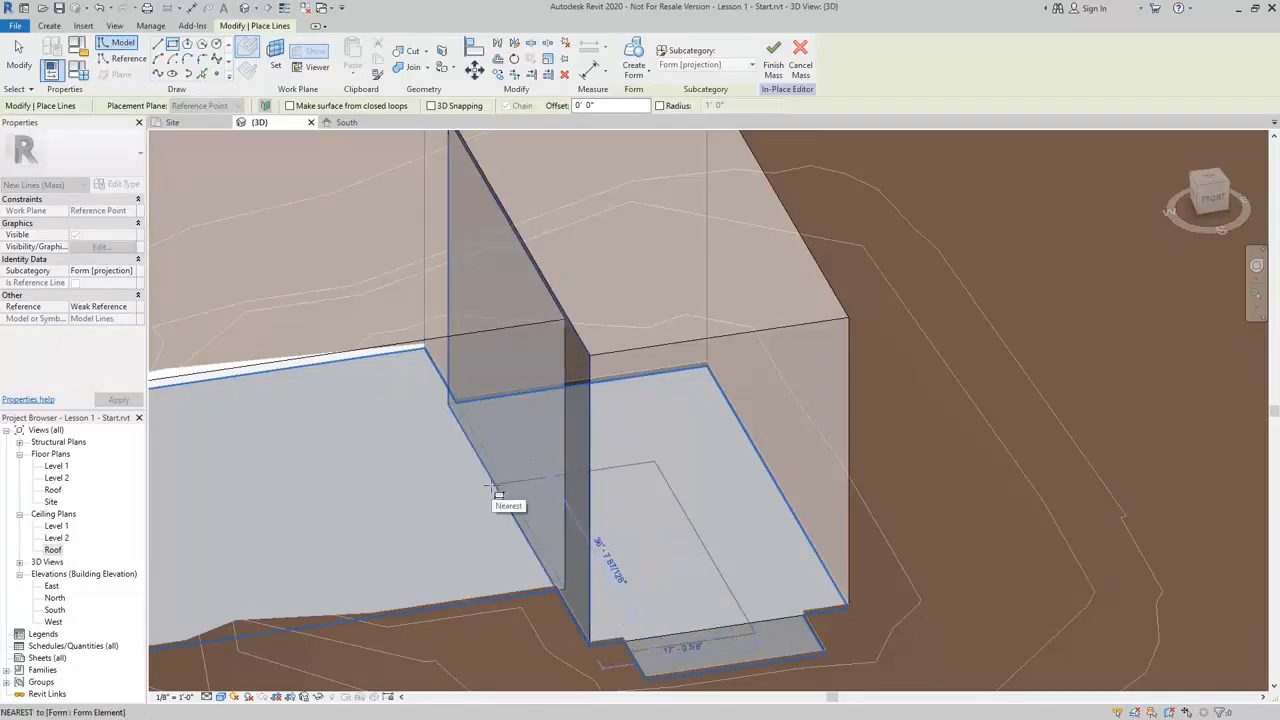
{"action": "left_click", "coordinate": [413, 410]}
{"action": "middle_click_drag", "start_coordinate": [686, 477], "coordinate": [716, 428]}
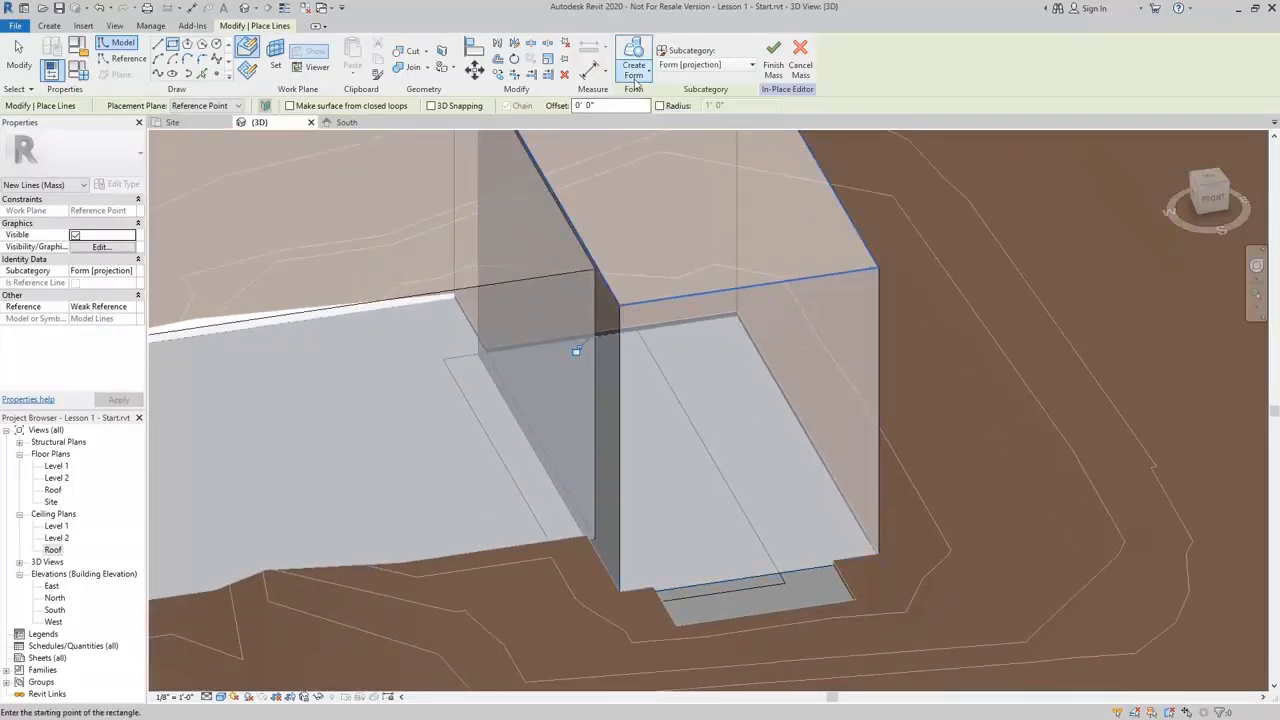
{"action": "left_click", "coordinate": [636, 78]}
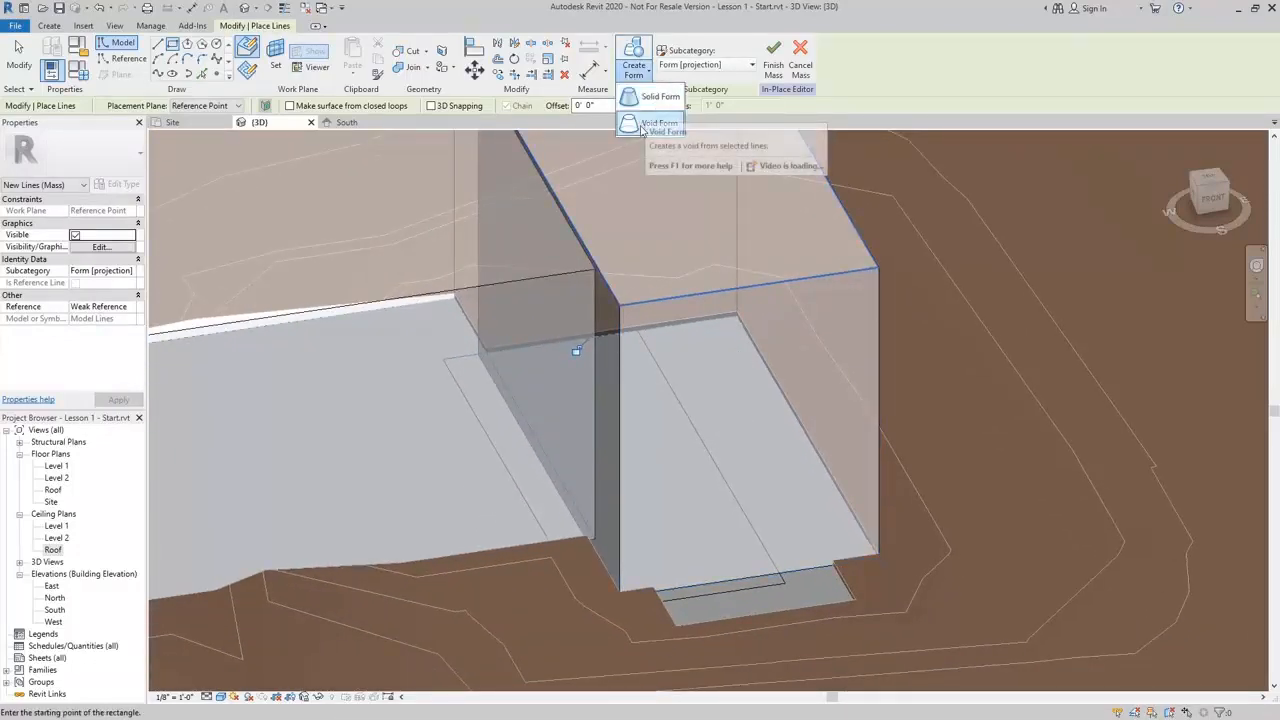
{"action": "left_click", "coordinate": [650, 124]}
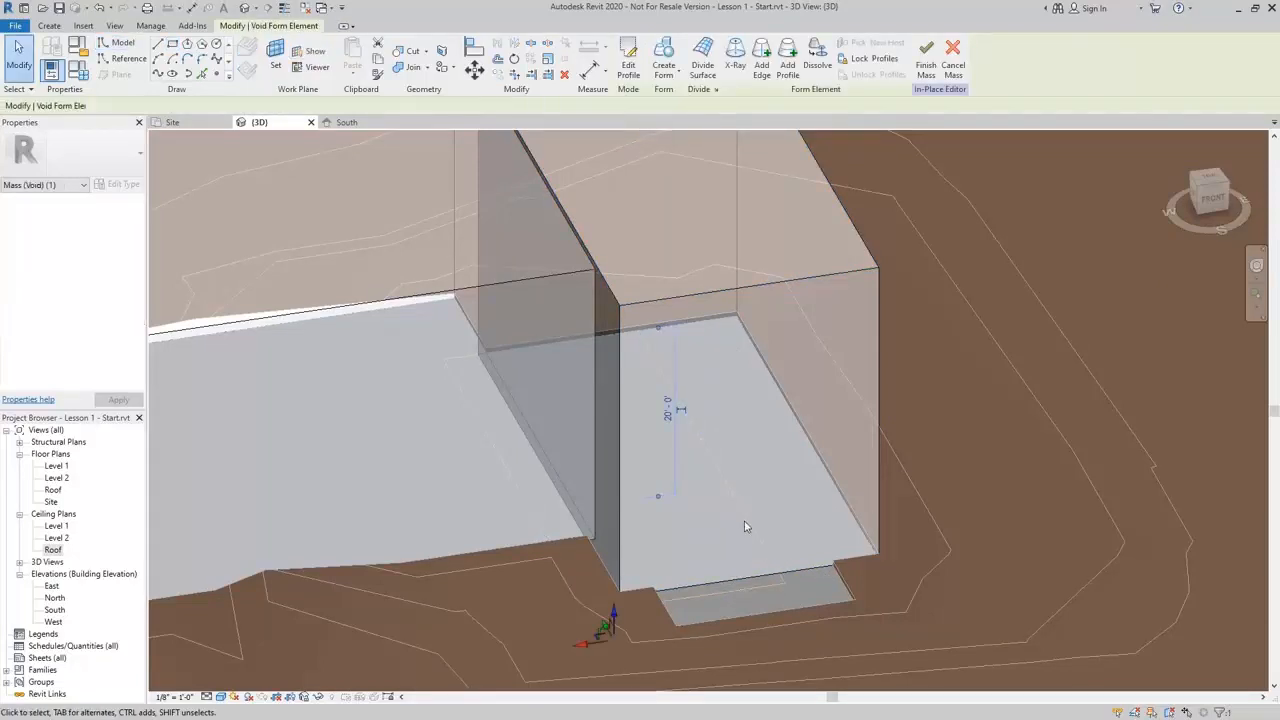
Raise the void's top face so the void cuts through the eastern mass block
{"action": "middle_click_drag", "start_coordinate": [744, 522], "coordinate": [789, 554]}
{"action": "scroll", "coordinate": [653, 618], "scroll_direction": "down", "scroll_amount": 1}
{"action": "left_click_drag", "start_coordinate": [659, 637], "coordinate": [657, 297]}
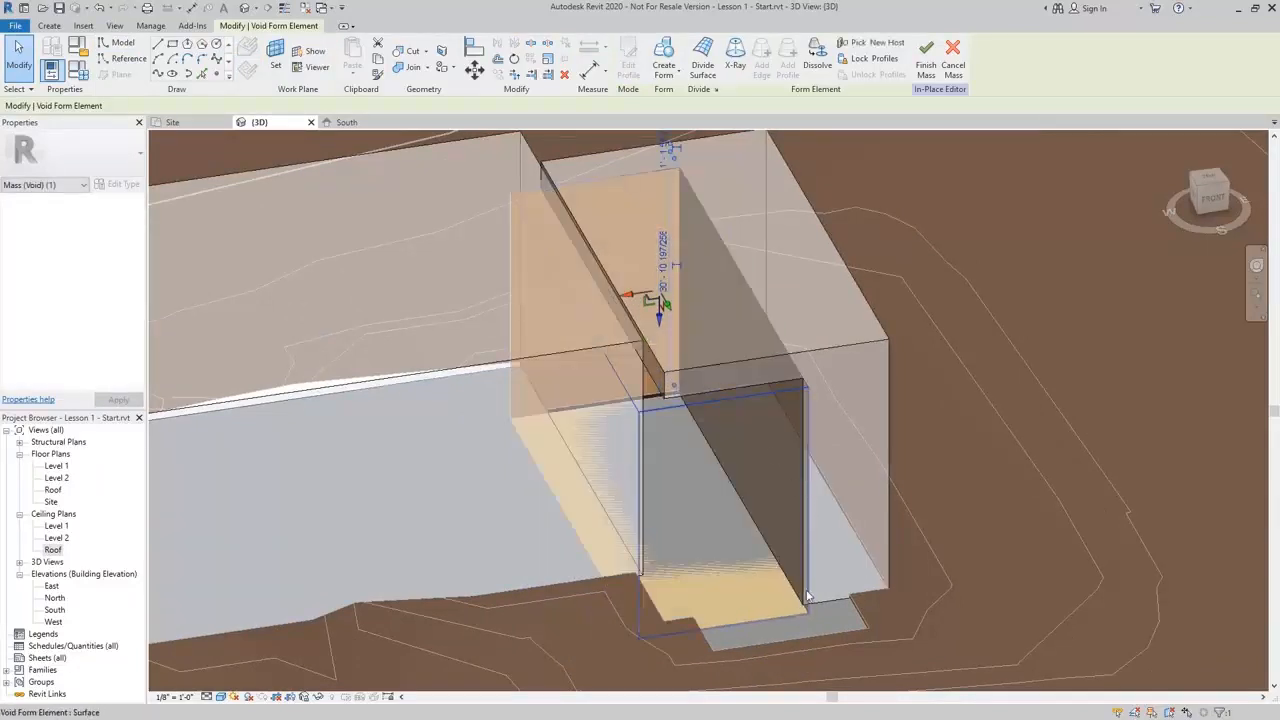
{"action": "middle_click_drag", "start_coordinate": [809, 596], "coordinate": [804, 541], "text": "shift"}
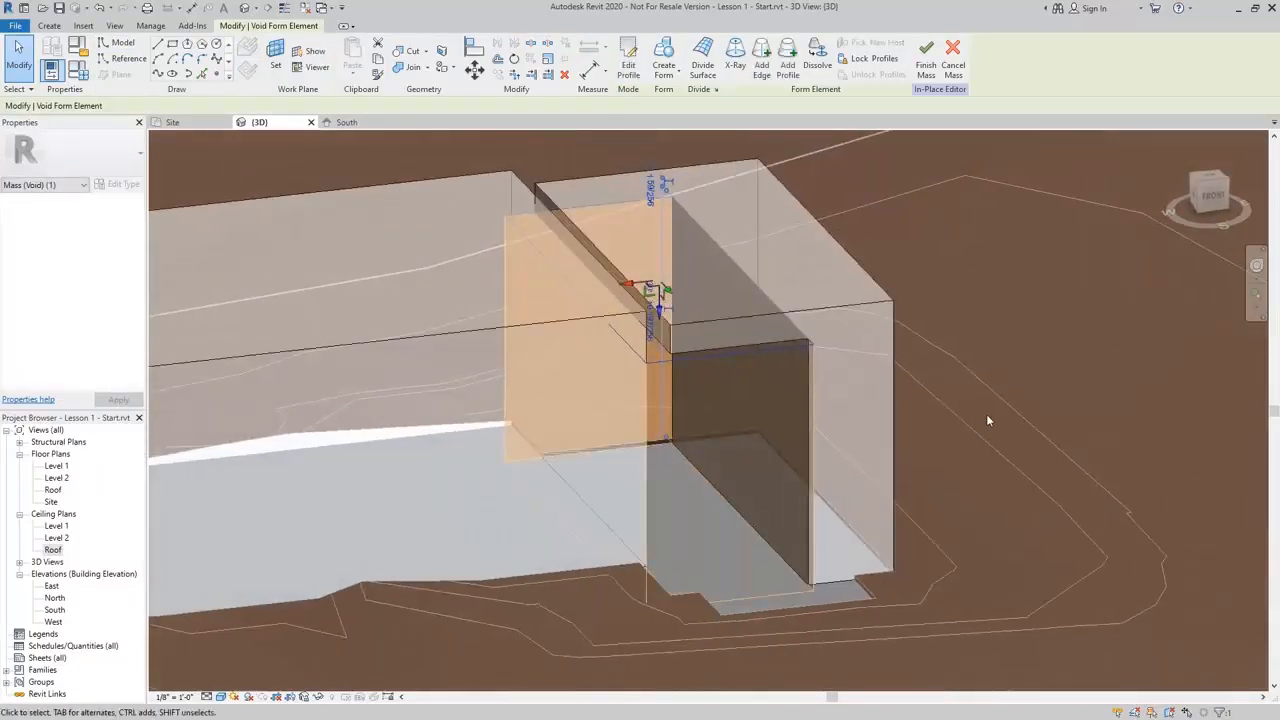
{"action": "left_click", "coordinate": [1080, 320]}
{"action": "middle_click_drag", "start_coordinate": [1080, 317], "coordinate": [1030, 466], "text": "shift"}
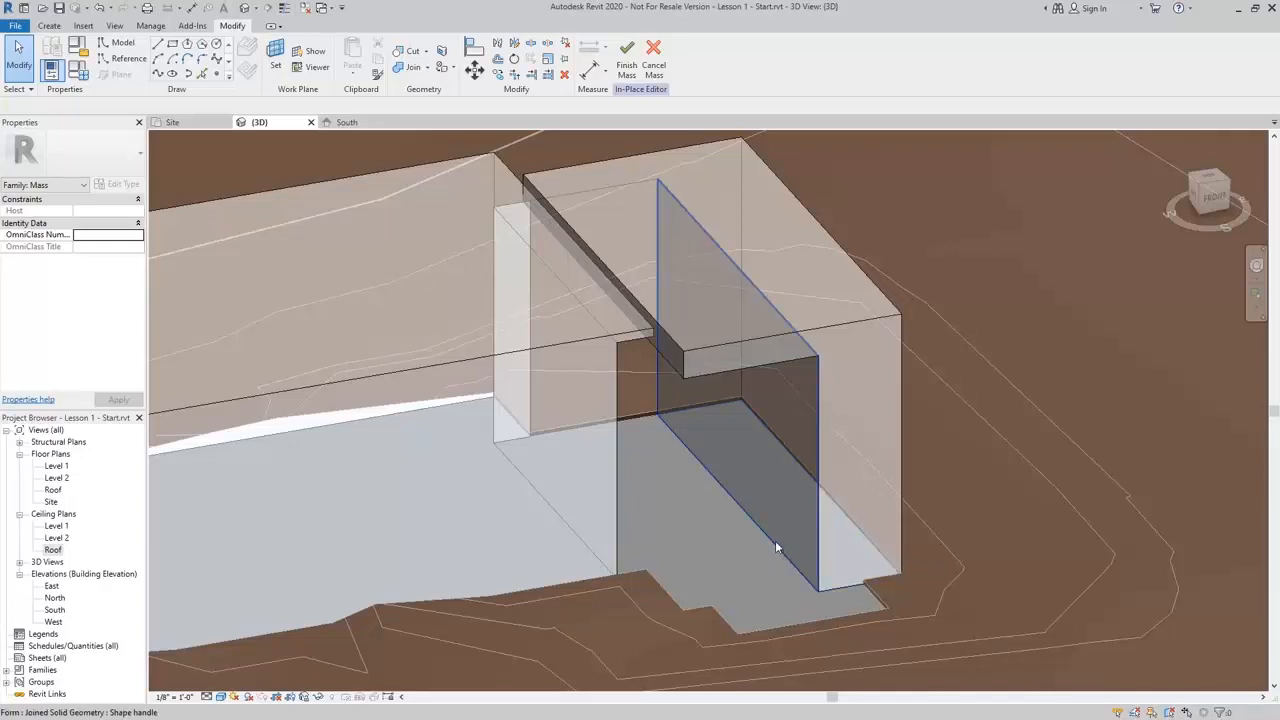
Move the void's side faces to reshape the notch cut into the eastern mass block
{"action": "left_click", "coordinate": [775, 538]}
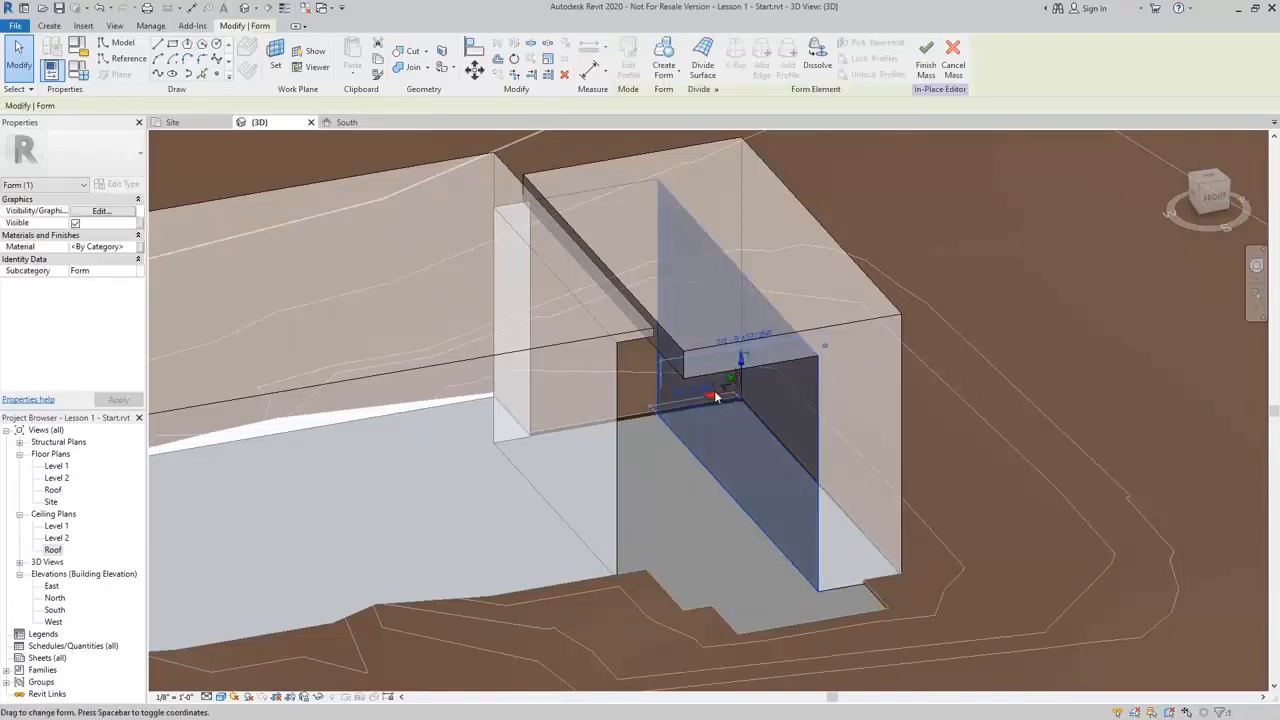
{"action": "left_click_drag", "start_coordinate": [716, 397], "coordinate": [767, 393]}
{"action": "middle_click_drag", "start_coordinate": [706, 502], "coordinate": [600, 463], "text": "shift"}
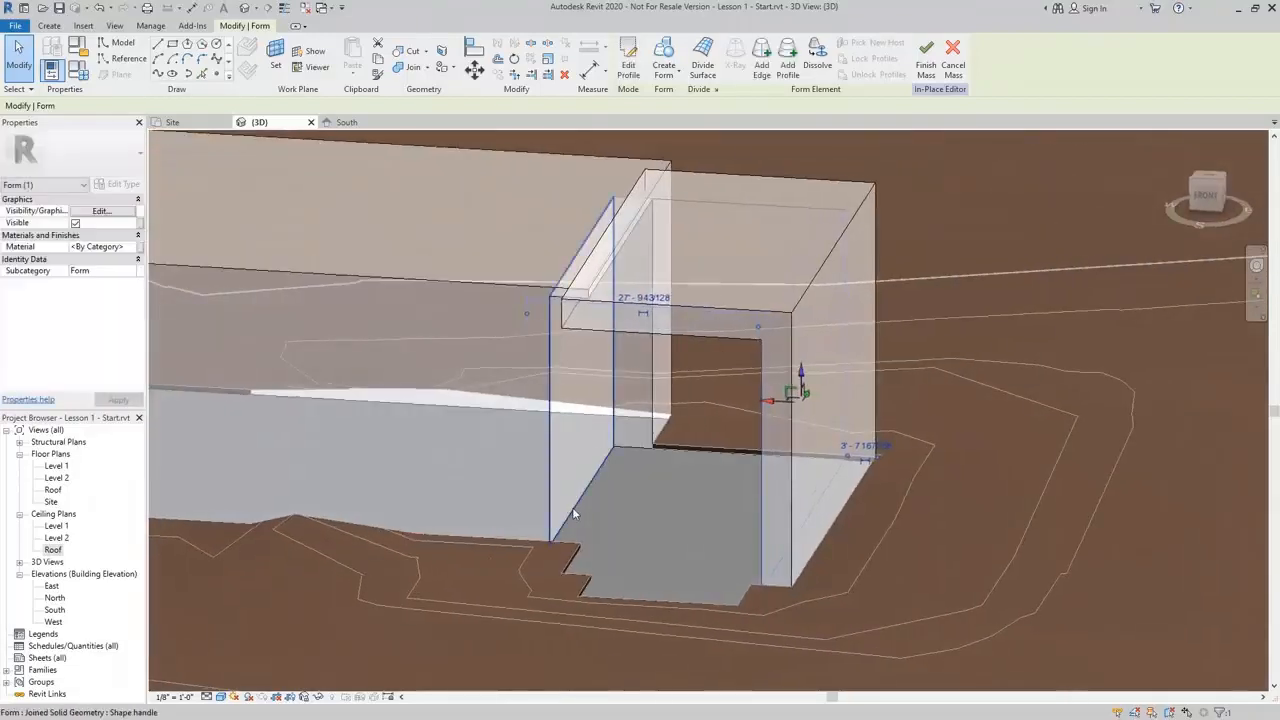
{"action": "left_click", "coordinate": [572, 513]}
{"action": "middle_click_drag", "start_coordinate": [591, 508], "coordinate": [627, 388], "text": "shift"}
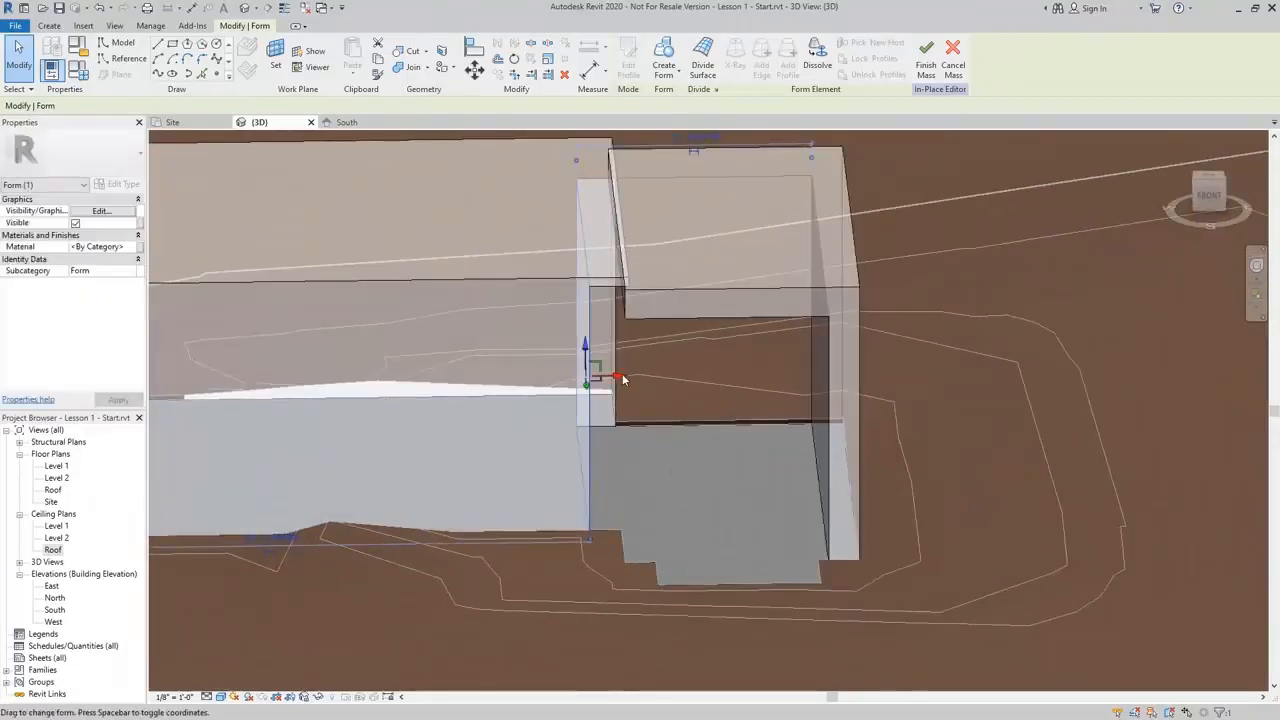
{"action": "left_click_drag", "start_coordinate": [622, 379], "coordinate": [654, 381]}
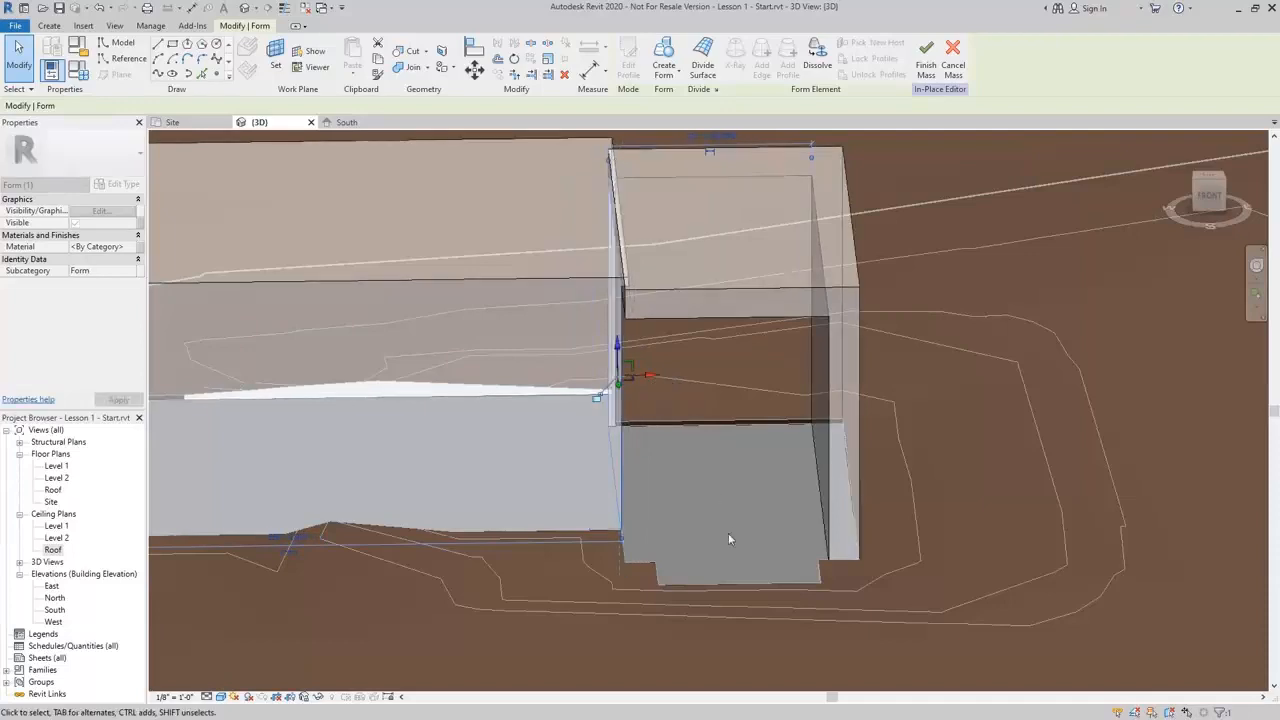
{"action": "middle_click_drag", "start_coordinate": [728, 533], "coordinate": [742, 558], "text": "shift"}
{"action": "key", "text": "Escape"}
Draw a rectangle on the pad inside the notch and create a solid form, raising its top face upward
{"action": "scroll", "coordinate": [750, 467], "scroll_direction": "down", "scroll_amount": 2}
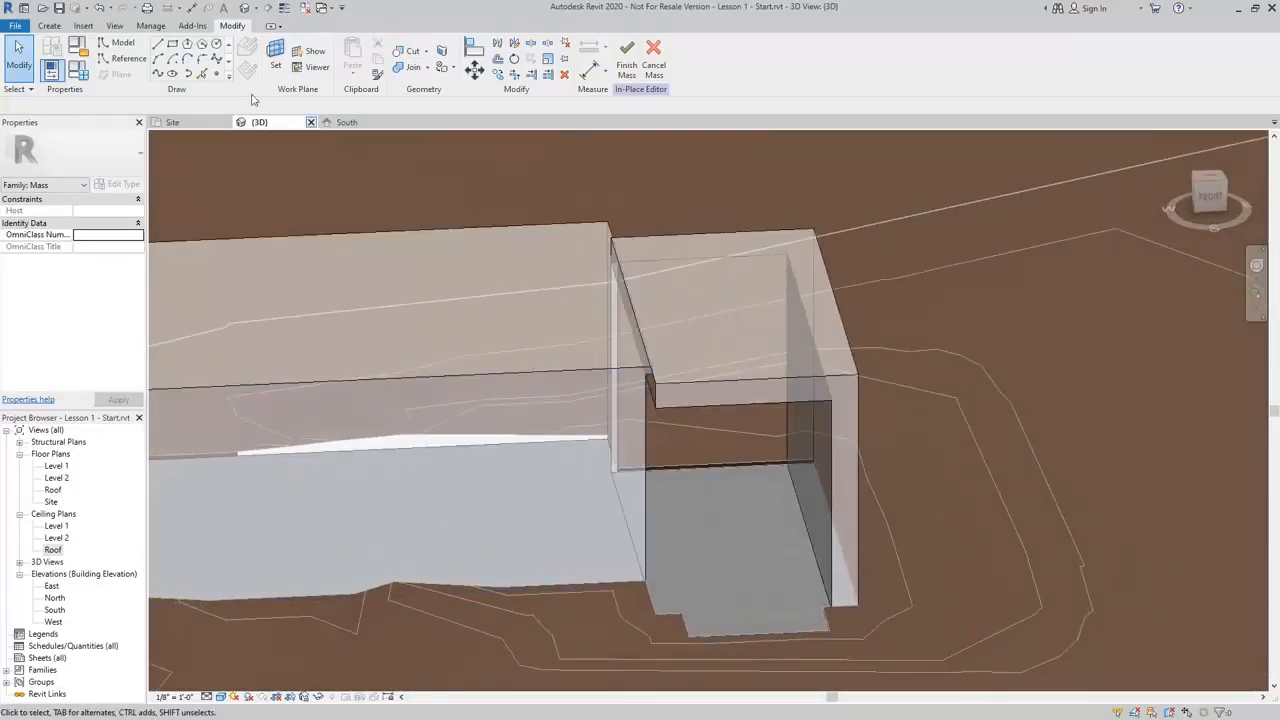
{"action": "left_click", "coordinate": [174, 47]}
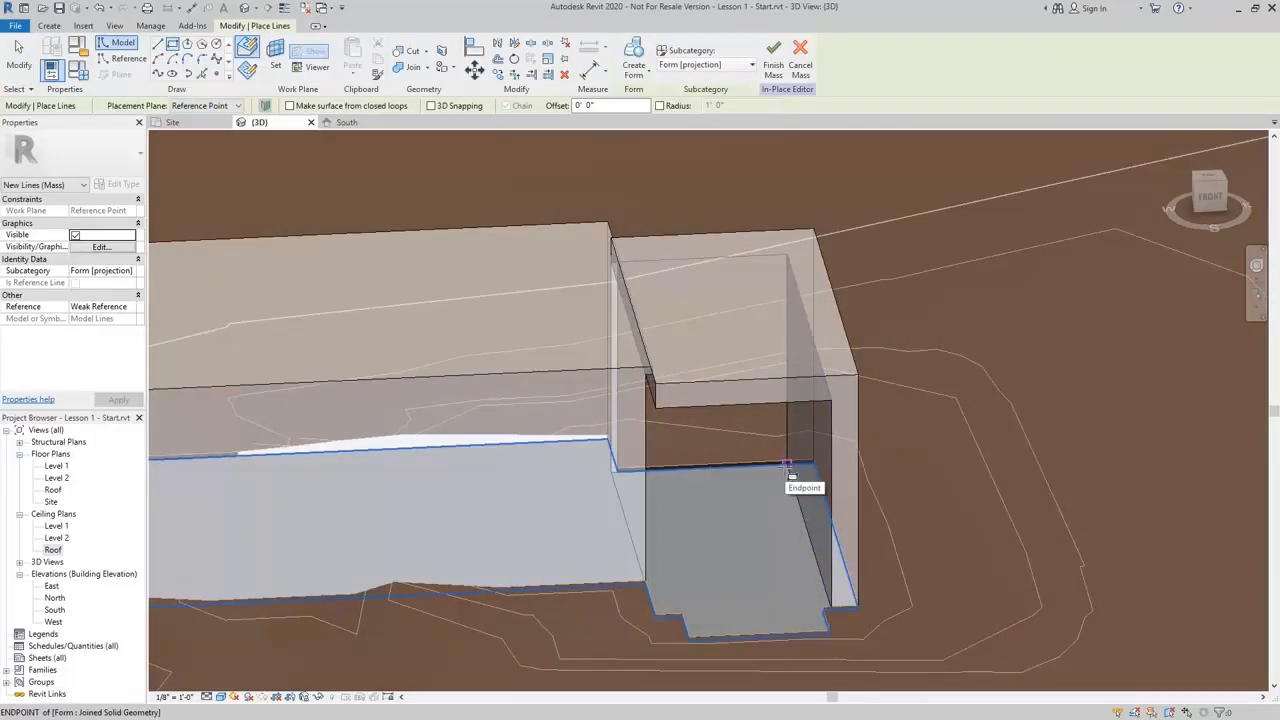
{"action": "left_click", "coordinate": [787, 465]}
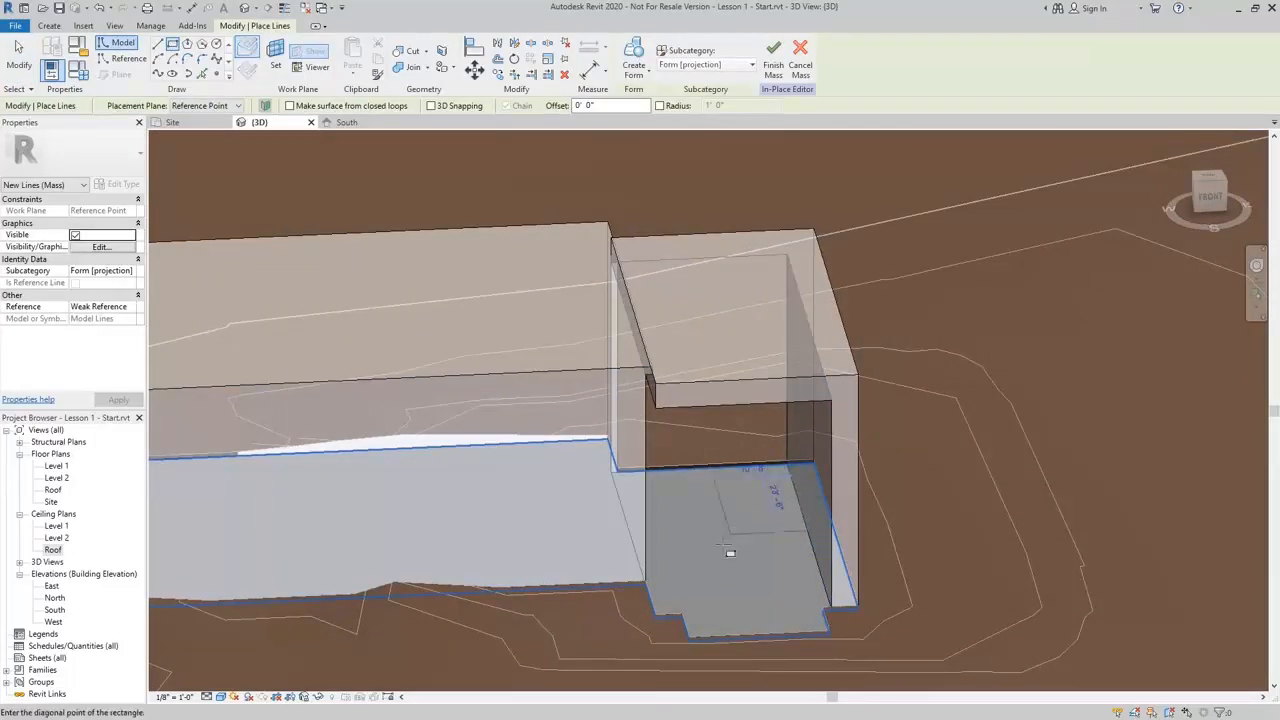
{"action": "left_click", "coordinate": [660, 620]}
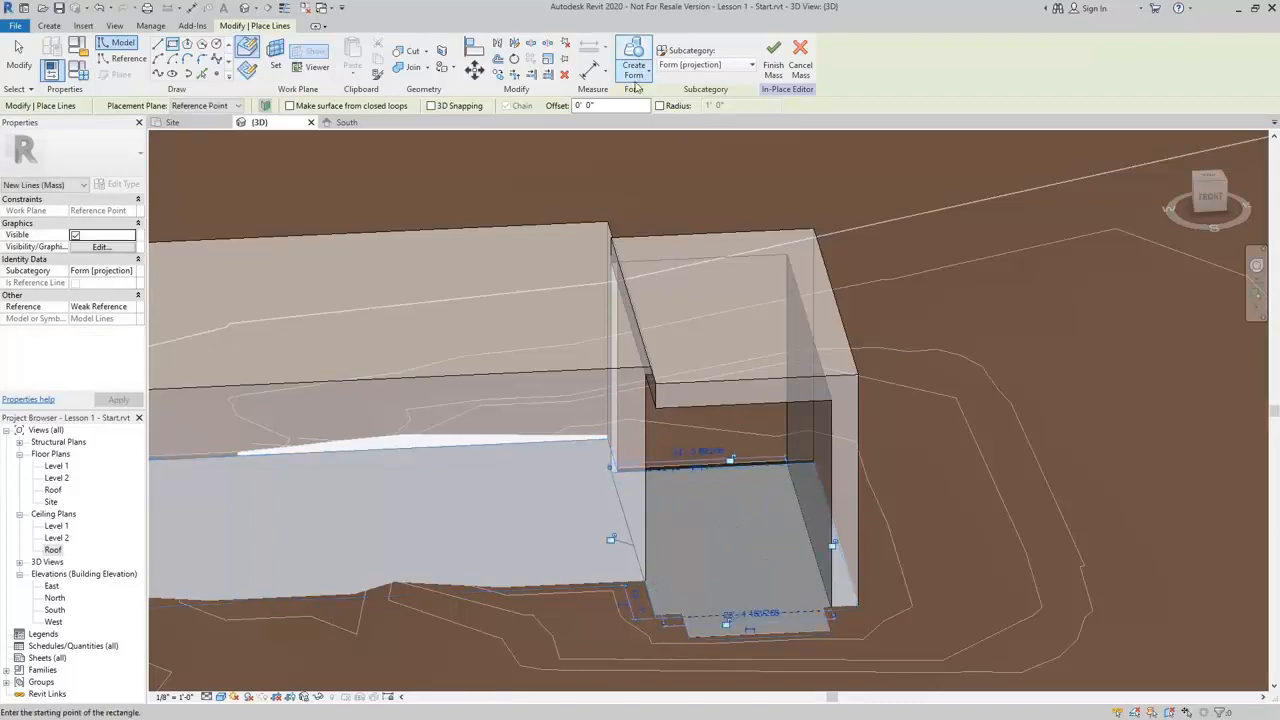
{"action": "left_click", "coordinate": [634, 75]}
{"action": "left_click", "coordinate": [657, 103]}
{"action": "middle_click_drag", "start_coordinate": [743, 506], "coordinate": [730, 383], "text": "shift"}
{"action": "left_click_drag", "start_coordinate": [724, 385], "coordinate": [724, 305]}
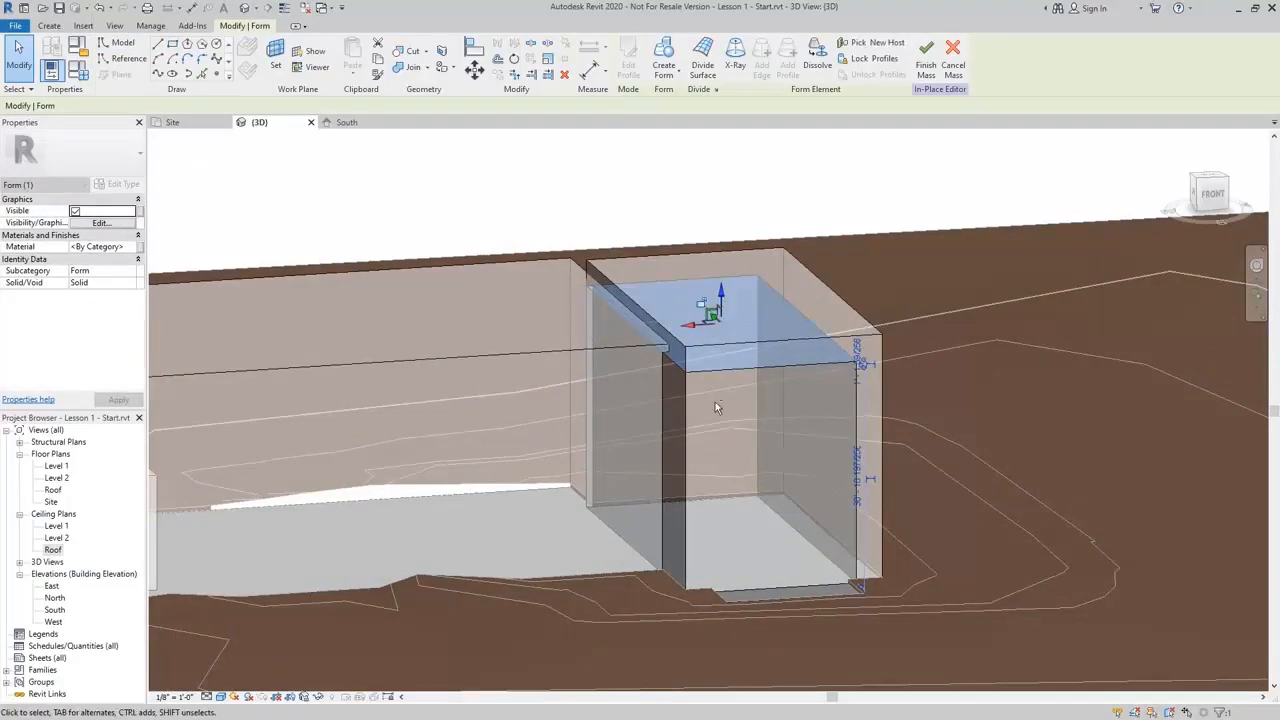
{"action": "key", "text": "Escape"}
Add a vertical edge across the middle mass block's long face with Add Edge
{"action": "middle_click_drag", "start_coordinate": [720, 406], "coordinate": [697, 511], "text": "shift"}
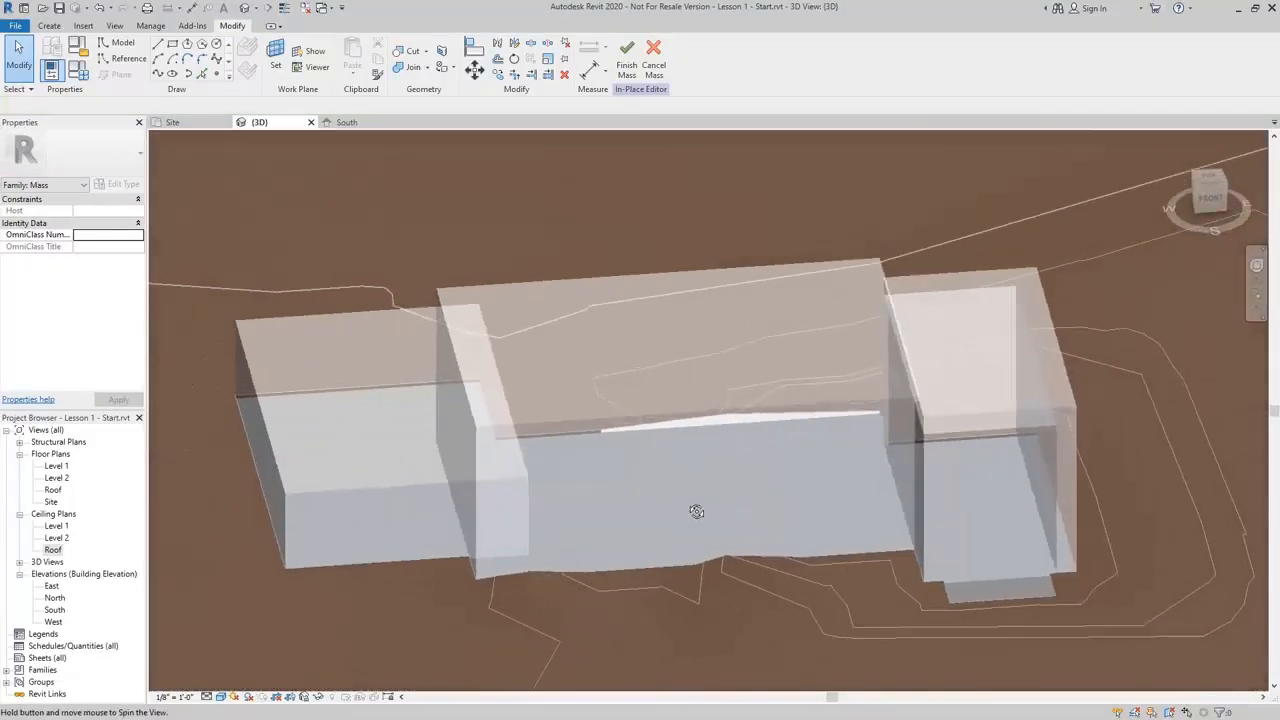
{"action": "left_click", "coordinate": [714, 425]}
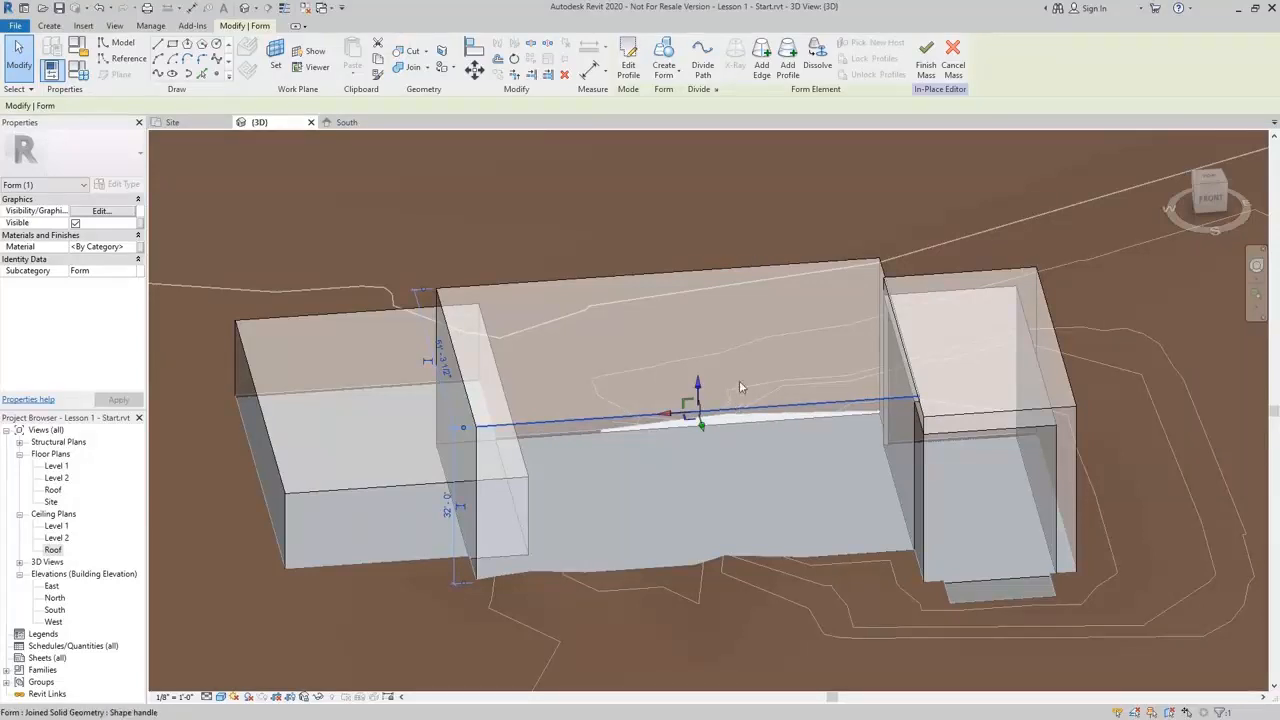
{"action": "left_click", "coordinate": [763, 66]}
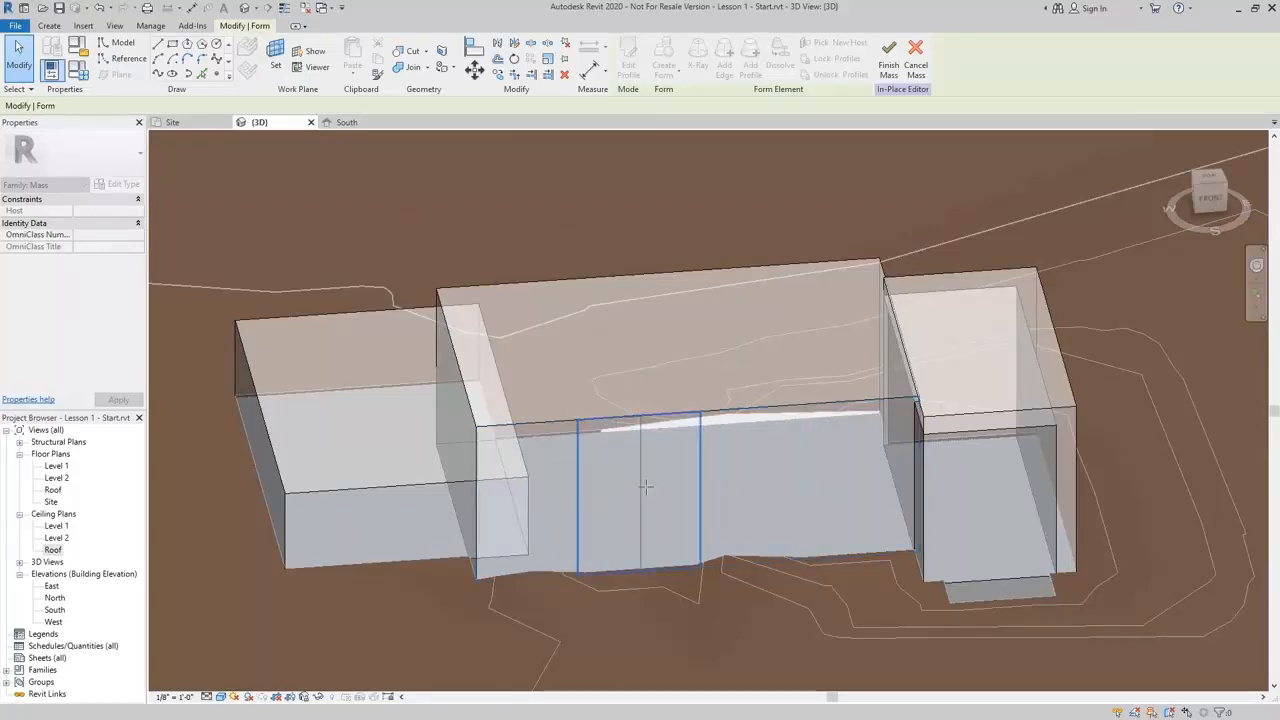
{"action": "middle_click_drag", "start_coordinate": [879, 479], "coordinate": [720, 531], "text": "shift"}
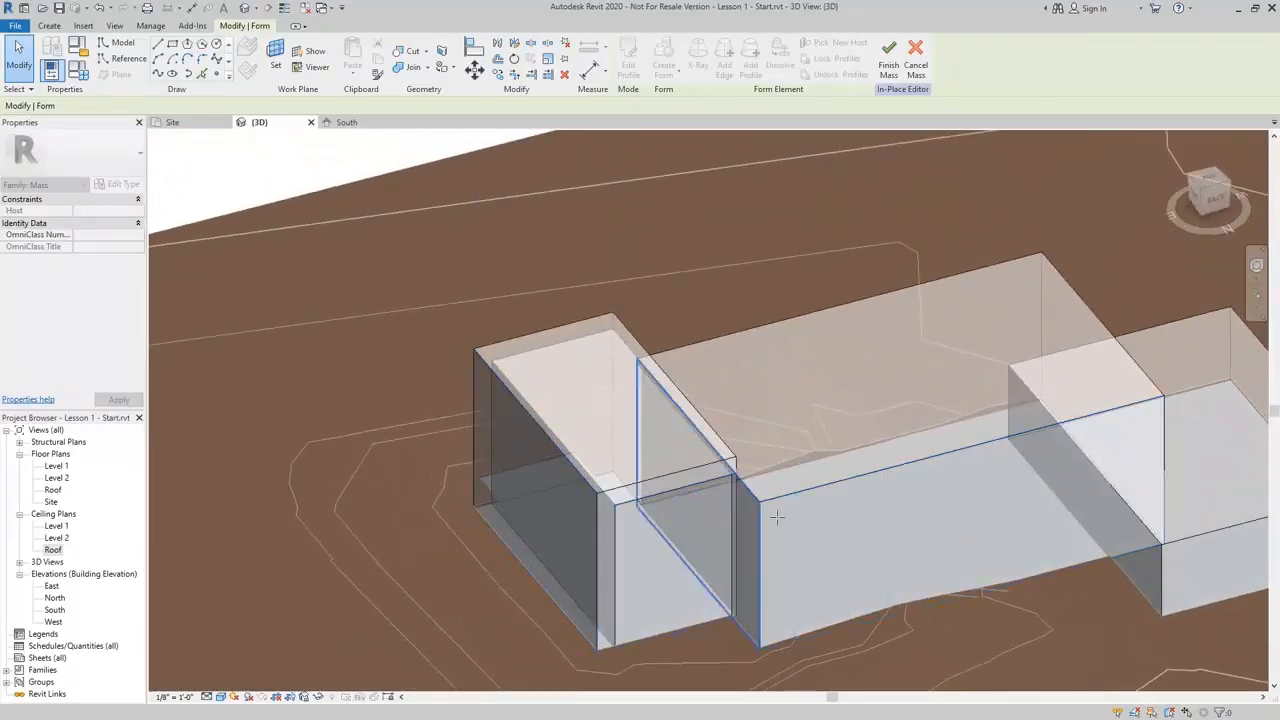
{"action": "middle_click_drag", "start_coordinate": [1040, 487], "coordinate": [926, 463]}
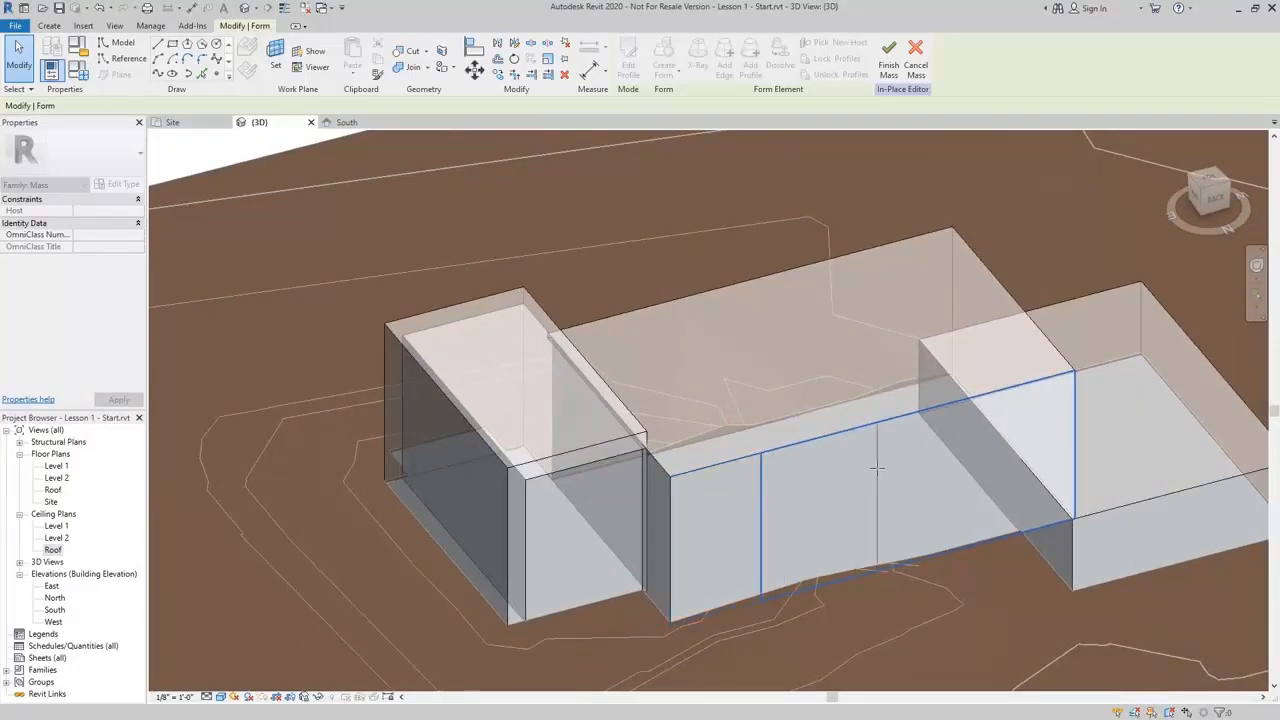
{"action": "left_click", "coordinate": [988, 452]}
Inspect the western mass block's end and the added edge from closer views
{"action": "scroll", "coordinate": [988, 452], "scroll_direction": "down", "scroll_amount": 2}
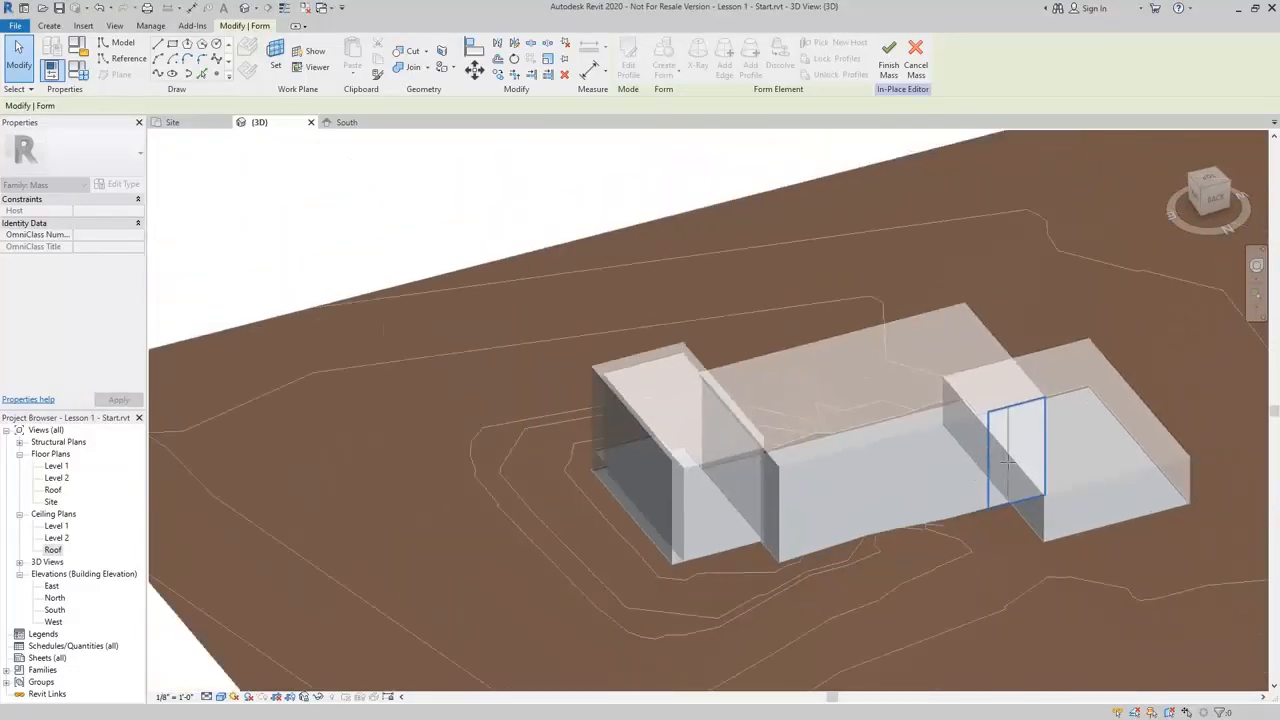
{"action": "middle_click_drag", "start_coordinate": [988, 452], "coordinate": [614, 423], "text": "shift"}
{"action": "scroll", "coordinate": [372, 455], "scroll_direction": "up", "scroll_amount": 5}
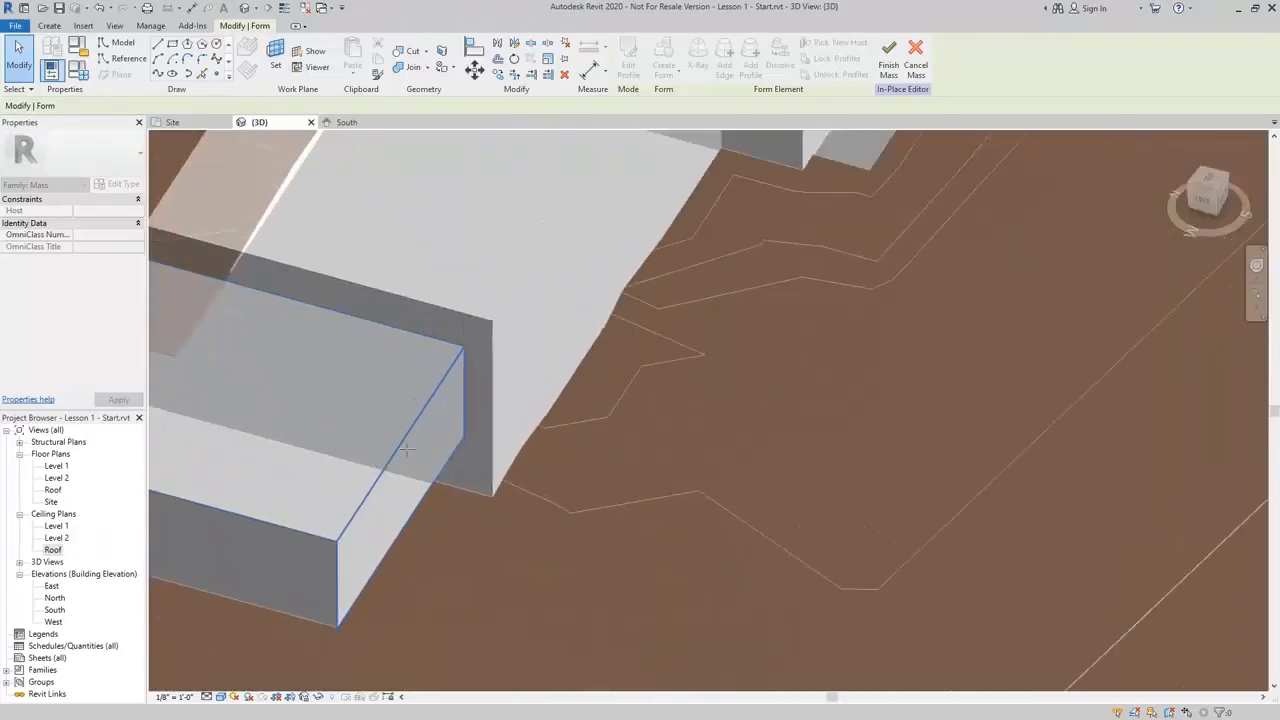
{"action": "mouse_move", "coordinate": [469, 371]}
{"action": "middle_mouse_down", "text": "shift"}
{"action": "mouse_move", "coordinate": [469, 394]}
{"action": "mouse_move", "coordinate": [469, 357]}
{"action": "middle_mouse_up", "text": "shift"}
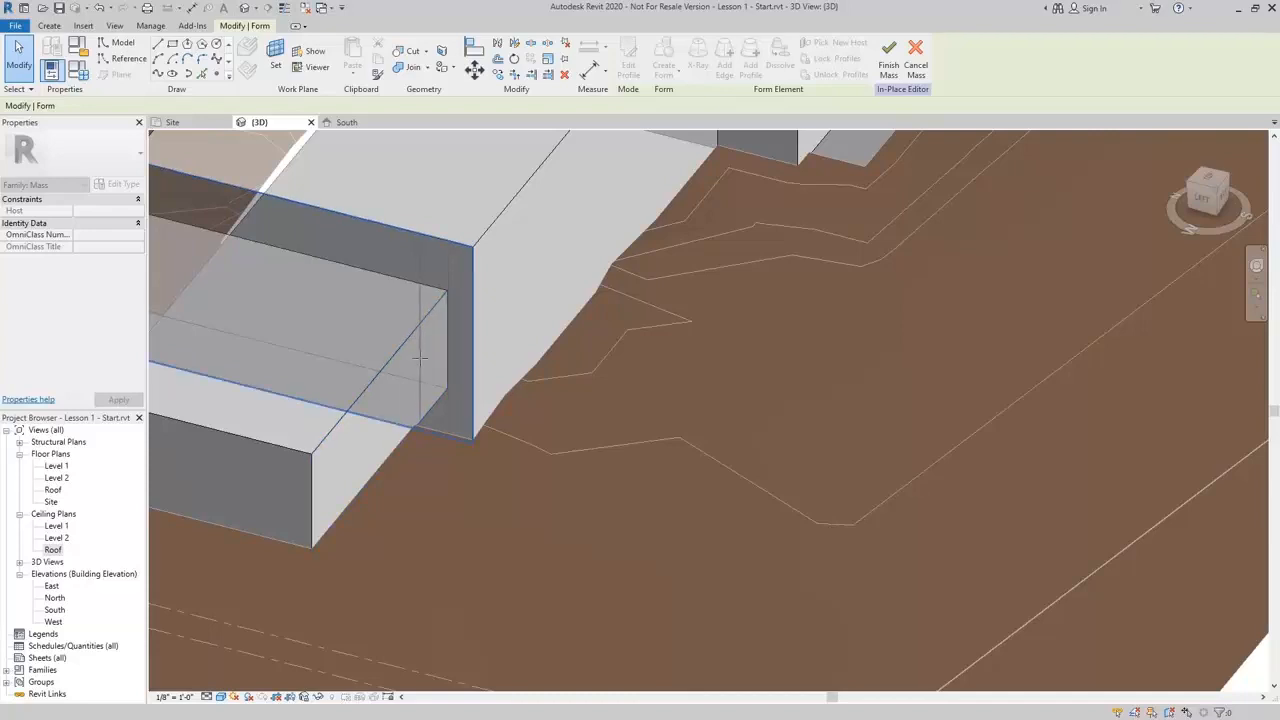
{"action": "middle_click_drag", "start_coordinate": [440, 367], "coordinate": [680, 530], "text": "shift"}
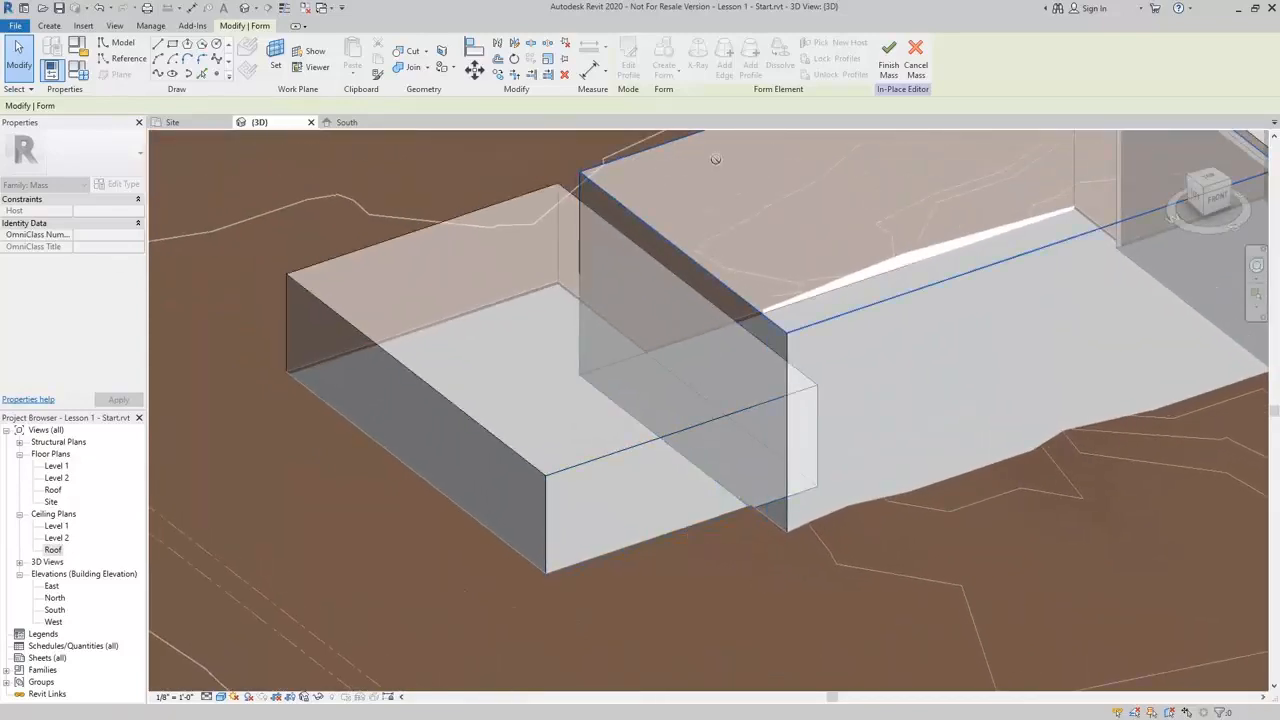
Leave the form selection and finish the in-place mass
{"action": "key", "text": "Escape"}
{"action": "key", "text": "Escape"}
{"action": "scroll", "coordinate": [937, 349], "scroll_direction": "down", "scroll_amount": 2}
{"action": "middle_click_drag", "start_coordinate": [937, 352], "coordinate": [718, 546]}
{"action": "middle_click_drag", "start_coordinate": [752, 483], "coordinate": [703, 513], "text": "shift"}
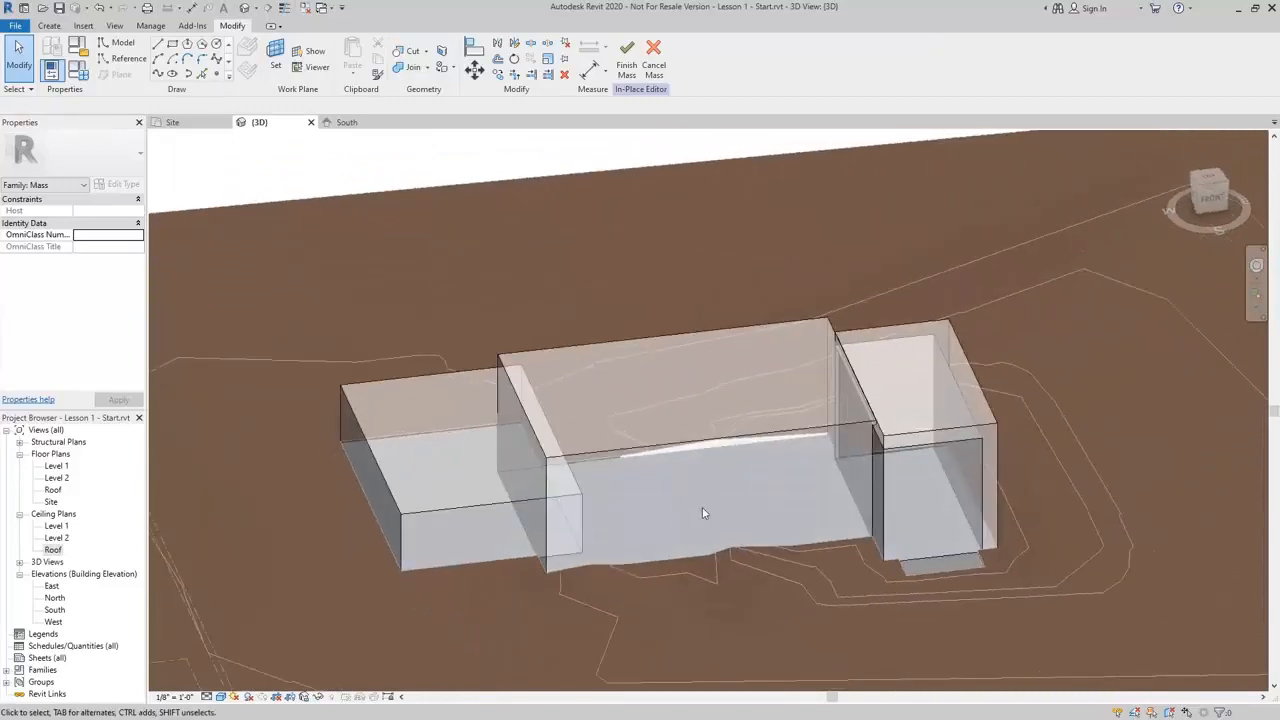
{"action": "left_click", "coordinate": [626, 56]}
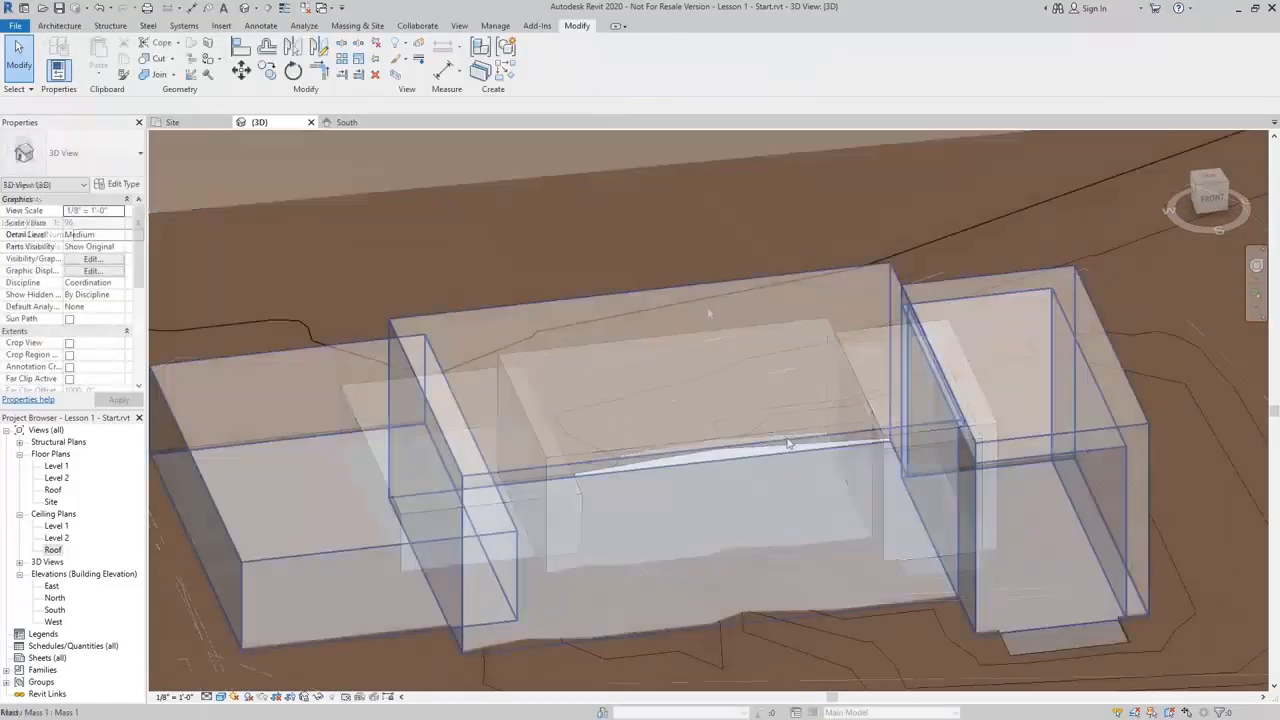
Place an Exterior - Brick on Mtl. Stud wall by face on the western mass block's end face
{"action": "left_click", "coordinate": [772, 495]}
{"action": "key", "text": "Escape"}
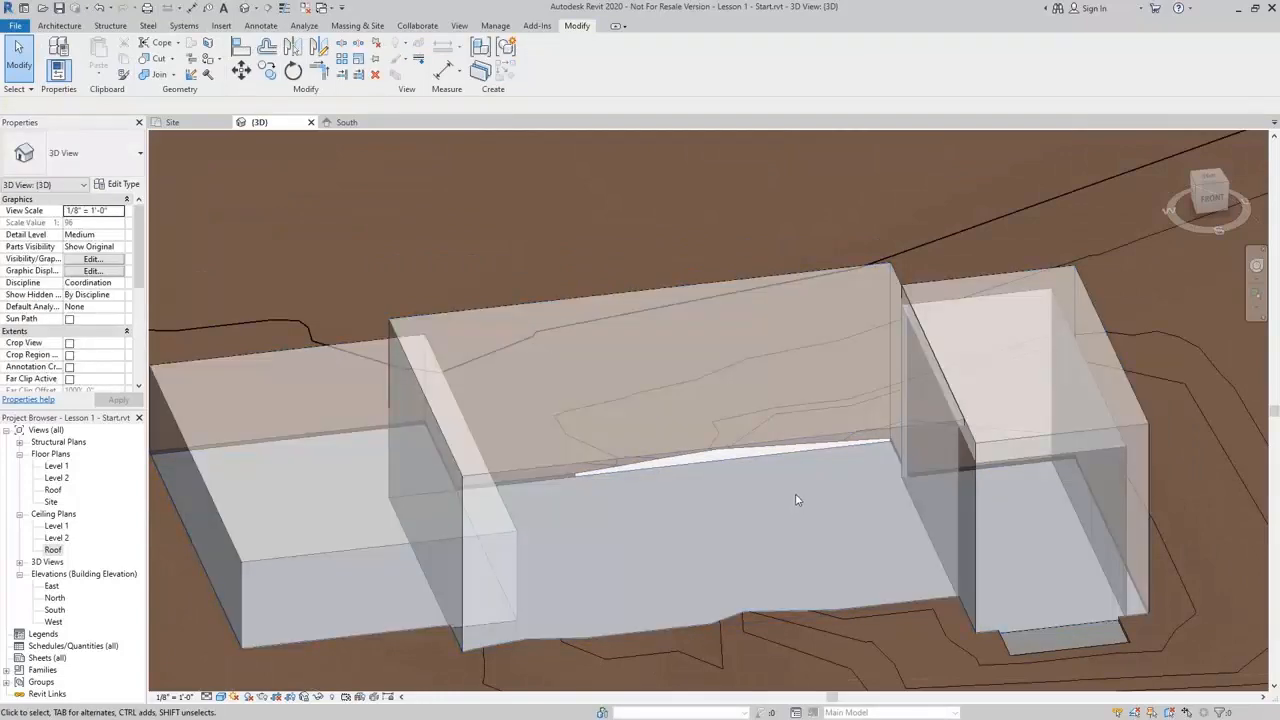
{"action": "middle_click_drag", "start_coordinate": [818, 513], "coordinate": [899, 521], "text": "shift"}
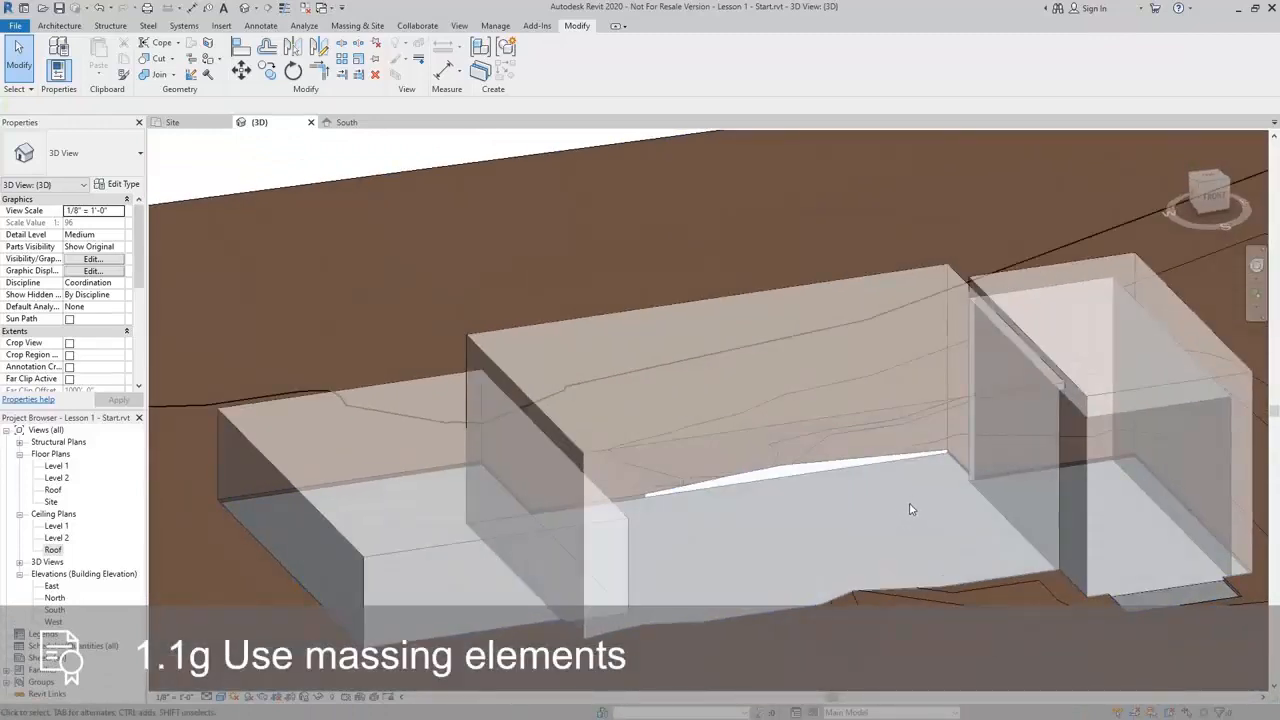
{"action": "left_click", "coordinate": [60, 26]}
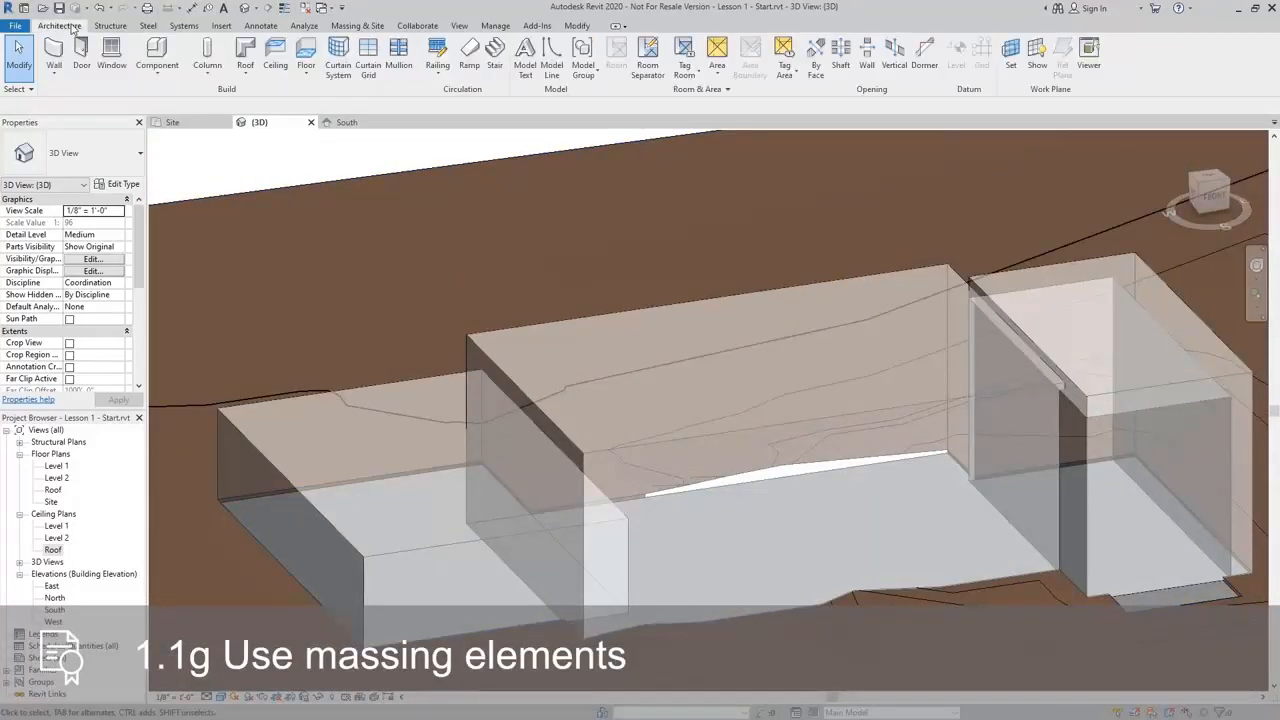
{"action": "left_click", "coordinate": [53, 79]}
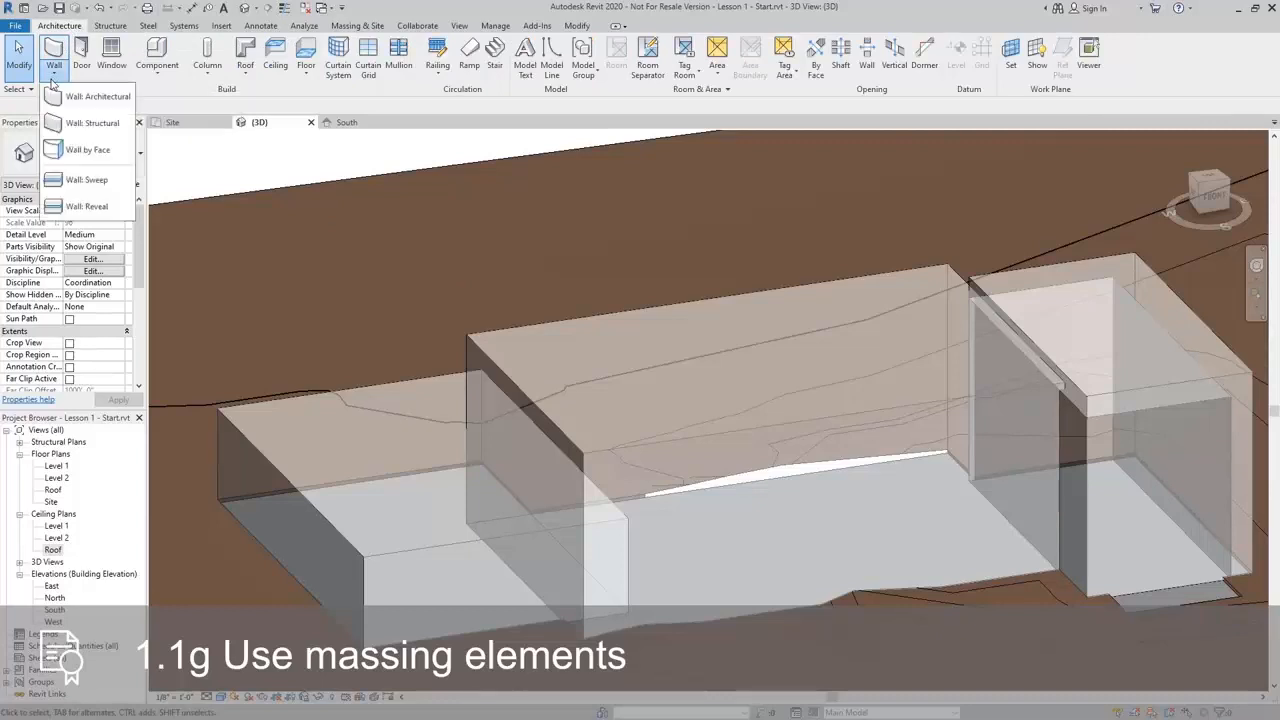
{"action": "left_click", "coordinate": [70, 150]}
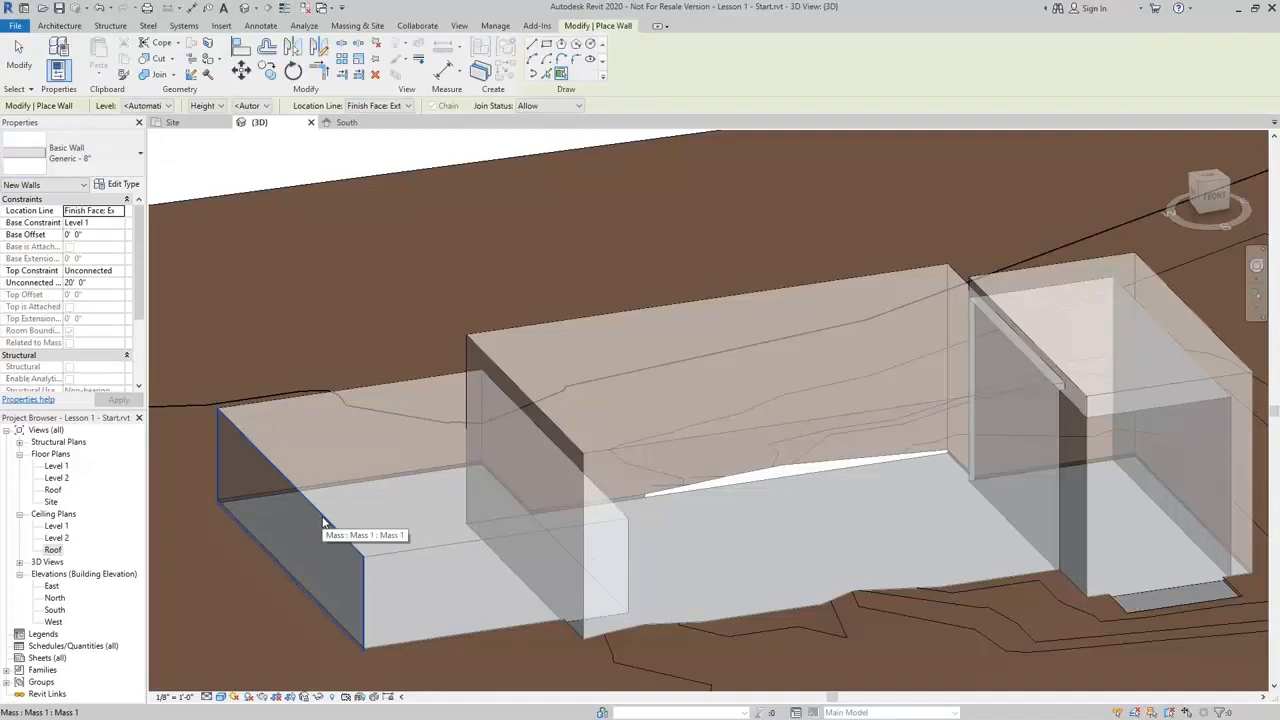
{"action": "left_click", "coordinate": [132, 166]}
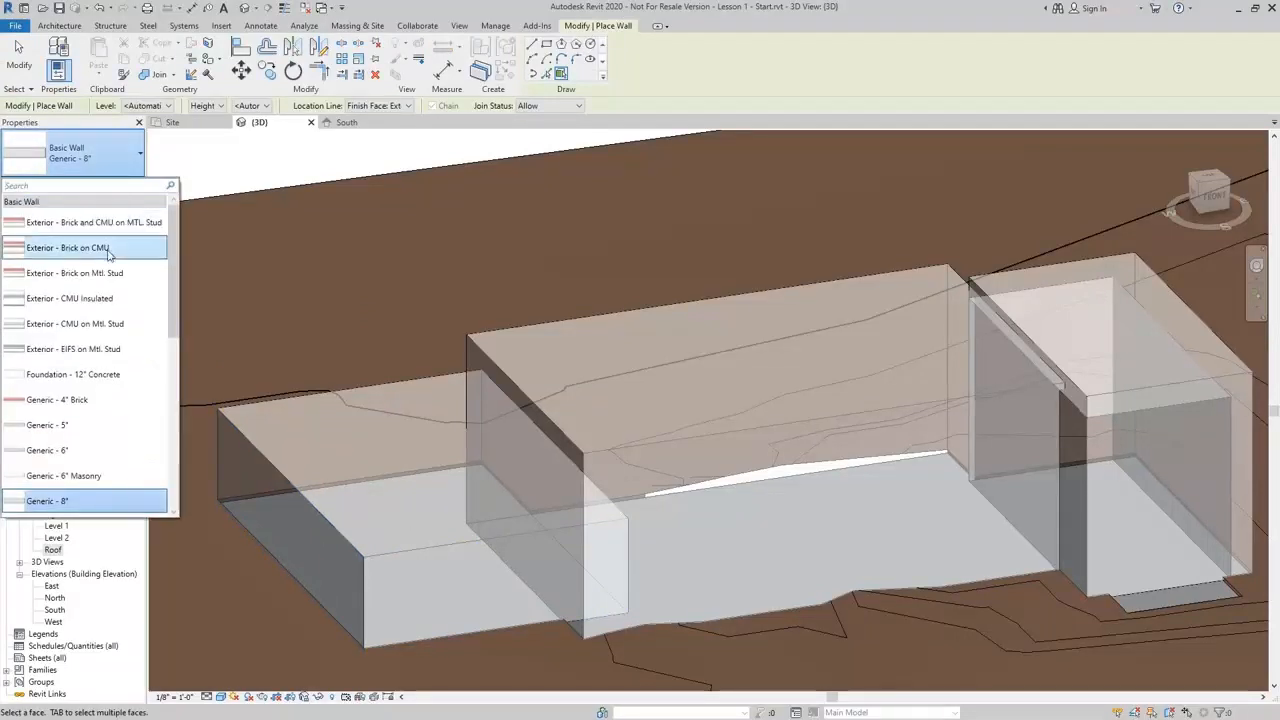
{"action": "mouse_move", "coordinate": [100, 252]}
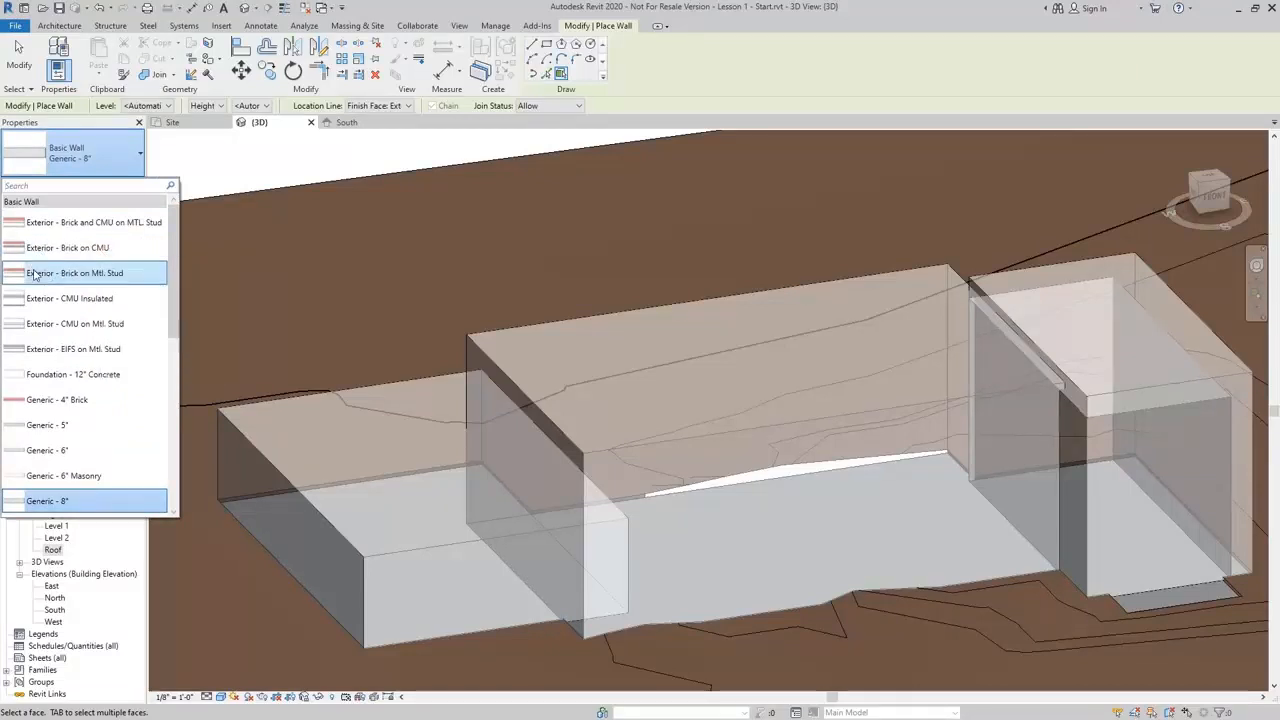
{"action": "left_click", "coordinate": [60, 275]}
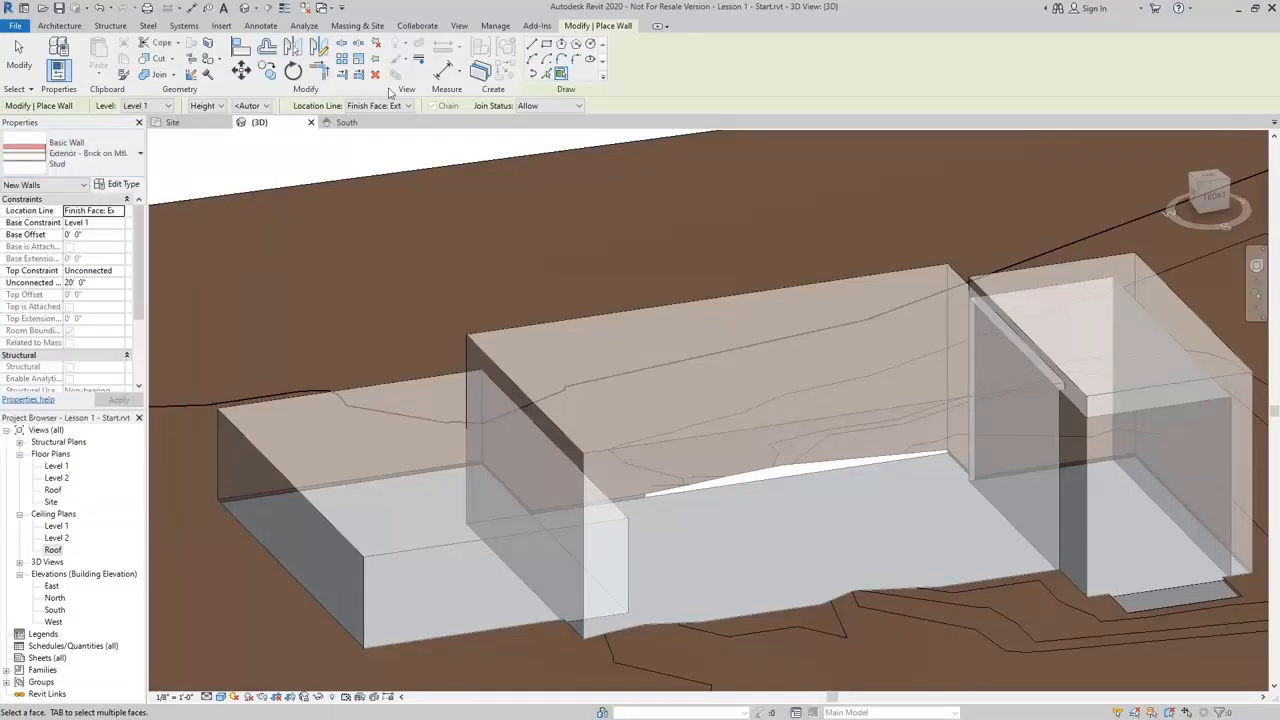
{"action": "left_click", "coordinate": [266, 467]}
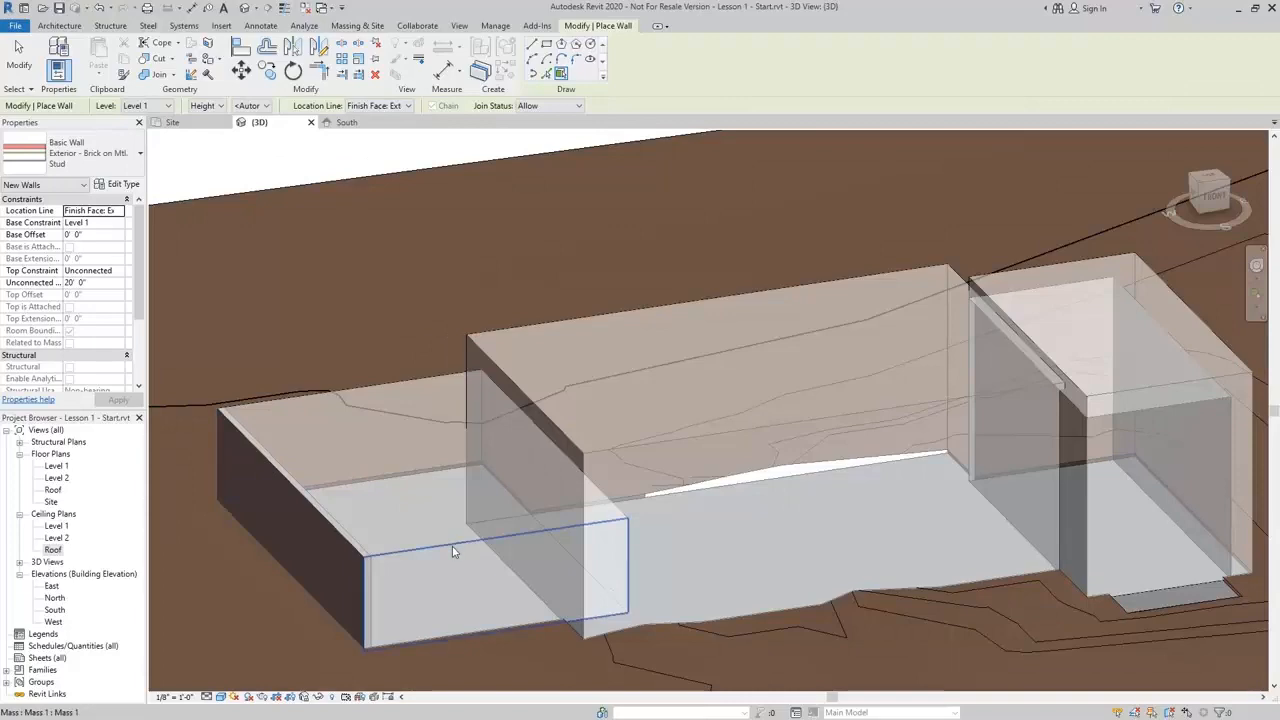
Create a roof by face on the western mass block's top face
{"action": "middle_click_drag", "start_coordinate": [443, 449], "coordinate": [357, 597], "text": "shift"}
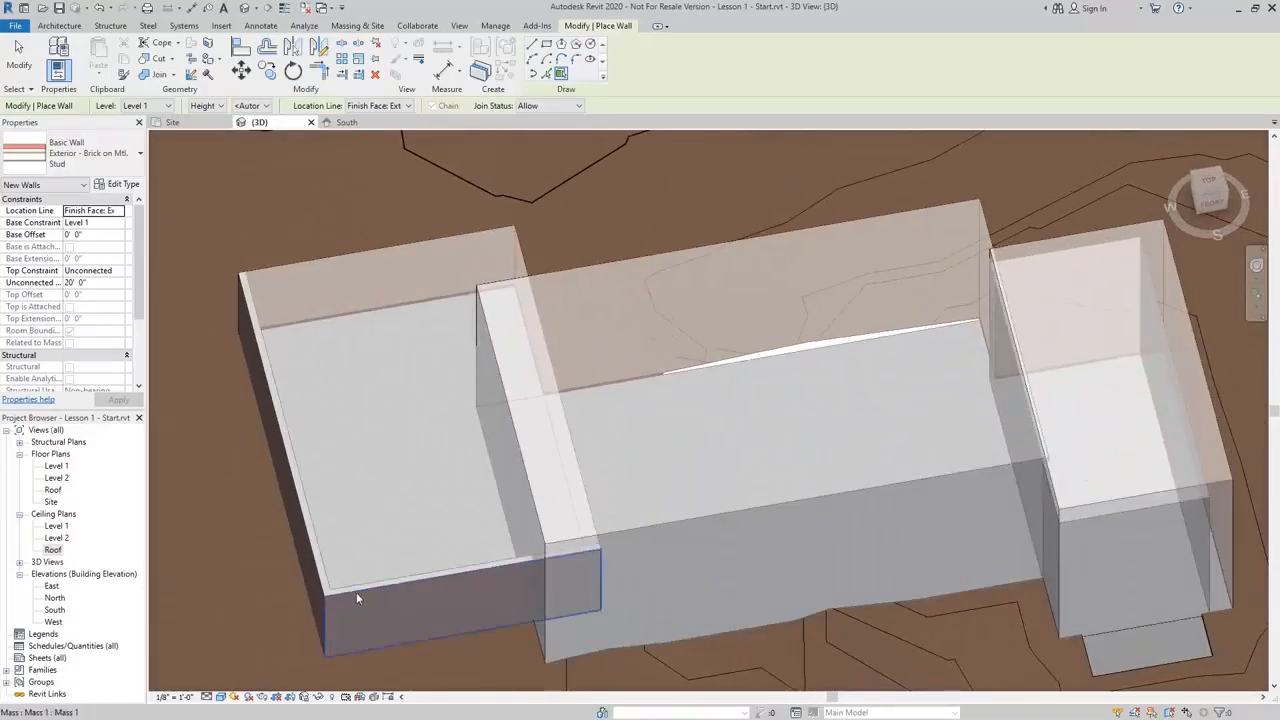
{"action": "middle_click_drag", "start_coordinate": [322, 553], "coordinate": [574, 328], "text": "shift"}
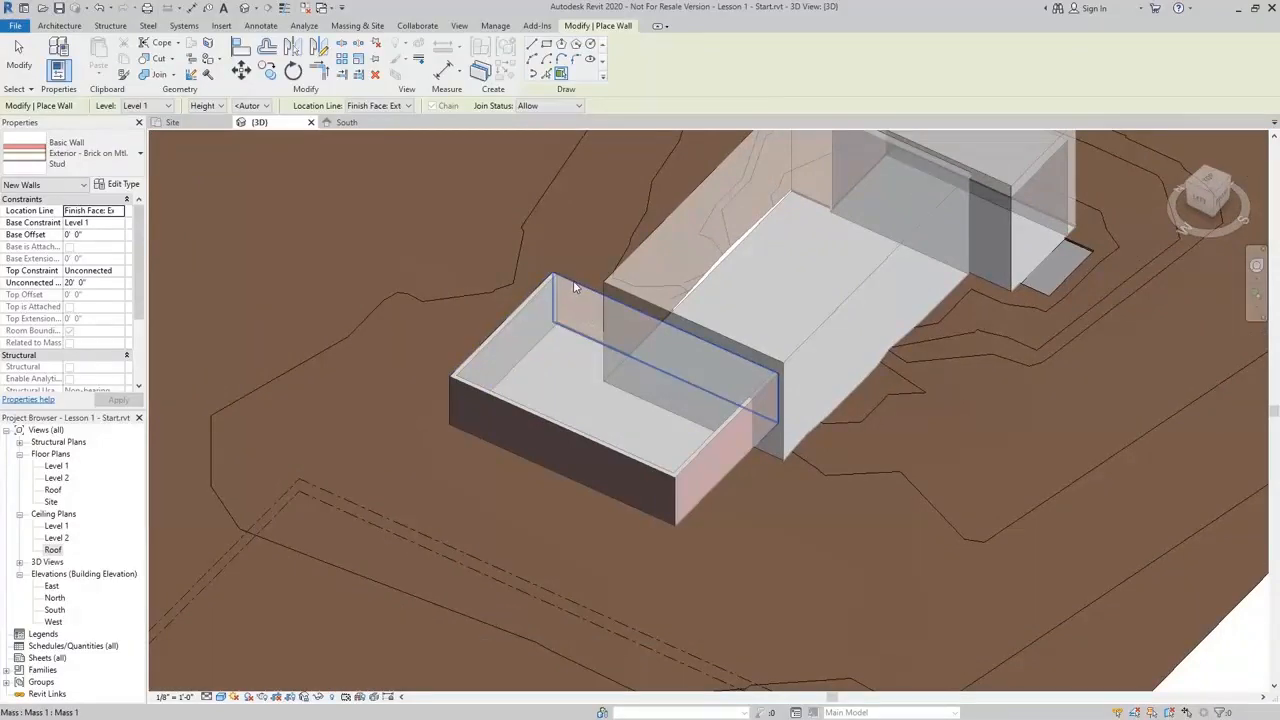
{"action": "scroll", "coordinate": [525, 340], "scroll_direction": "up", "scroll_amount": 5}
{"action": "middle_click_drag", "start_coordinate": [538, 266], "coordinate": [544, 333], "text": "shift"}
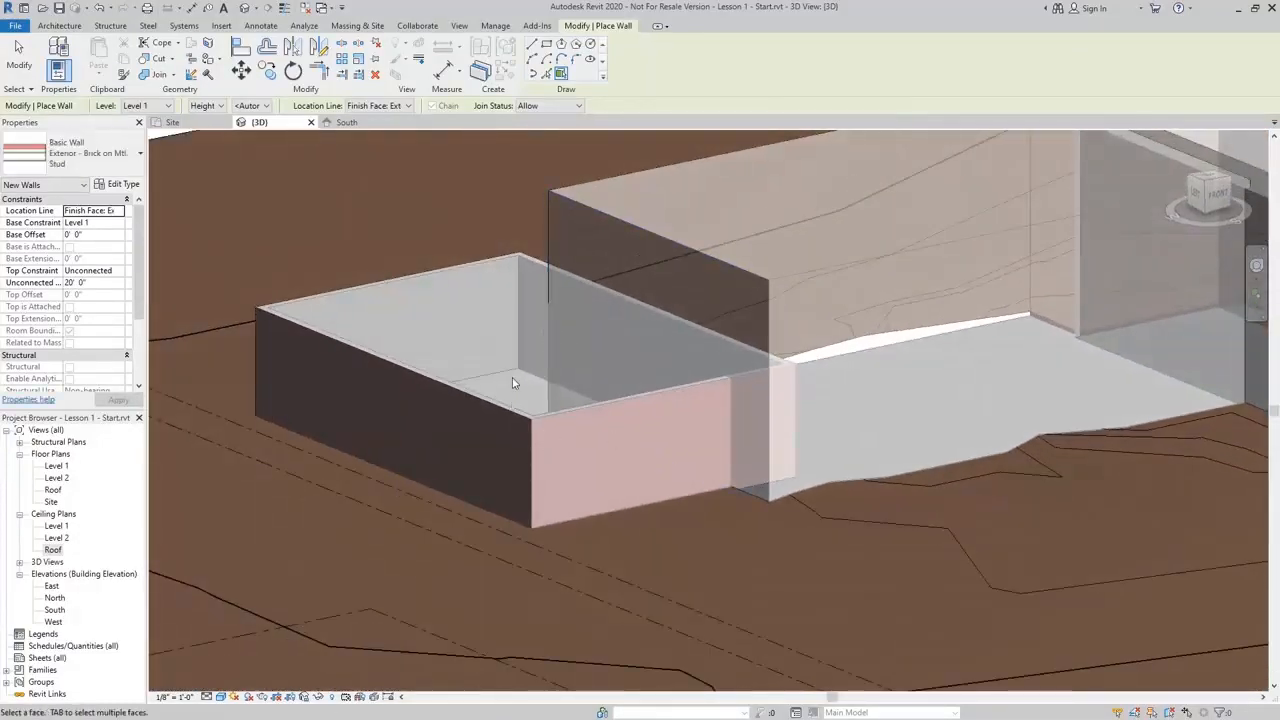
{"action": "left_click", "coordinate": [68, 27]}
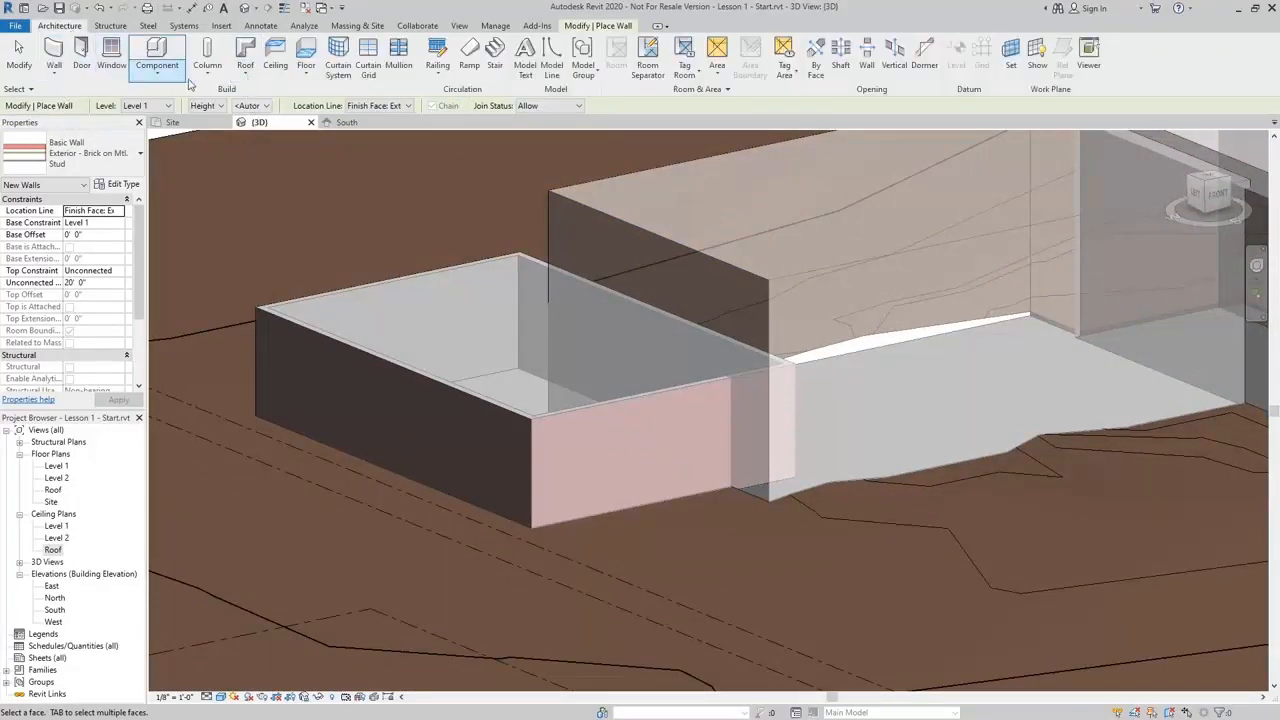
{"action": "left_click", "coordinate": [245, 72]}
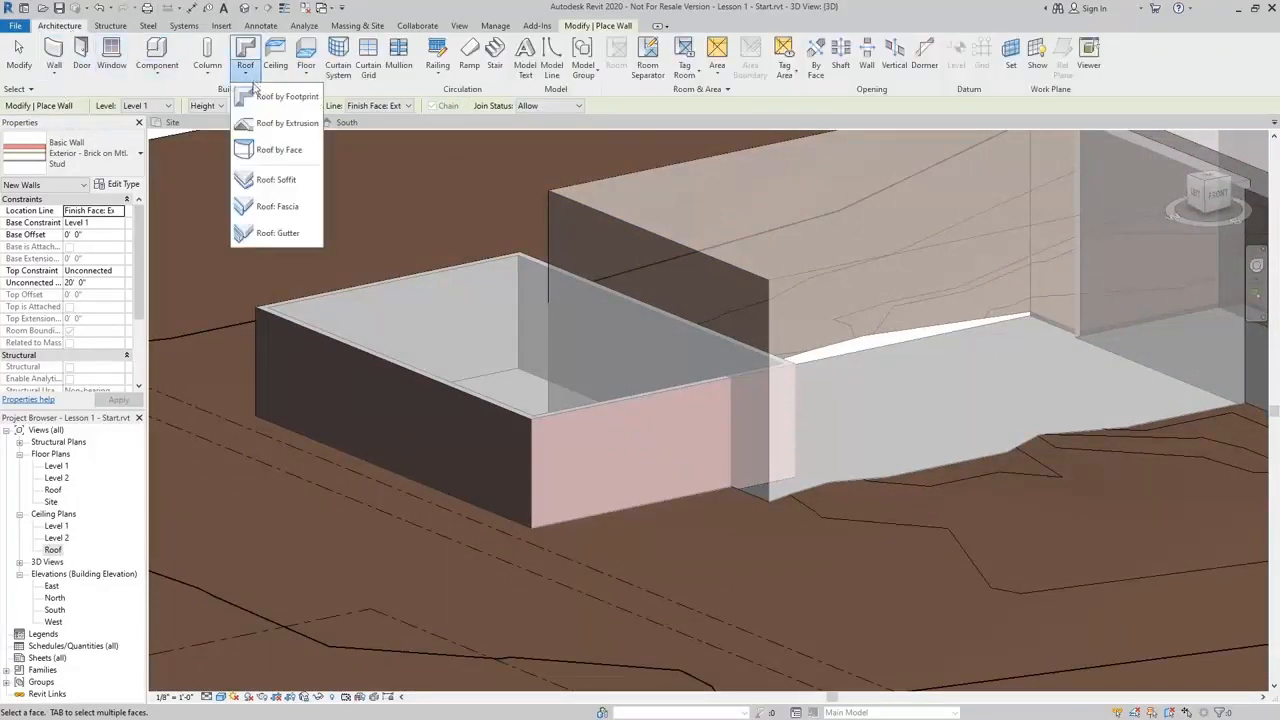
{"action": "left_click", "coordinate": [278, 150]}
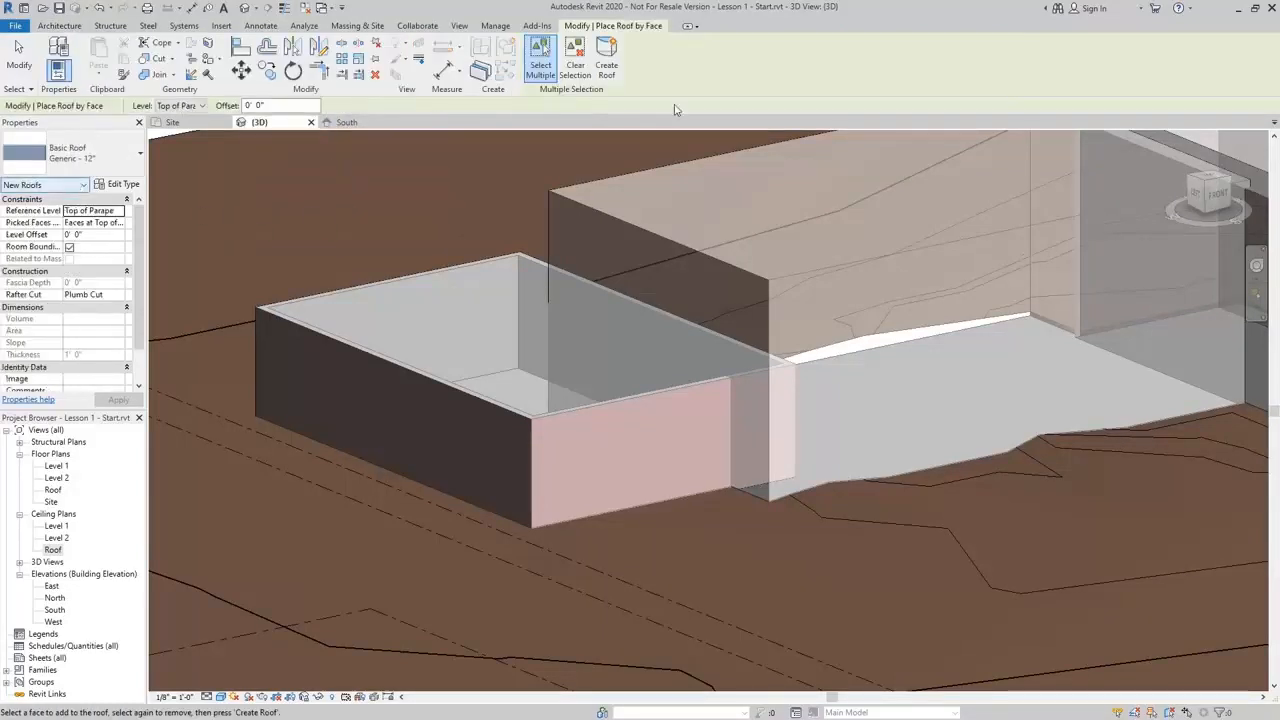
{"action": "left_click", "coordinate": [502, 258]}
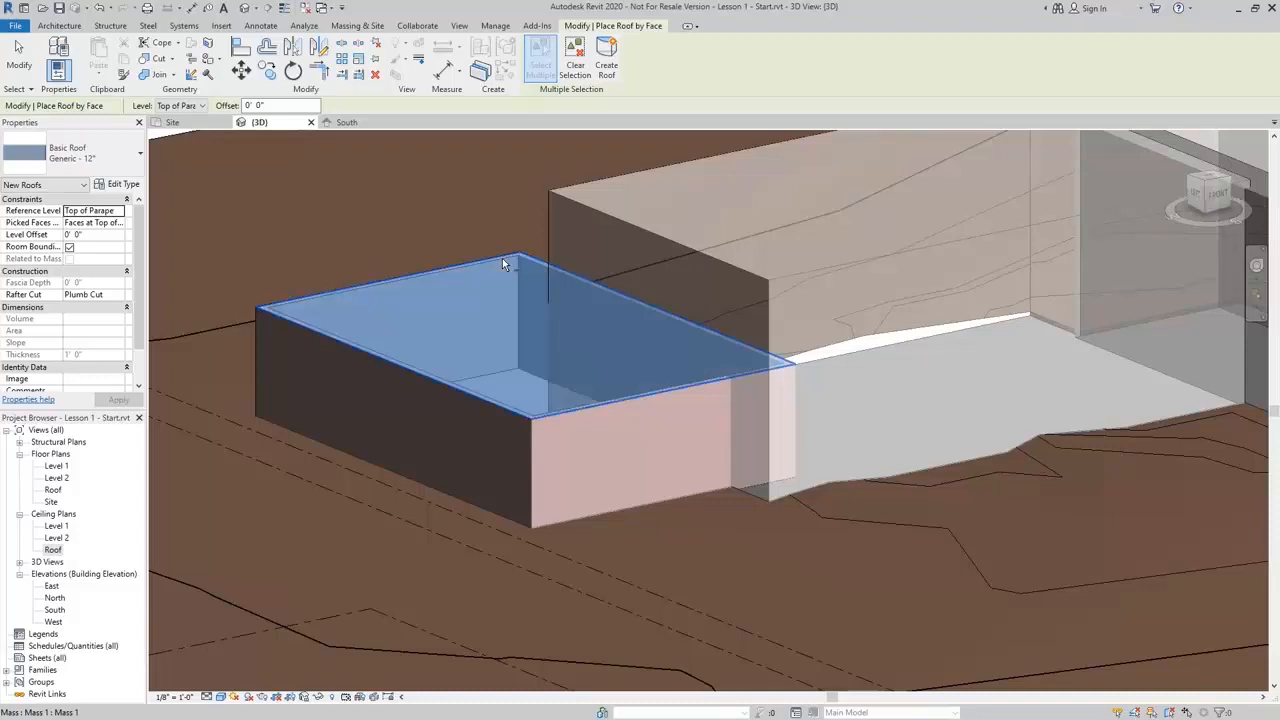
{"action": "left_click", "coordinate": [607, 63]}
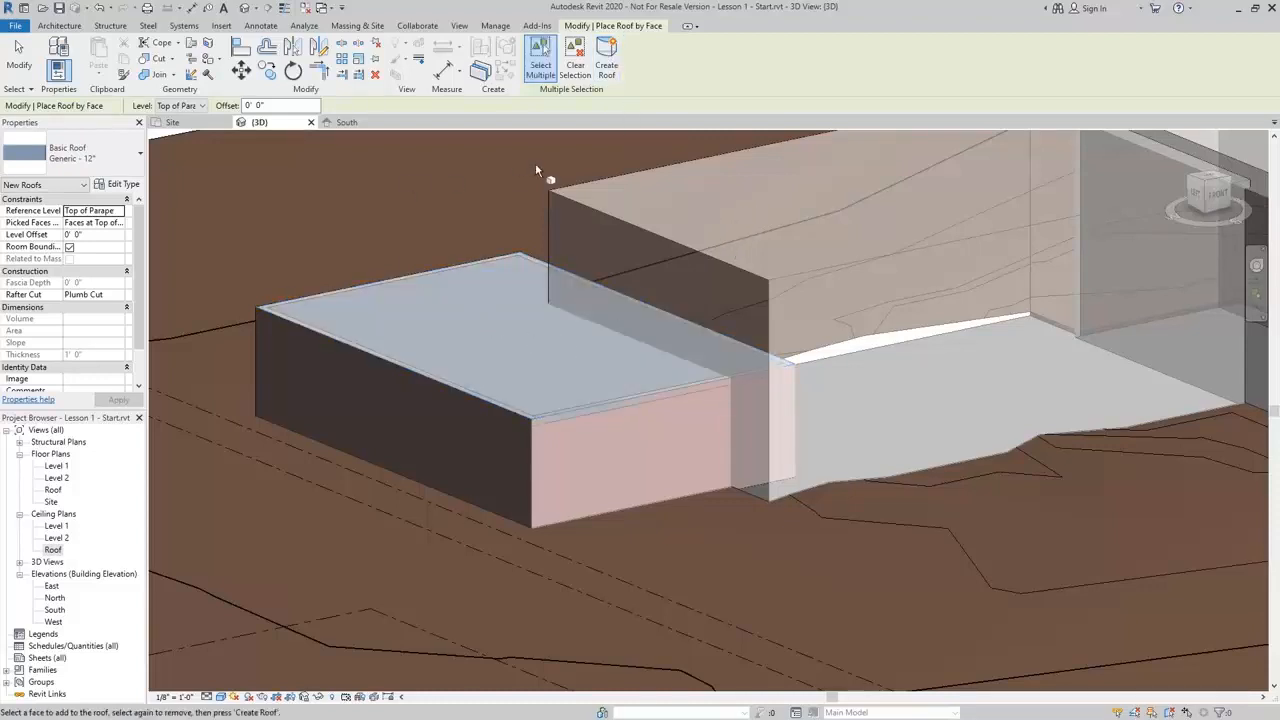
{"action": "key", "text": "Escape"}
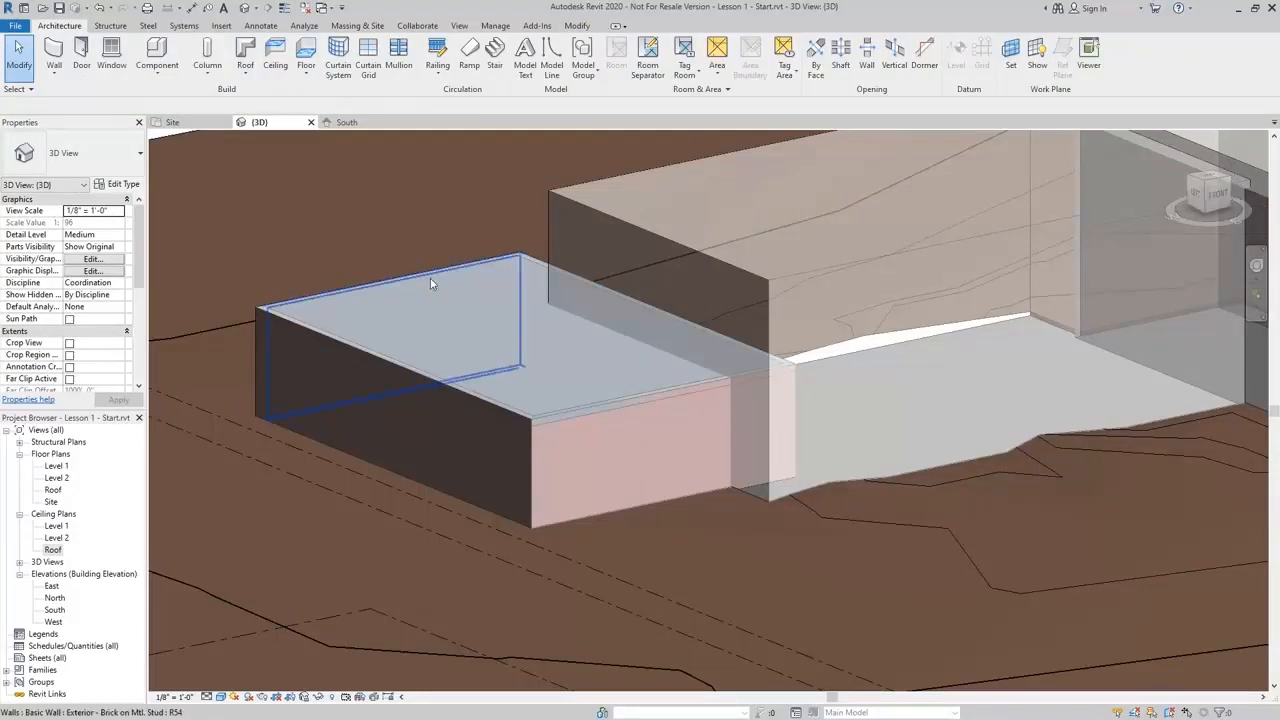
Set the new roof's level offset to -2' 0"
{"action": "left_click", "coordinate": [432, 280]}
{"action": "middle_click_drag", "start_coordinate": [434, 276], "coordinate": [498, 232], "text": "shift"}
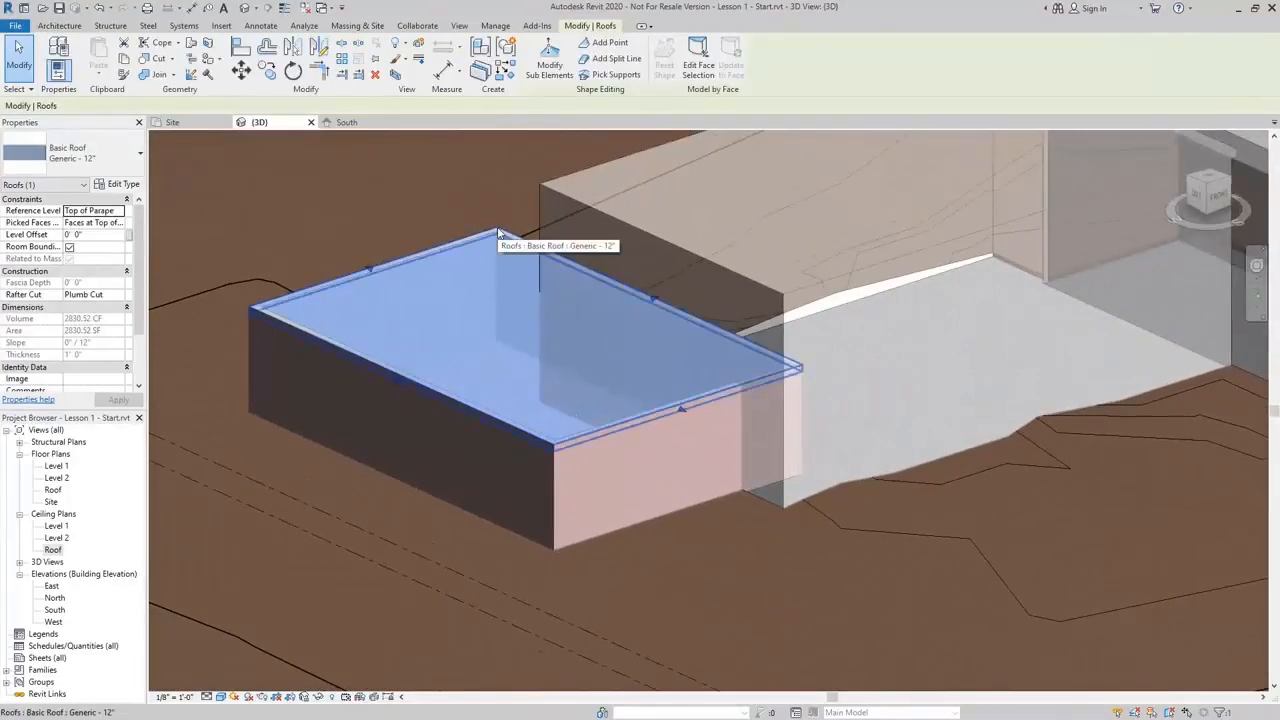
{"action": "left_click", "coordinate": [105, 237]}
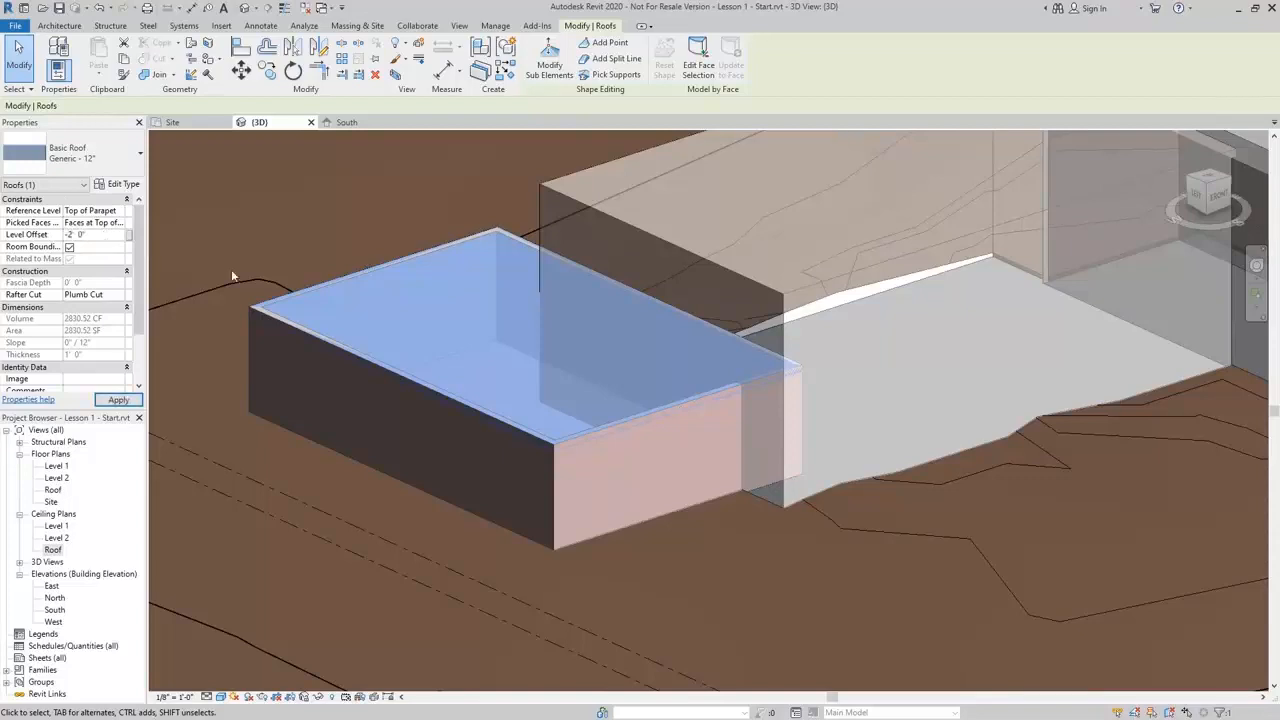
{"action": "key", "text": "Escape"}
Place a Generic - 8" wall by face on the middle mass block's western end face
{"action": "middle_click_drag", "start_coordinate": [543, 337], "coordinate": [451, 506]}
{"action": "scroll", "coordinate": [370, 502], "scroll_direction": "down", "scroll_amount": 2}
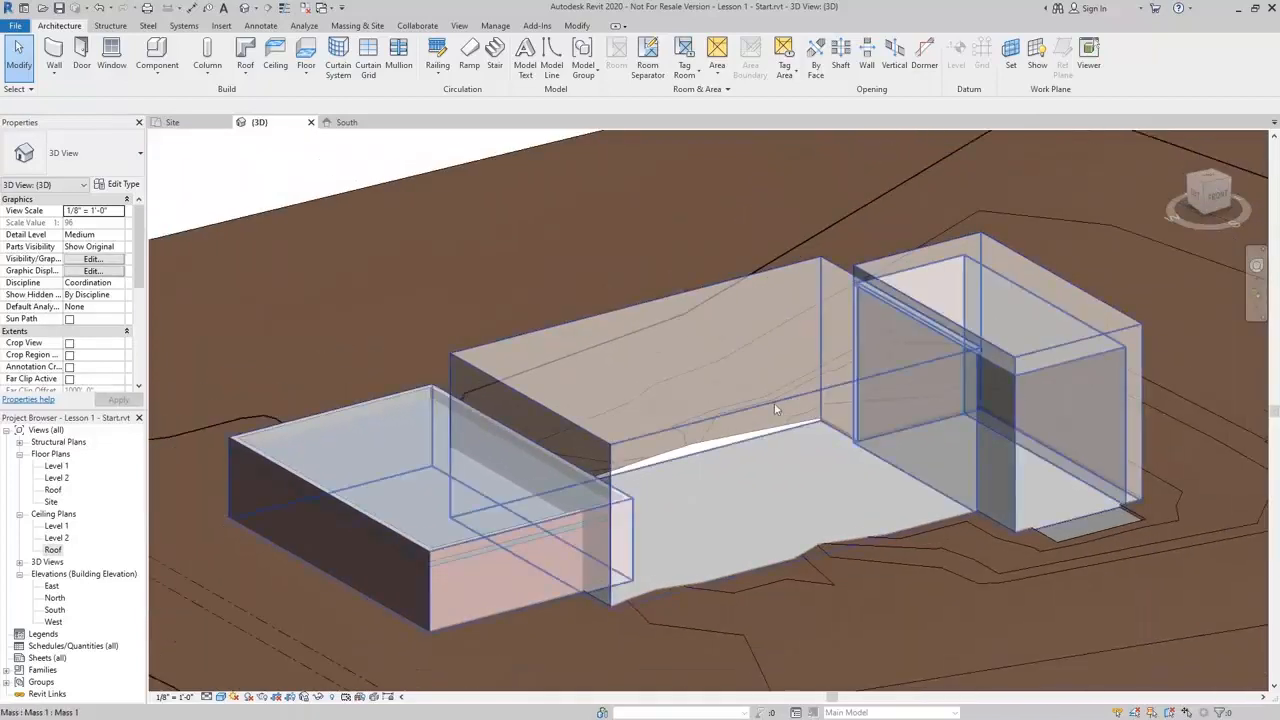
{"action": "middle_click_drag", "start_coordinate": [758, 364], "coordinate": [623, 354]}
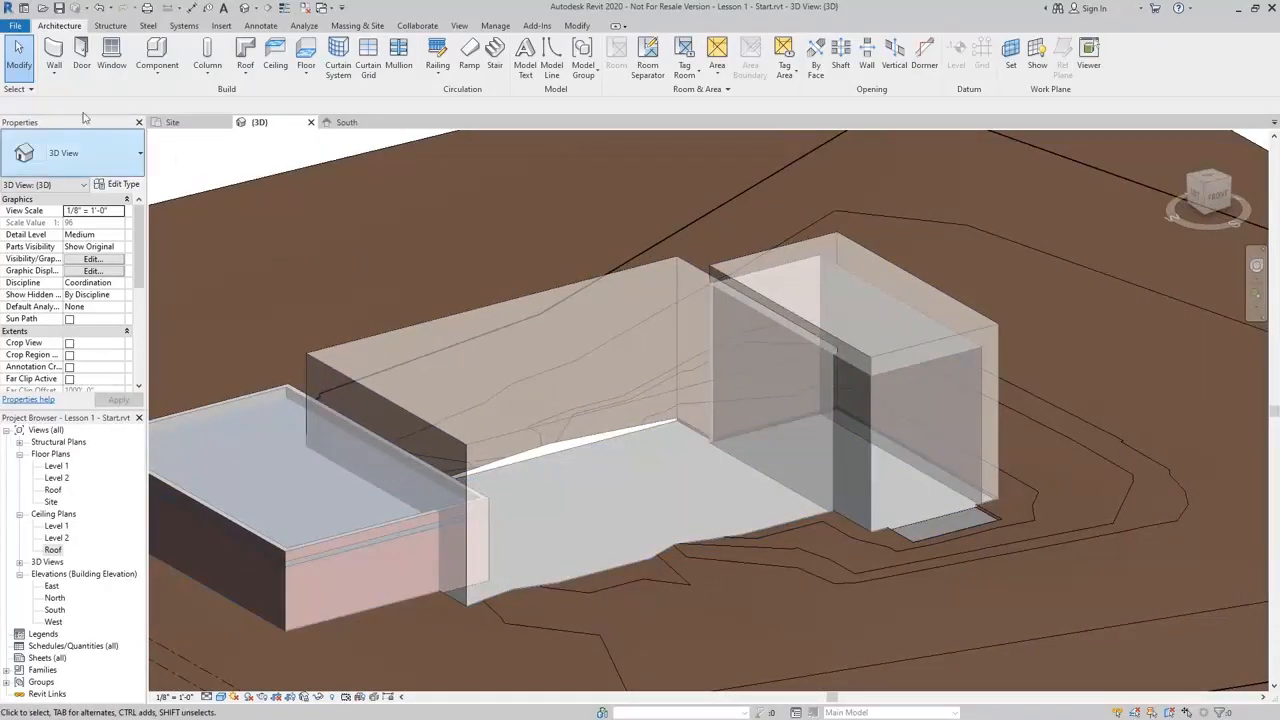
{"action": "left_click", "coordinate": [50, 79]}
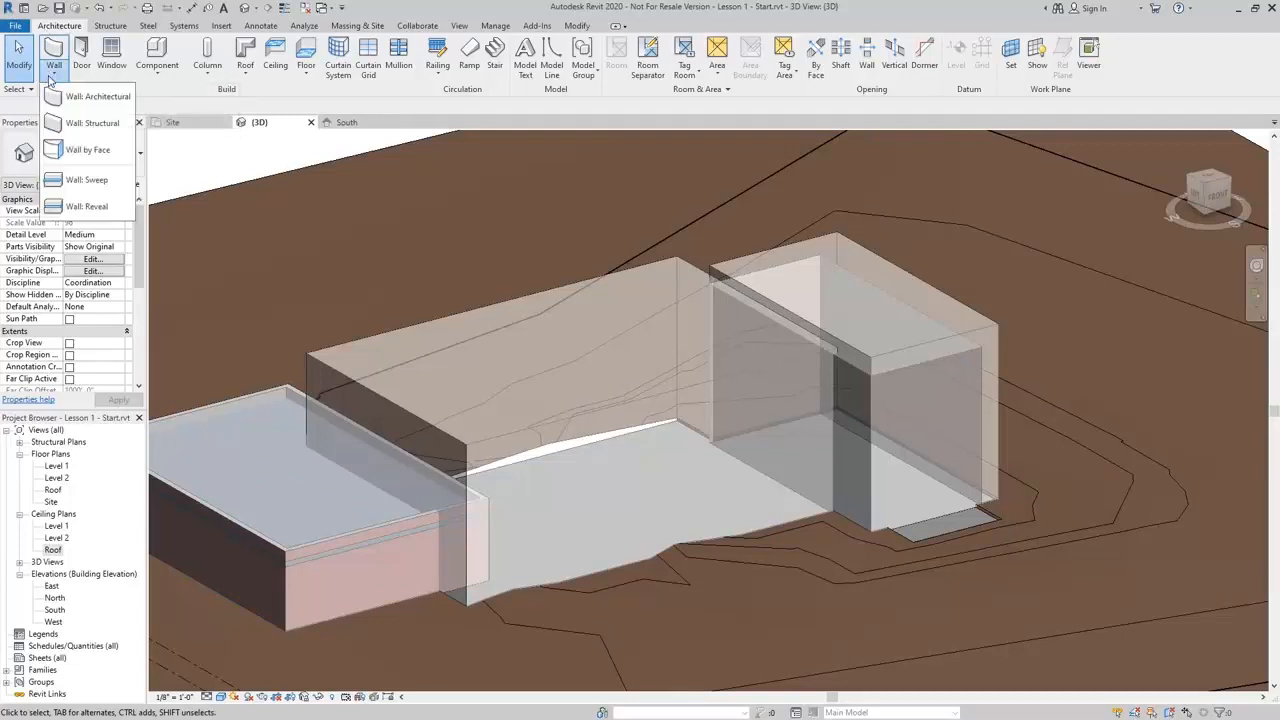
{"action": "left_click", "coordinate": [88, 150]}
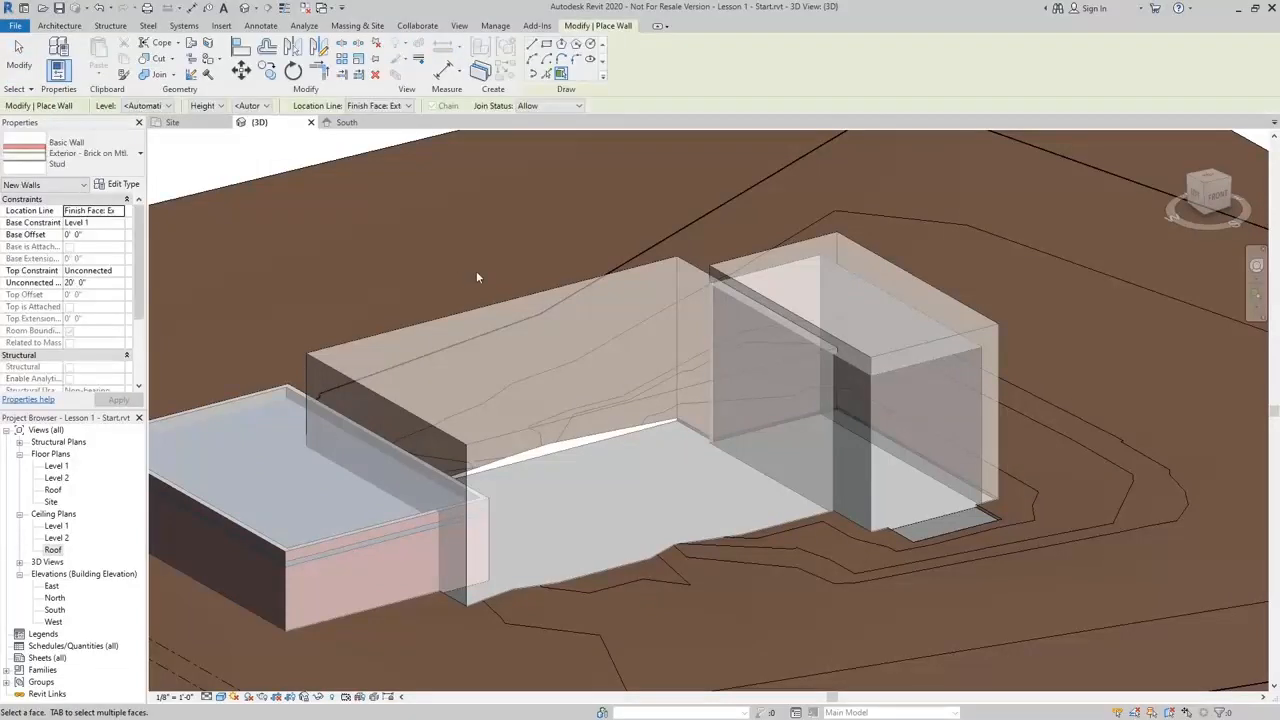
{"action": "middle_click_drag", "start_coordinate": [476, 270], "coordinate": [494, 207]}
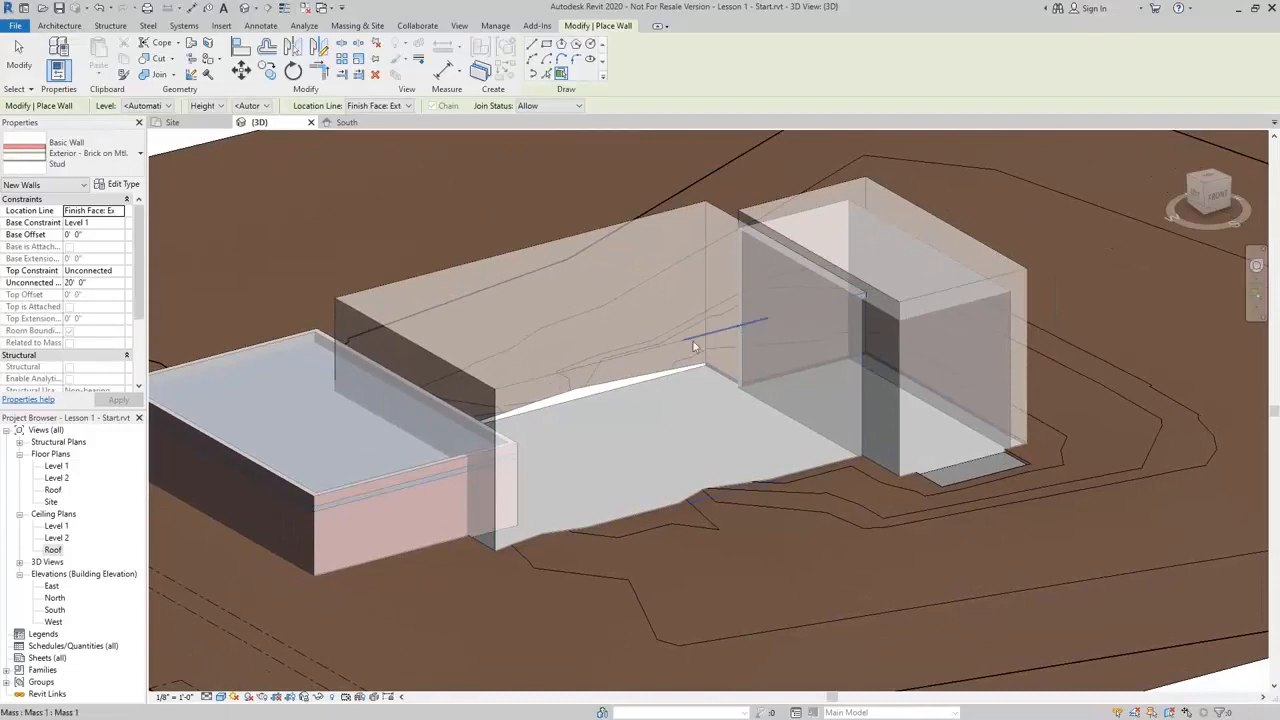
{"action": "left_click", "coordinate": [136, 160]}
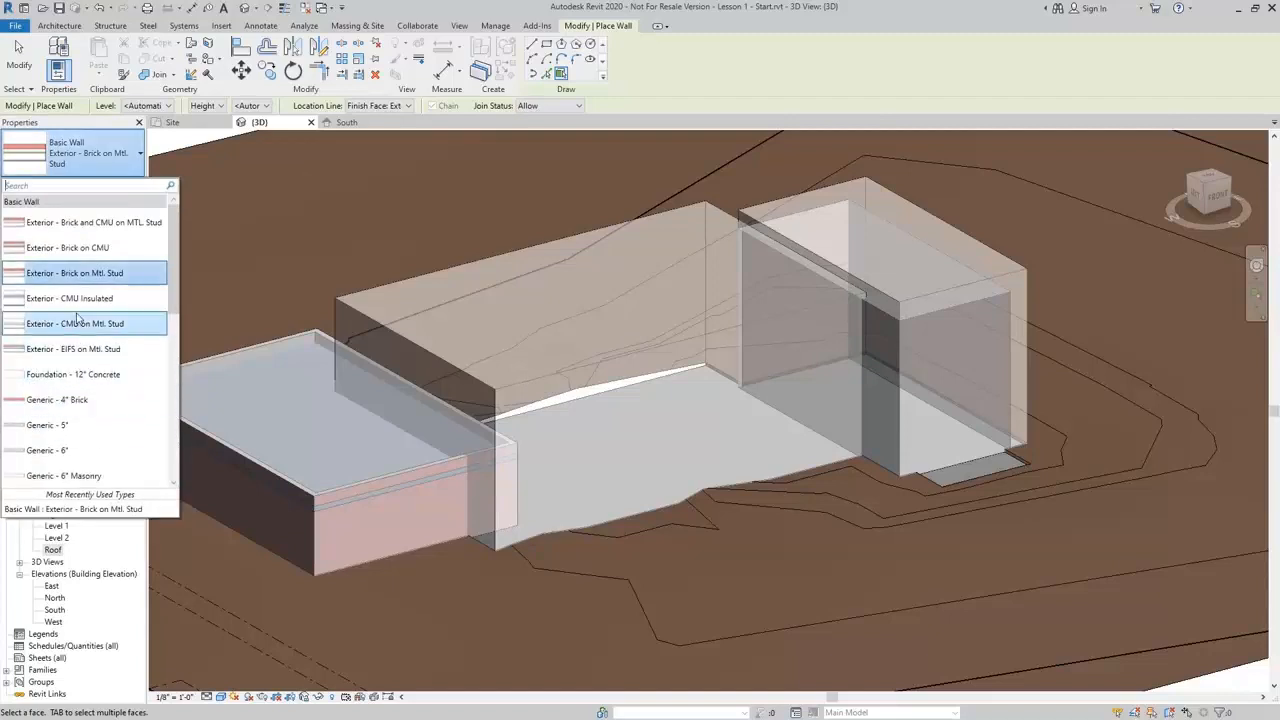
{"action": "scroll", "coordinate": [60, 340], "scroll_direction": "down", "scroll_amount": 3}
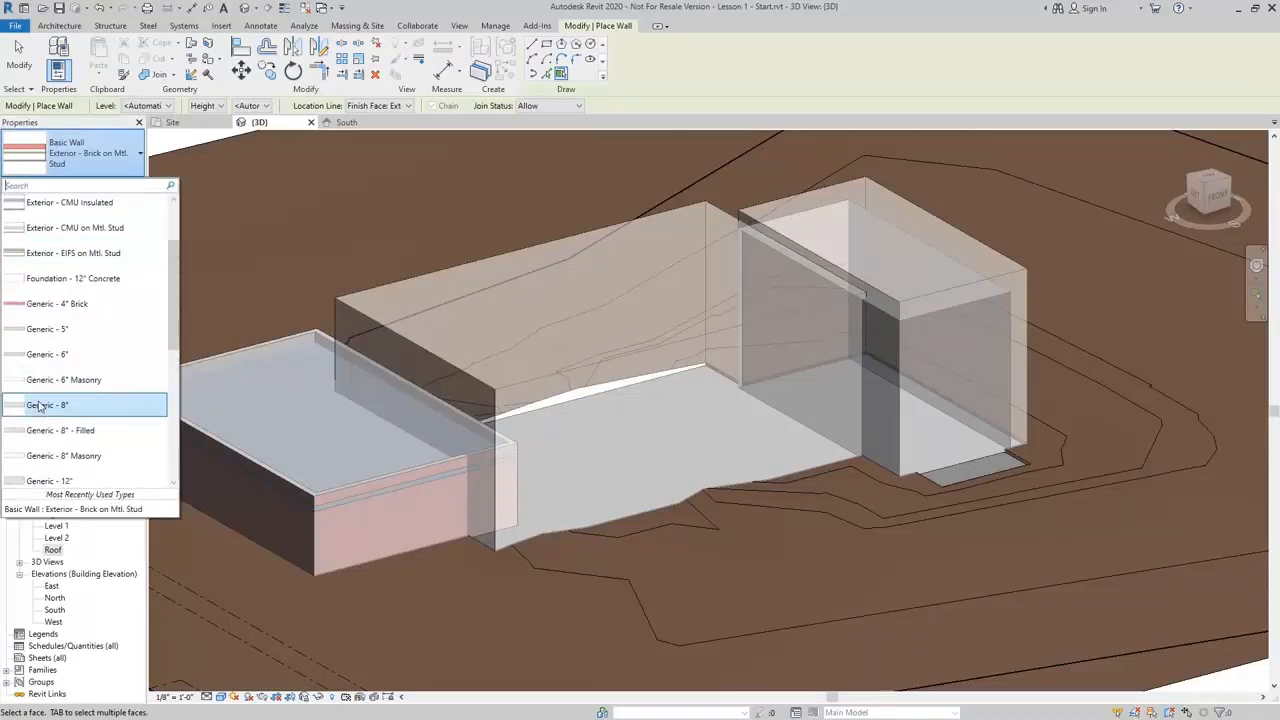
{"action": "left_click", "coordinate": [40, 406]}
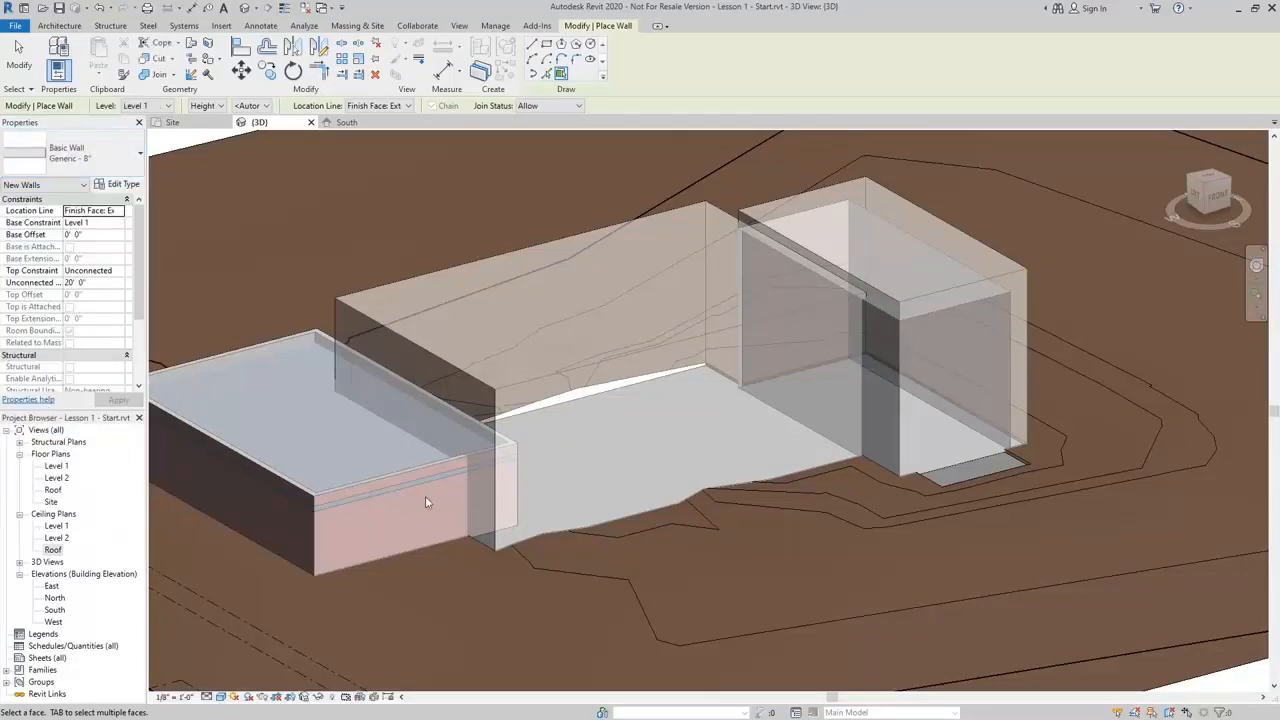
{"action": "left_click", "coordinate": [424, 350]}
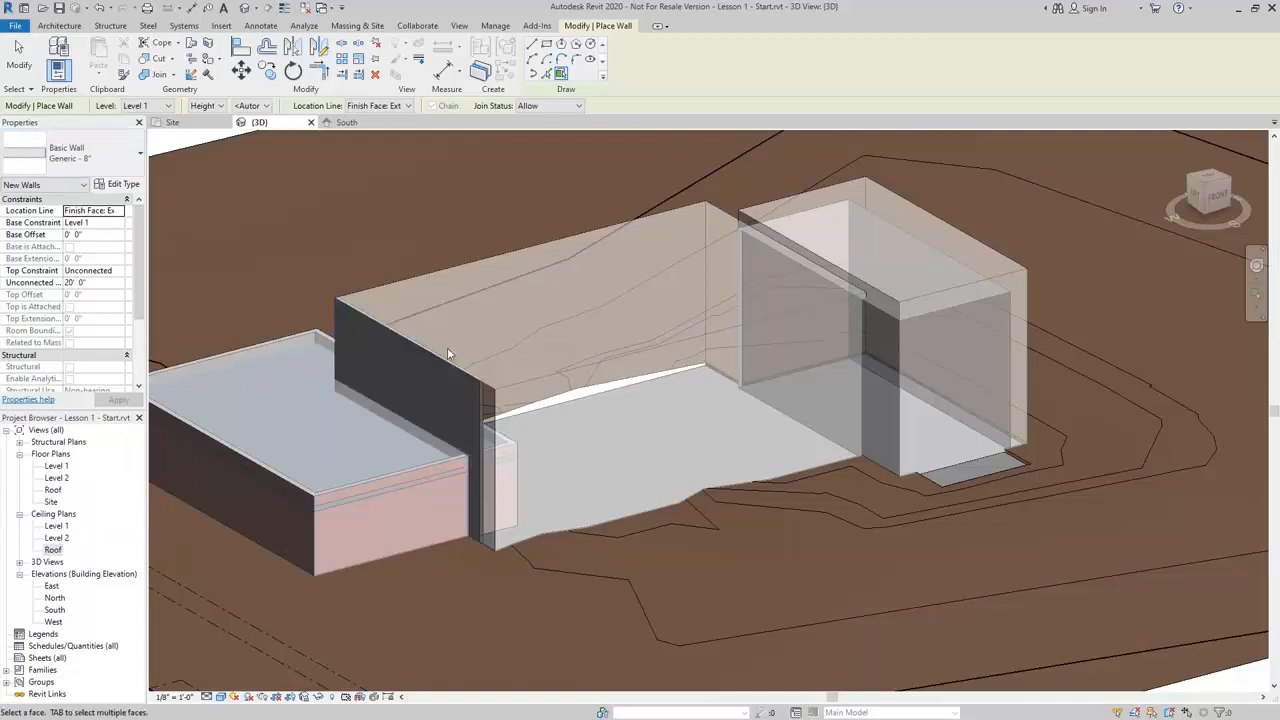
Place Generic - 8" walls by face on the middle mass block's remaining south and north faces
{"action": "left_click", "coordinate": [617, 365]}
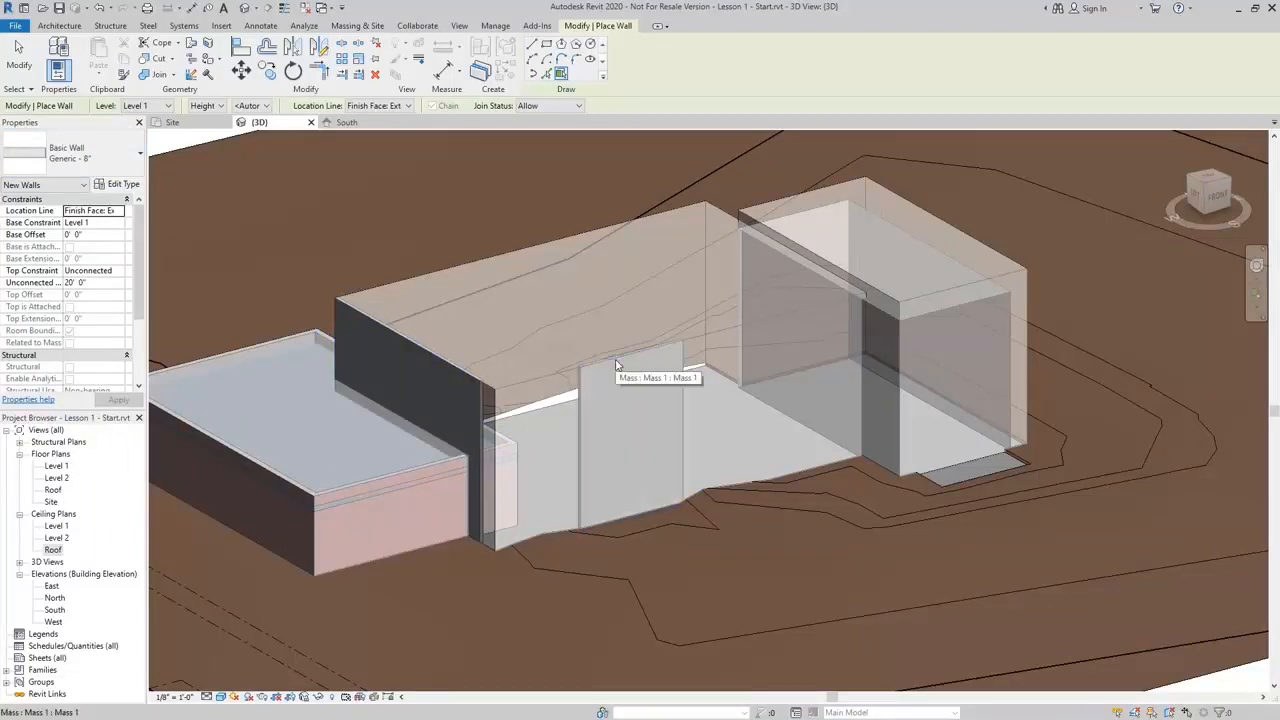
{"action": "left_click", "coordinate": [816, 309]}
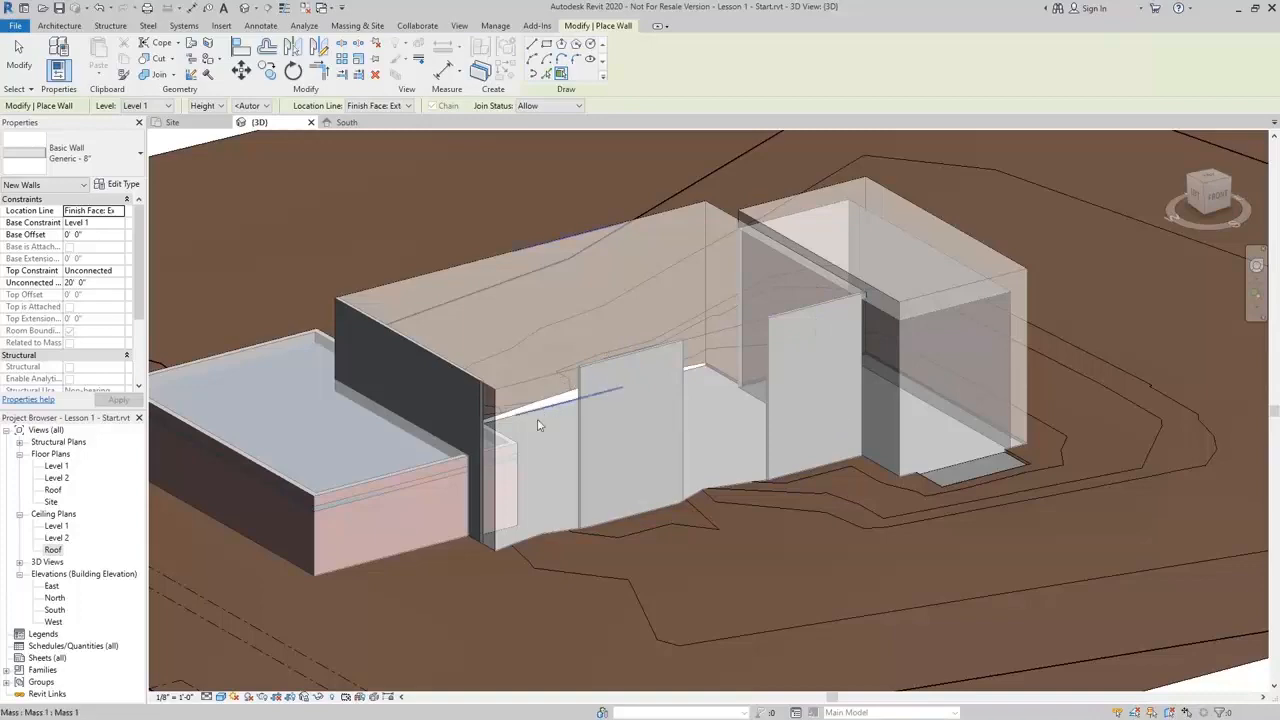
{"action": "middle_click_drag", "start_coordinate": [538, 425], "coordinate": [1019, 411], "text": "shift"}
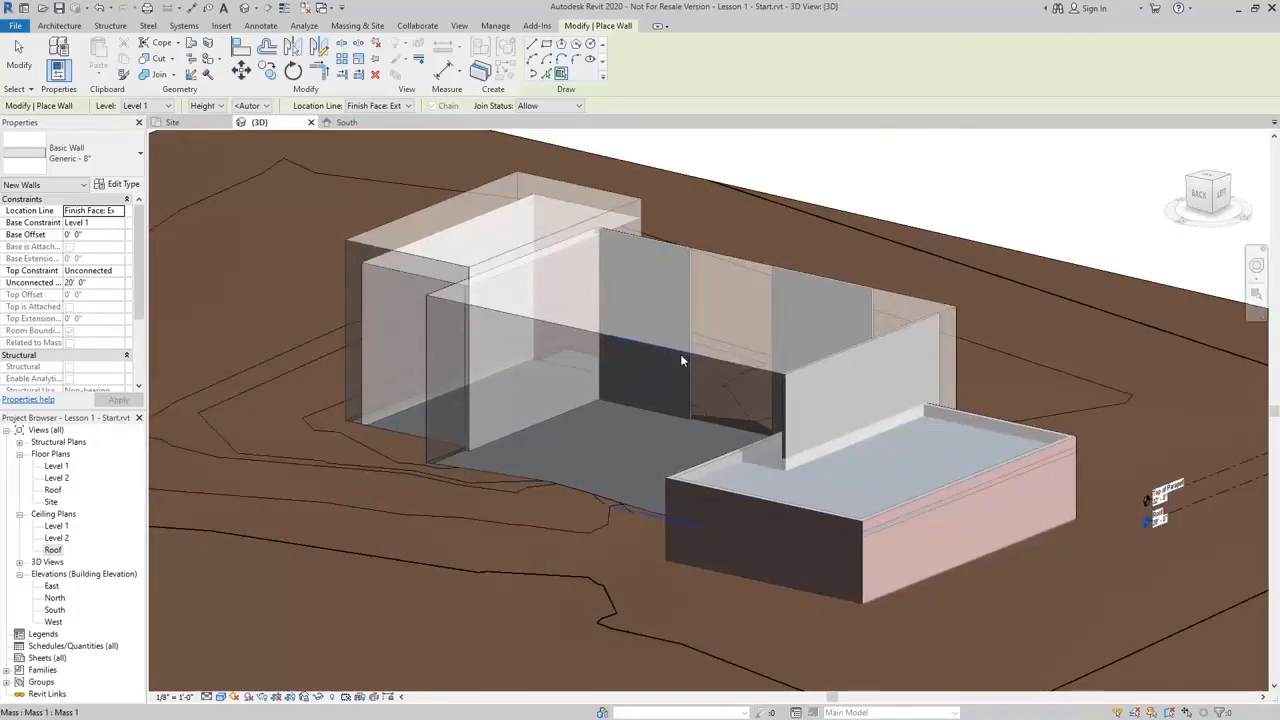
{"action": "left_click", "coordinate": [735, 369]}
{"action": "left_click", "coordinate": [559, 330]}
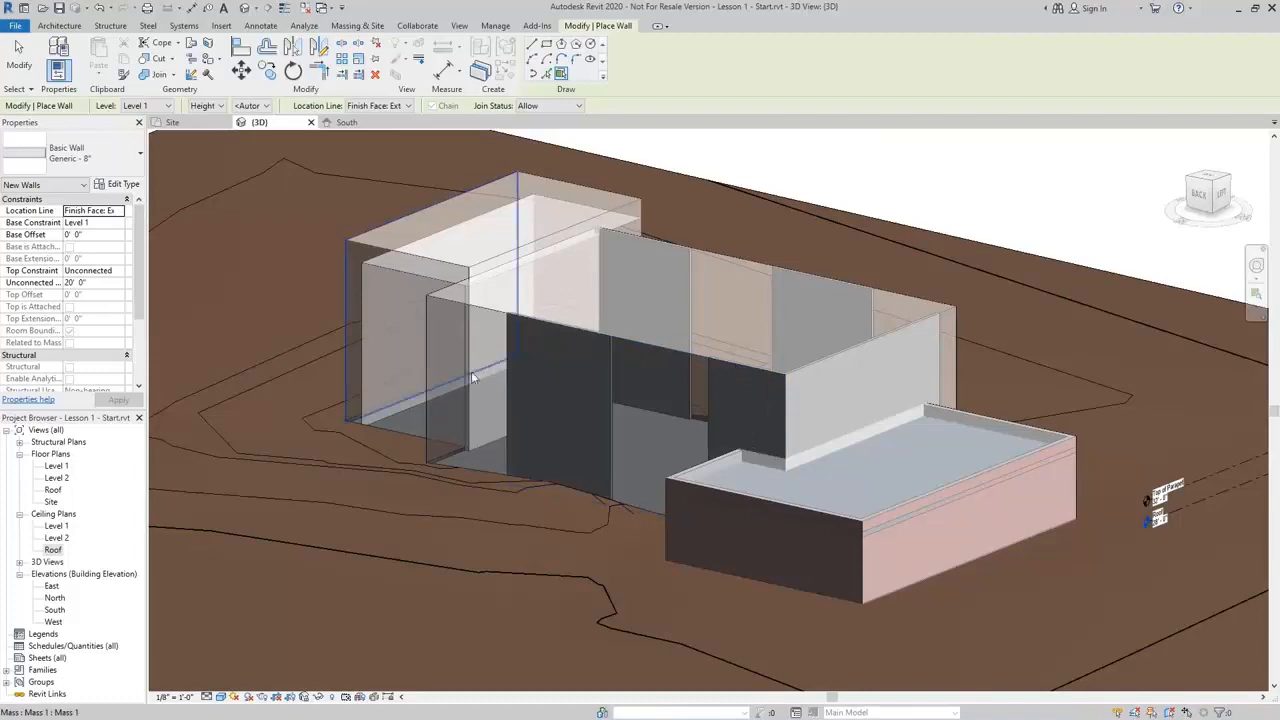
Orbit around the building to inspect the new walls on the middle and eastern mass blocks, then leave the wall command
{"action": "middle_click_drag", "start_coordinate": [471, 371], "coordinate": [548, 470], "text": "shift"}
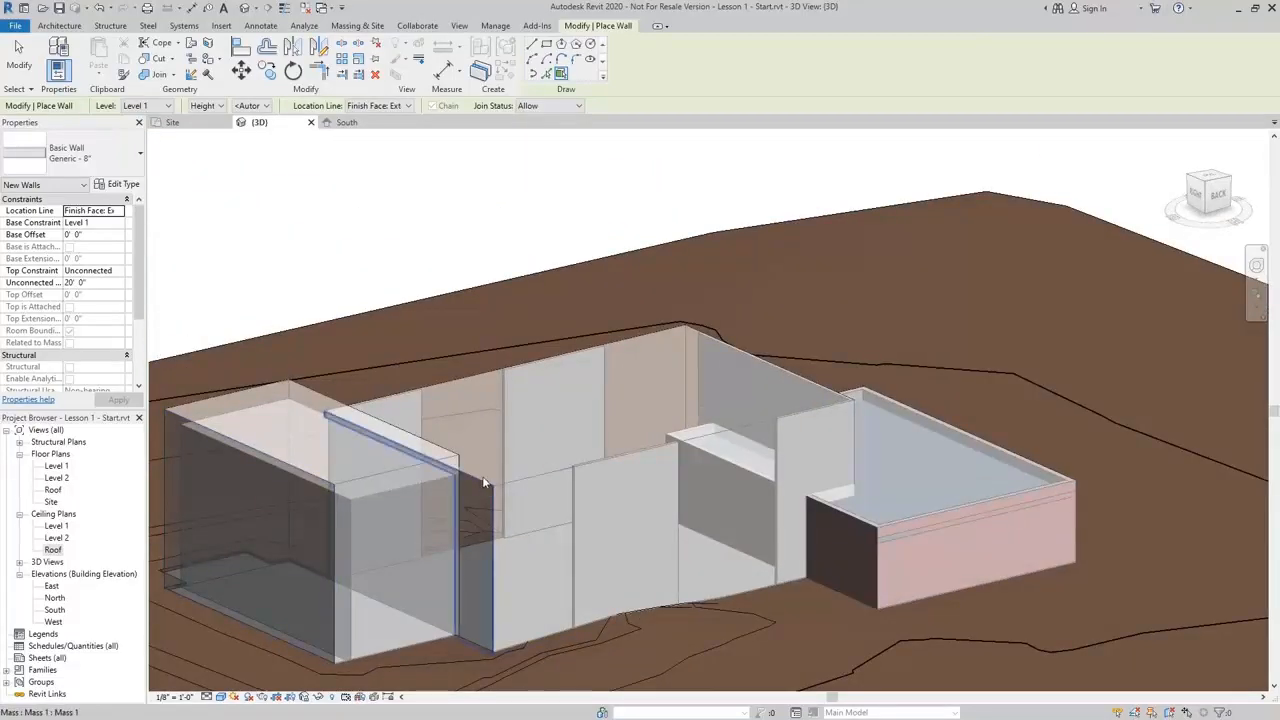
{"action": "middle_click_drag", "start_coordinate": [626, 387], "coordinate": [362, 371], "text": "shift"}
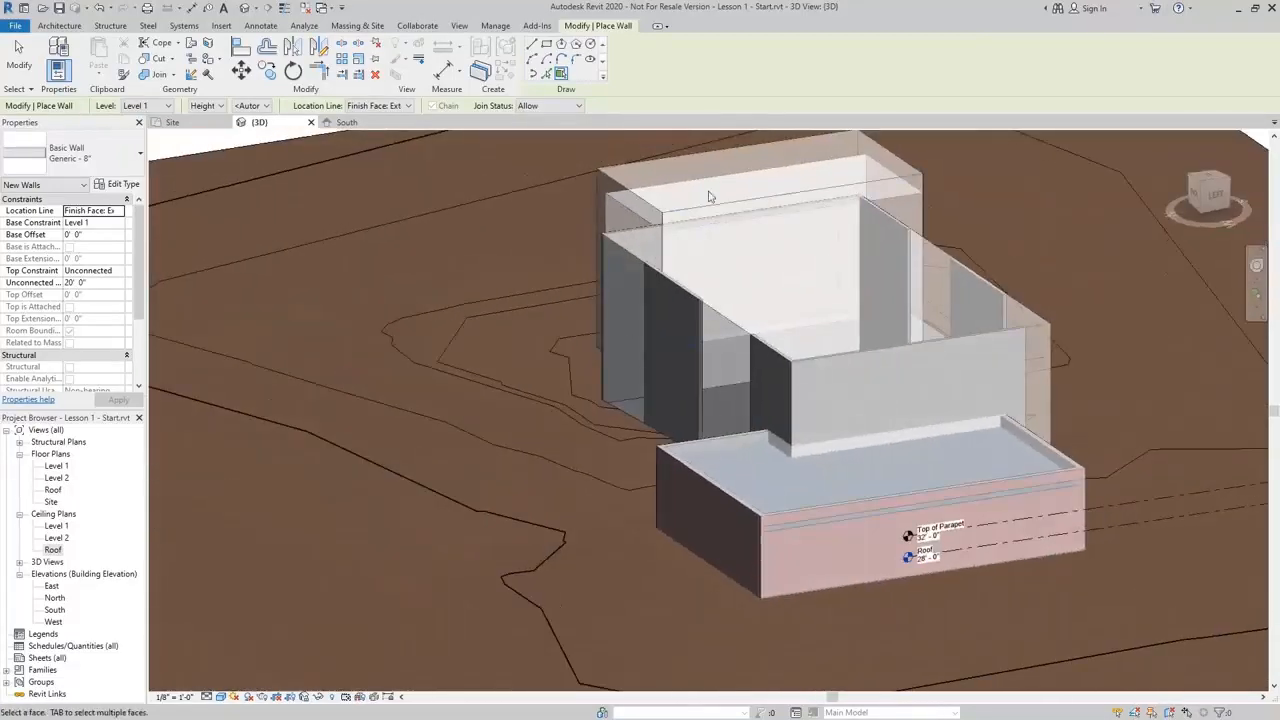
{"action": "middle_click_drag", "start_coordinate": [913, 244], "coordinate": [774, 537], "text": "shift"}
{"action": "scroll", "coordinate": [690, 527], "scroll_direction": "down", "scroll_amount": 2}
{"action": "scroll", "coordinate": [509, 457], "scroll_direction": "up", "scroll_amount": 2}
{"action": "scroll", "coordinate": [500, 470], "scroll_direction": "down", "scroll_amount": 2}
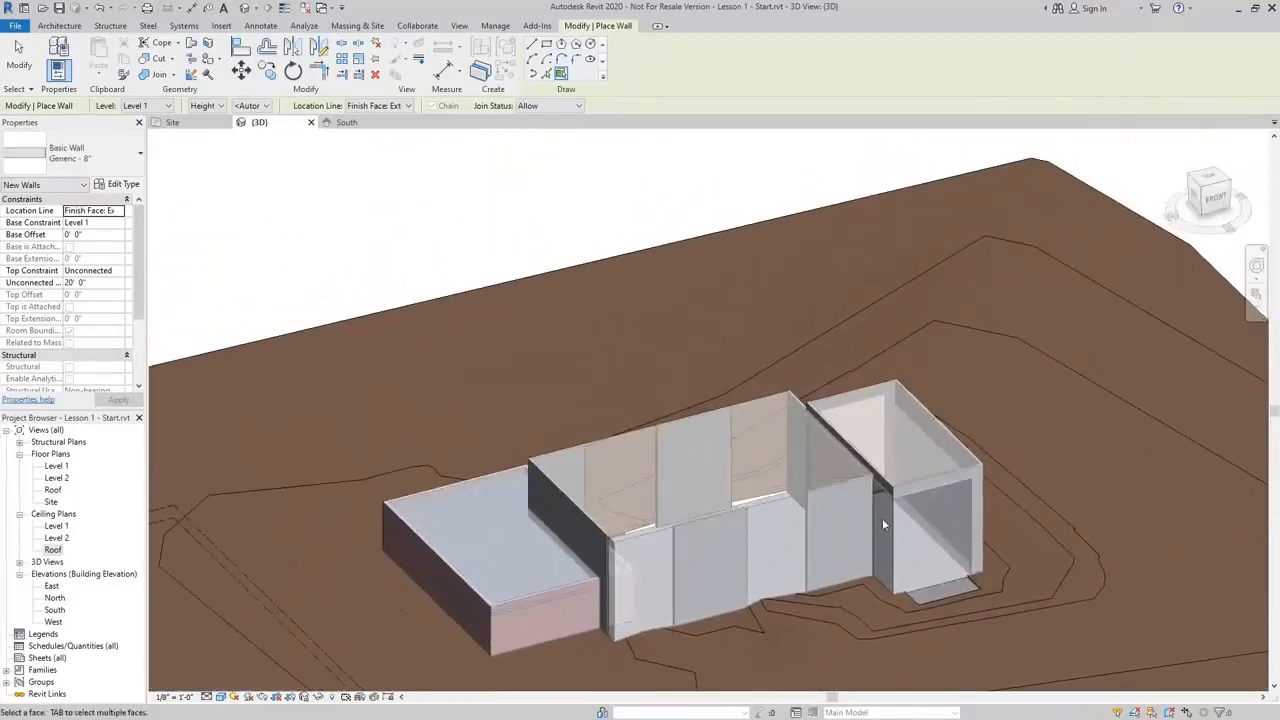
{"action": "scroll", "coordinate": [880, 520], "scroll_direction": "up", "scroll_amount": 3}
{"action": "middle_click_drag", "start_coordinate": [877, 517], "coordinate": [697, 530]}
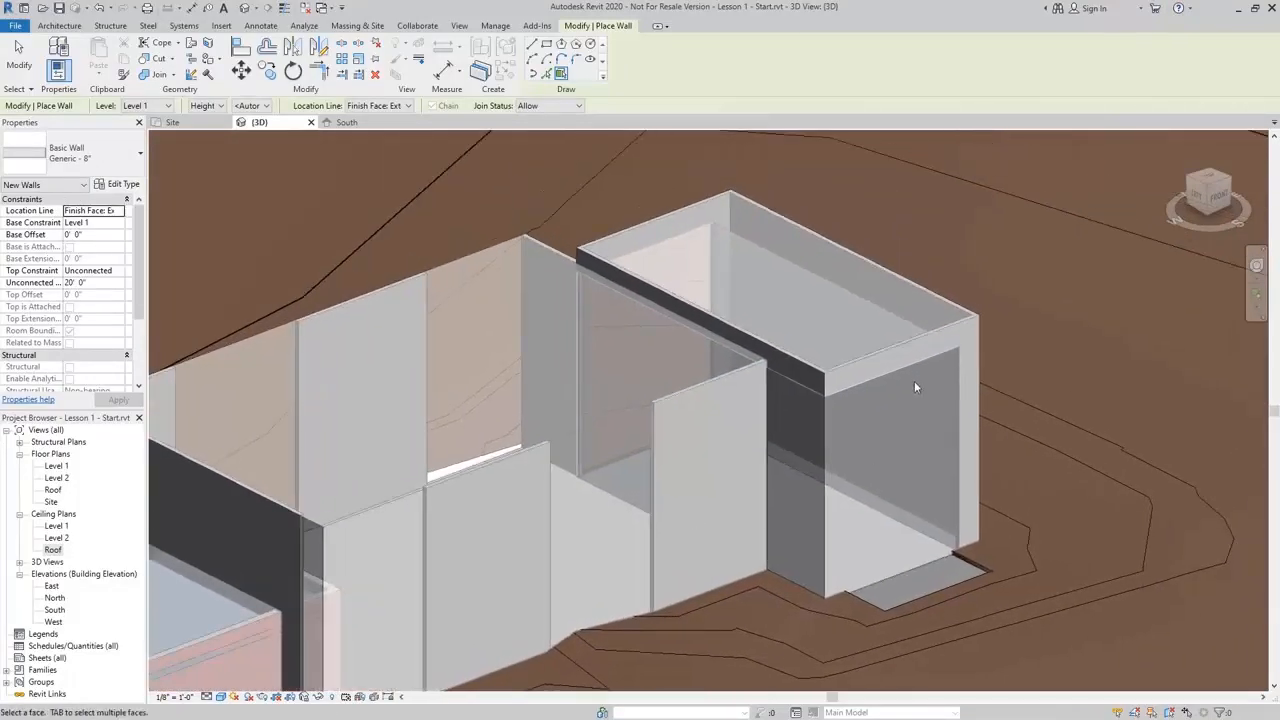
{"action": "key", "text": "Escape"}
{"action": "key", "text": "Escape"}
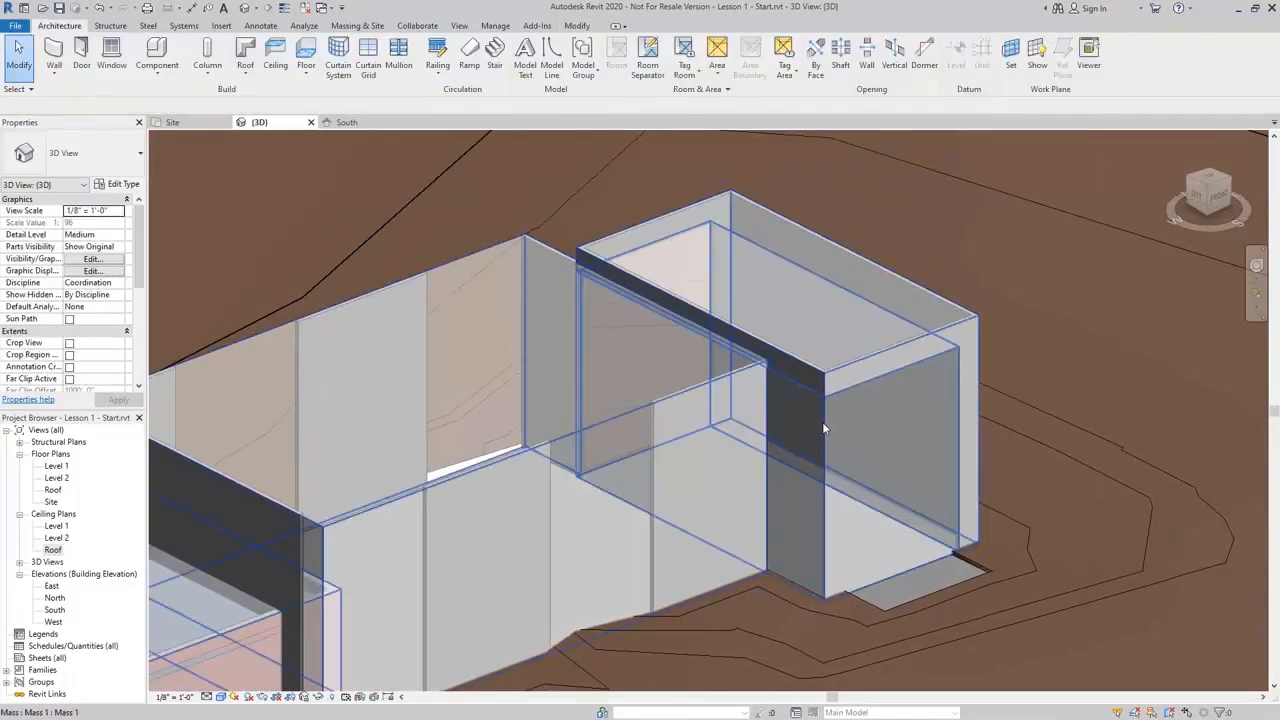
Edit the mass in place and move the eastern block's recessed end face inward
{"action": "left_click", "coordinate": [824, 429]}
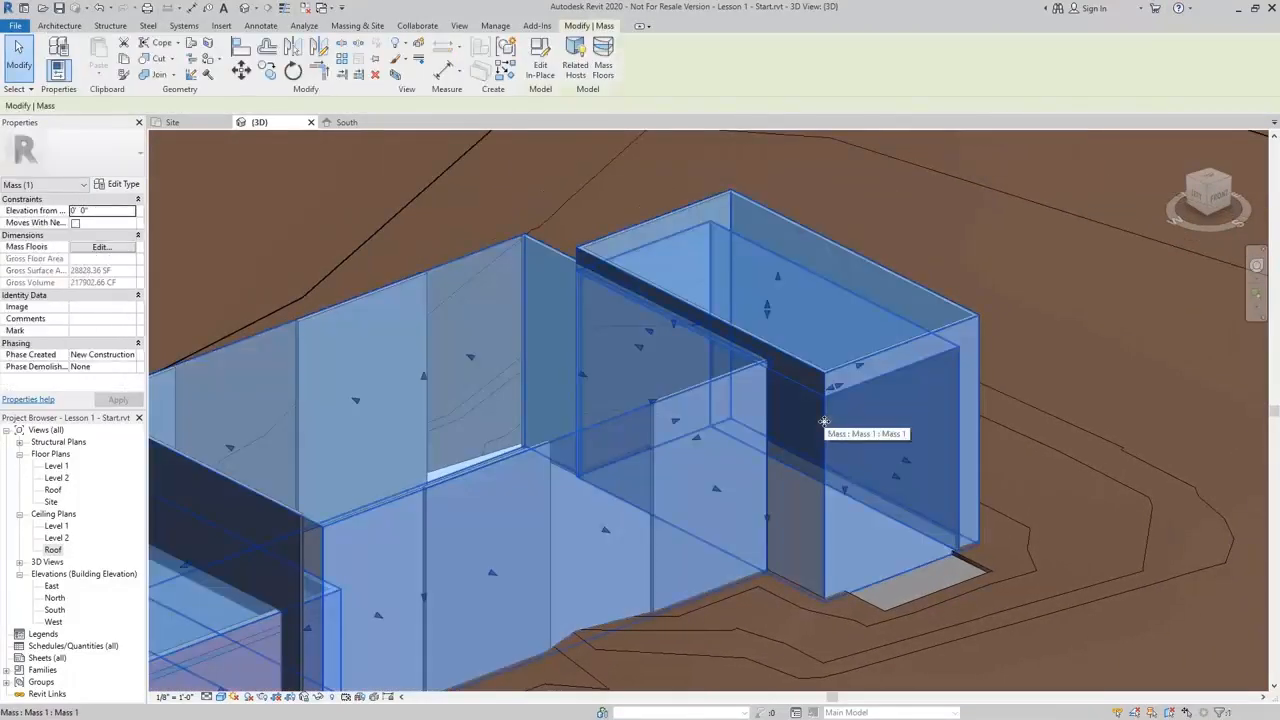
{"action": "left_click", "coordinate": [541, 68]}
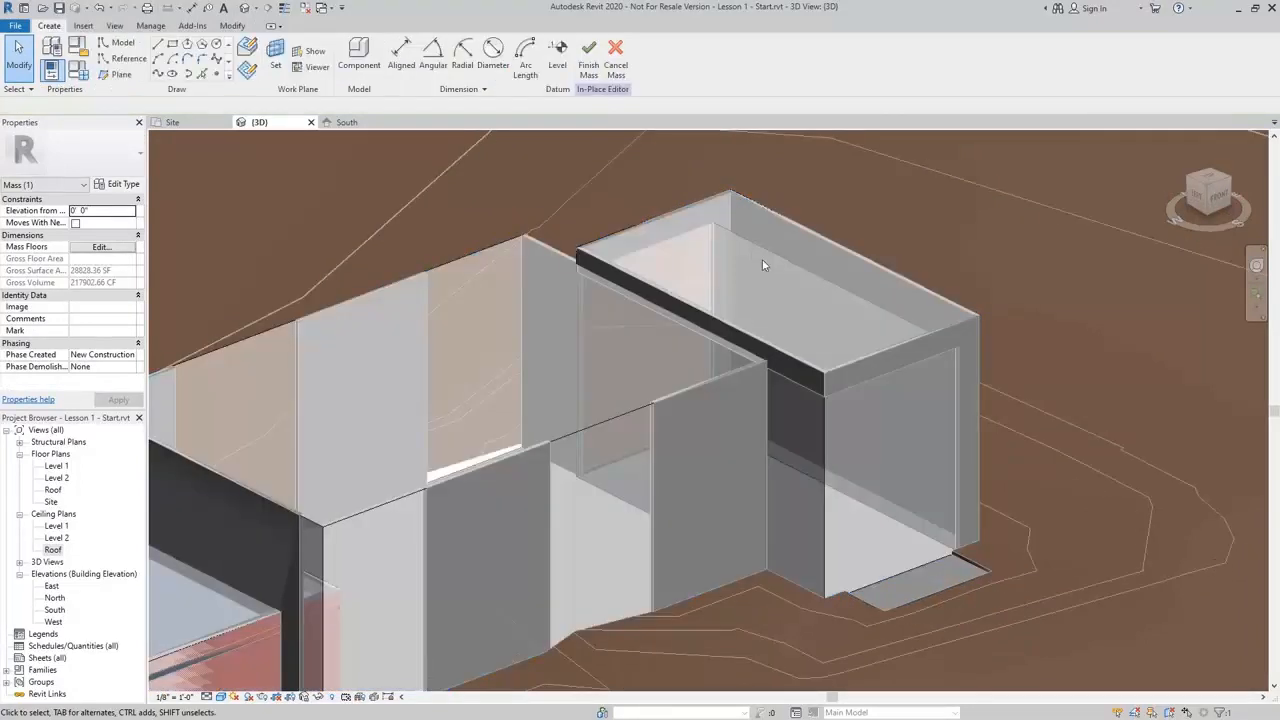
{"action": "left_click", "coordinate": [886, 577]}
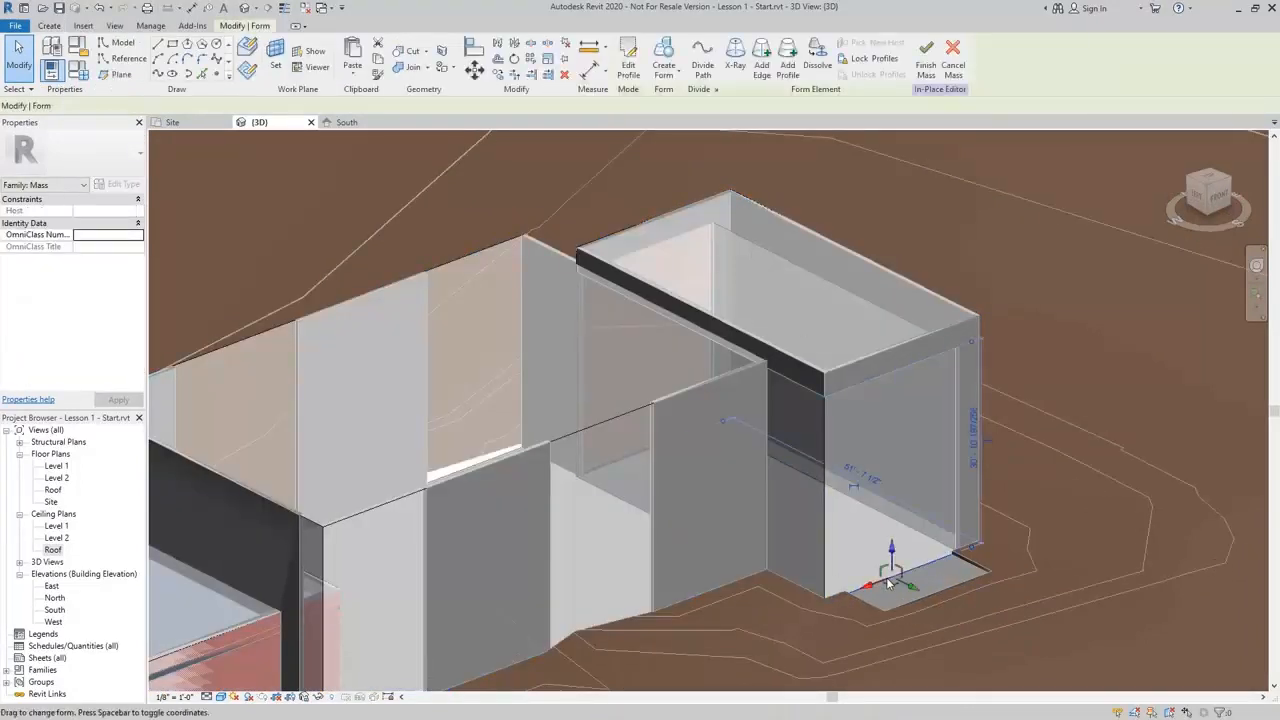
{"action": "middle_click_drag", "start_coordinate": [914, 497], "coordinate": [876, 534], "text": "shift"}
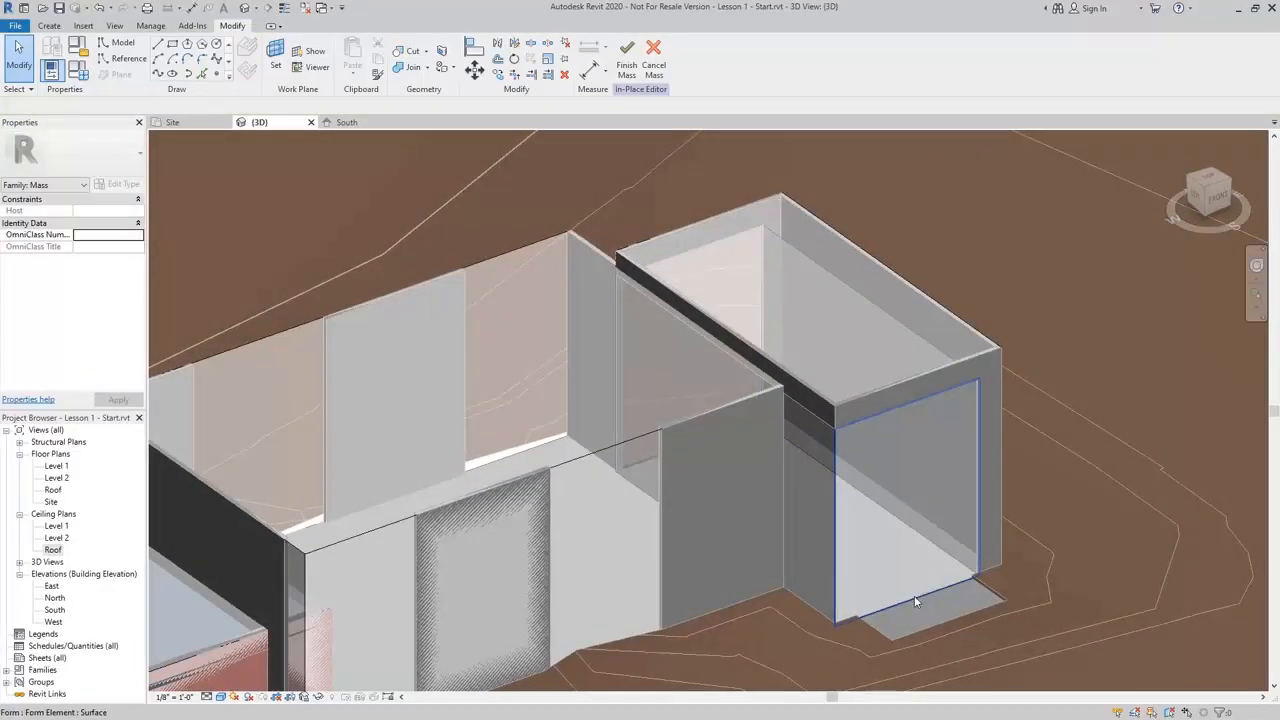
{"action": "left_click", "coordinate": [911, 569]}
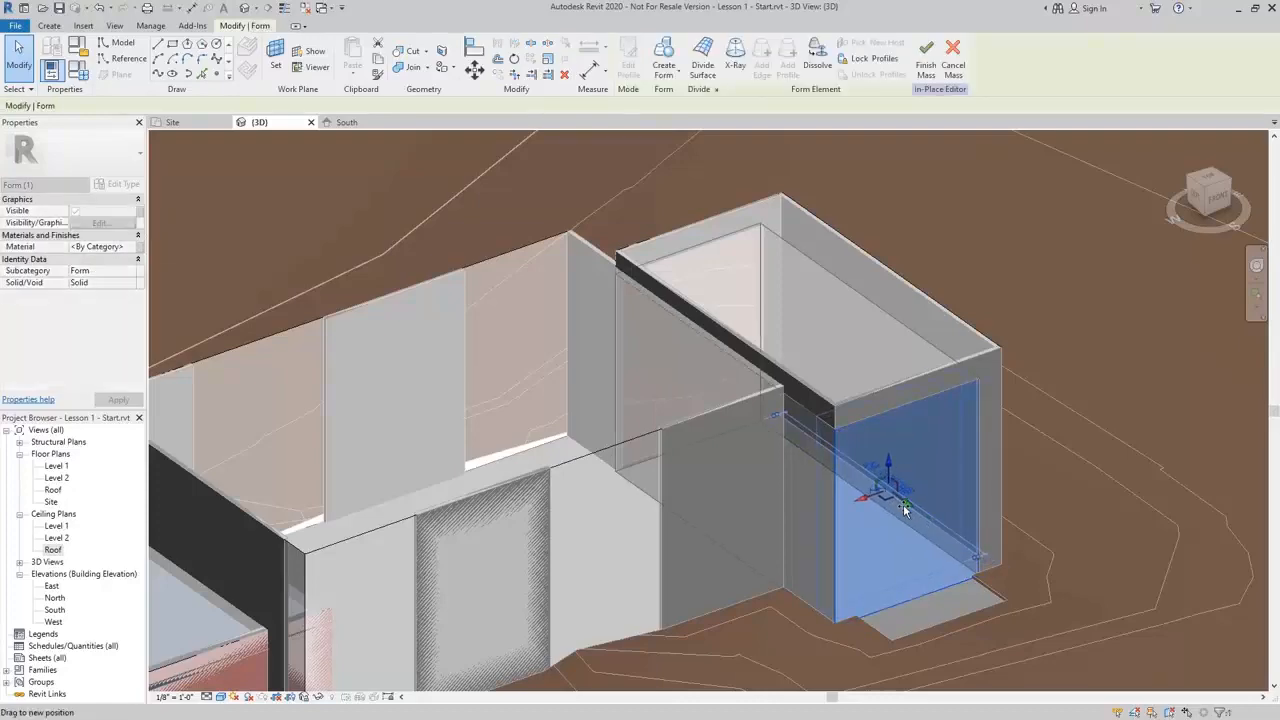
{"action": "middle_click_drag", "start_coordinate": [938, 579], "coordinate": [773, 577], "text": "shift"}
Adjust the remaining faces of the eastern block's recessed entrance and finish the in-place mass
{"action": "scroll", "coordinate": [765, 595], "scroll_direction": "up", "scroll_amount": 3}
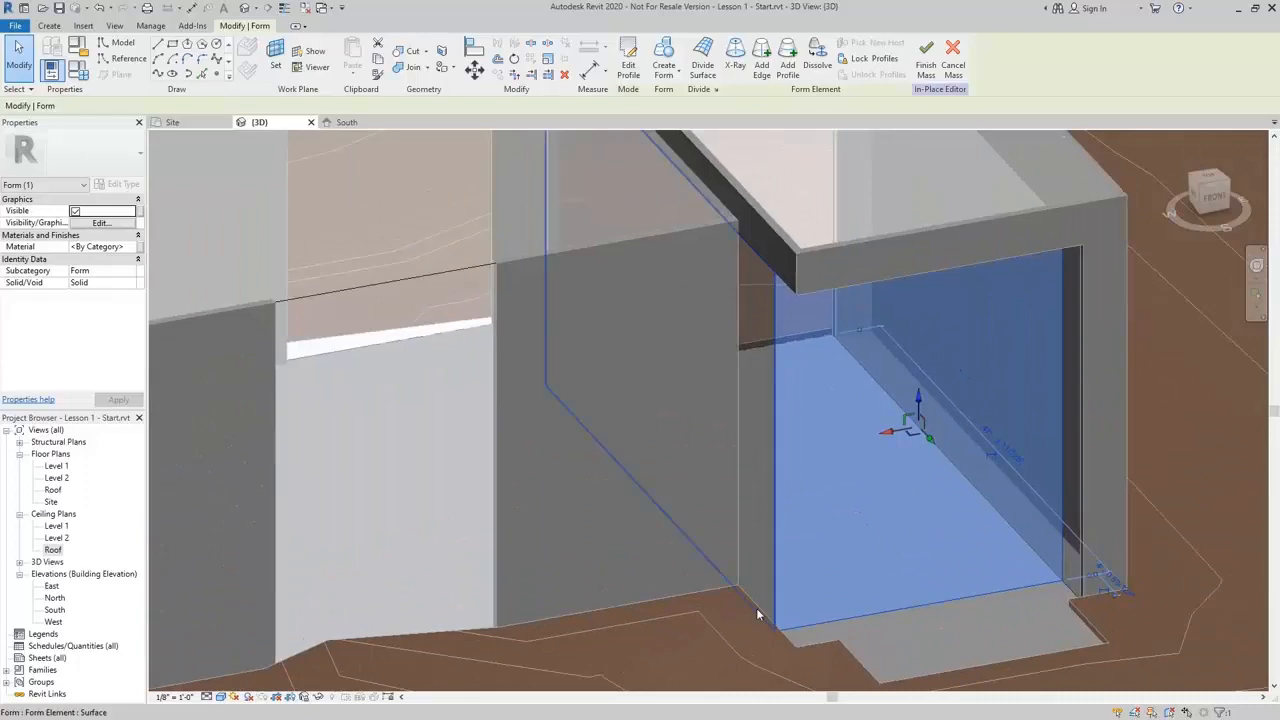
{"action": "left_click", "coordinate": [757, 602]}
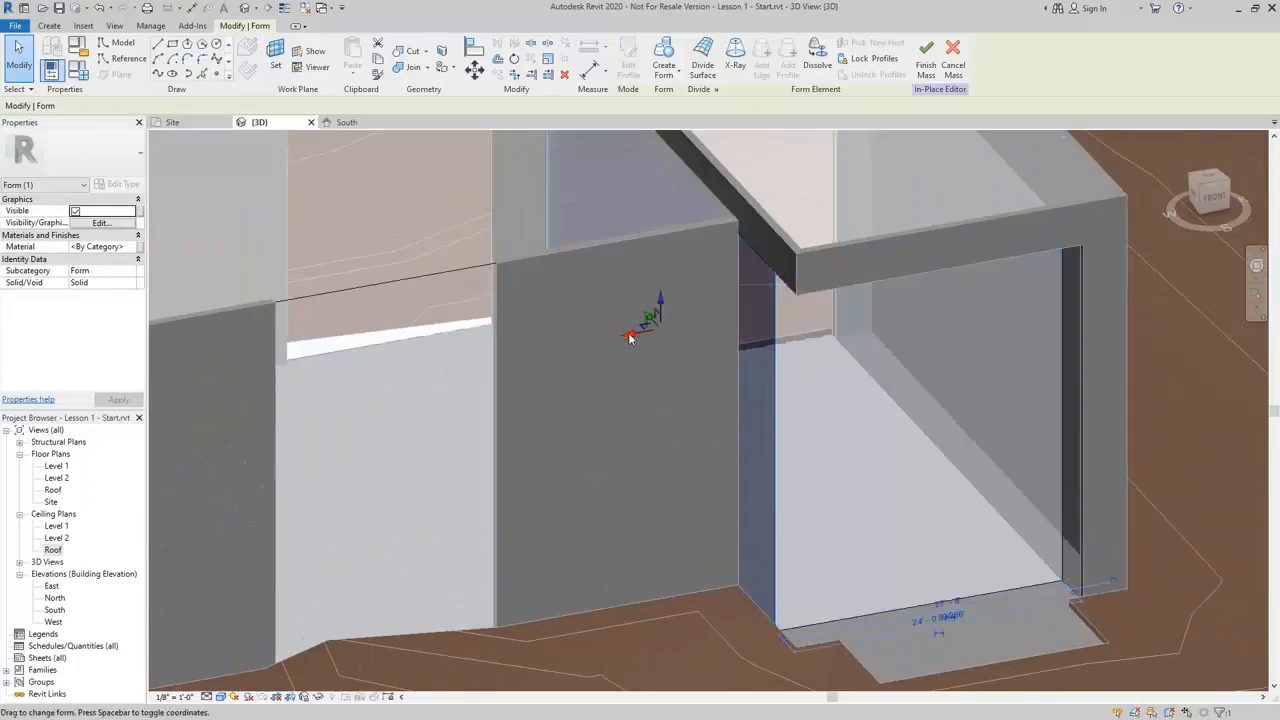
{"action": "scroll", "coordinate": [686, 363], "scroll_direction": "down", "scroll_amount": 2}
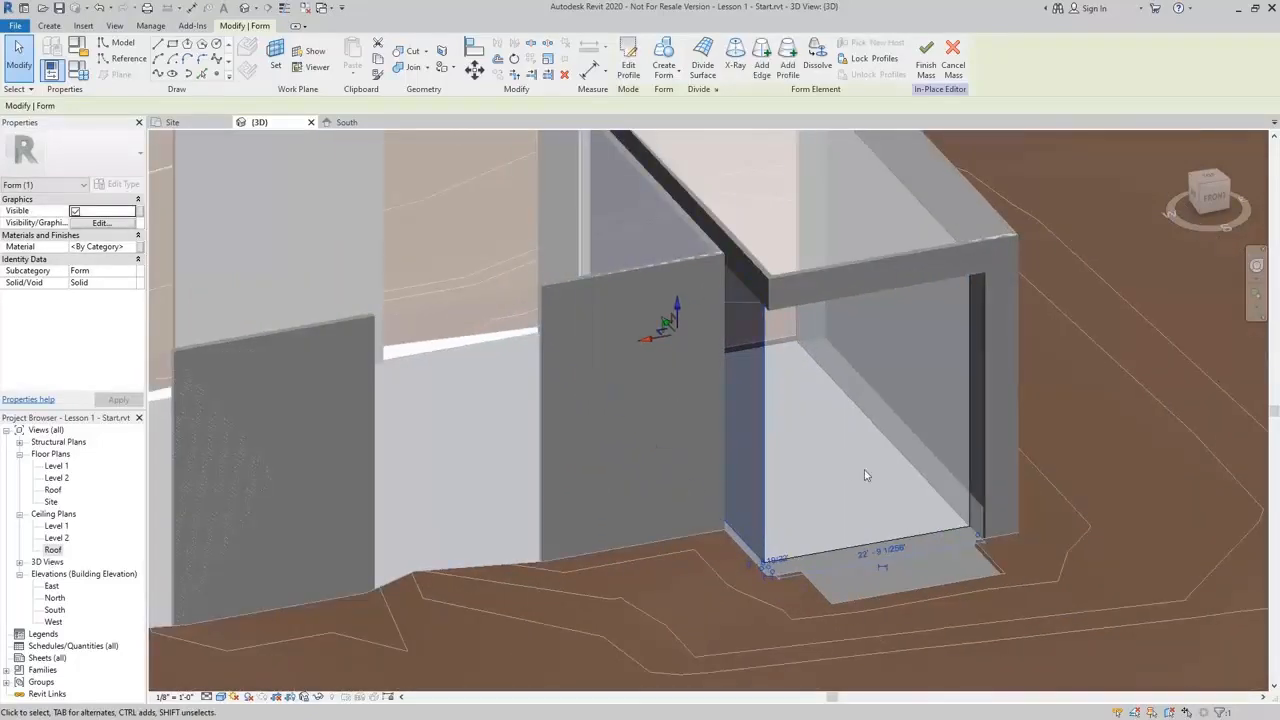
{"action": "middle_click_drag", "start_coordinate": [866, 476], "coordinate": [680, 571], "text": "shift"}
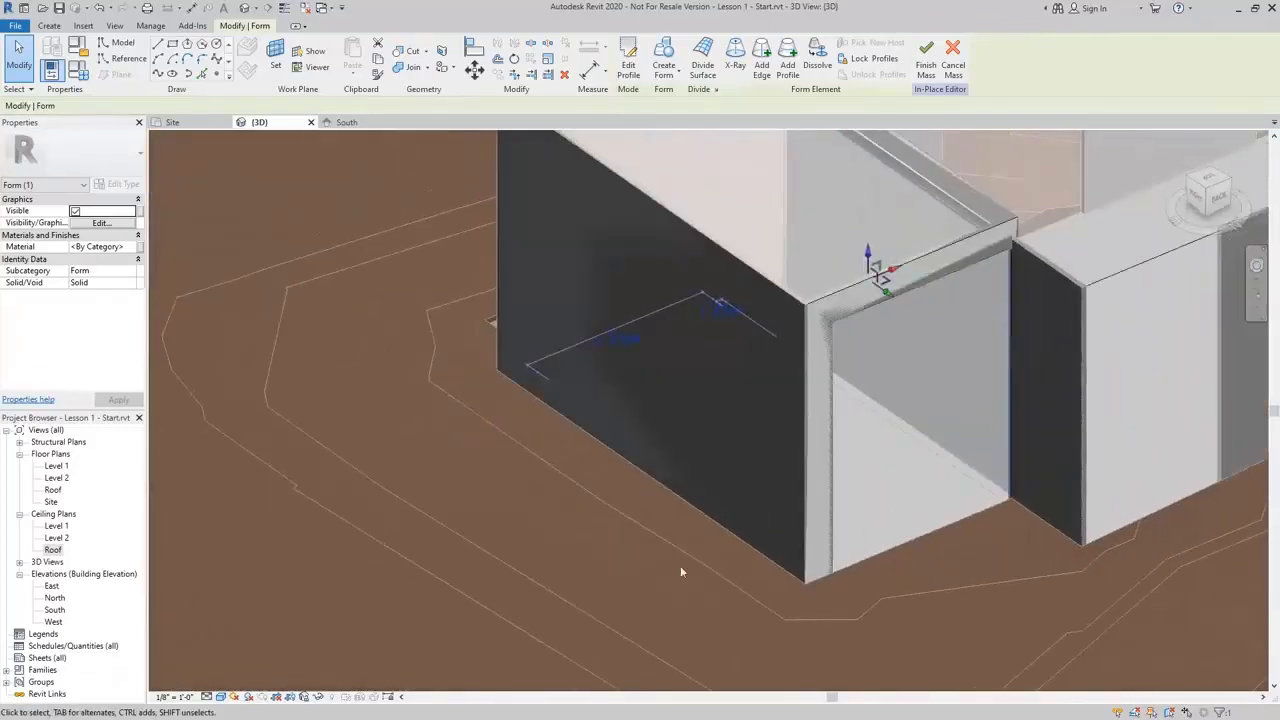
{"action": "left_click", "coordinate": [908, 541]}
{"action": "left_click_drag", "start_coordinate": [940, 427], "coordinate": [910, 411]}
{"action": "middle_click_drag", "start_coordinate": [796, 494], "coordinate": [1055, 490], "text": "shift"}
{"action": "scroll", "coordinate": [655, 434], "scroll_direction": "down", "scroll_amount": 2}
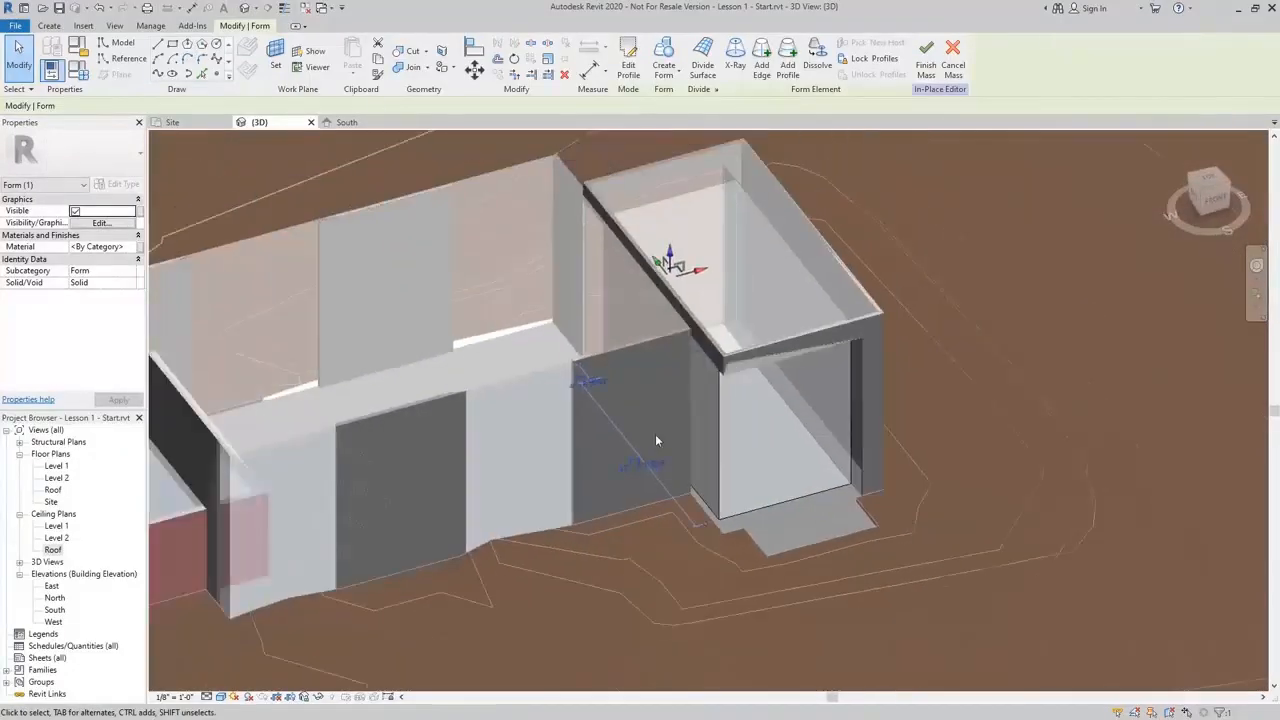
{"action": "middle_click_drag", "start_coordinate": [655, 434], "coordinate": [686, 537]}
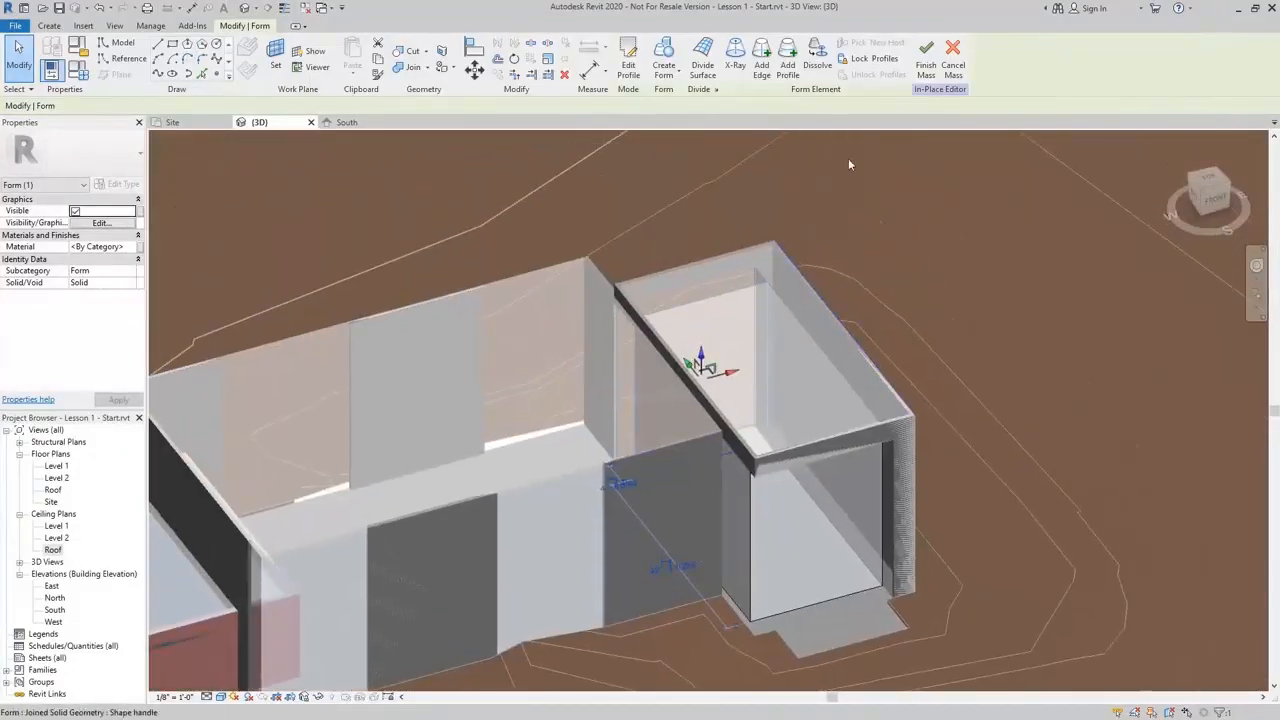
{"action": "left_click", "coordinate": [925, 65]}
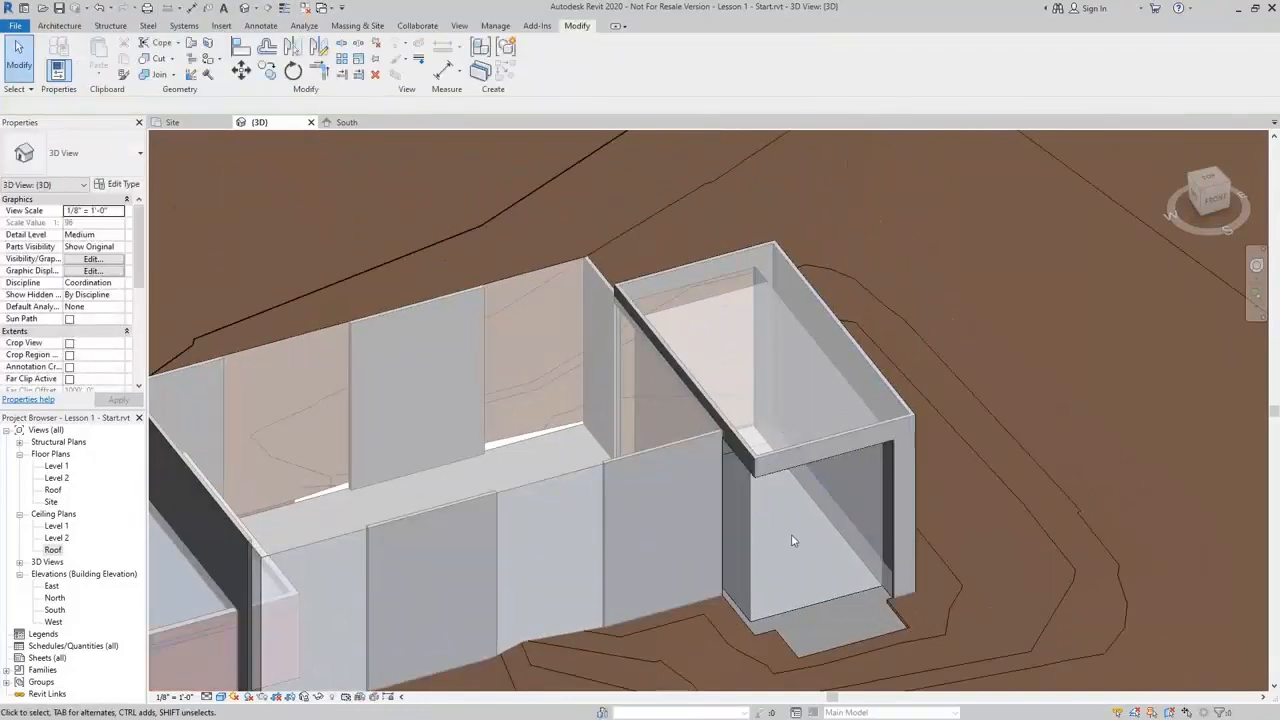
Place Curtain Wall Exterior Glazing walls by face on the recessed south faces of the middle and eastern blocks
{"action": "middle_click_drag", "start_coordinate": [792, 541], "coordinate": [934, 486]}
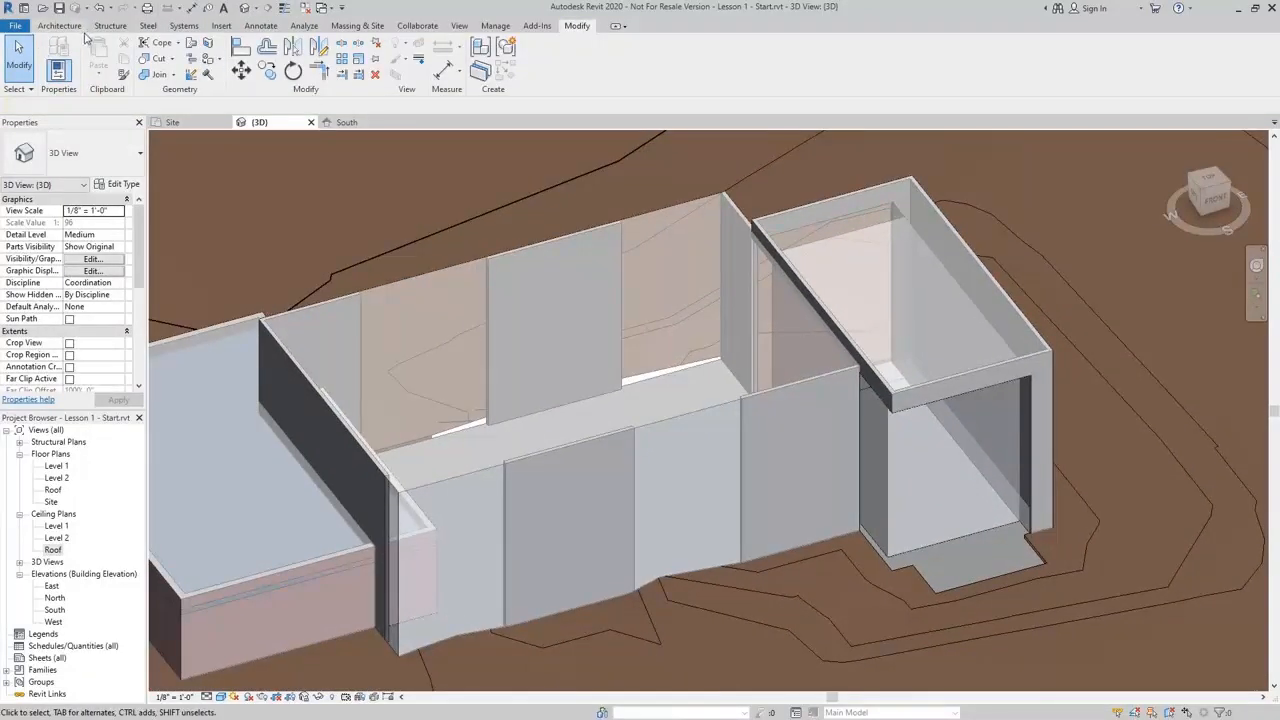
{"action": "left_click", "coordinate": [60, 26]}
{"action": "left_click", "coordinate": [54, 74]}
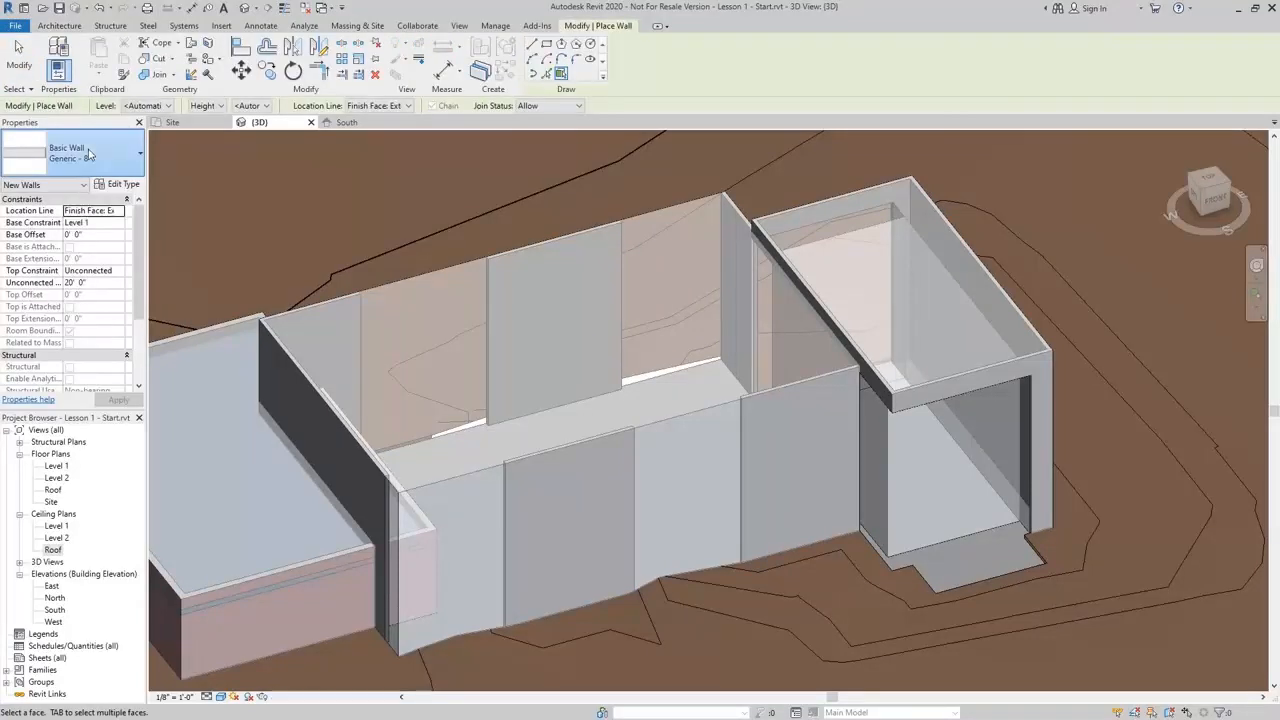
{"action": "left_click", "coordinate": [100, 155]}
{"action": "scroll", "coordinate": [63, 462], "scroll_direction": "down", "scroll_amount": 2}
{"action": "scroll", "coordinate": [63, 462], "scroll_direction": "down", "scroll_amount": 2}
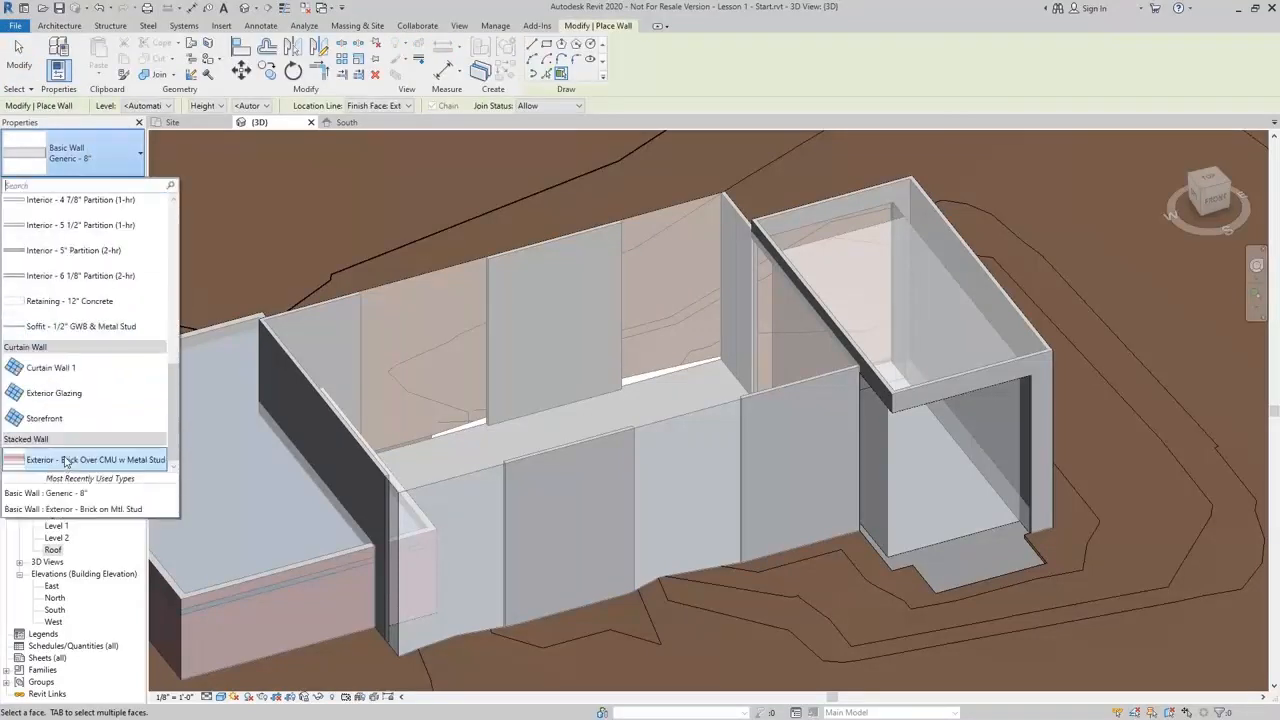
{"action": "left_click", "coordinate": [60, 395]}
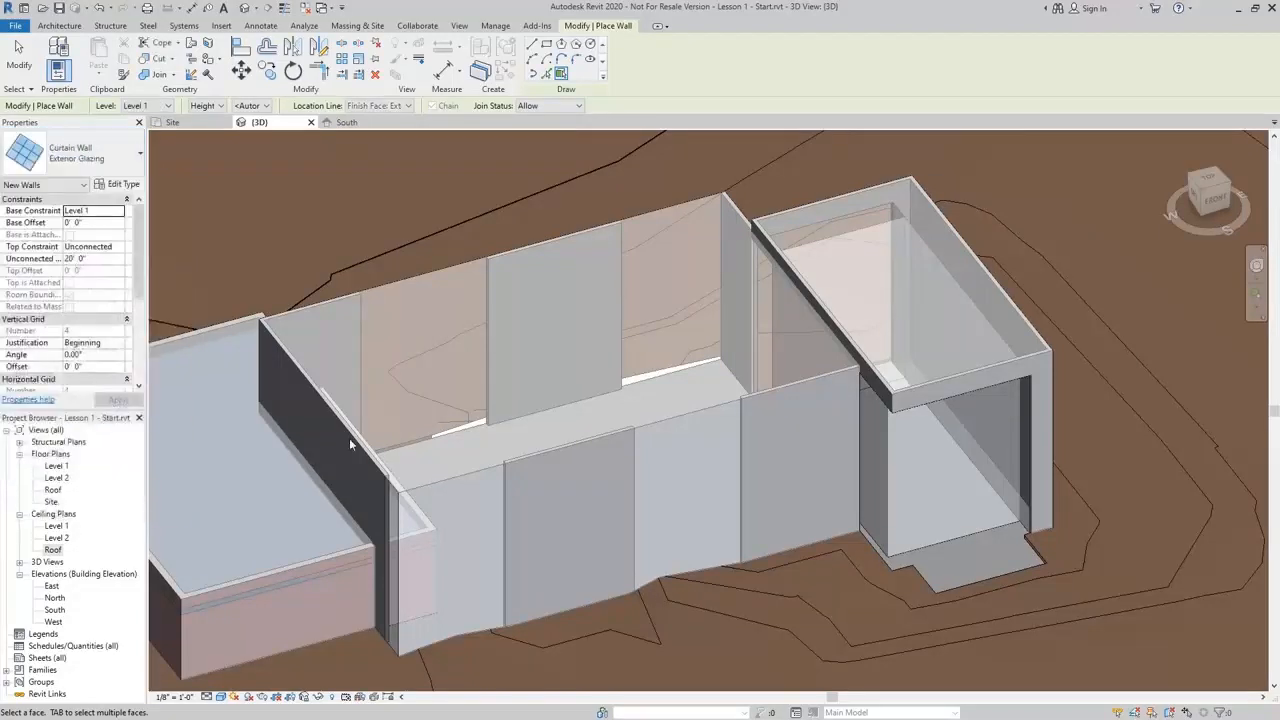
{"action": "left_click", "coordinate": [693, 421]}
{"action": "left_click", "coordinate": [410, 487]}
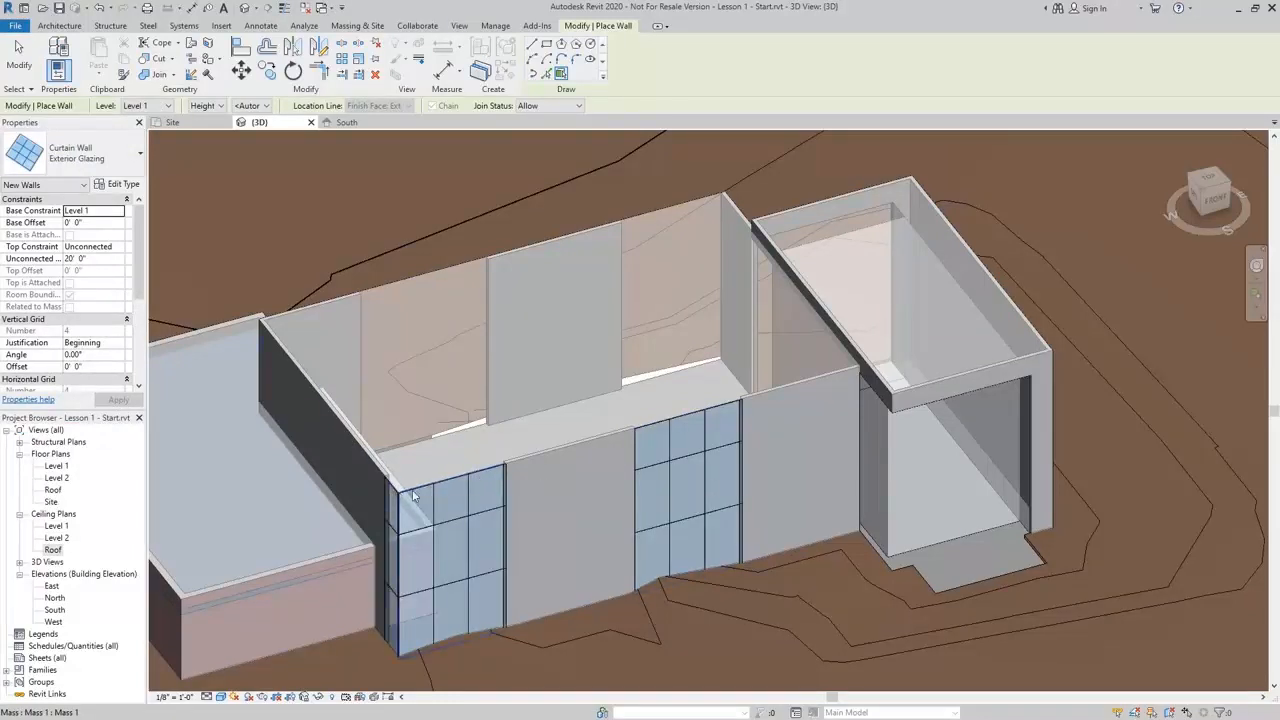
{"action": "left_click", "coordinate": [895, 492]}
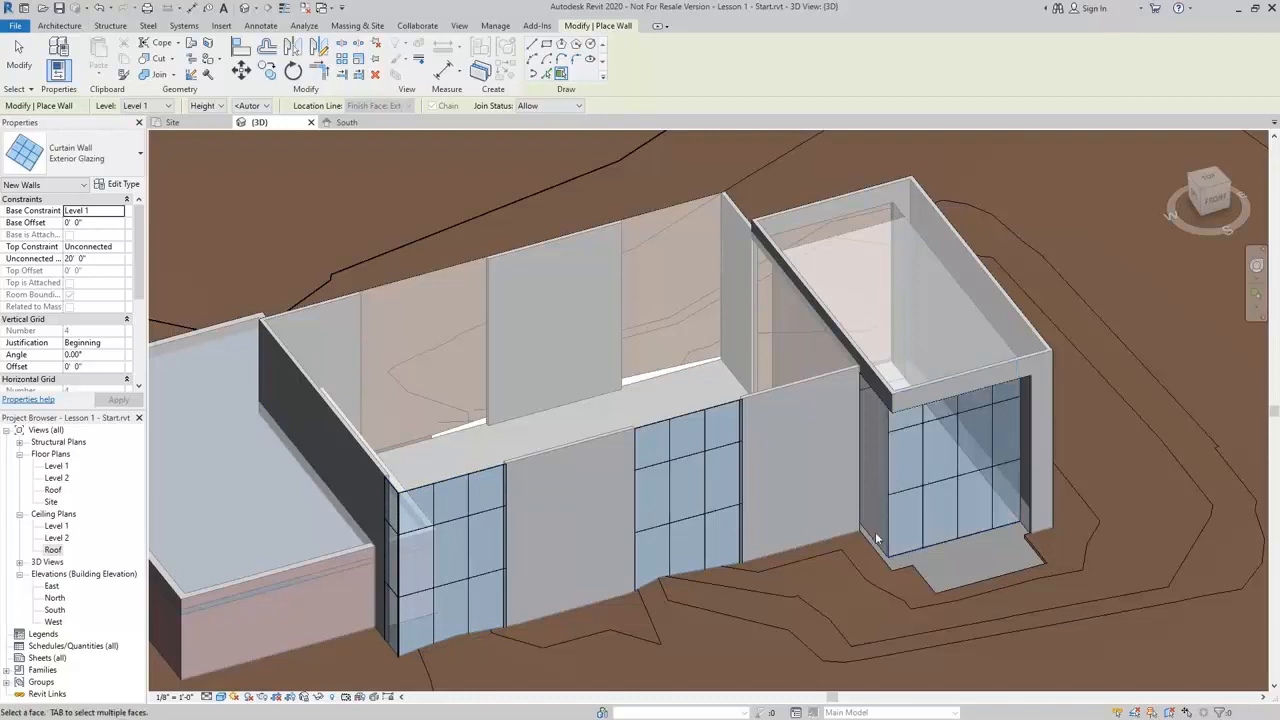
Place Exterior Glazing curtain walls by face on the middle block's two recessed north faces
{"action": "left_click", "coordinate": [675, 220]}
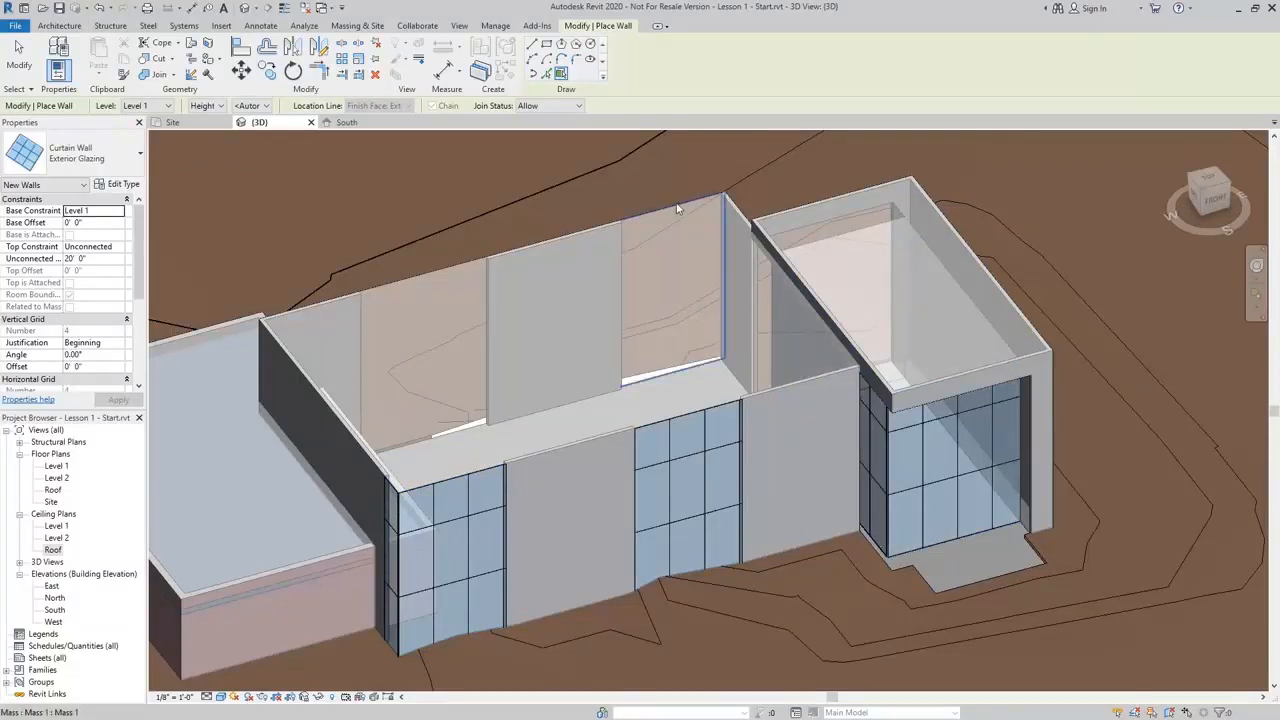
{"action": "left_click", "coordinate": [435, 279]}
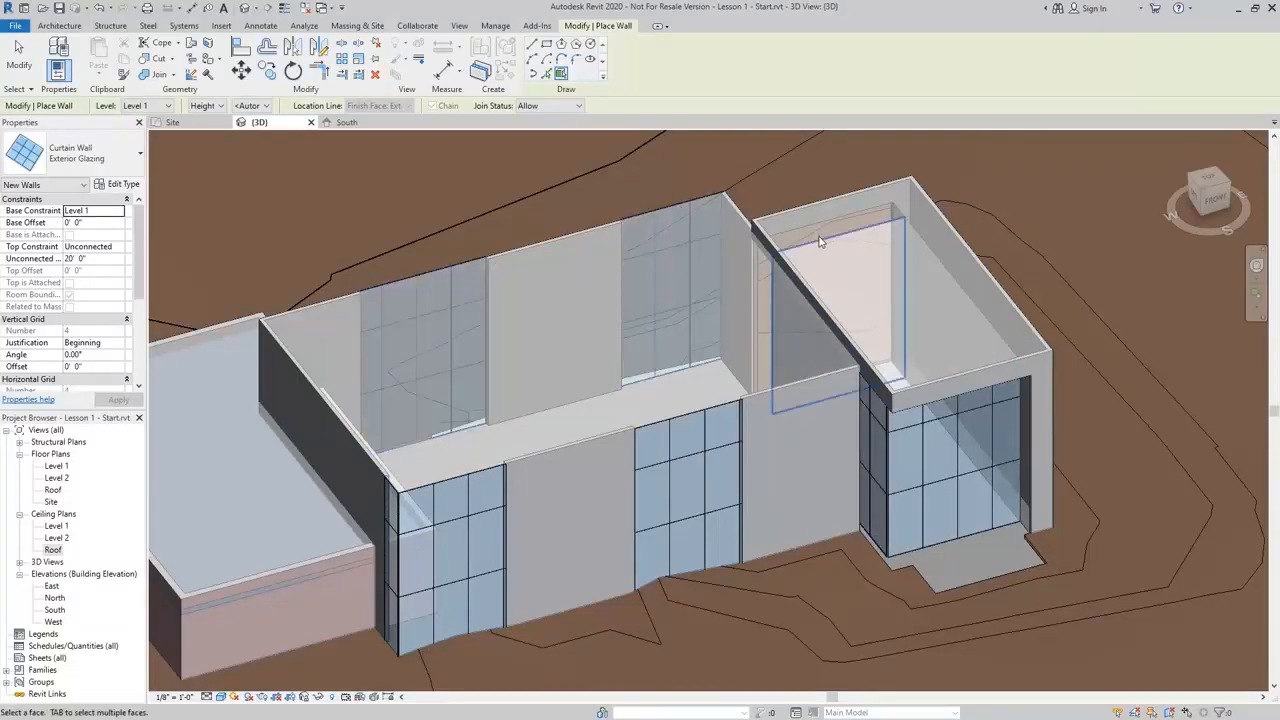
{"action": "middle_click_drag", "start_coordinate": [820, 244], "coordinate": [767, 327], "text": "shift"}
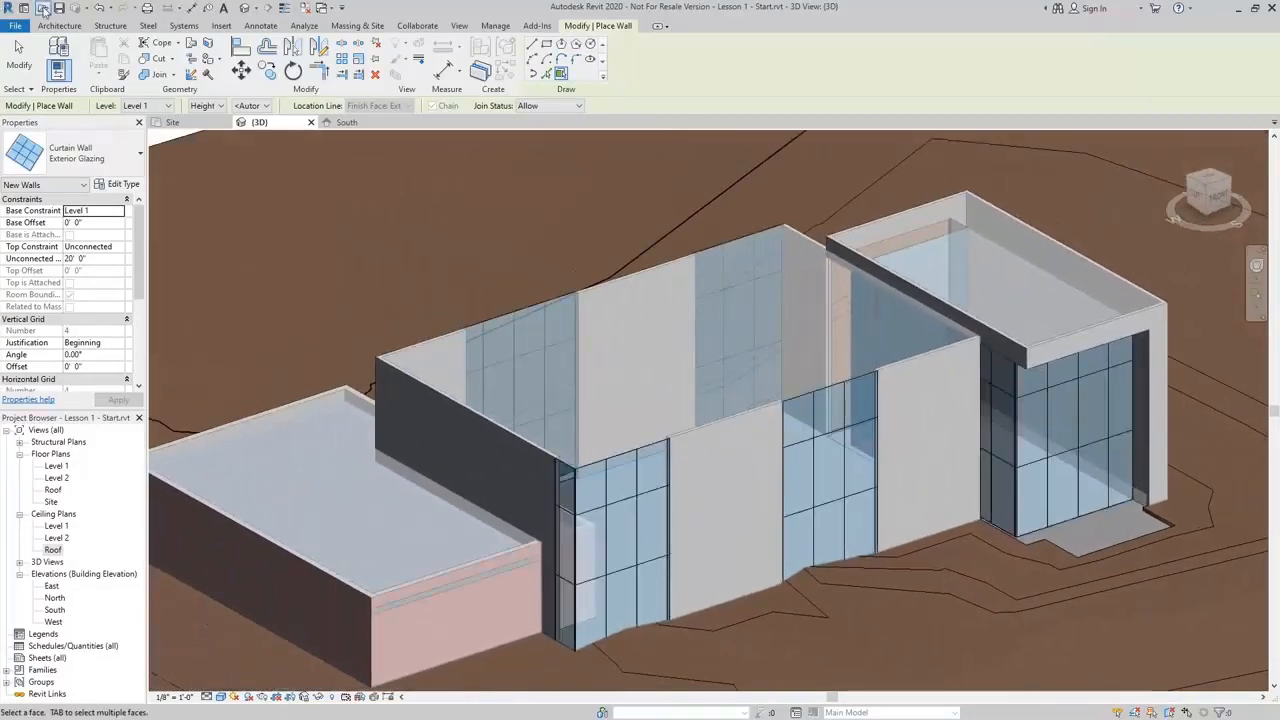
Create a Generic - 12" roof by face on the middle mass block's top face
{"action": "left_click", "coordinate": [59, 25]}
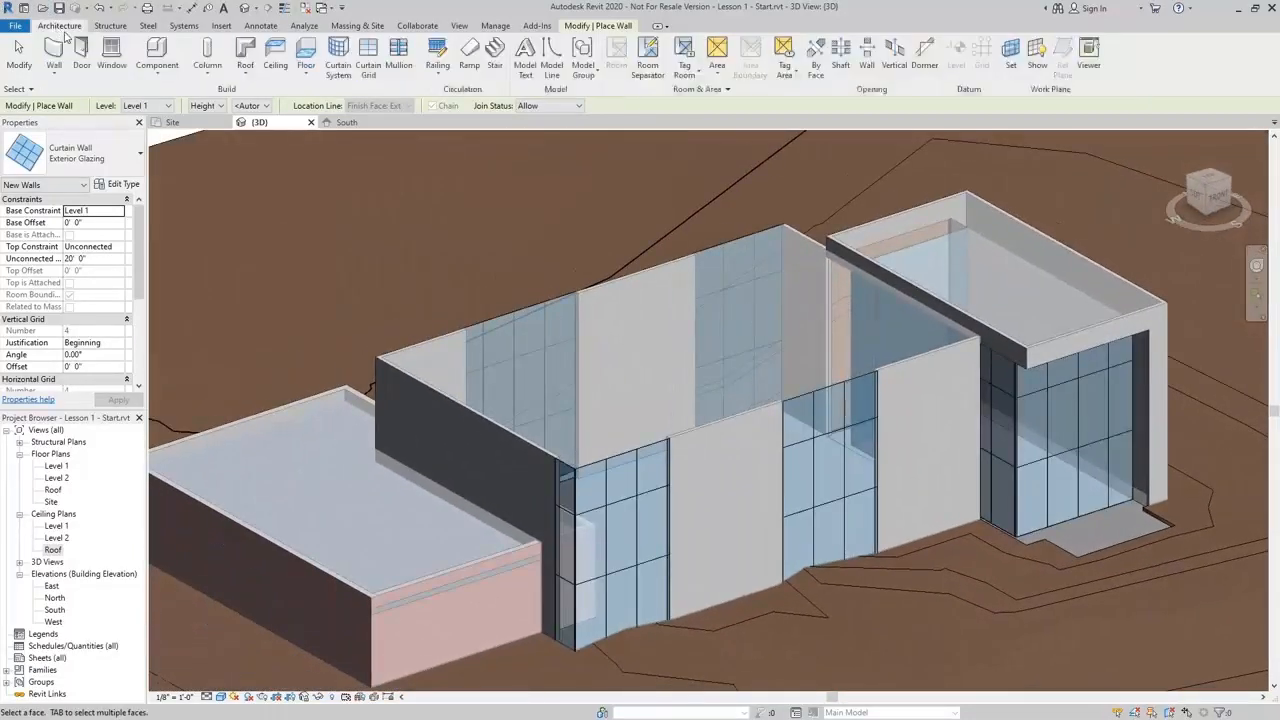
{"action": "left_click", "coordinate": [250, 78]}
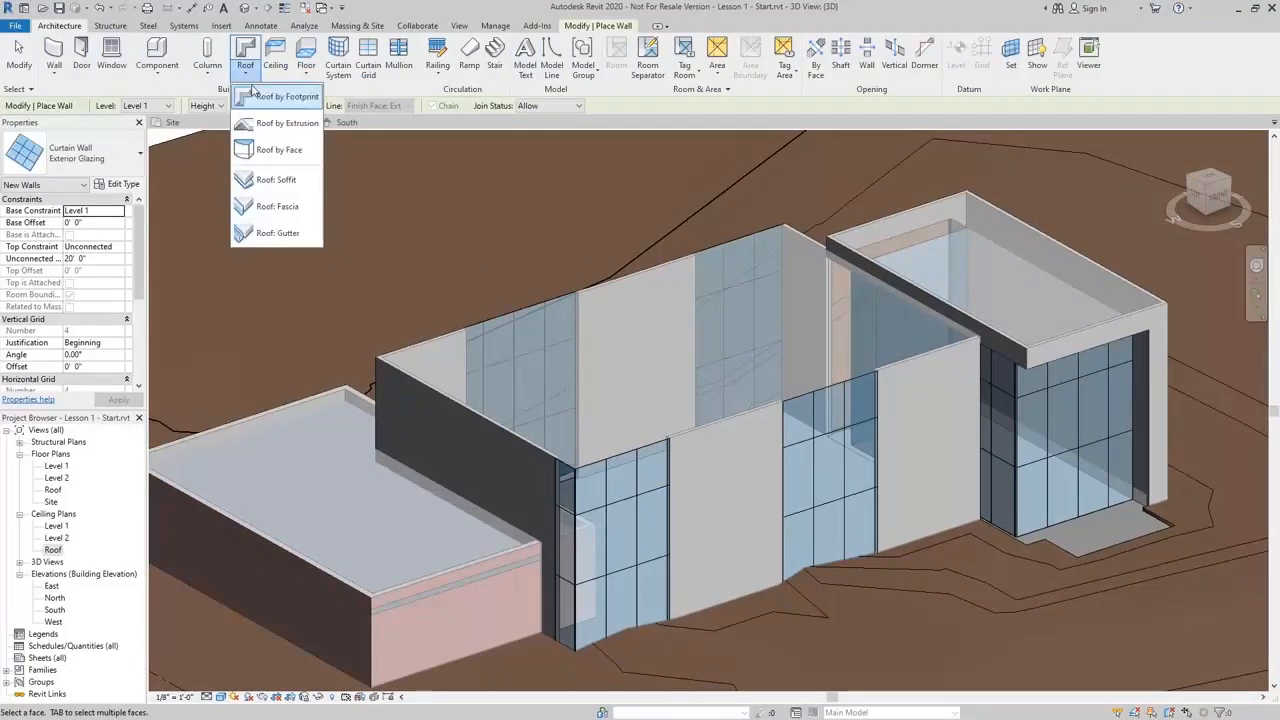
{"action": "left_click", "coordinate": [279, 149]}
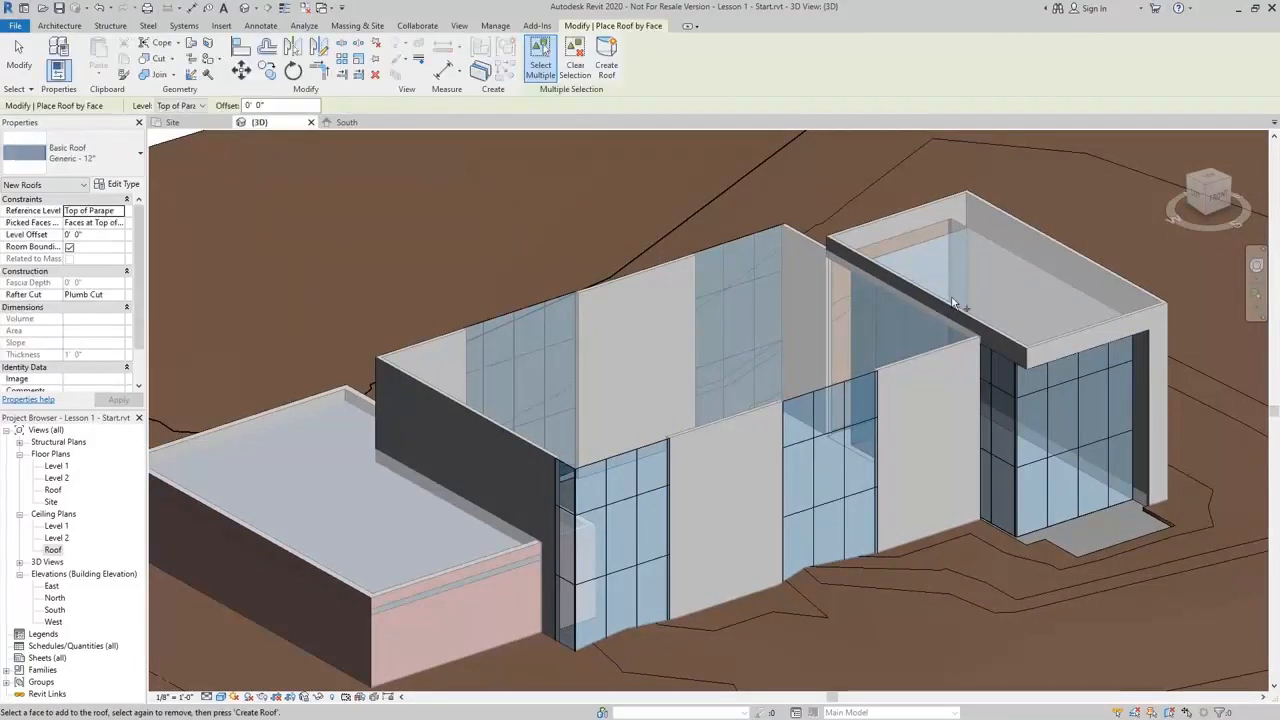
{"action": "left_click", "coordinate": [739, 241]}
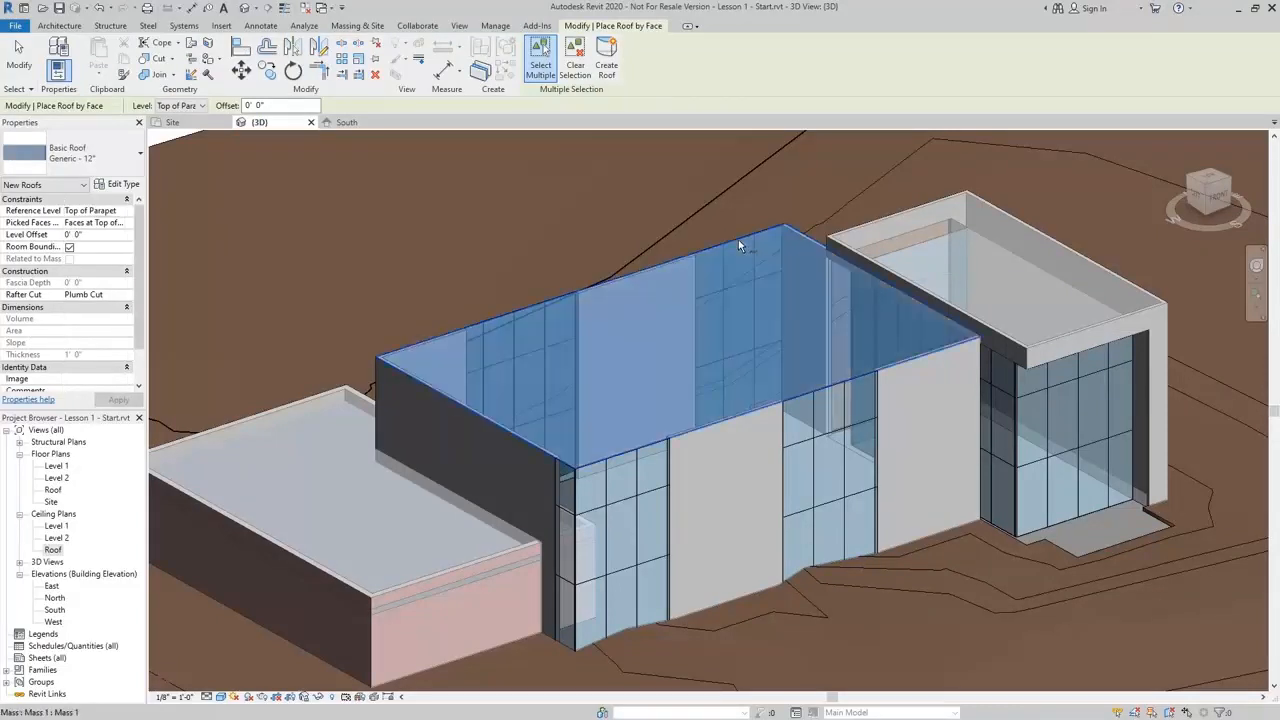
{"action": "left_click", "coordinate": [607, 62]}
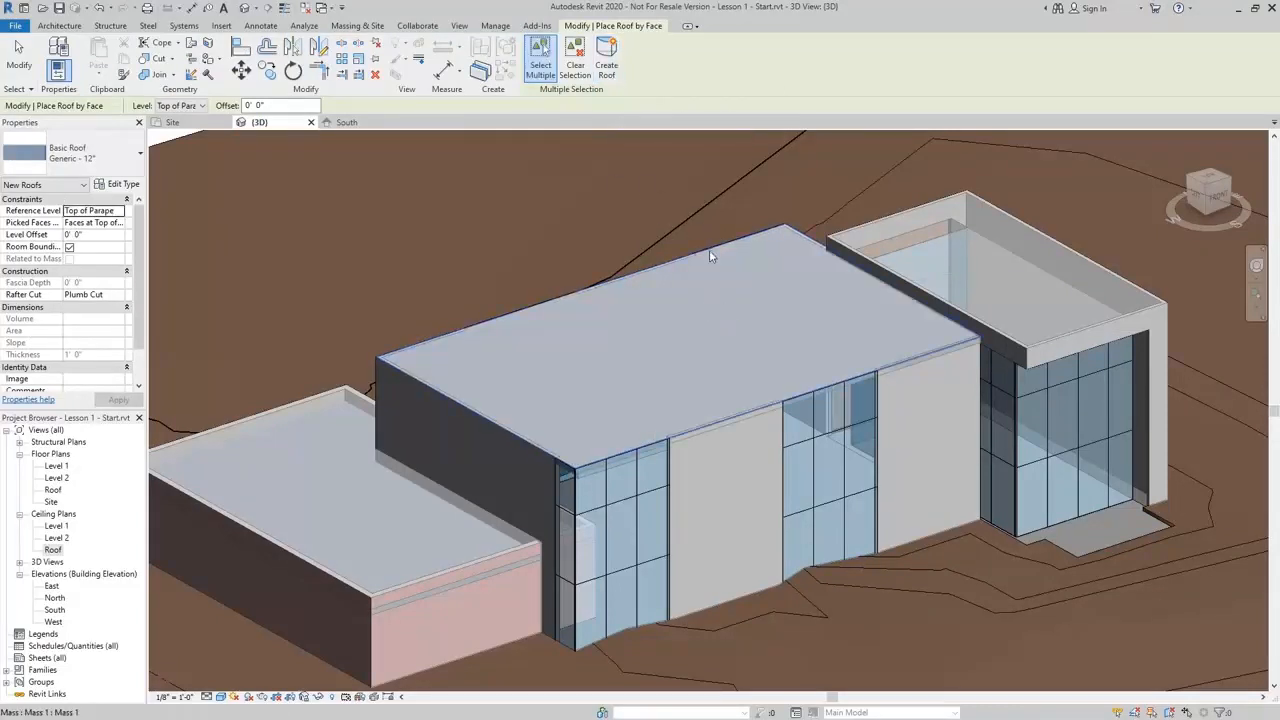
Set the middle block roof's level offset to -3
{"action": "key", "text": "Escape"}
{"action": "left_click", "coordinate": [732, 268]}
{"action": "left_click", "coordinate": [101, 236]}
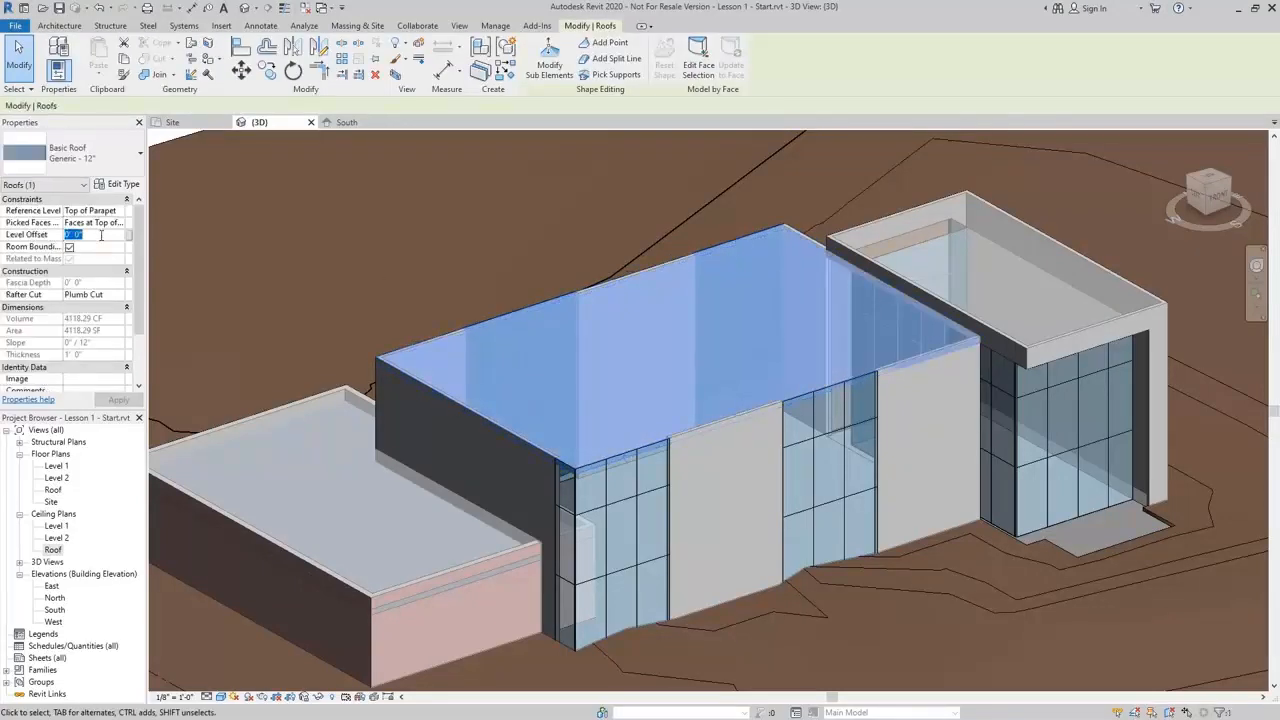
{"action": "type", "text": "-"}
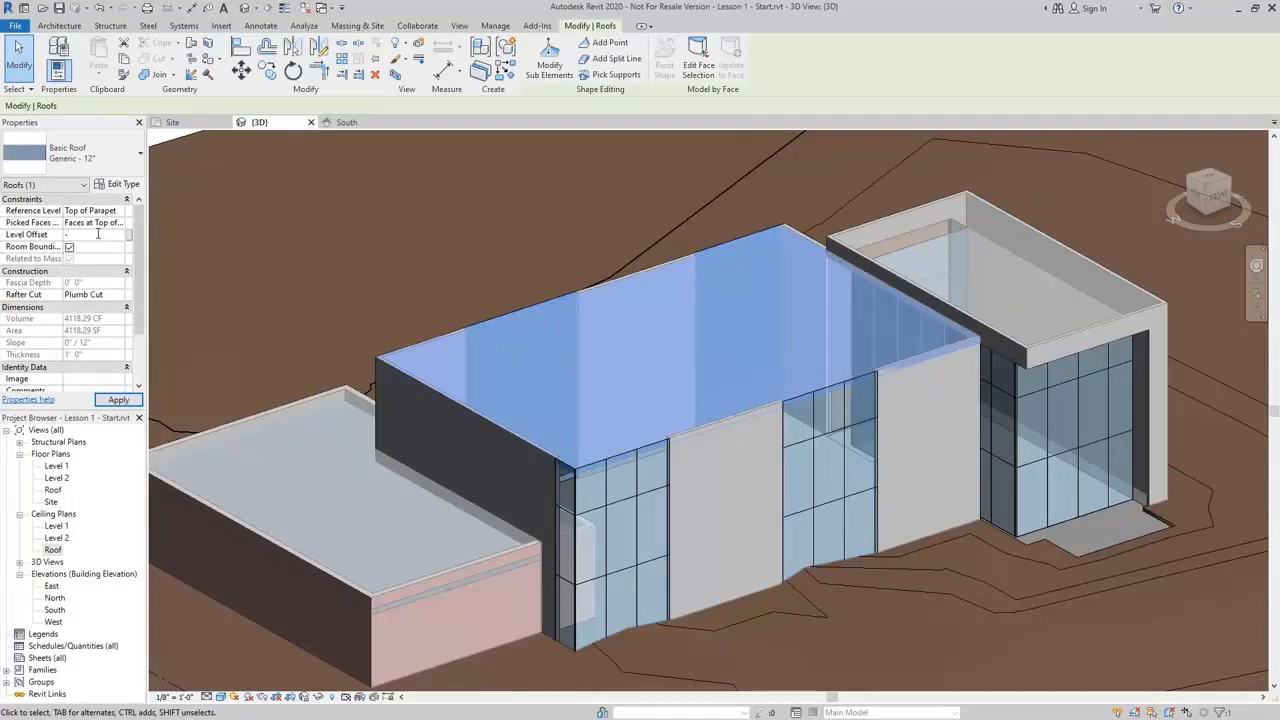
{"action": "type", "text": "3"}
{"action": "key", "text": "Return"}
Create a Generic - 12" roof by face on the eastern mass block's top face
{"action": "middle_click_drag", "start_coordinate": [780, 325], "coordinate": [1069, 333], "text": "shift"}
{"action": "key", "text": "Escape"}
{"action": "scroll", "coordinate": [1069, 333], "scroll_direction": "up", "scroll_amount": 3}
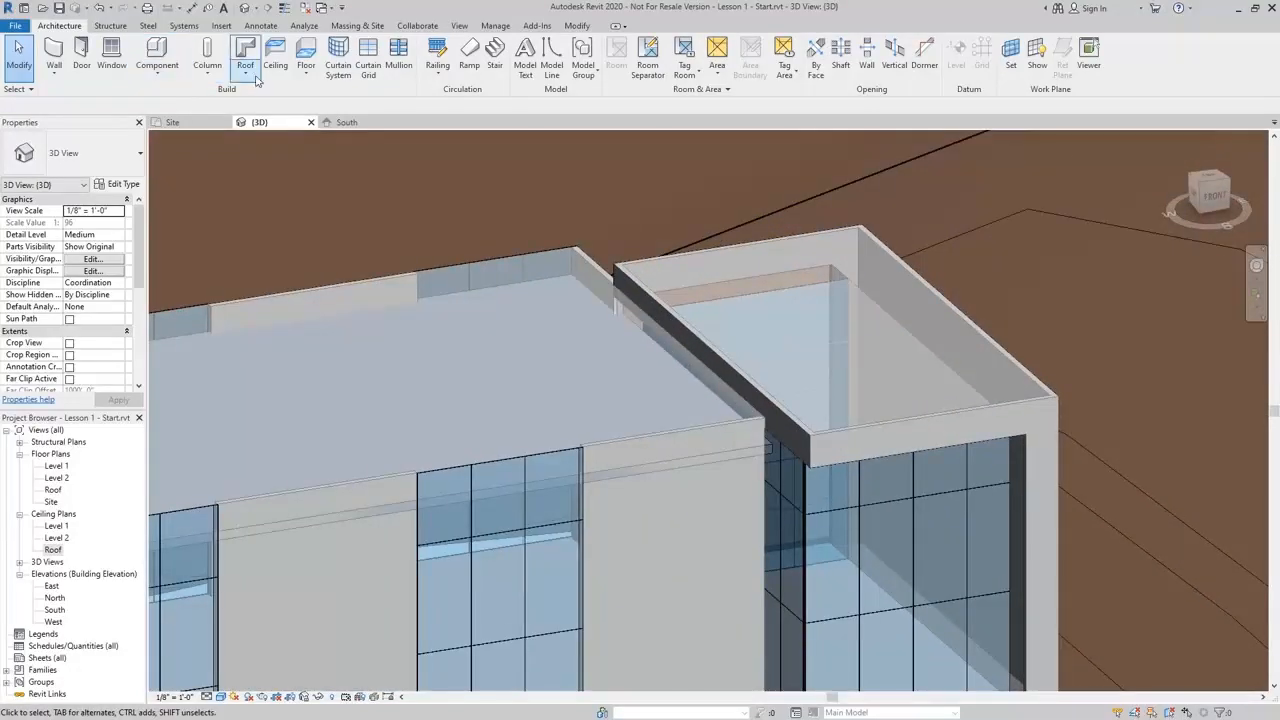
{"action": "left_click", "coordinate": [254, 79]}
{"action": "left_click", "coordinate": [268, 150]}
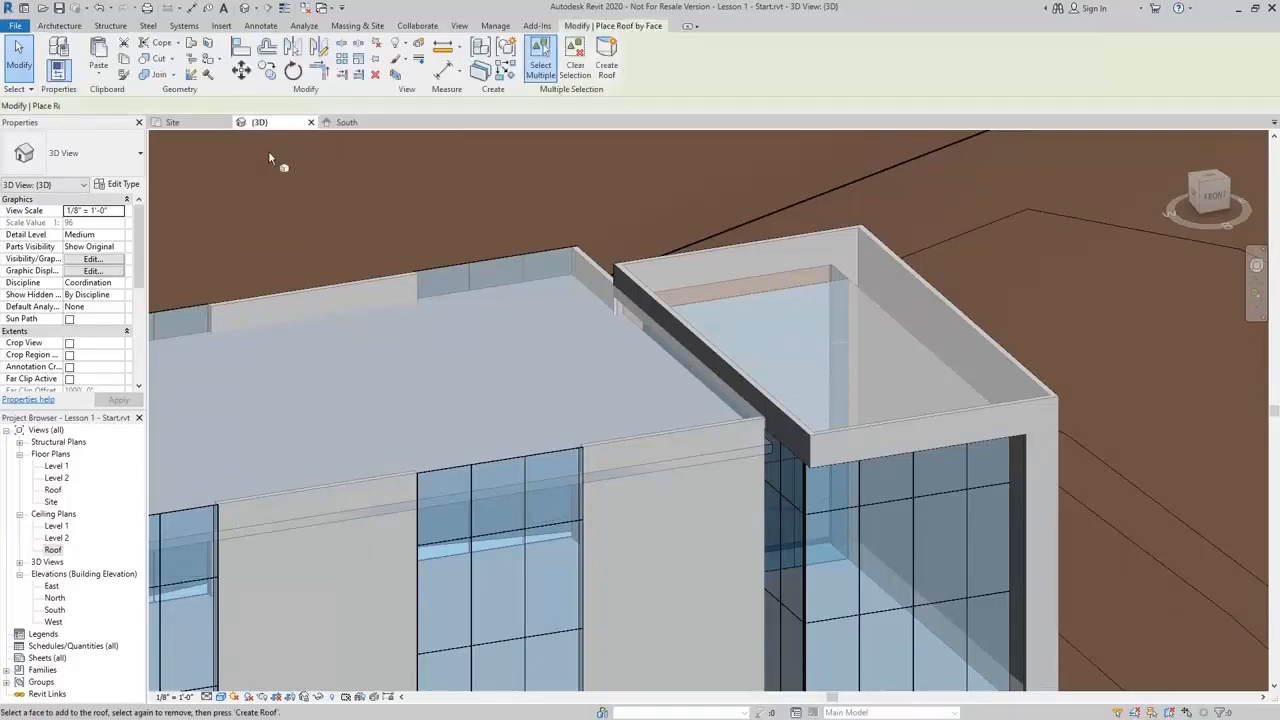
{"action": "left_click", "coordinate": [838, 238]}
{"action": "scroll", "coordinate": [837, 229], "scroll_direction": "down", "scroll_amount": 2}
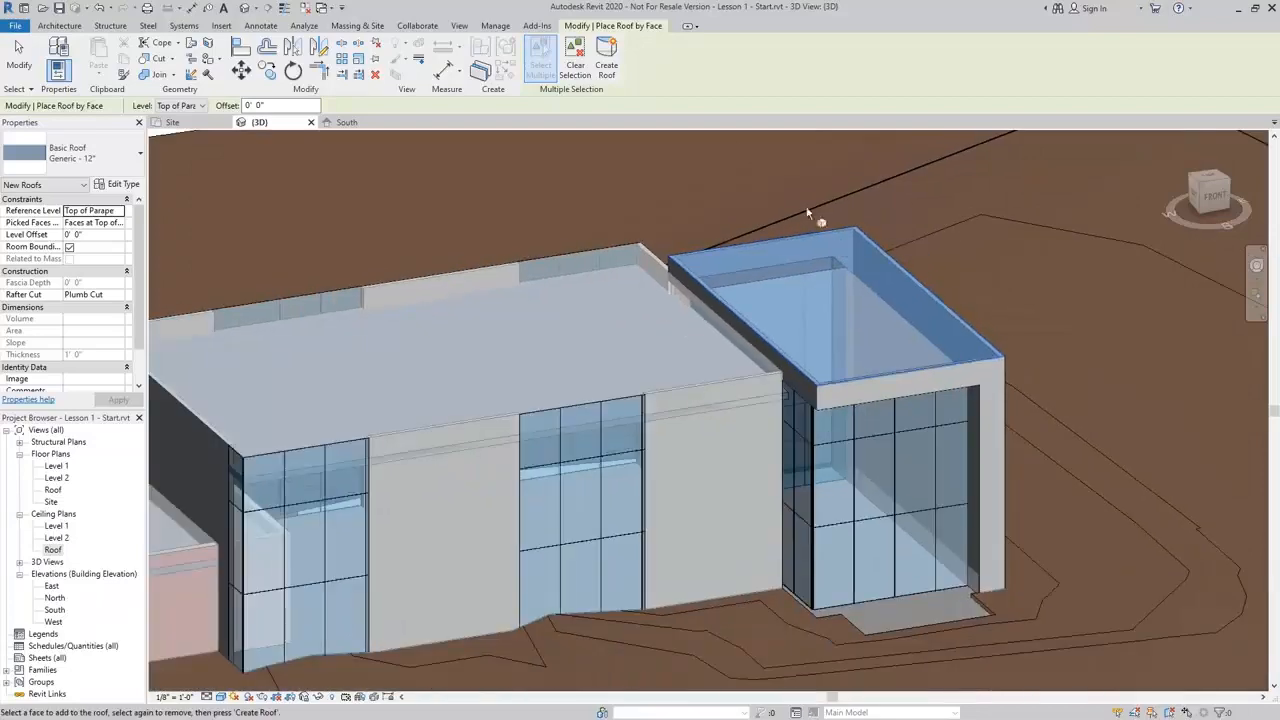
{"action": "left_click", "coordinate": [606, 65]}
{"action": "middle_click_drag", "start_coordinate": [620, 296], "coordinate": [783, 335]}
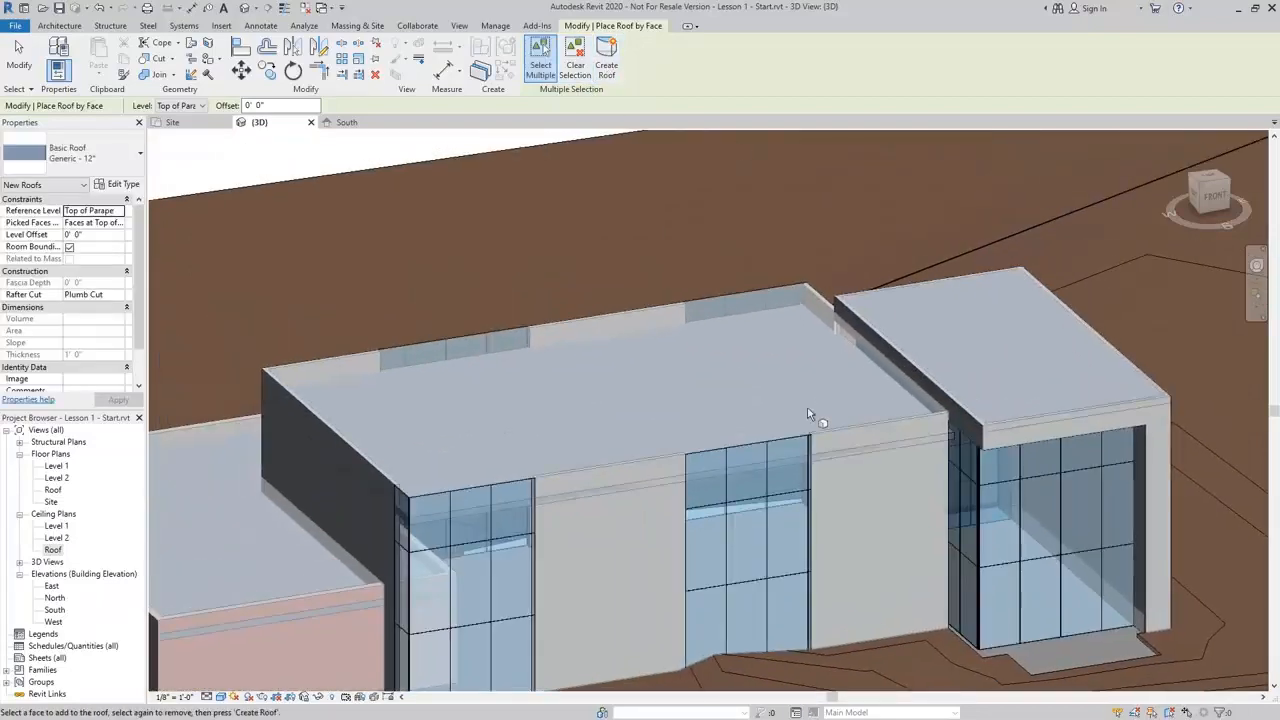
{"action": "key", "text": "Escape"}
Open the Material Browser and create a new material
{"action": "scroll", "coordinate": [737, 392], "scroll_direction": "down", "scroll_amount": 2}
{"action": "middle_click_drag", "start_coordinate": [733, 397], "coordinate": [545, 354]}
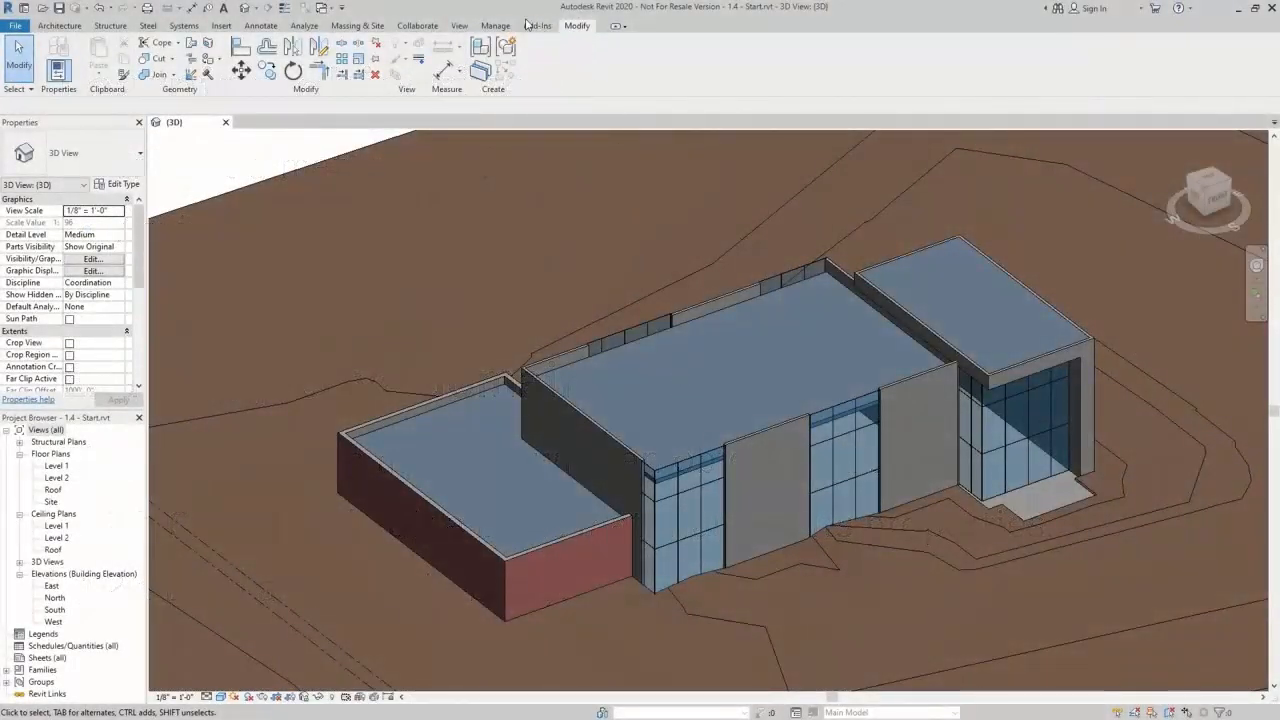
{"action": "left_click", "coordinate": [495, 25]}
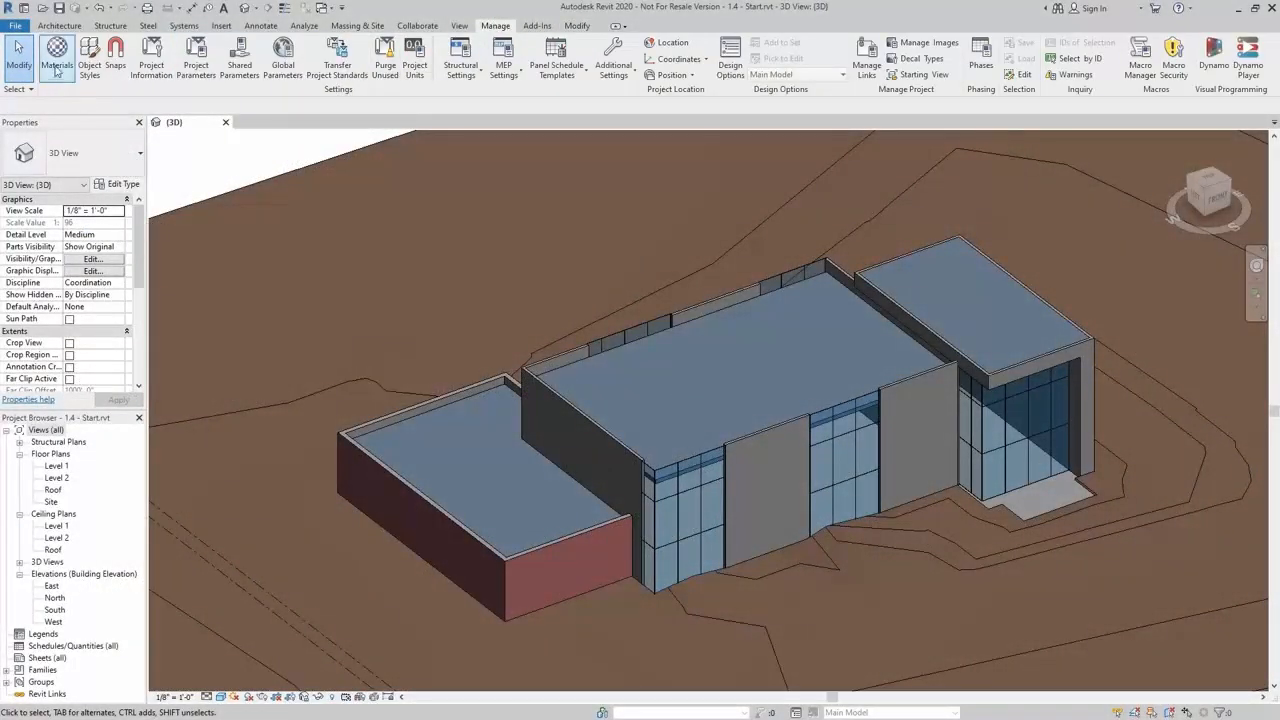
{"action": "left_click", "coordinate": [57, 66]}
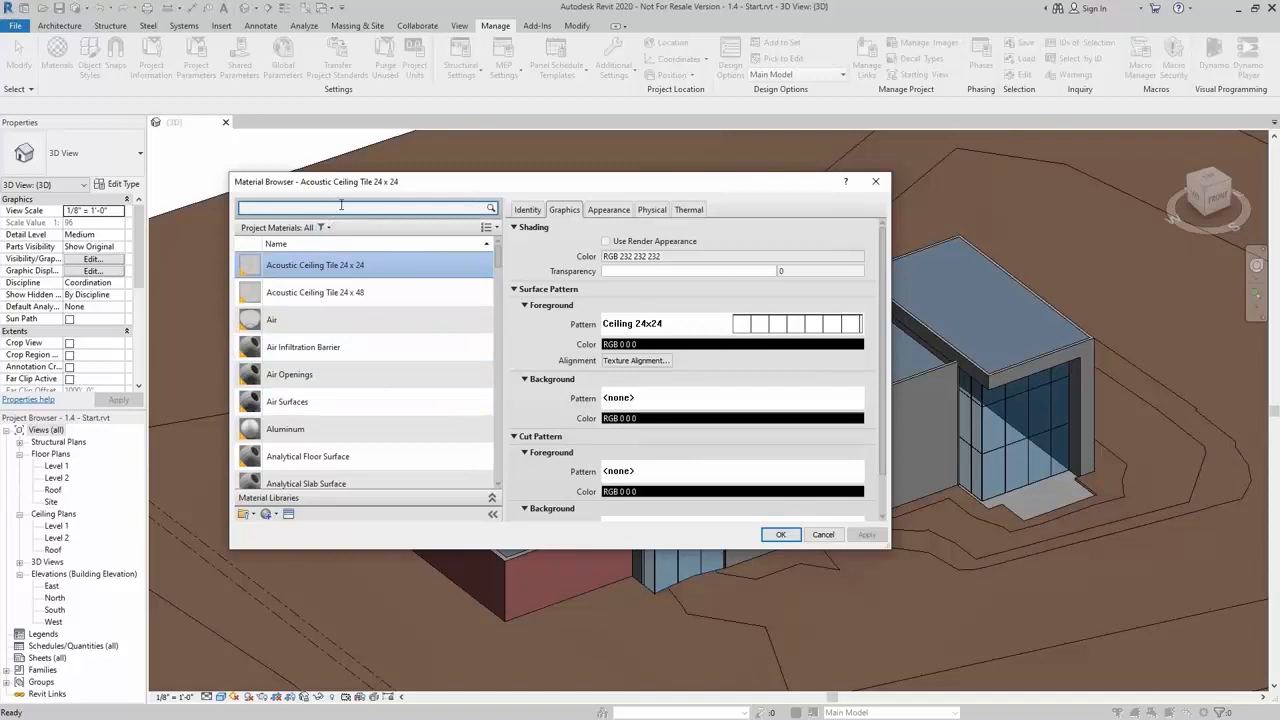
{"action": "scroll", "coordinate": [331, 466], "scroll_direction": "down", "scroll_amount": 1}
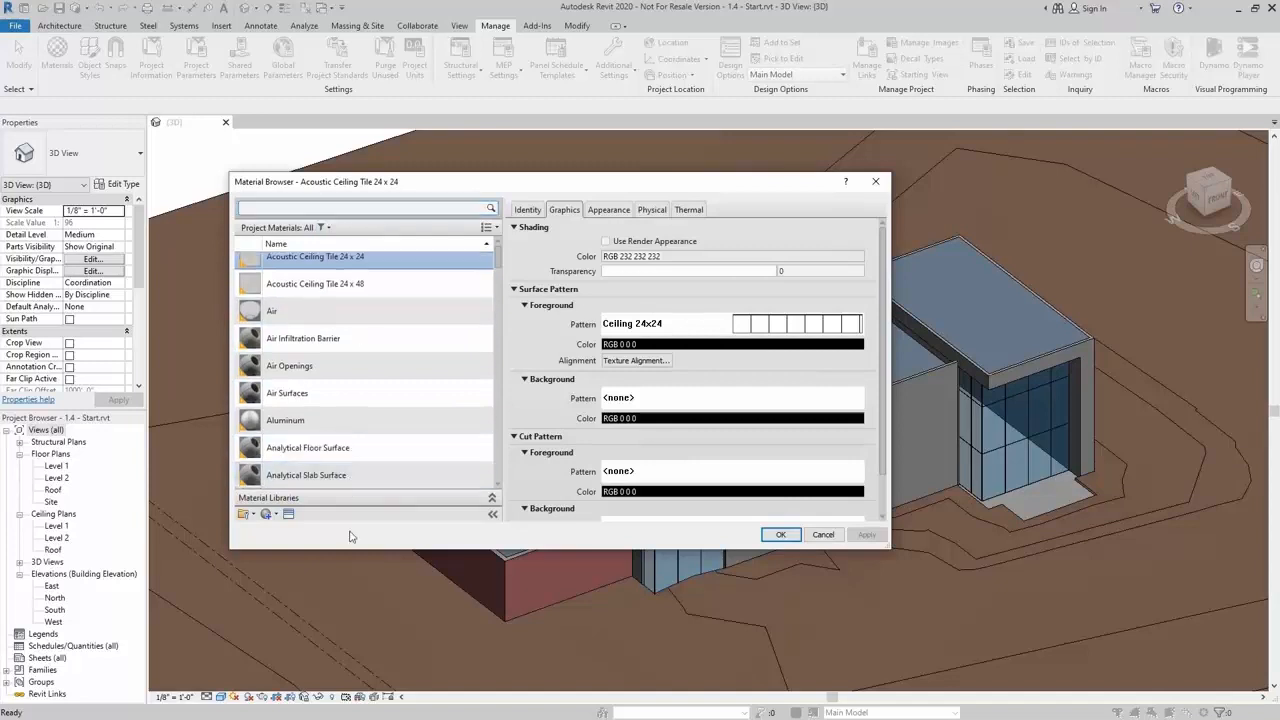
{"action": "left_click", "coordinate": [275, 515]}
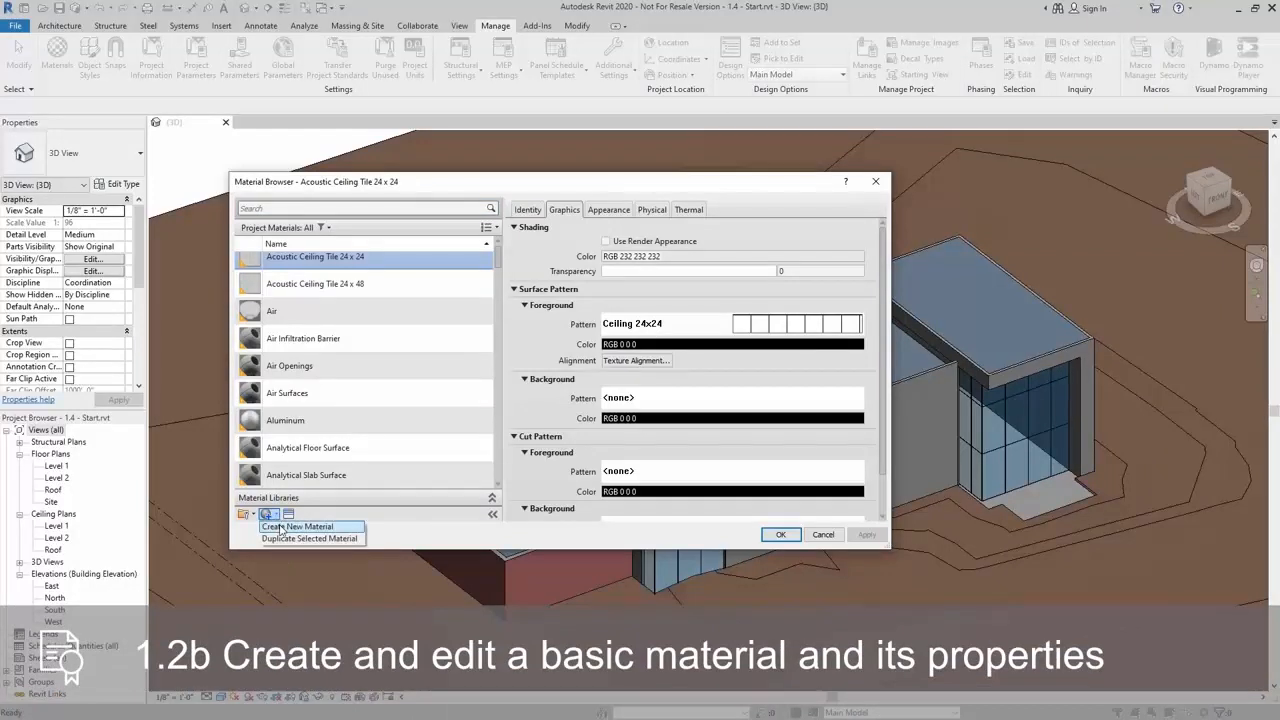
{"action": "left_click", "coordinate": [296, 527]}
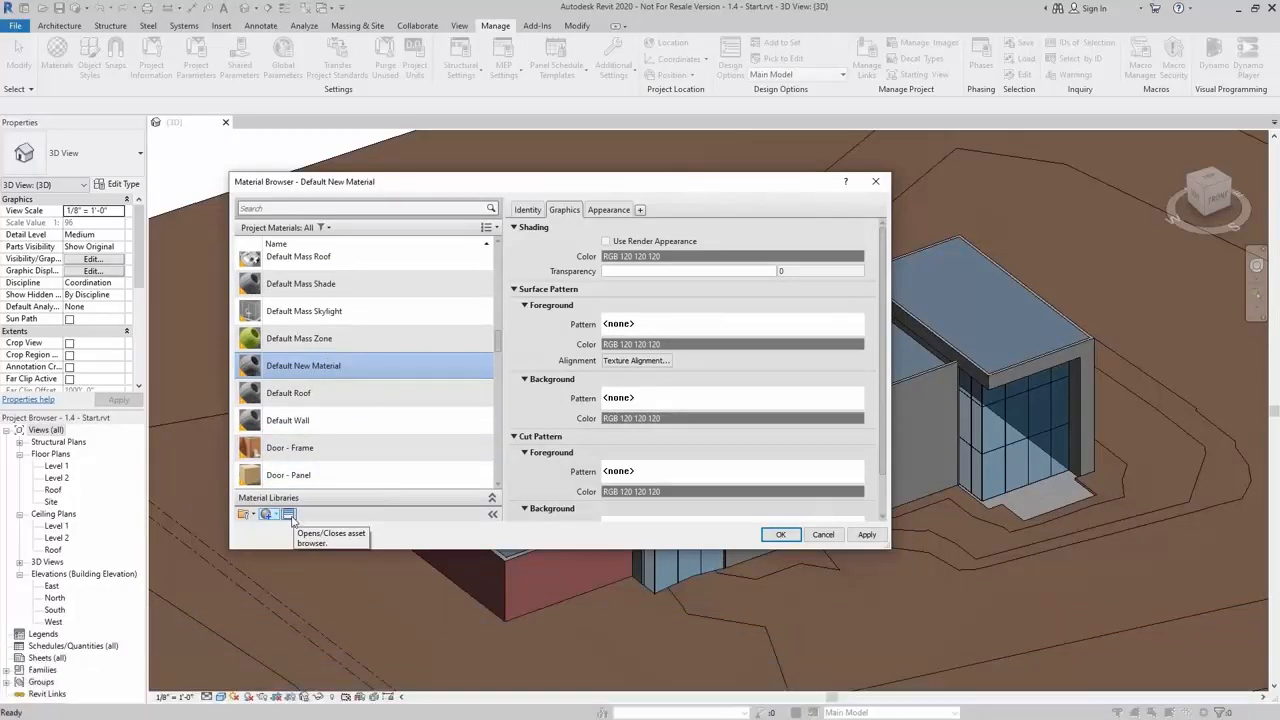
In the asset browser, replace the new material's appearance with the Autodesk Physical Assets Metal: Aluminum asset Aluminum - Flat
{"action": "left_click", "coordinate": [290, 516]}
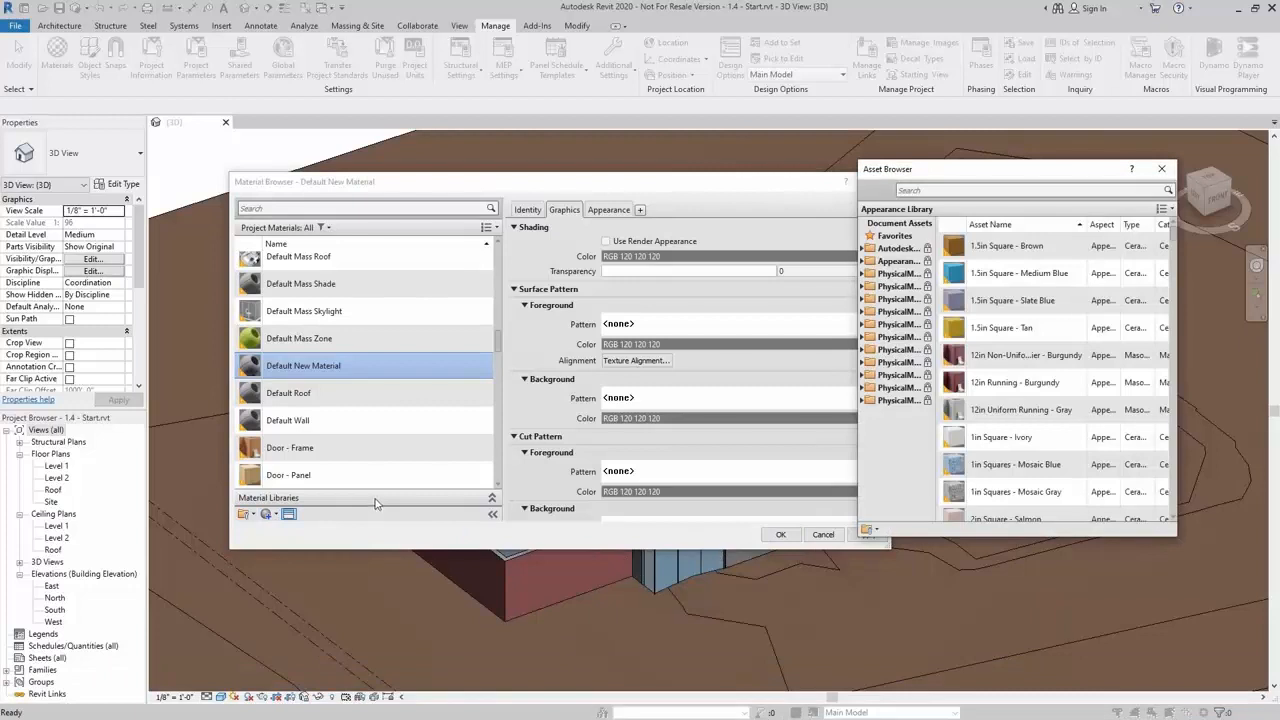
{"action": "left_click", "coordinate": [897, 248]}
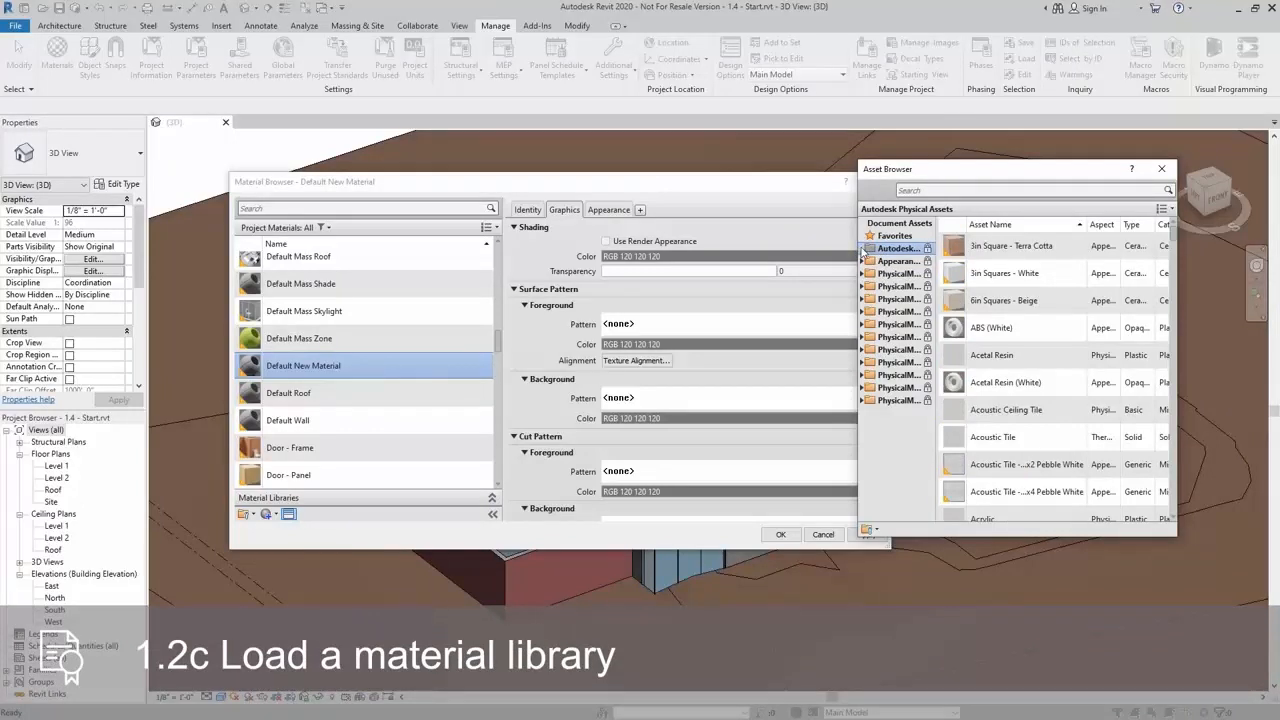
{"action": "left_click", "coordinate": [862, 249]}
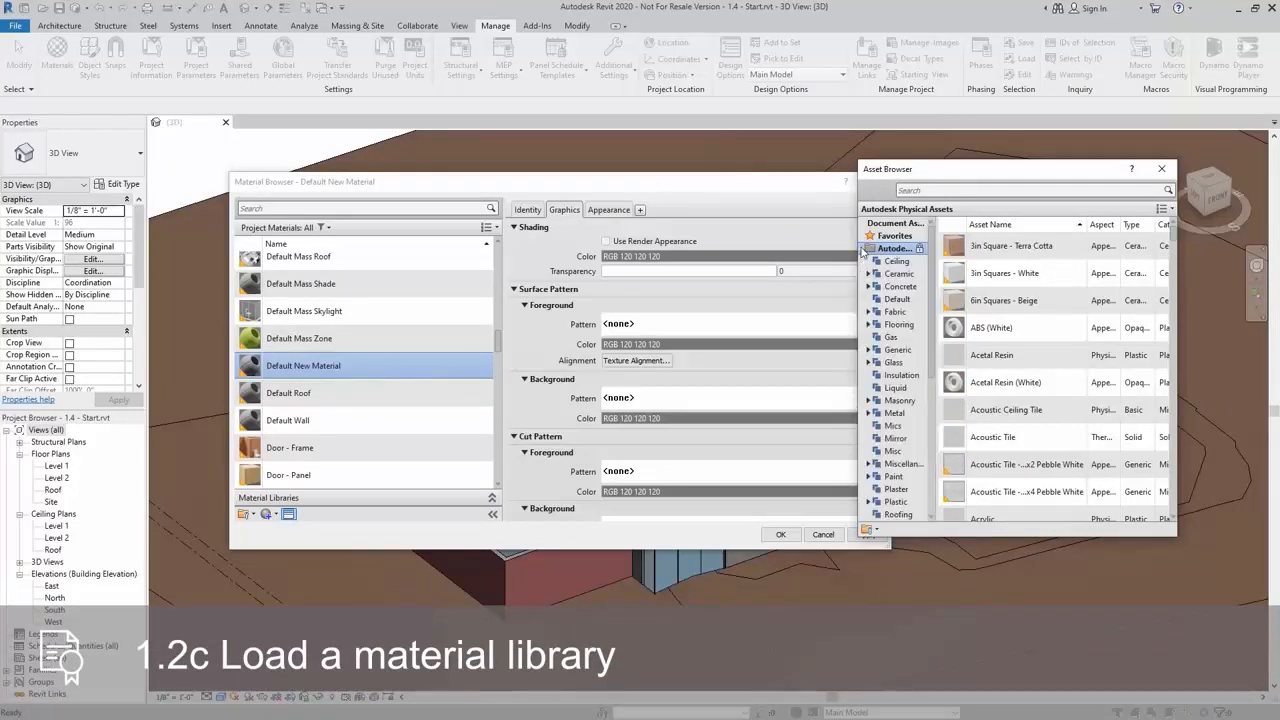
{"action": "left_click", "coordinate": [896, 414]}
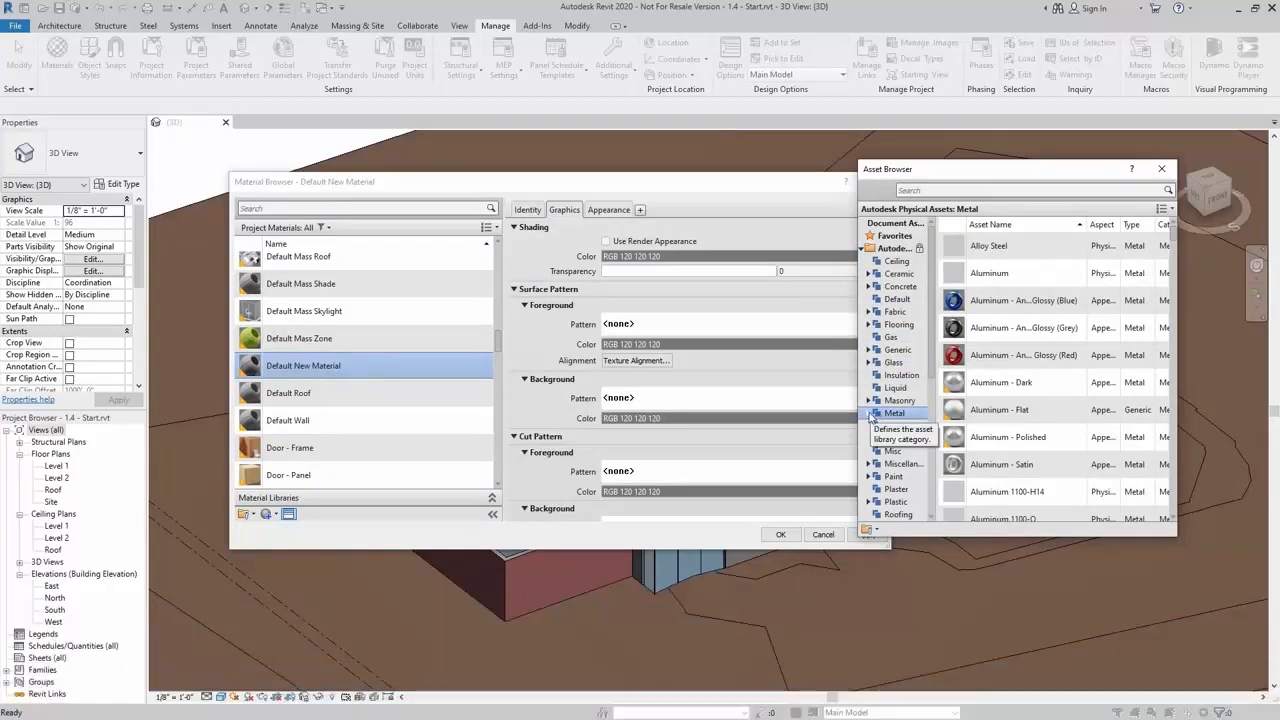
{"action": "left_click", "coordinate": [869, 414]}
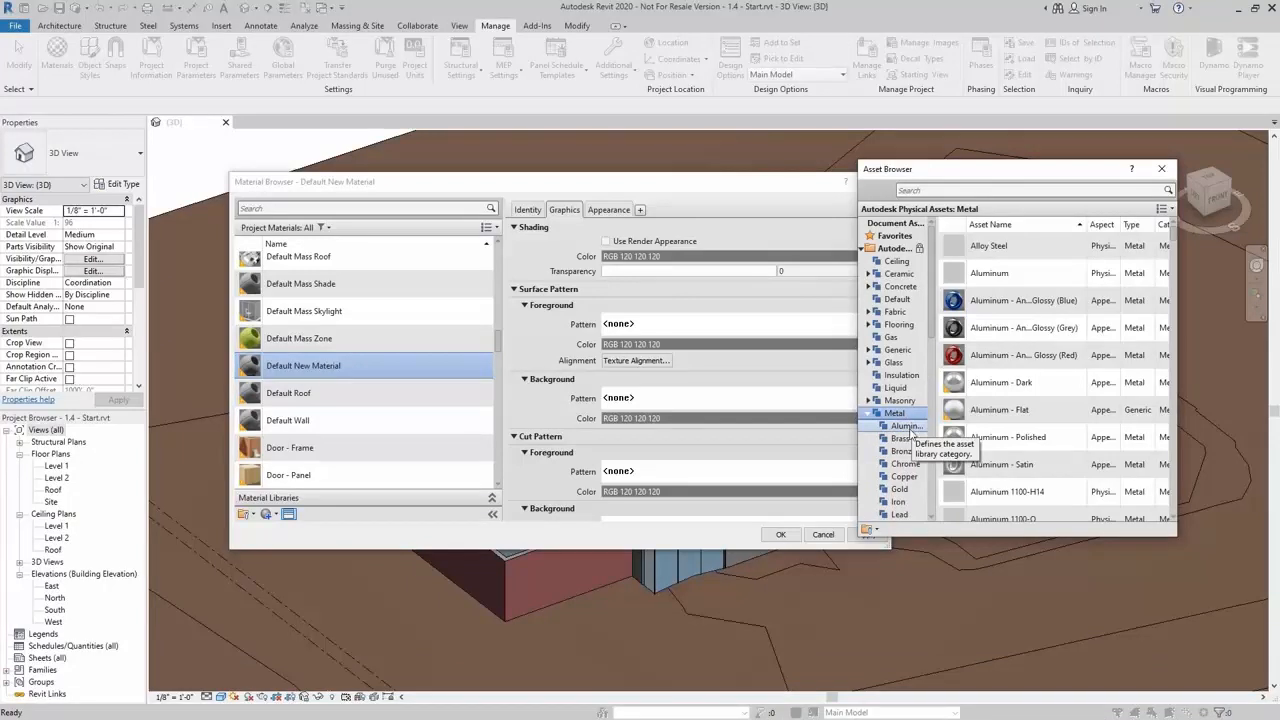
{"action": "left_click", "coordinate": [910, 429]}
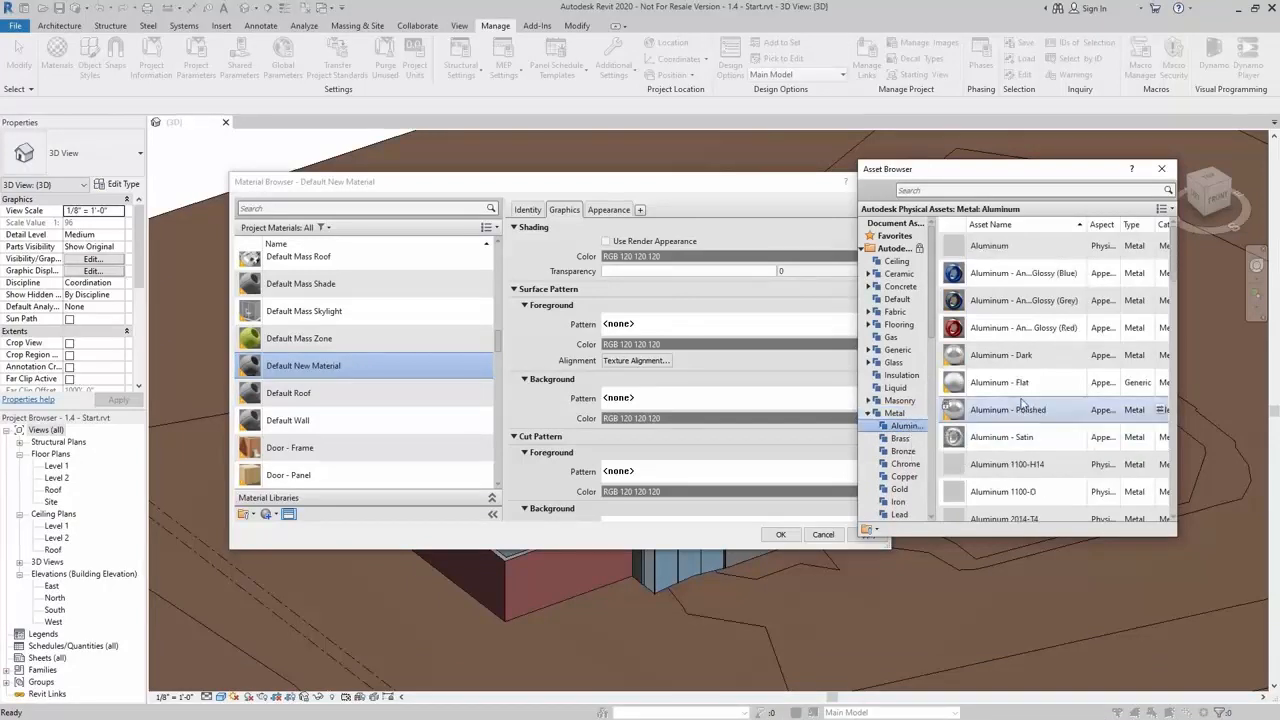
{"action": "scroll", "coordinate": [1040, 291], "scroll_direction": "down", "scroll_amount": 1}
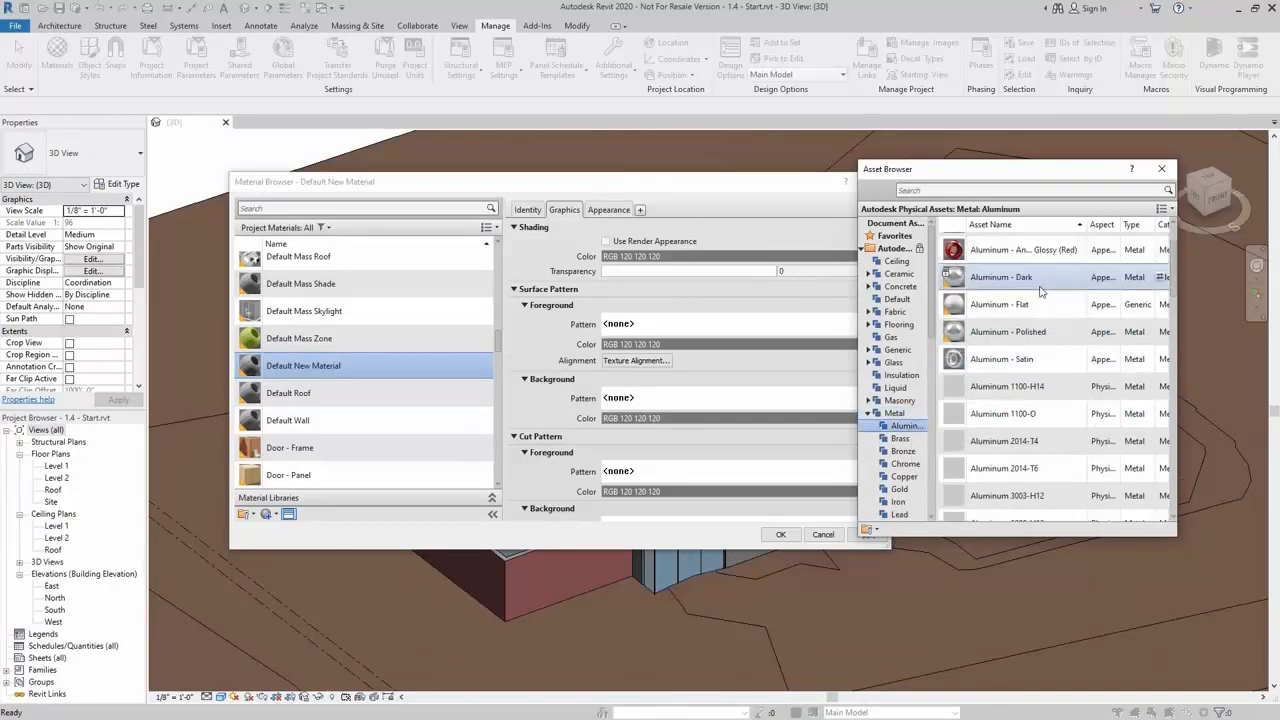
{"action": "scroll", "coordinate": [1040, 291], "scroll_direction": "up", "scroll_amount": 1}
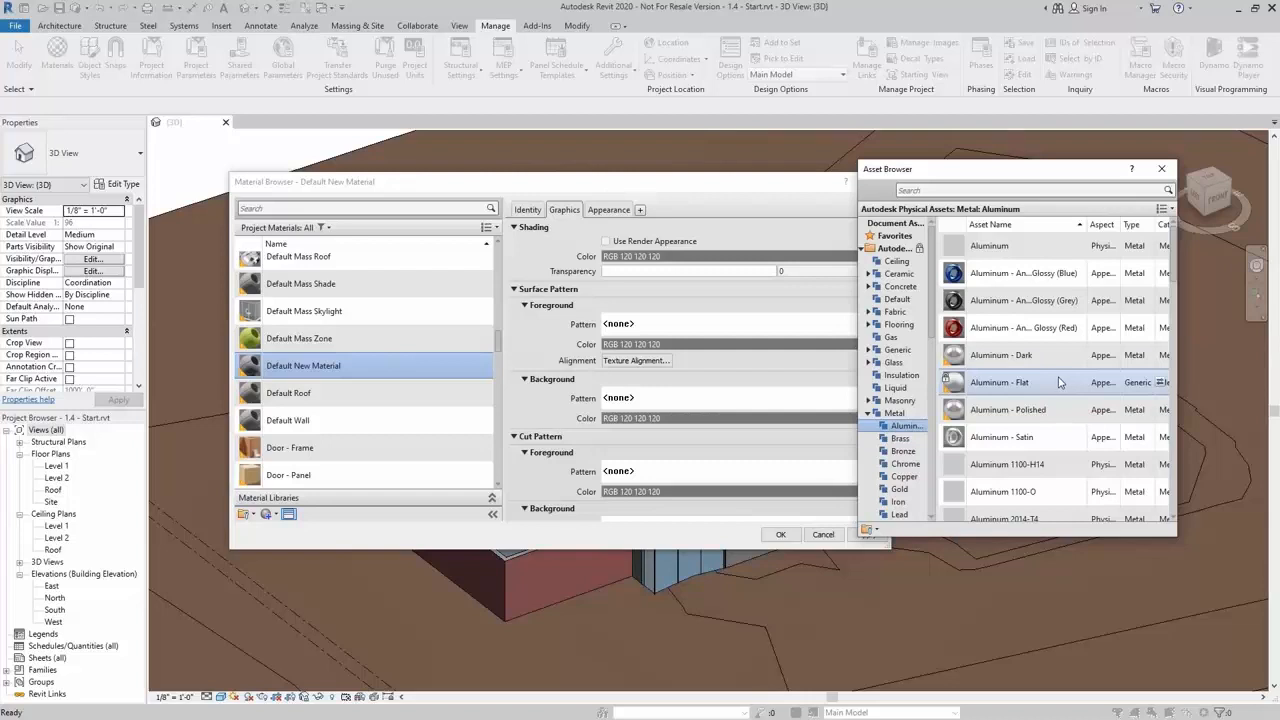
{"action": "left_click", "coordinate": [1160, 383]}
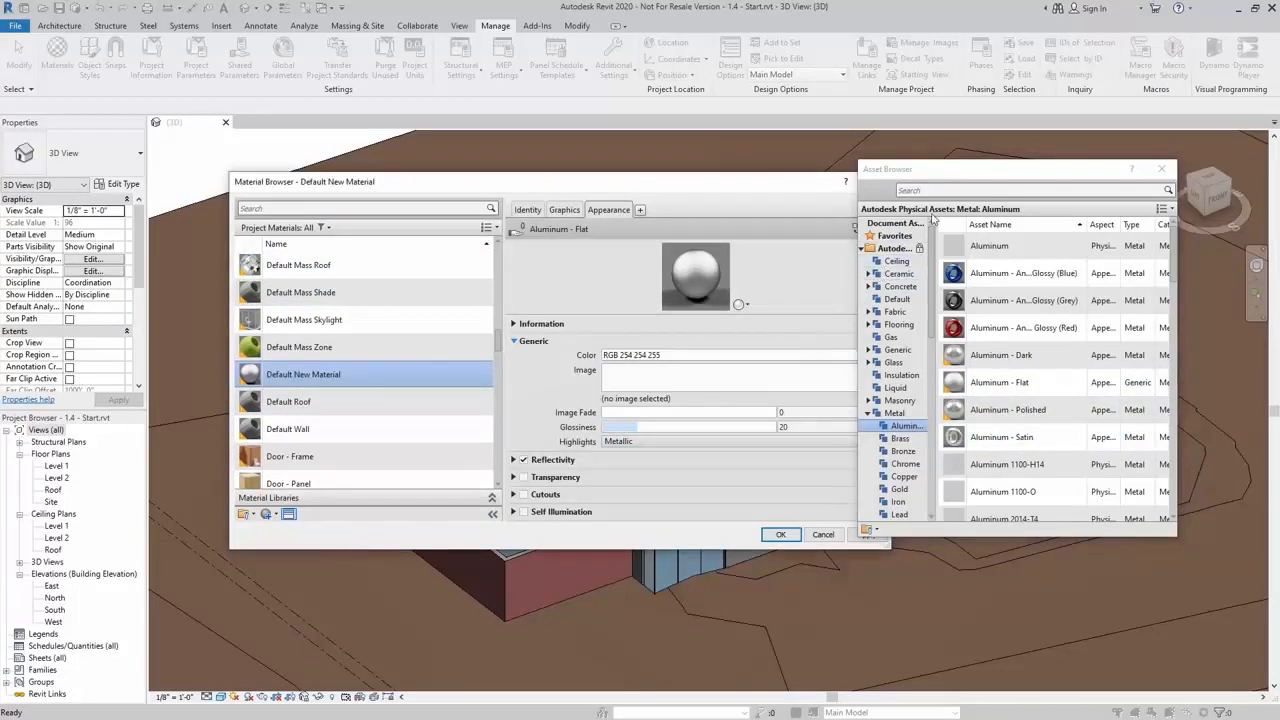
Close the asset browser and set the appearance colour to a light beige, RGB 203 188 169
{"action": "left_click", "coordinate": [1163, 169]}
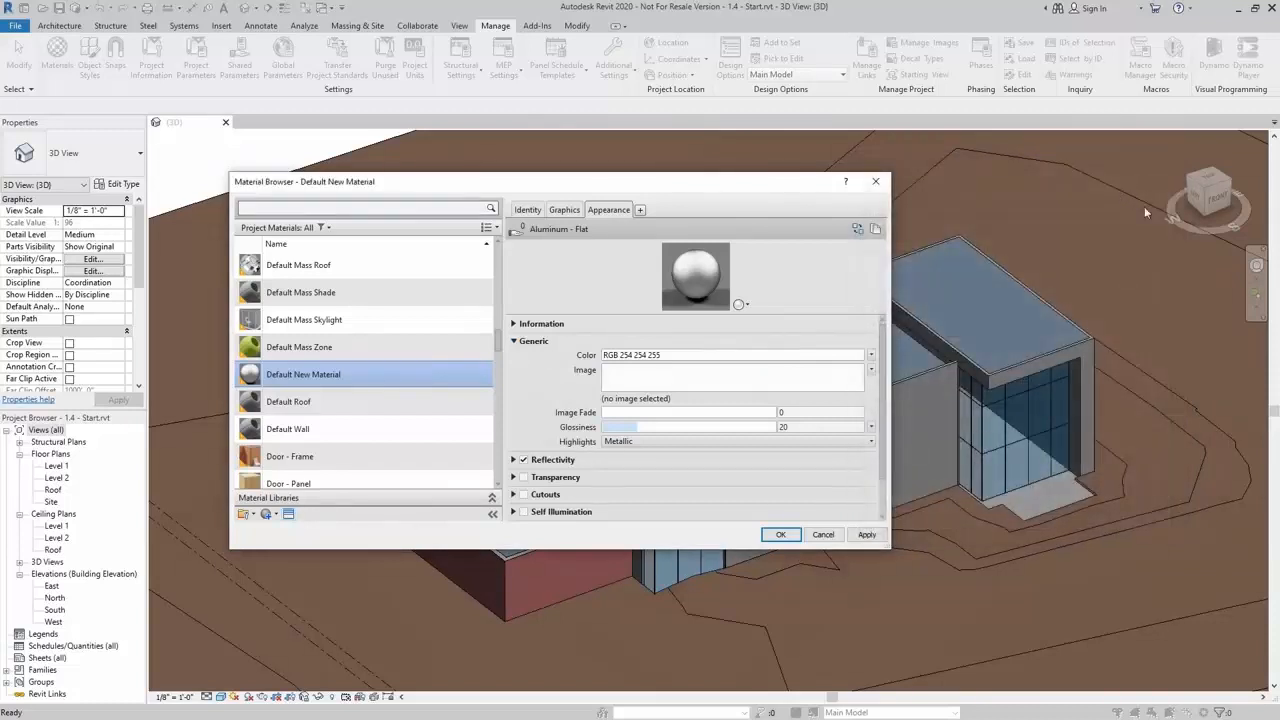
{"action": "left_click", "coordinate": [700, 355]}
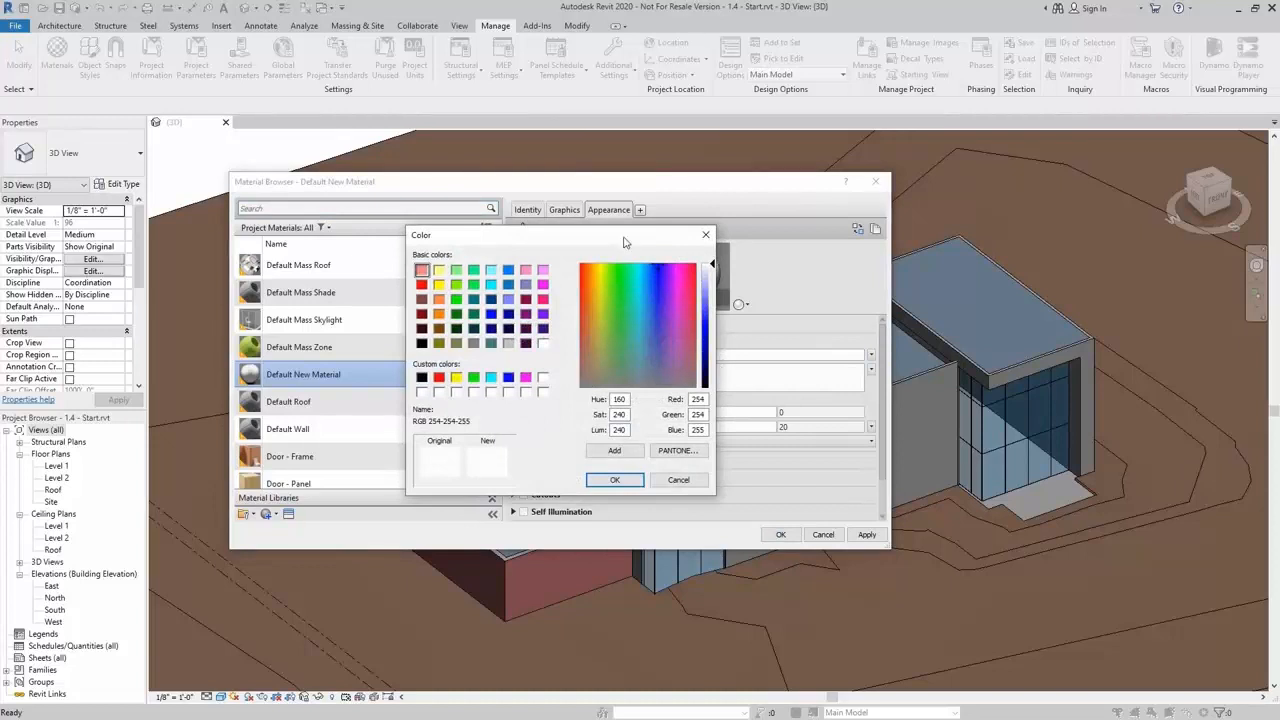
{"action": "left_click_drag", "start_coordinate": [628, 252], "coordinate": [507, 258]}
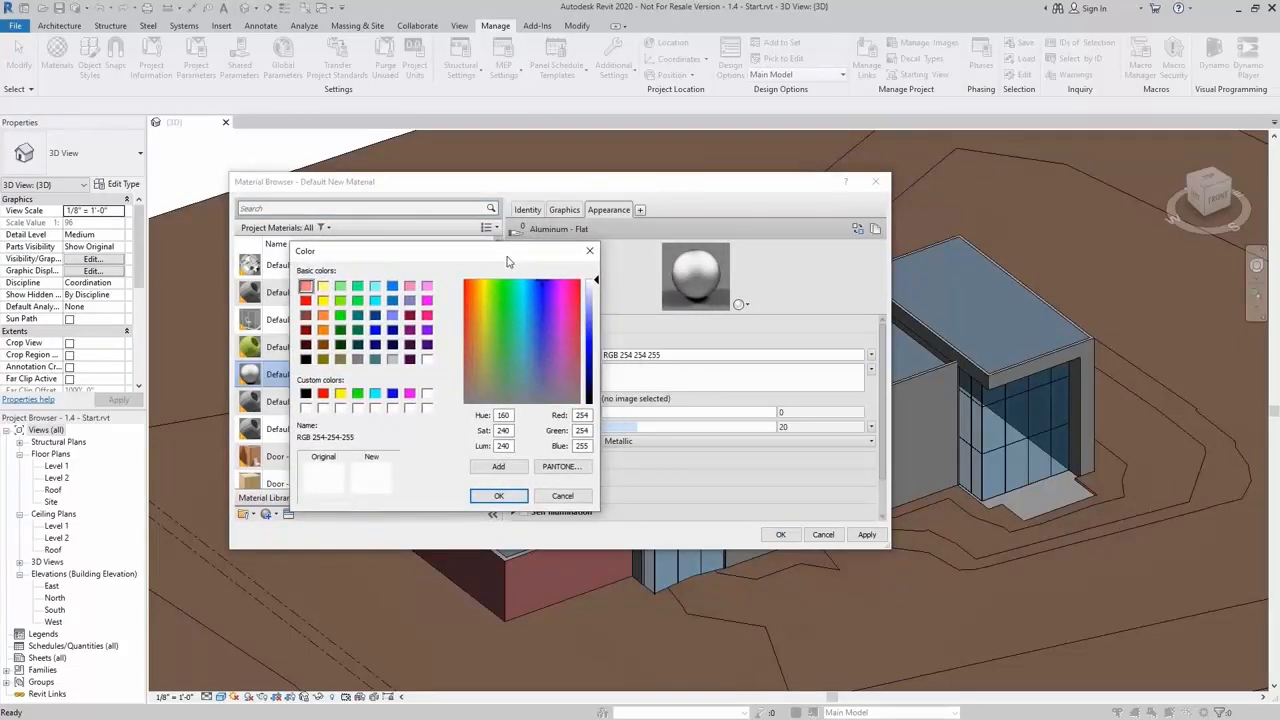
{"action": "left_click", "coordinate": [482, 393]}
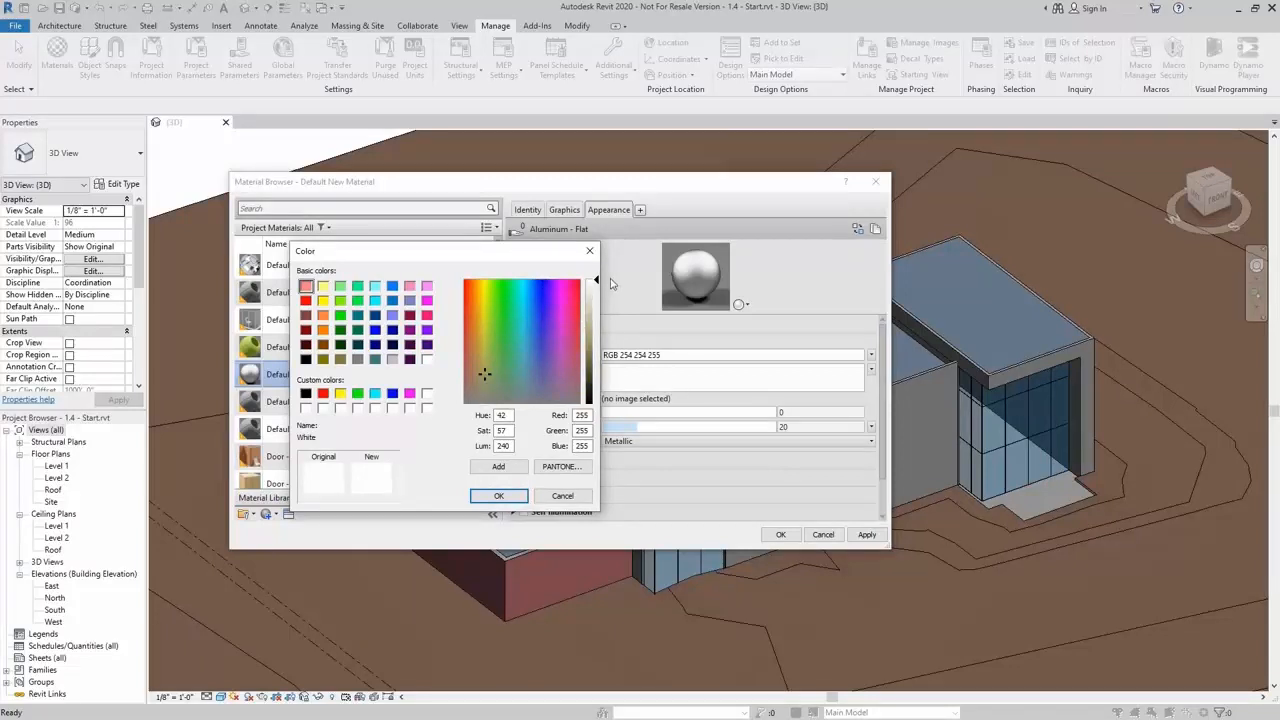
{"action": "mouse_move", "coordinate": [596, 282]}
{"action": "left_mouse_down"}
{"action": "mouse_move", "coordinate": [598, 320]}
{"action": "mouse_move", "coordinate": [597, 305]}
{"action": "left_mouse_up"}
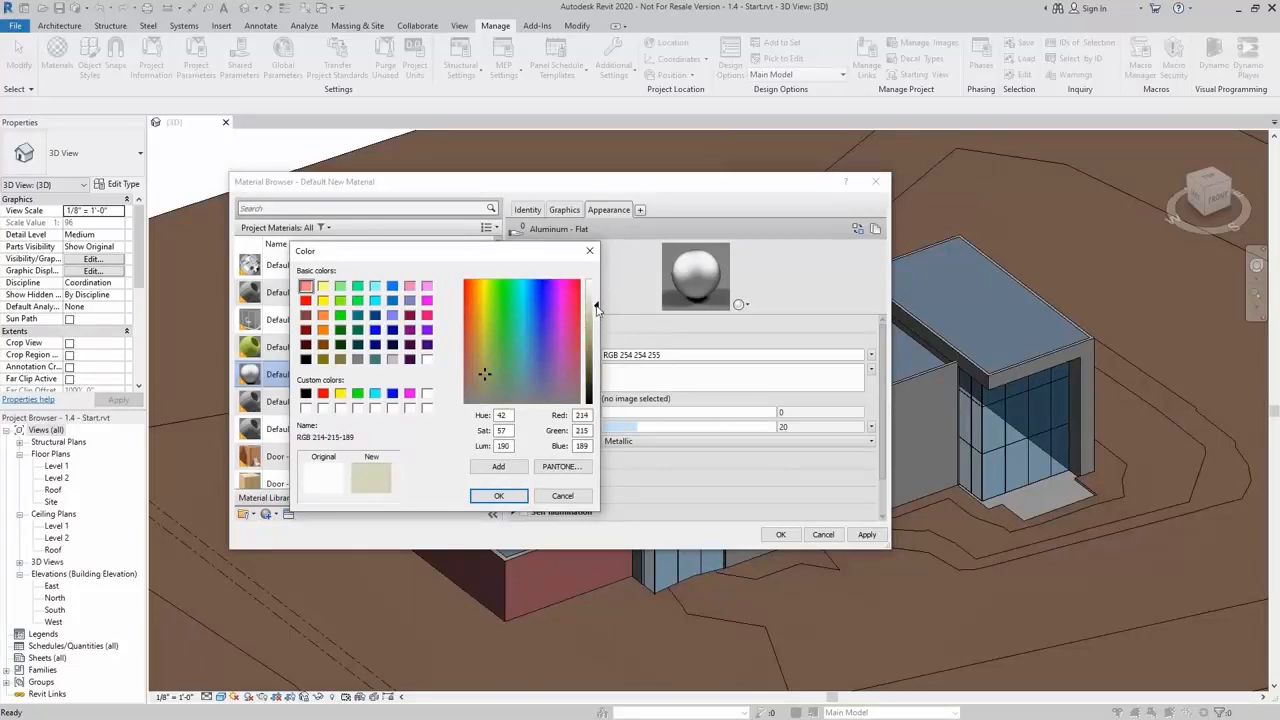
{"action": "left_click_drag", "start_coordinate": [482, 374], "coordinate": [474, 382]}
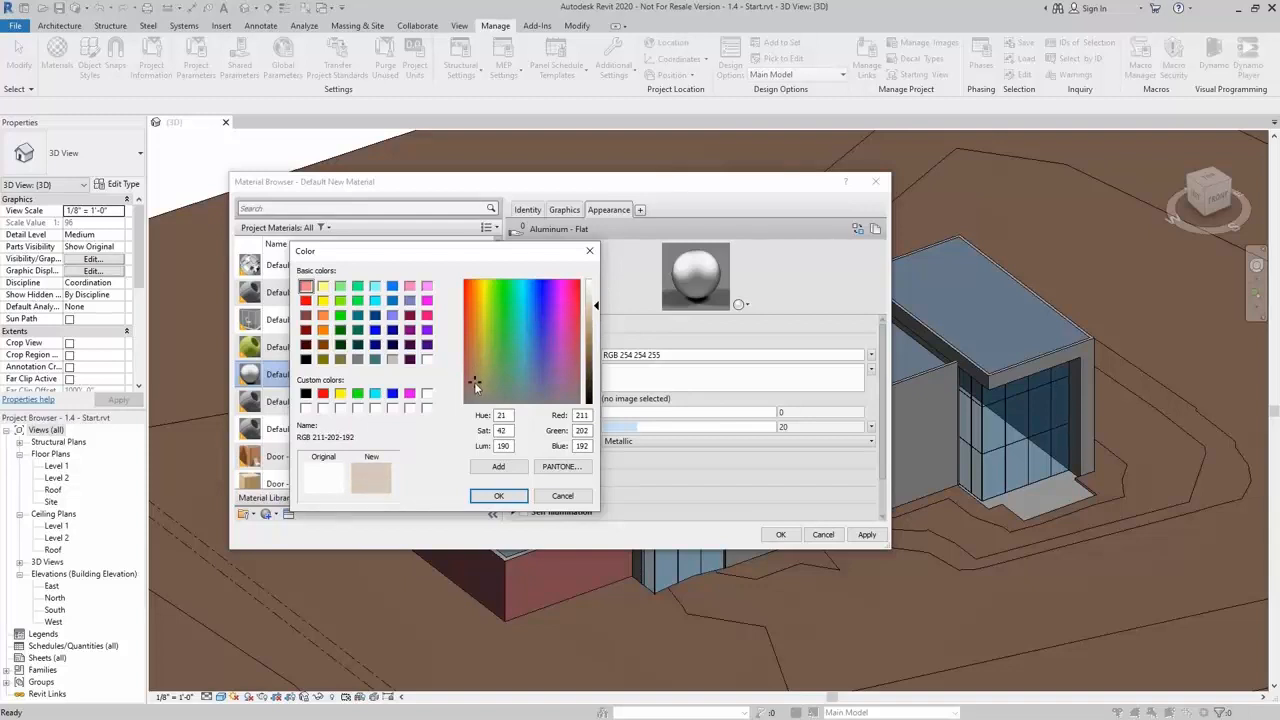
{"action": "left_click", "coordinate": [498, 496]}
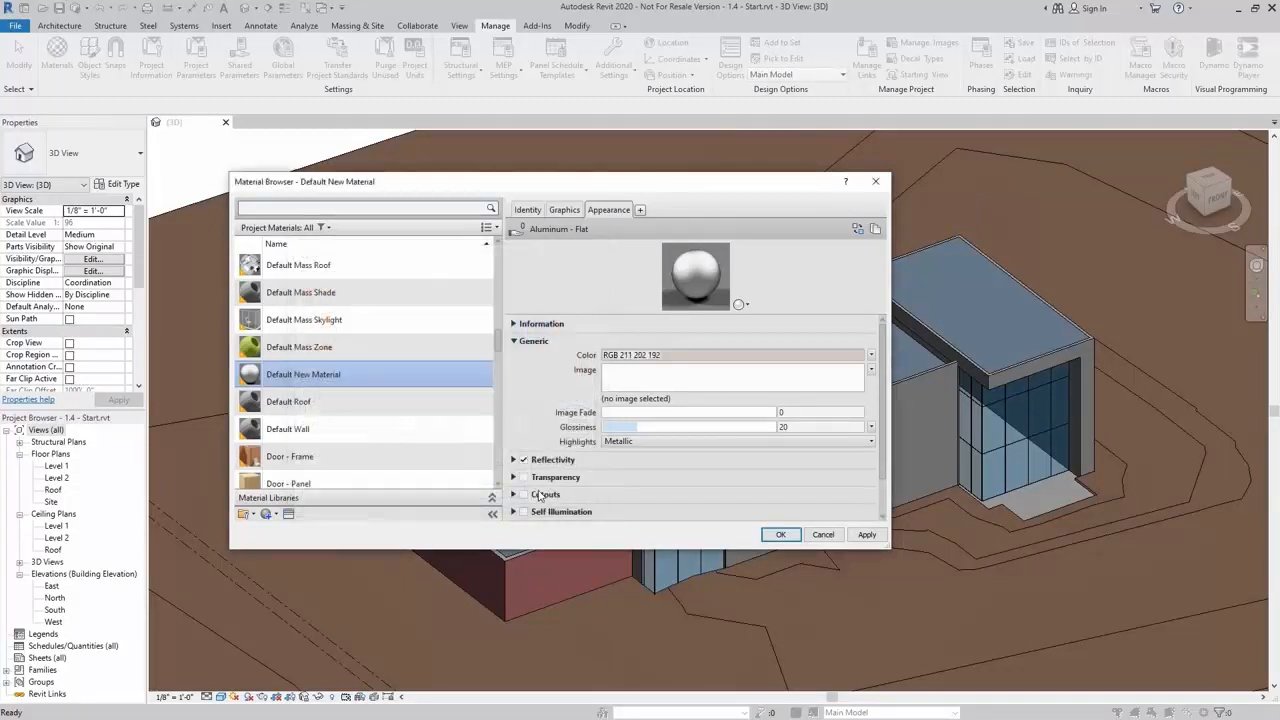
Rename the new material as Metal Panel
{"action": "right_click", "coordinate": [341, 367]}
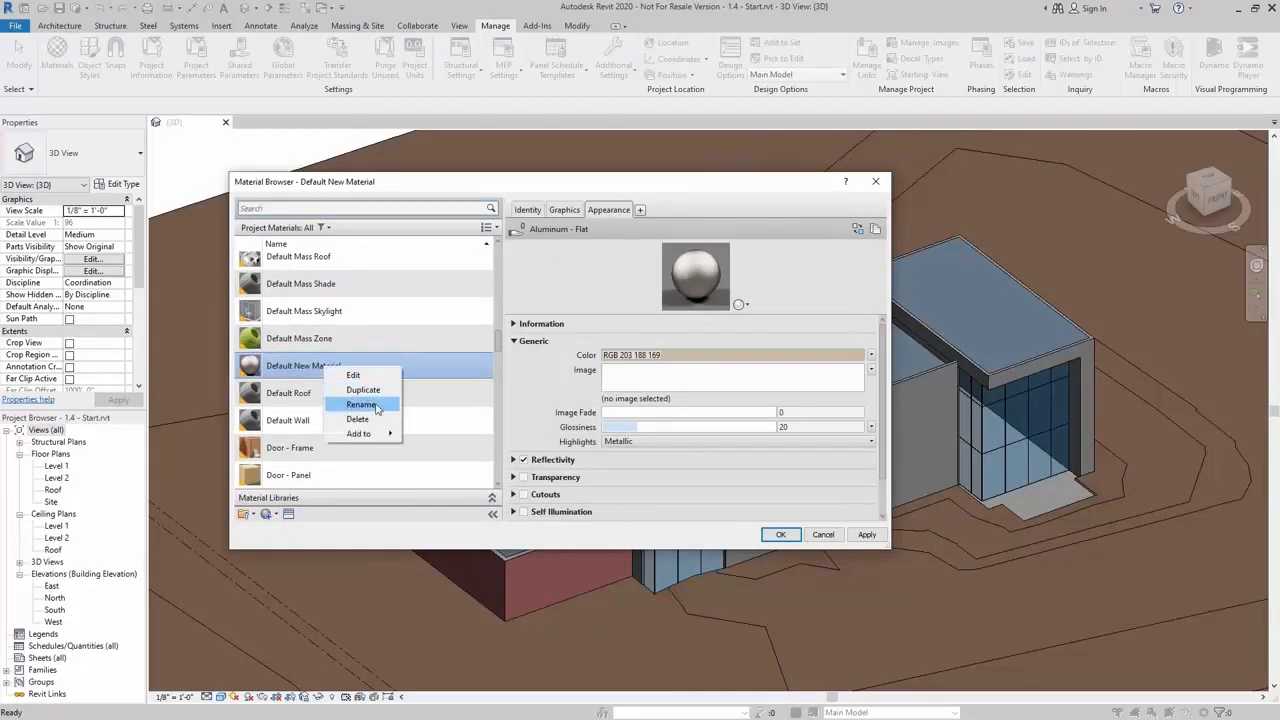
{"action": "left_click", "coordinate": [362, 404]}
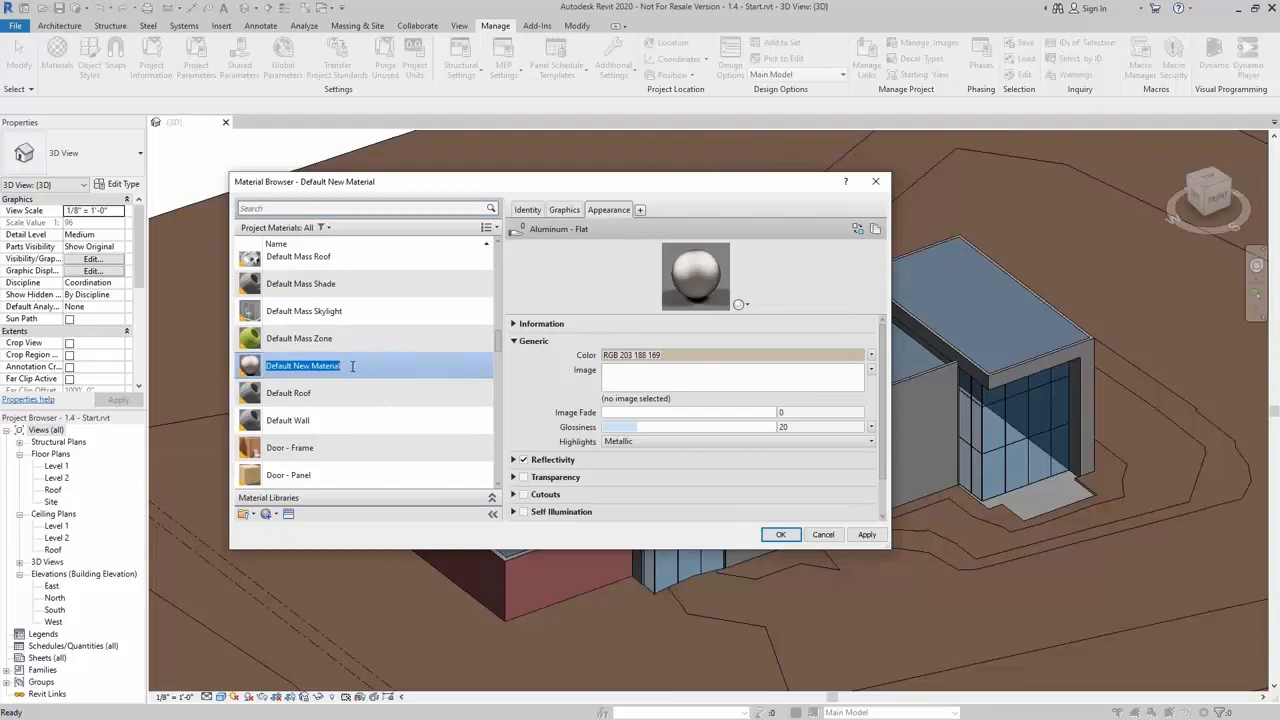
{"action": "type", "text": "M"}
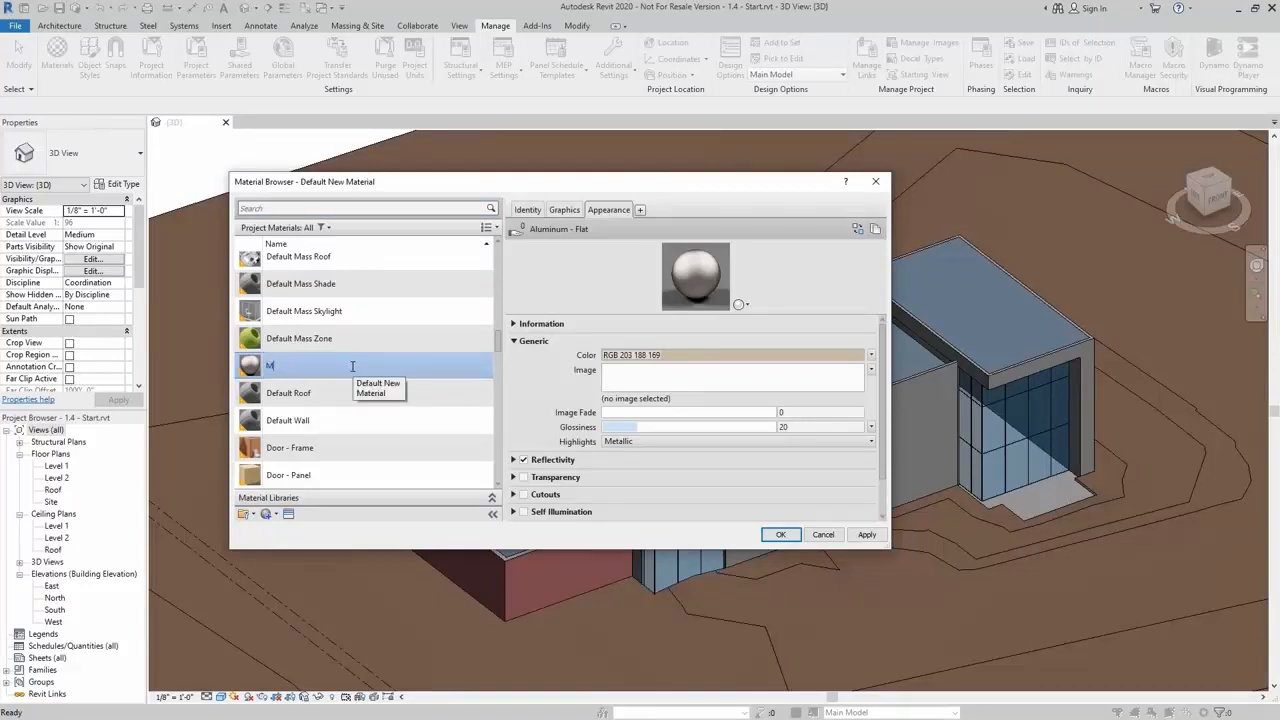
{"action": "type", "text": "etal Panel"}
{"action": "key", "text": "Return"}
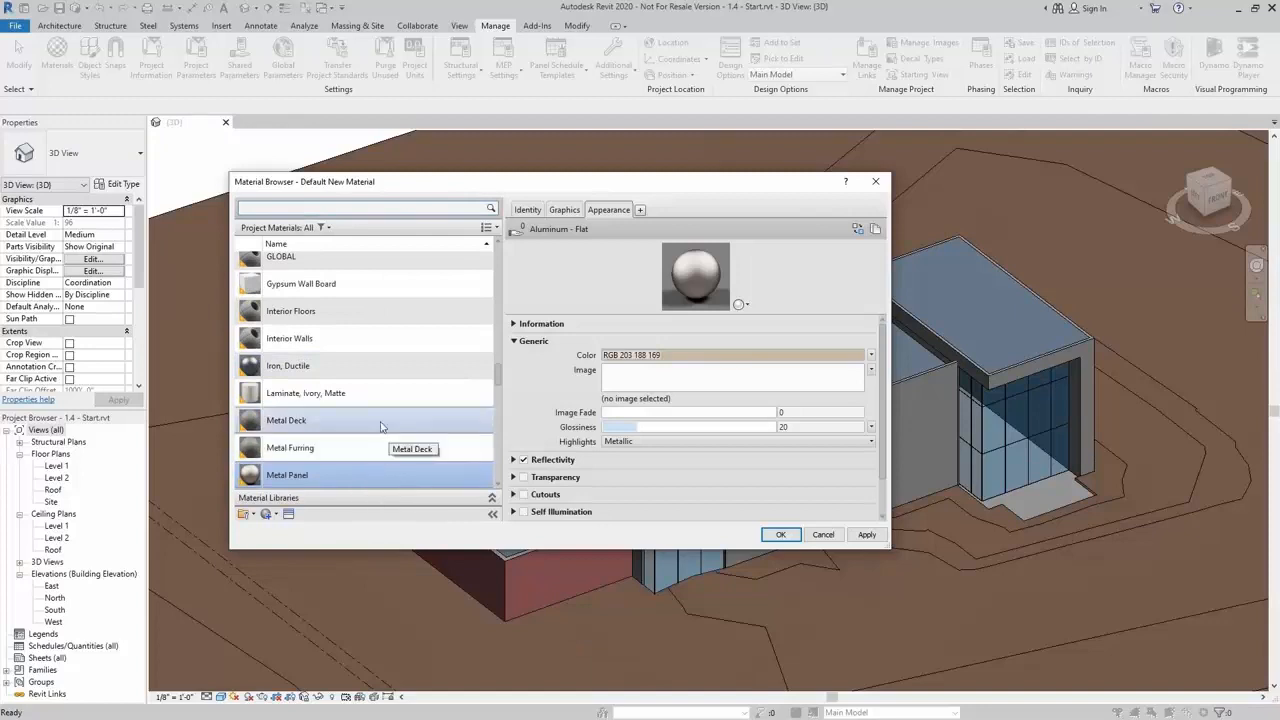
Replace the Glass material's appearance with the Autodesk Physical Assets Glass asset Dark Bronze Reflective
{"action": "scroll", "coordinate": [351, 397], "scroll_direction": "down", "scroll_amount": 2}
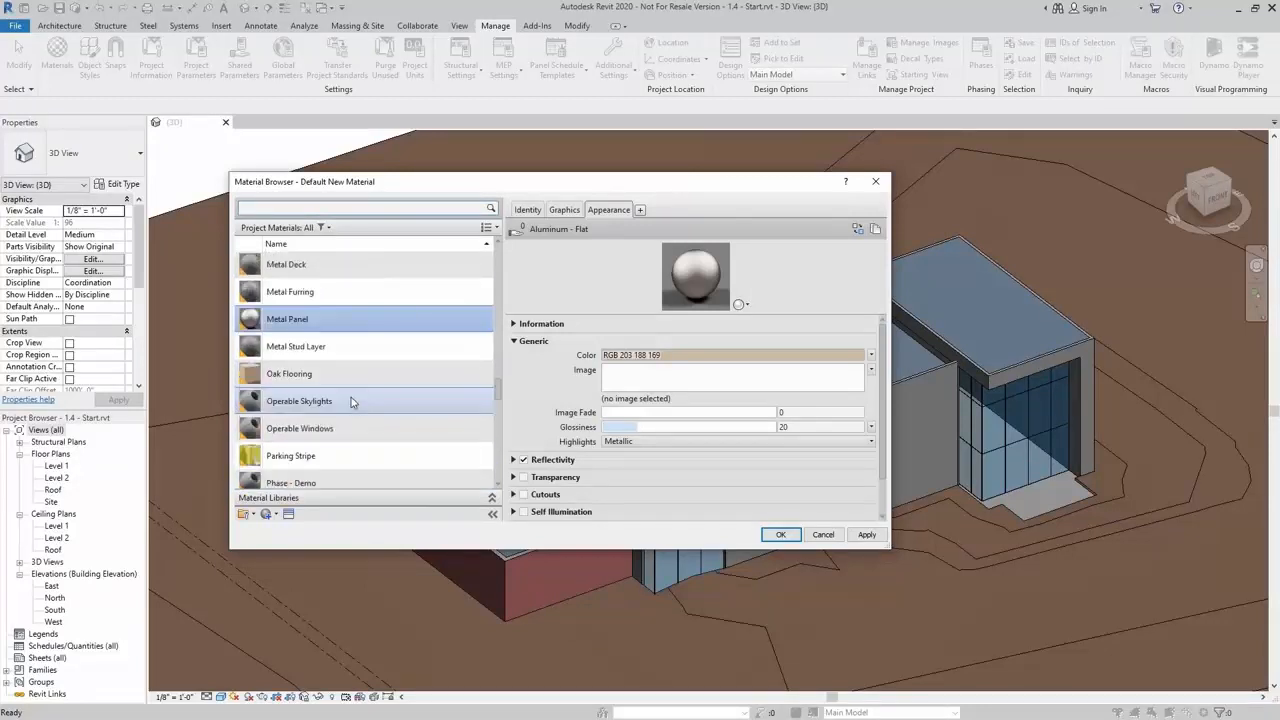
{"action": "scroll", "coordinate": [351, 397], "scroll_direction": "up", "scroll_amount": 1}
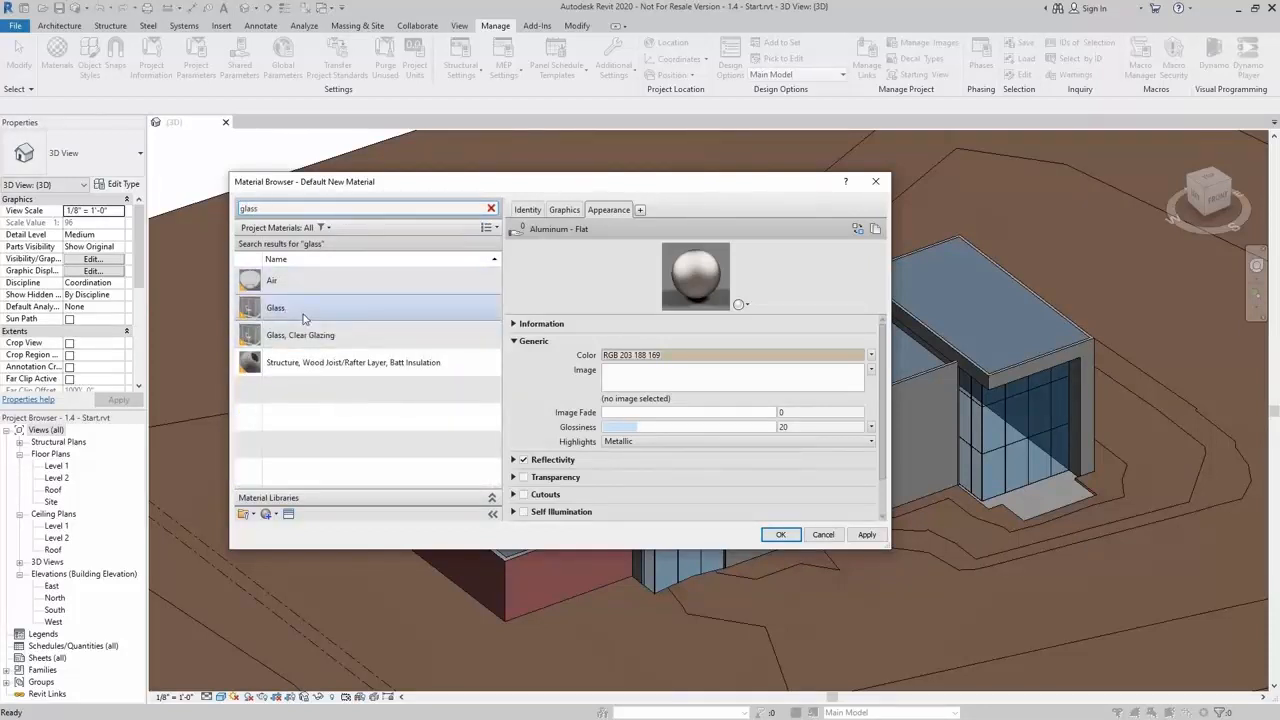
{"action": "left_click", "coordinate": [305, 312]}
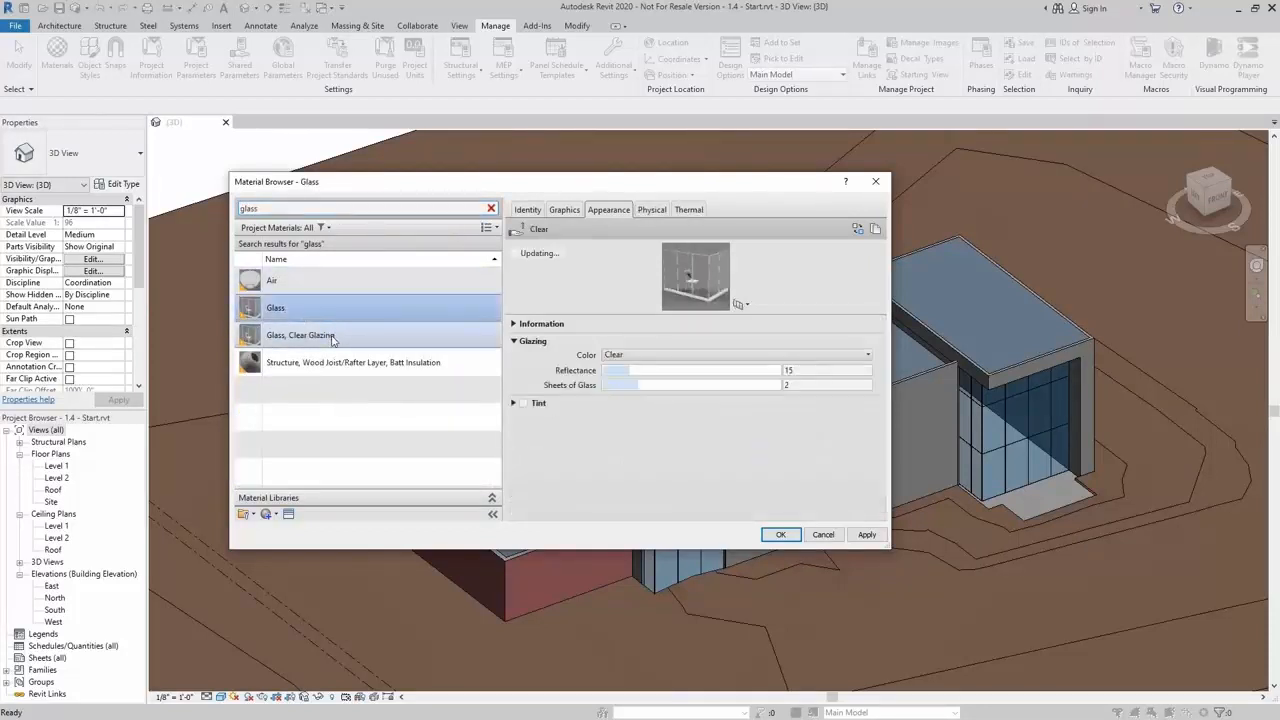
{"action": "left_click", "coordinate": [334, 341]}
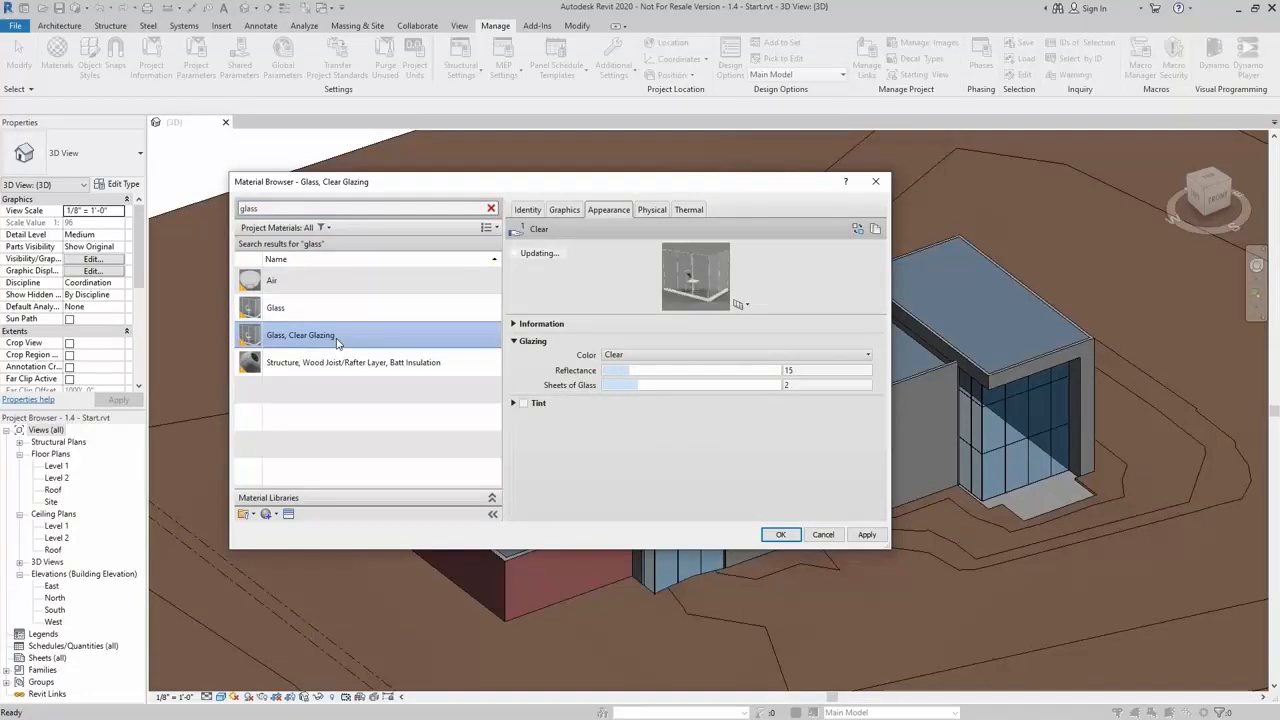
{"action": "left_click", "coordinate": [306, 307]}
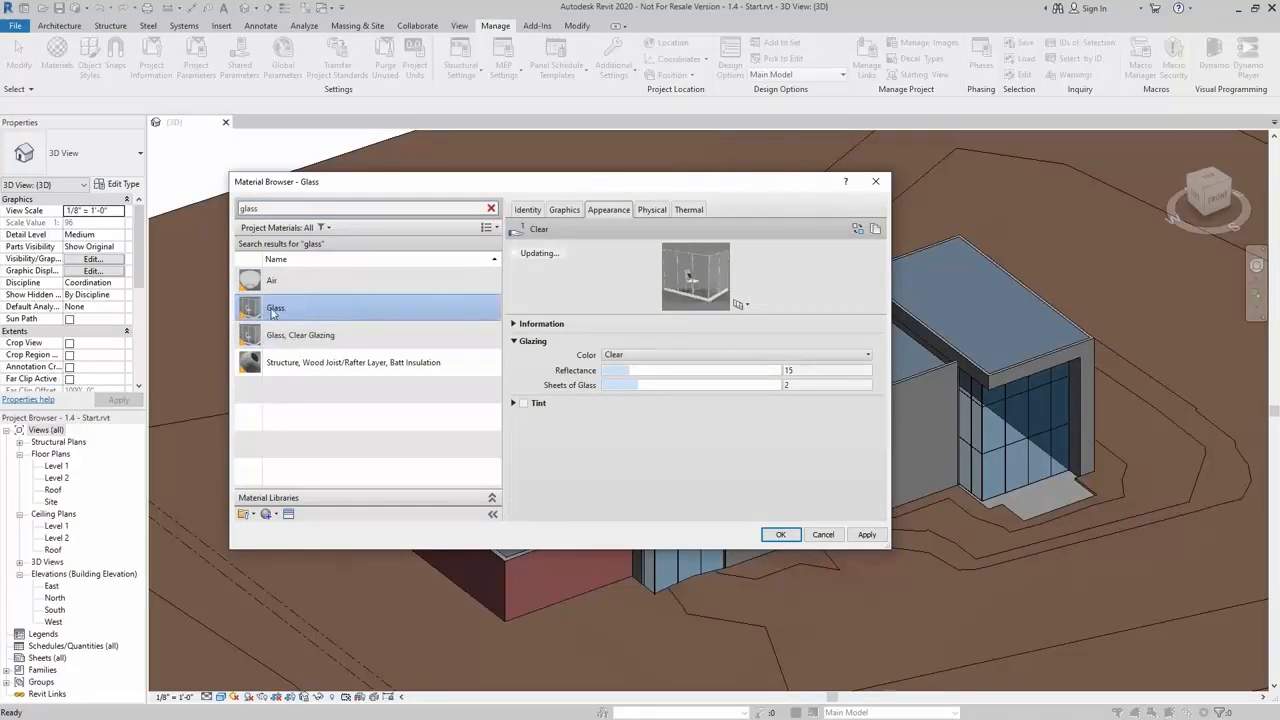
{"action": "left_click", "coordinate": [288, 514]}
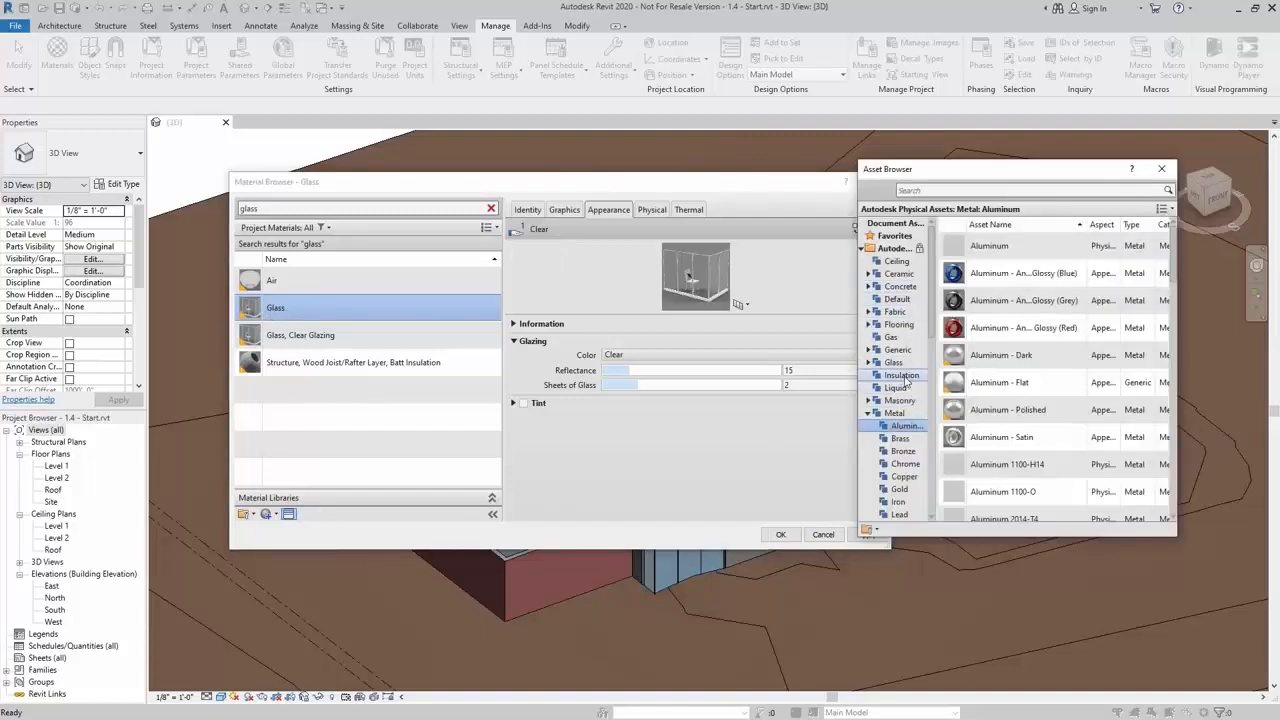
{"action": "scroll", "coordinate": [870, 330], "scroll_direction": "down", "scroll_amount": 2}
{"action": "left_click", "coordinate": [867, 337]}
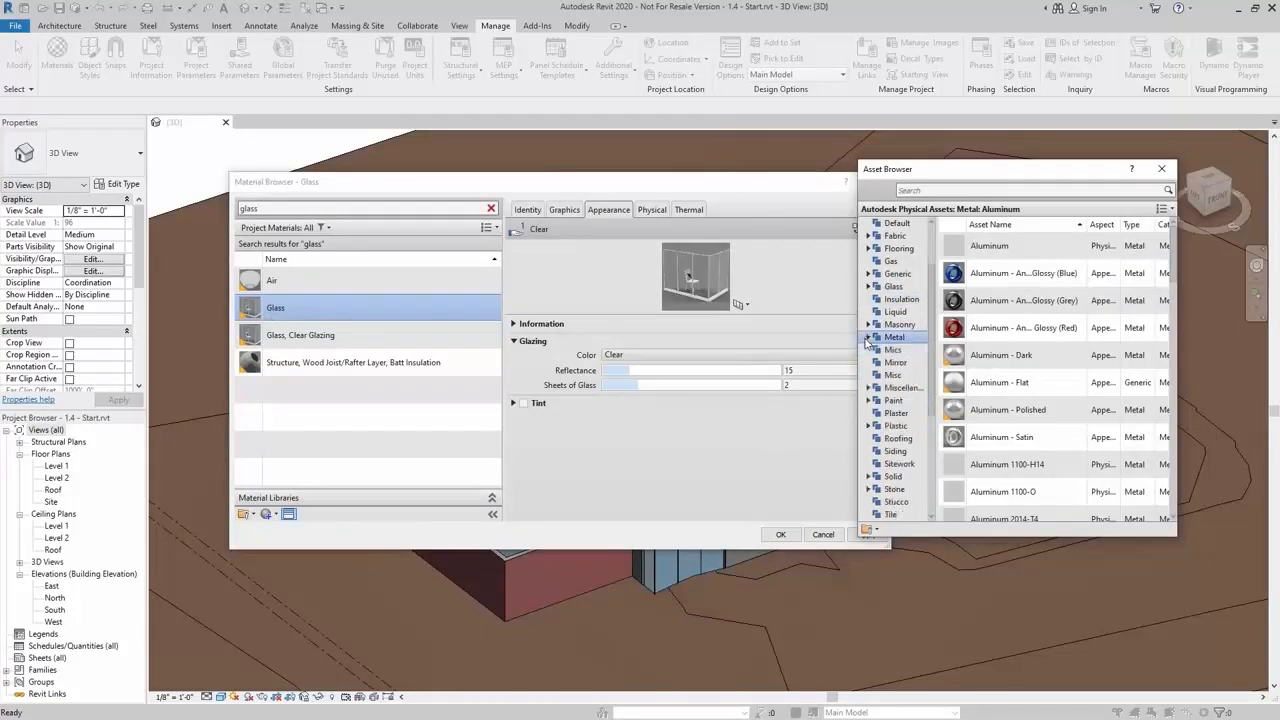
{"action": "scroll", "coordinate": [897, 398], "scroll_direction": "down", "scroll_amount": 2}
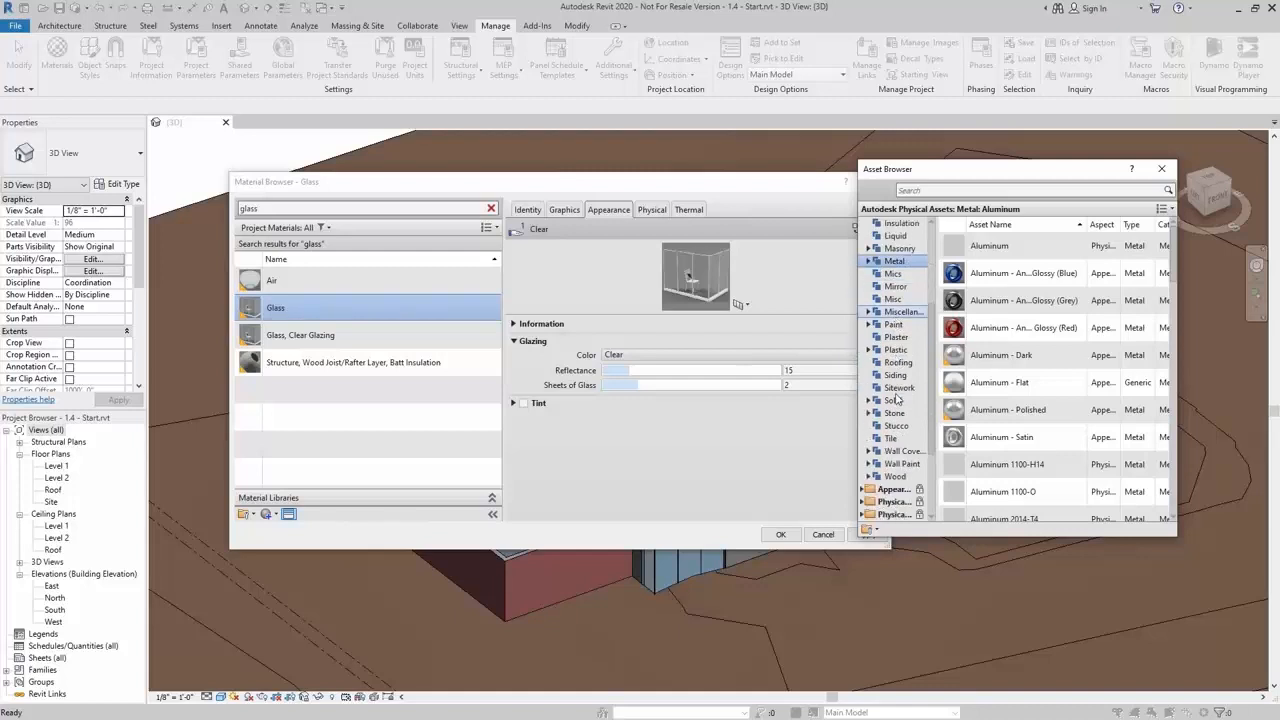
{"action": "scroll", "coordinate": [897, 398], "scroll_direction": "up", "scroll_amount": 2}
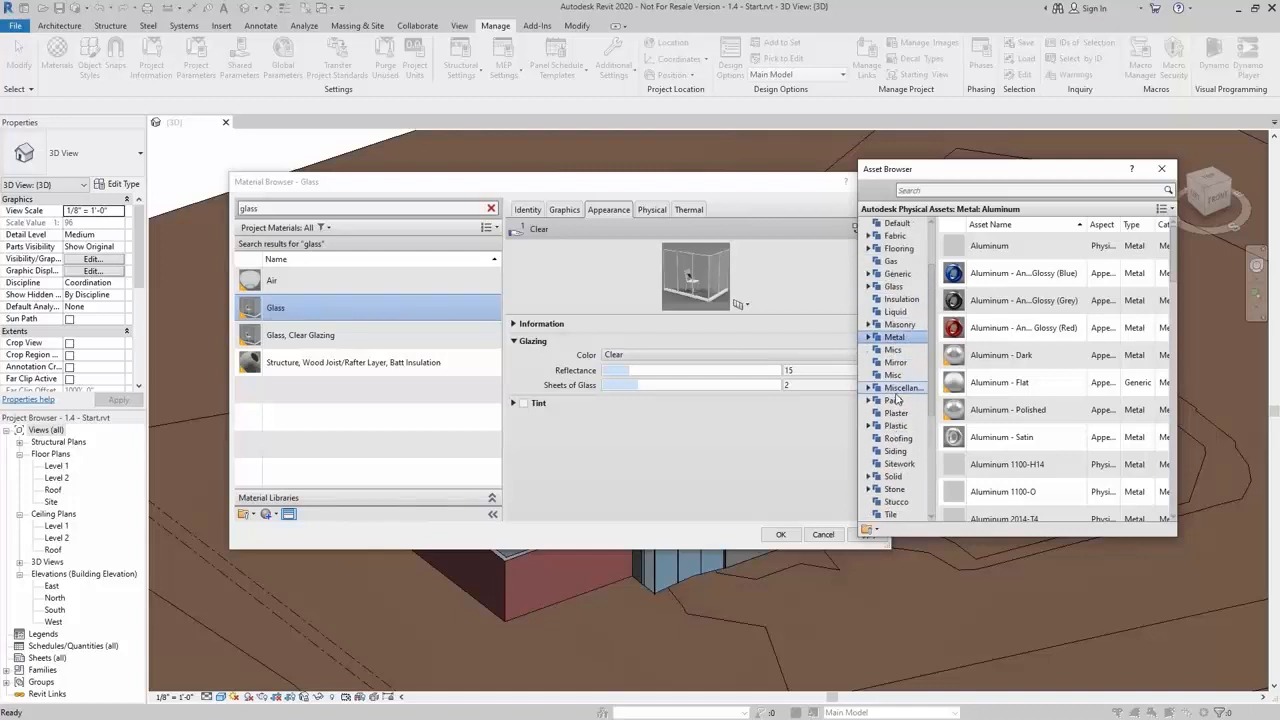
{"action": "left_click", "coordinate": [909, 287]}
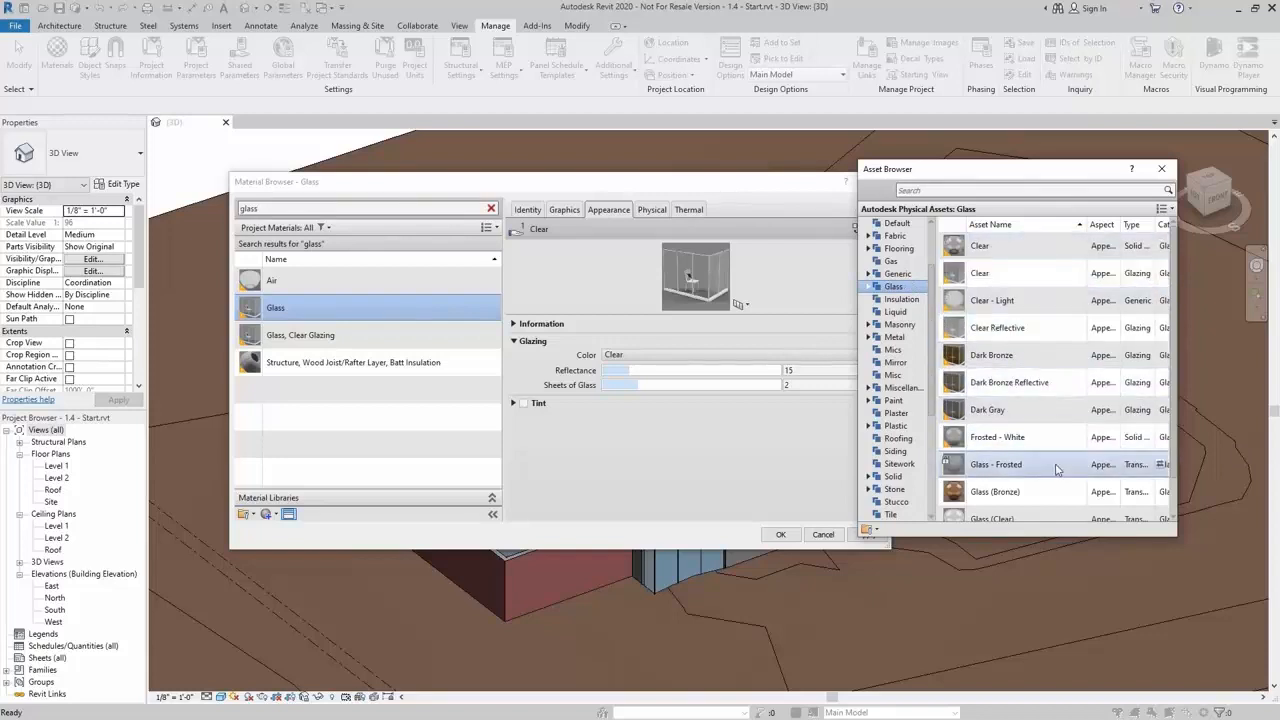
{"action": "scroll", "coordinate": [1040, 512], "scroll_direction": "down", "scroll_amount": 1}
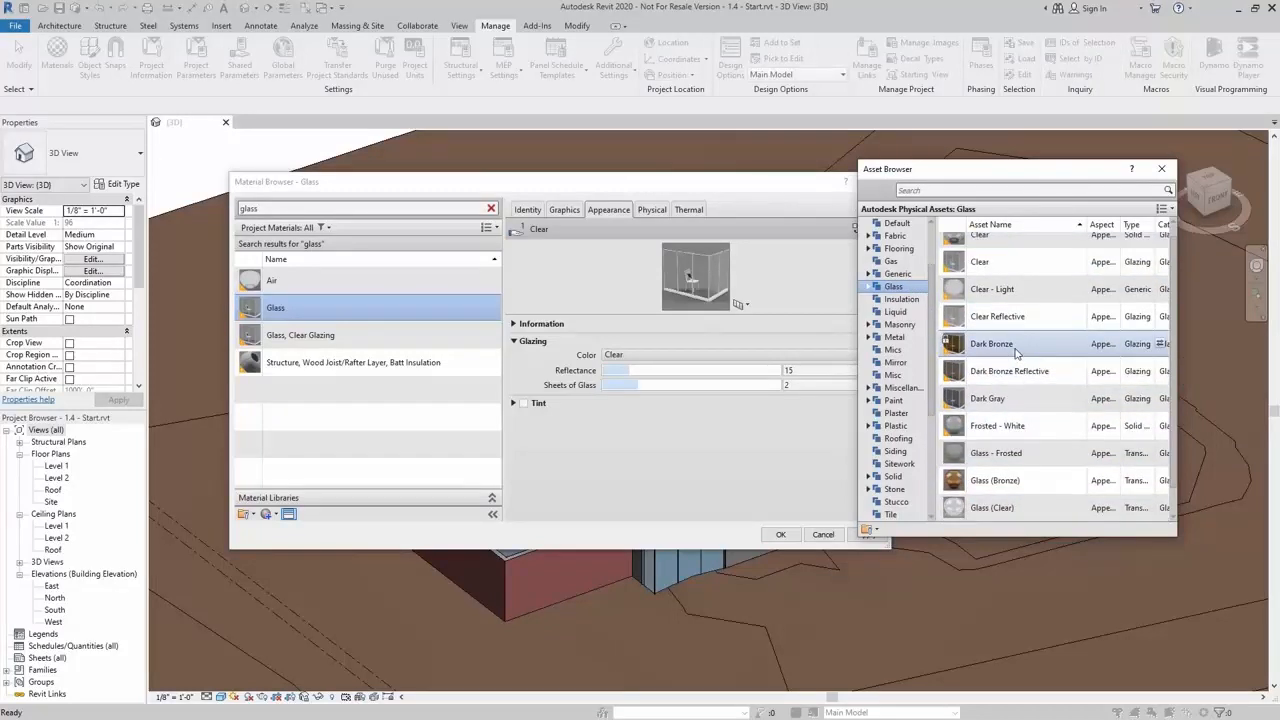
{"action": "left_click", "coordinate": [1162, 372]}
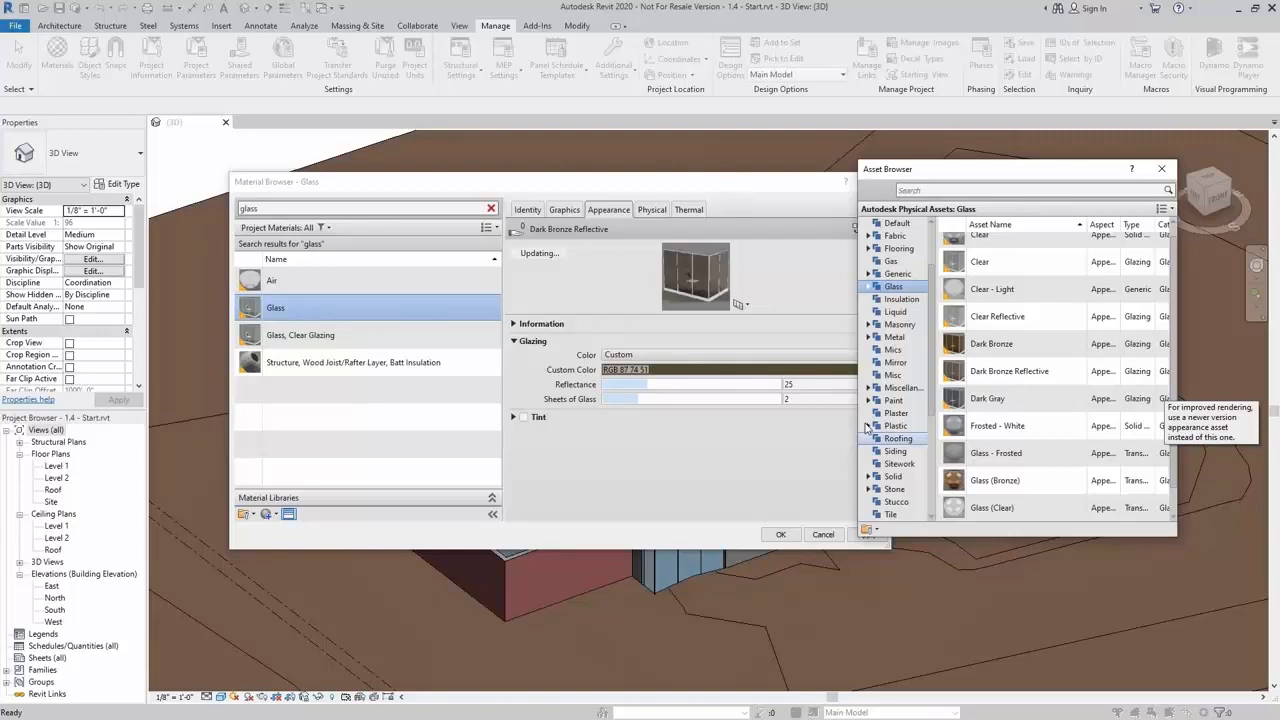
Replace the Glass, Clear Glazing material's appearance with the Clear Reflective glass asset and close the Material Browser
{"action": "left_click", "coordinate": [365, 336]}
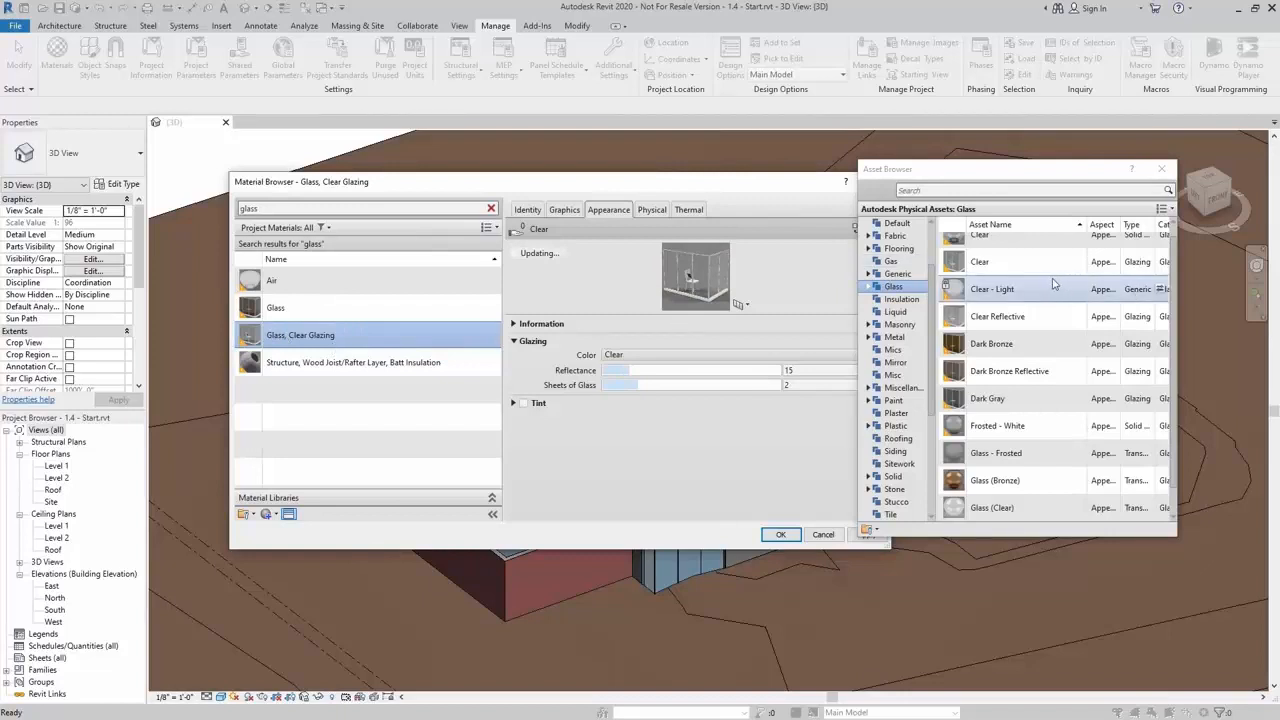
{"action": "left_click", "coordinate": [1164, 316]}
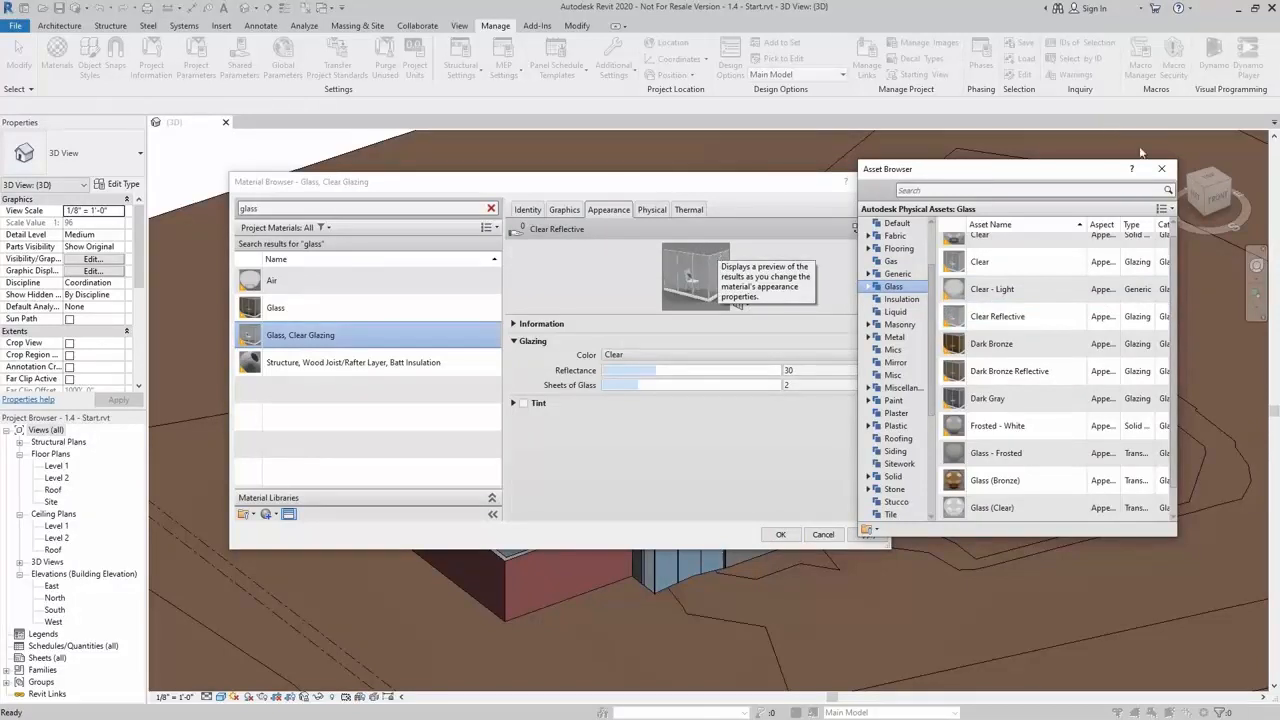
{"action": "left_click", "coordinate": [1161, 168]}
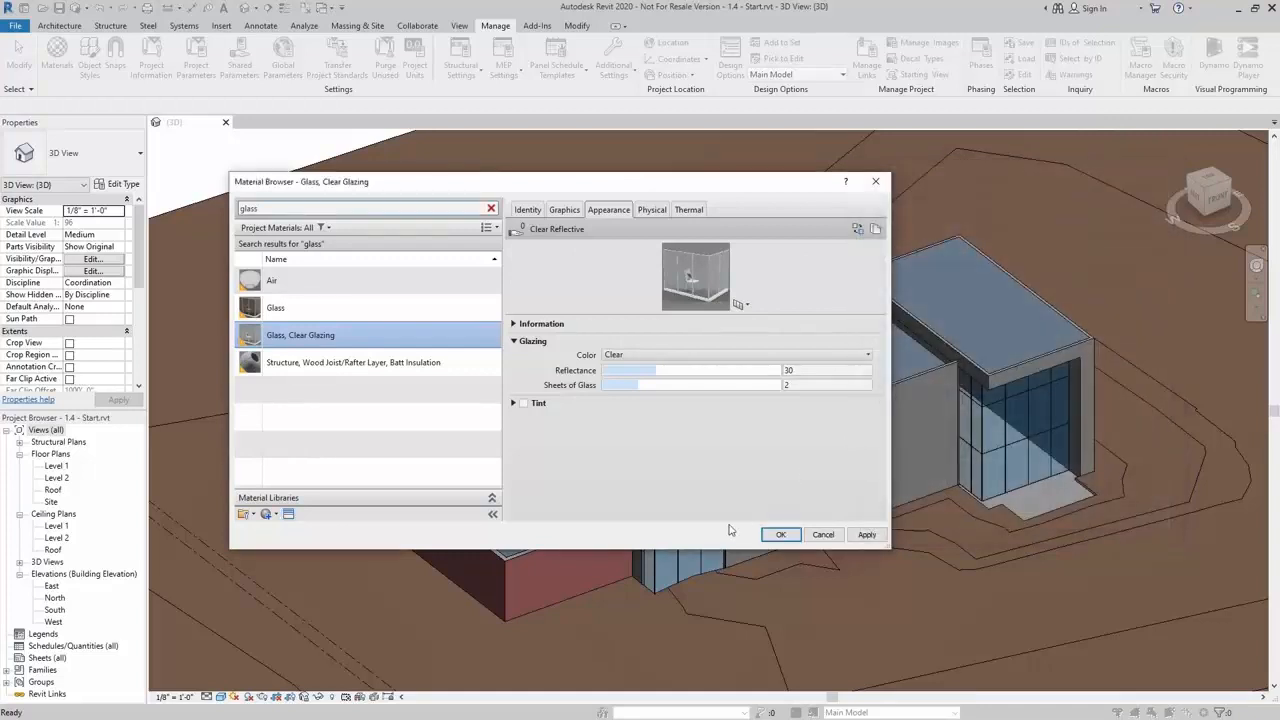
{"action": "left_click", "coordinate": [781, 536]}
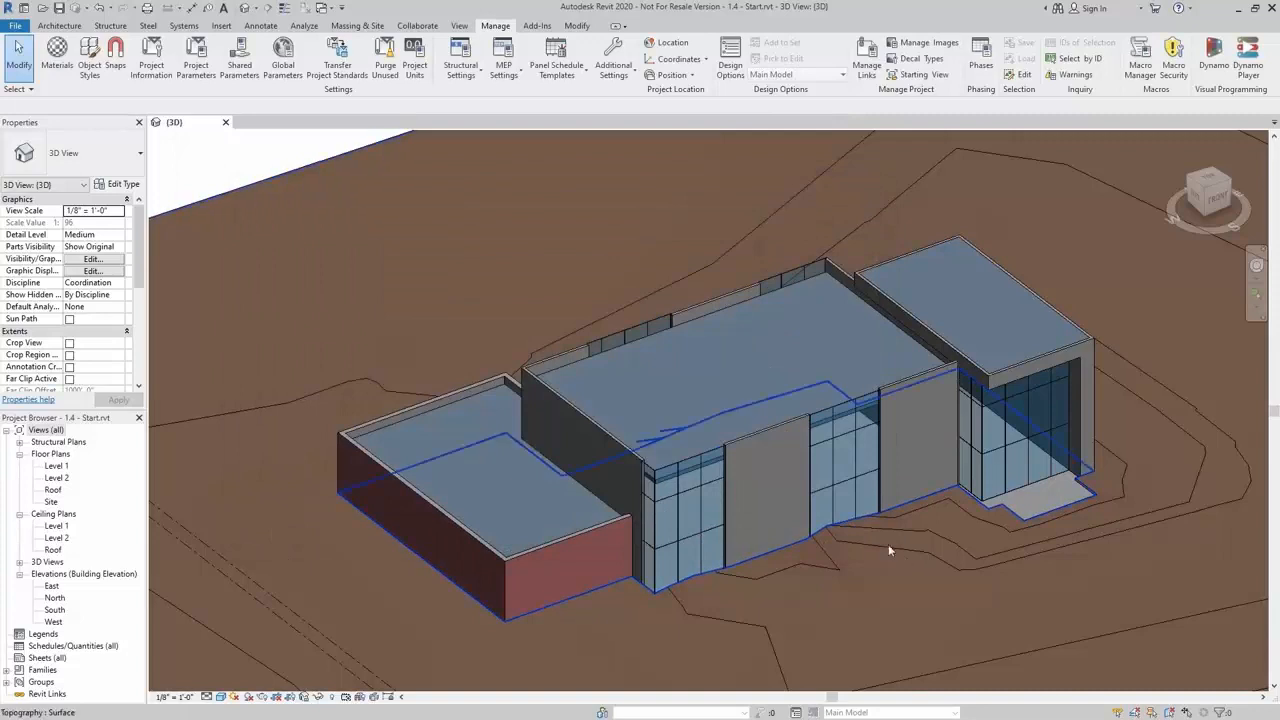
Use the Paint tool to apply the Metal Panel material to wall and fascia faces around the entrance block
{"action": "left_click", "coordinate": [577, 27]}
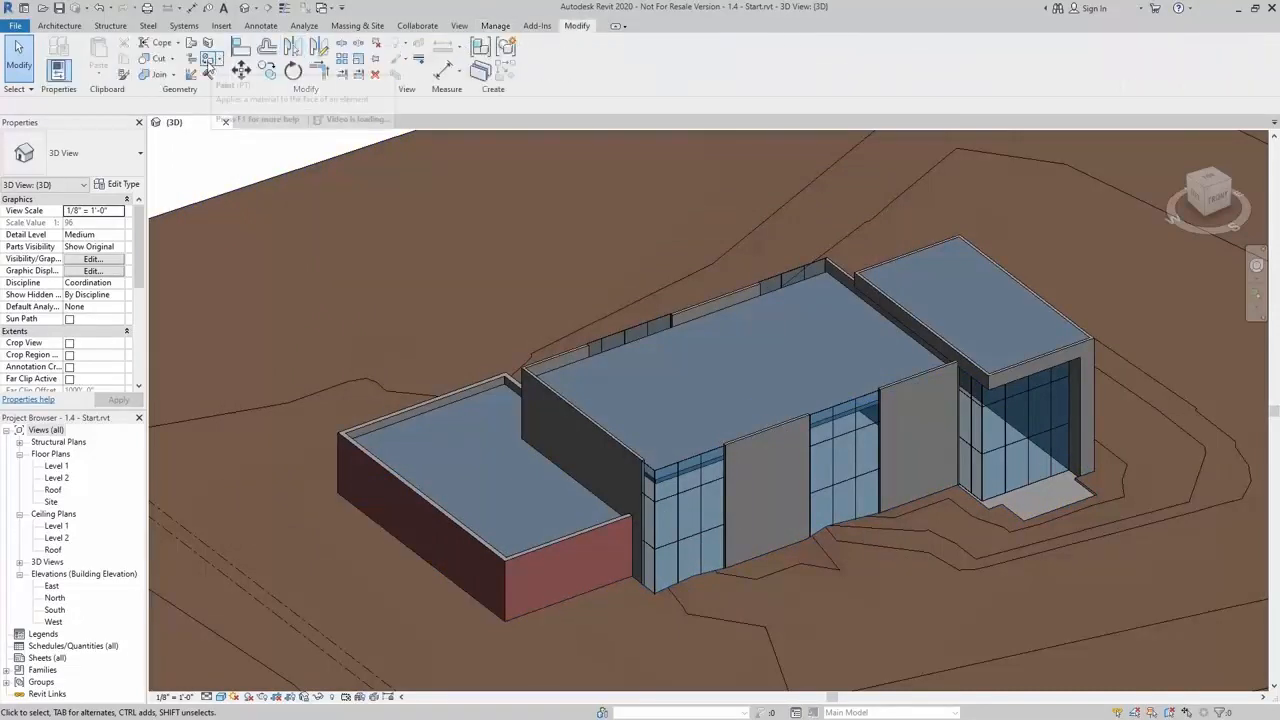
{"action": "left_click", "coordinate": [208, 62]}
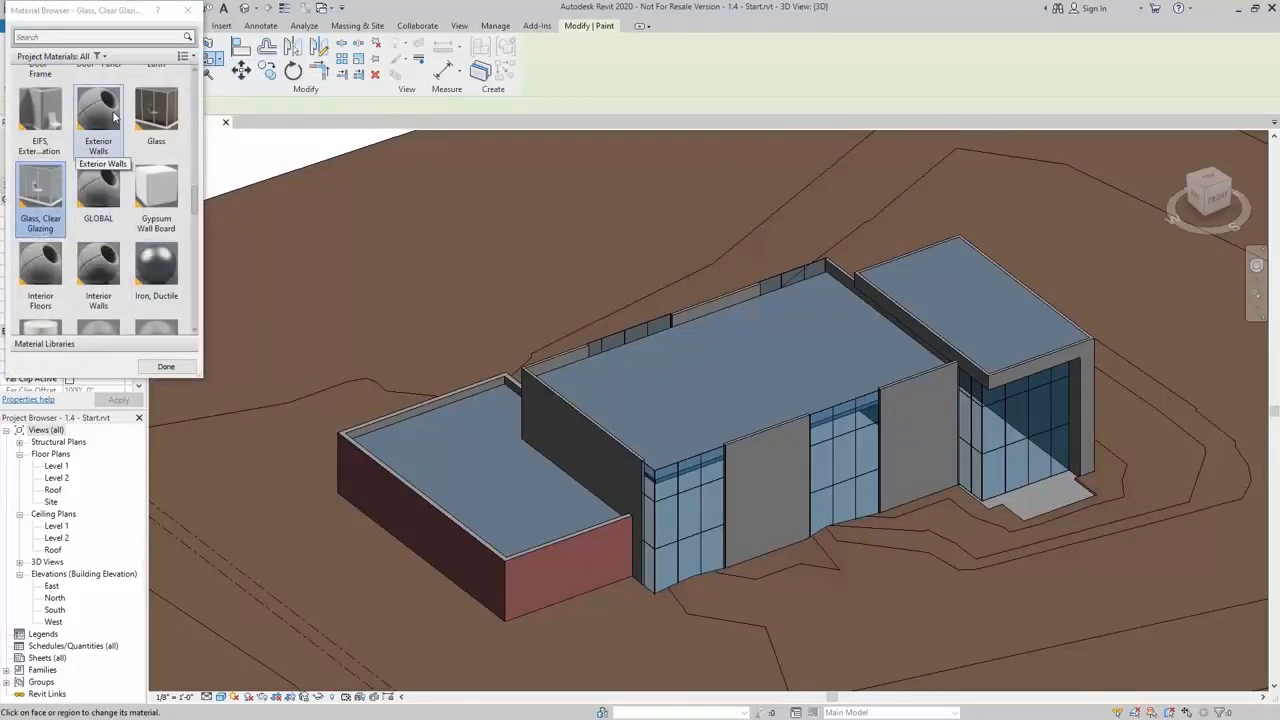
{"action": "scroll", "coordinate": [100, 200], "scroll_direction": "up", "scroll_amount": 2}
{"action": "left_click", "coordinate": [86, 34]}
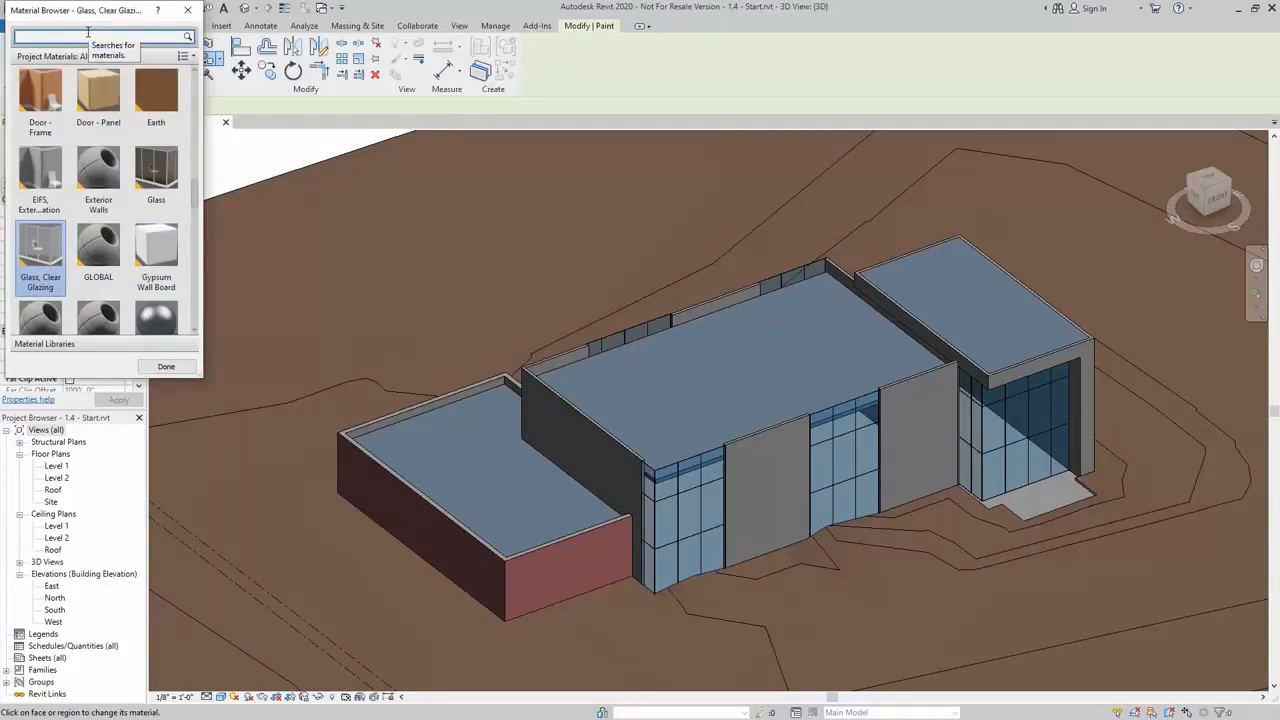
{"action": "type", "text": "metal"}
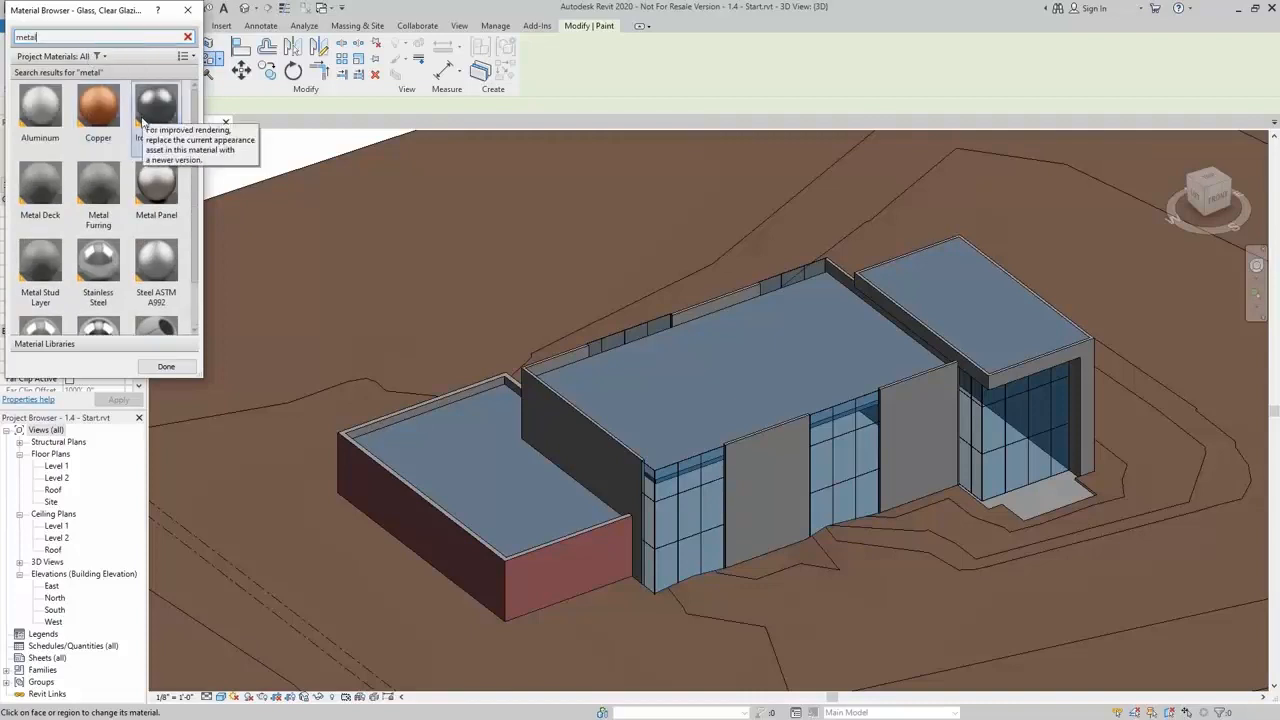
{"action": "left_click", "coordinate": [157, 200]}
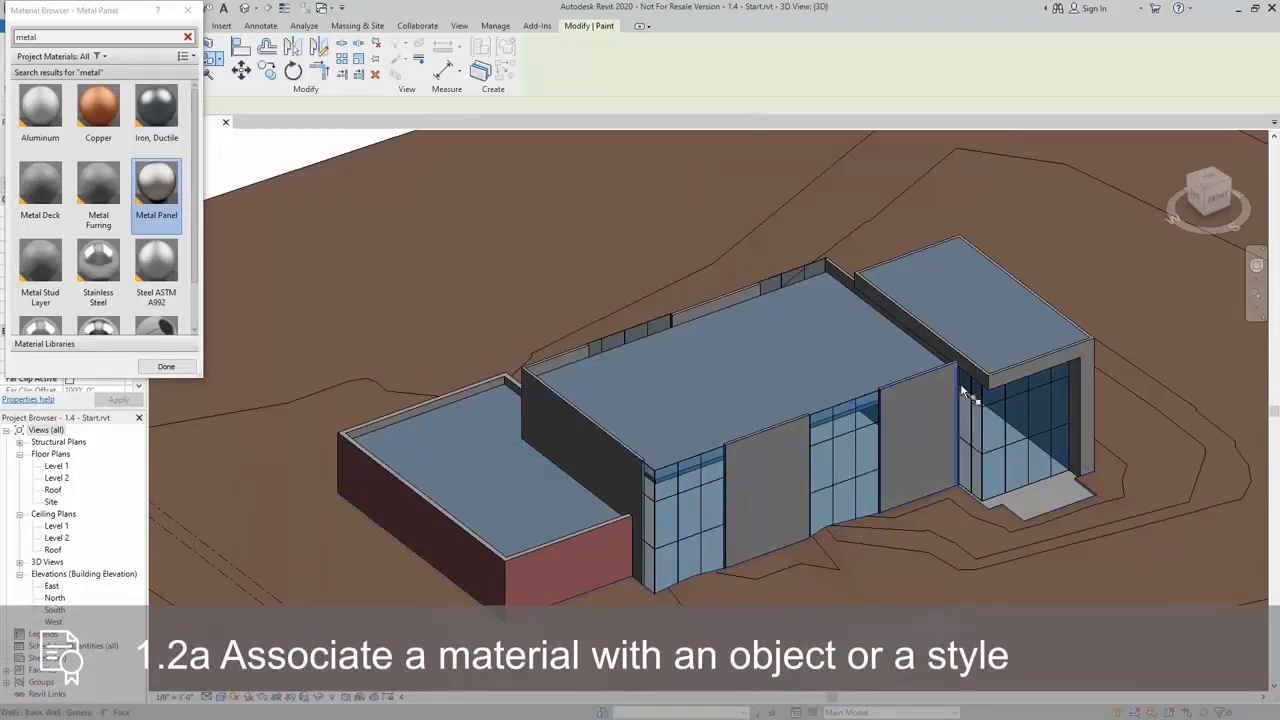
{"action": "scroll", "coordinate": [975, 350], "scroll_direction": "up", "scroll_amount": 3}
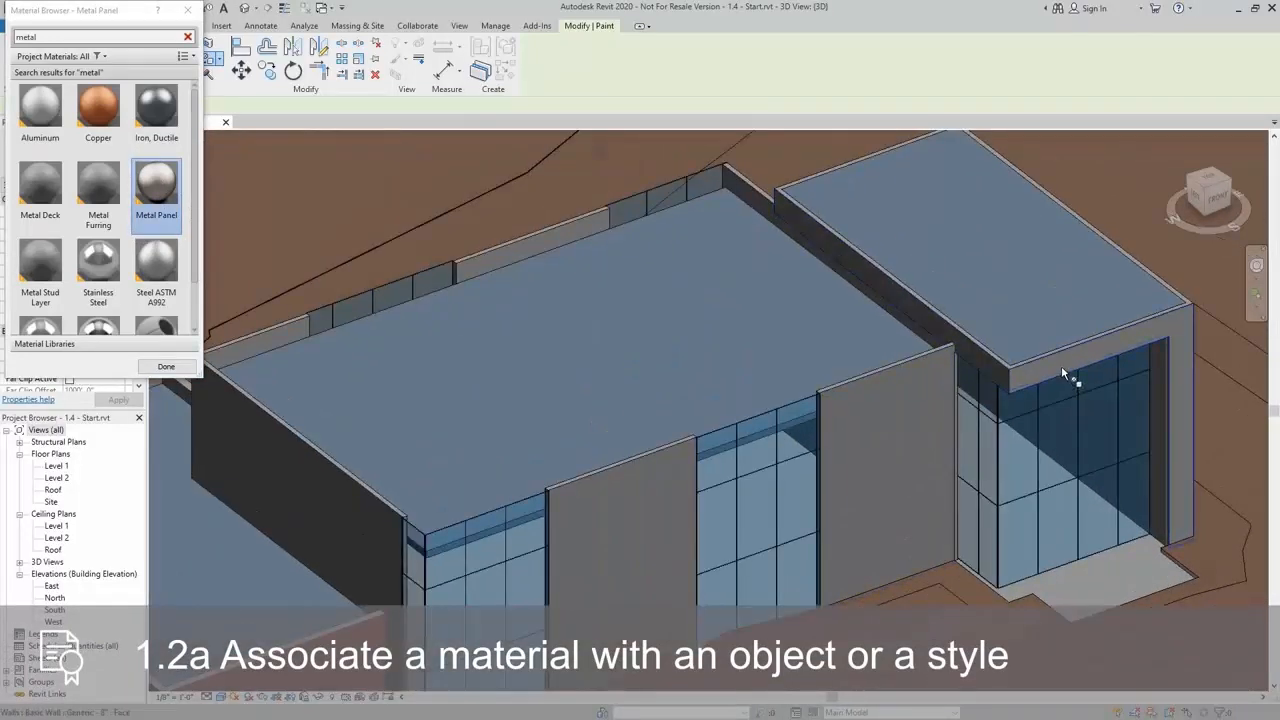
{"action": "left_click", "coordinate": [1062, 368]}
{"action": "scroll", "coordinate": [1062, 368], "scroll_direction": "down", "scroll_amount": 2}
{"action": "scroll", "coordinate": [1062, 372], "scroll_direction": "up", "scroll_amount": 2}
{"action": "scroll", "coordinate": [1116, 545], "scroll_direction": "up", "scroll_amount": 4}
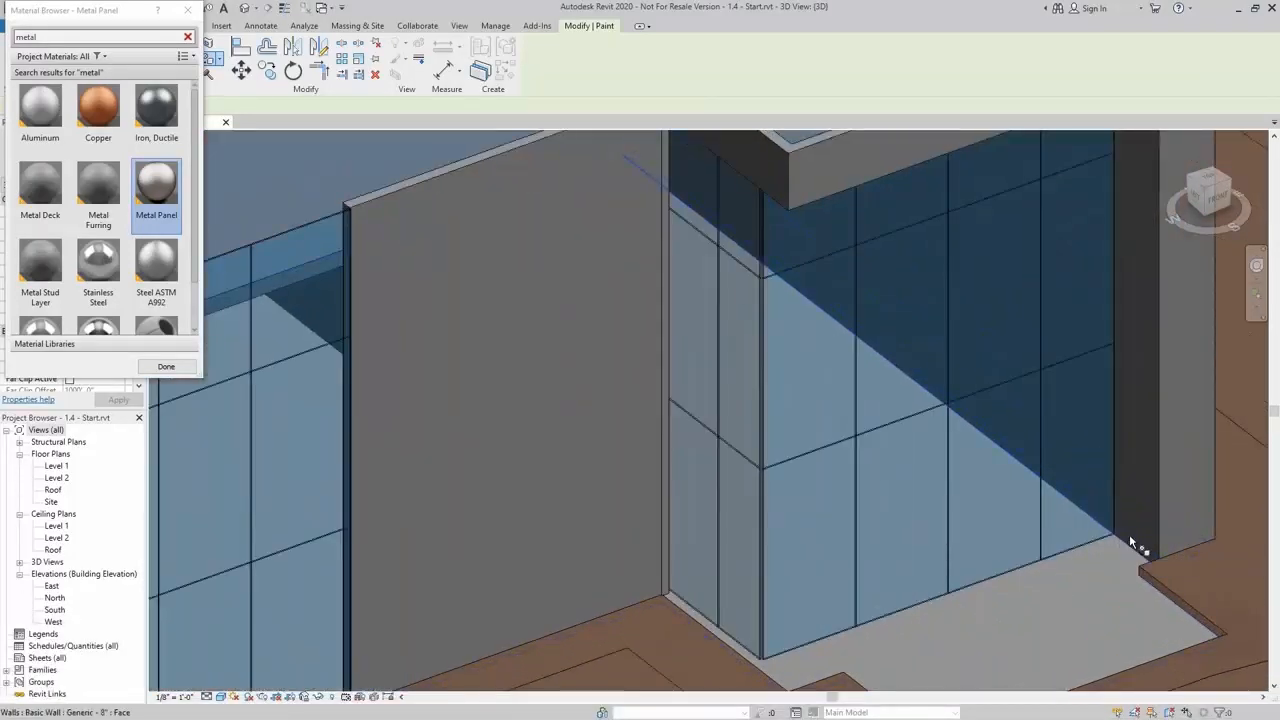
{"action": "left_click", "coordinate": [1130, 536]}
{"action": "scroll", "coordinate": [1130, 536], "scroll_direction": "down", "scroll_amount": 3}
{"action": "middle_click_drag", "start_coordinate": [1130, 536], "coordinate": [860, 540], "text": "shift"}
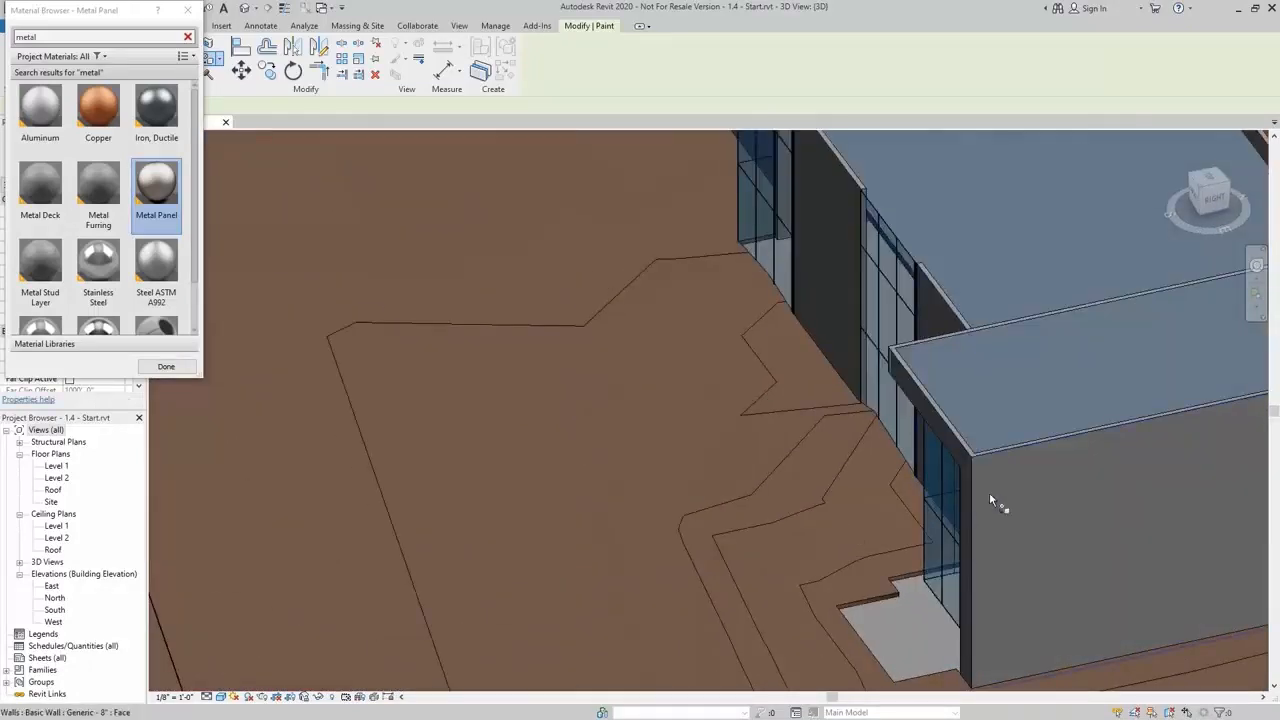
{"action": "scroll", "coordinate": [1006, 503], "scroll_direction": "down", "scroll_amount": 3}
{"action": "middle_click_drag", "start_coordinate": [1029, 509], "coordinate": [476, 530], "text": "shift"}
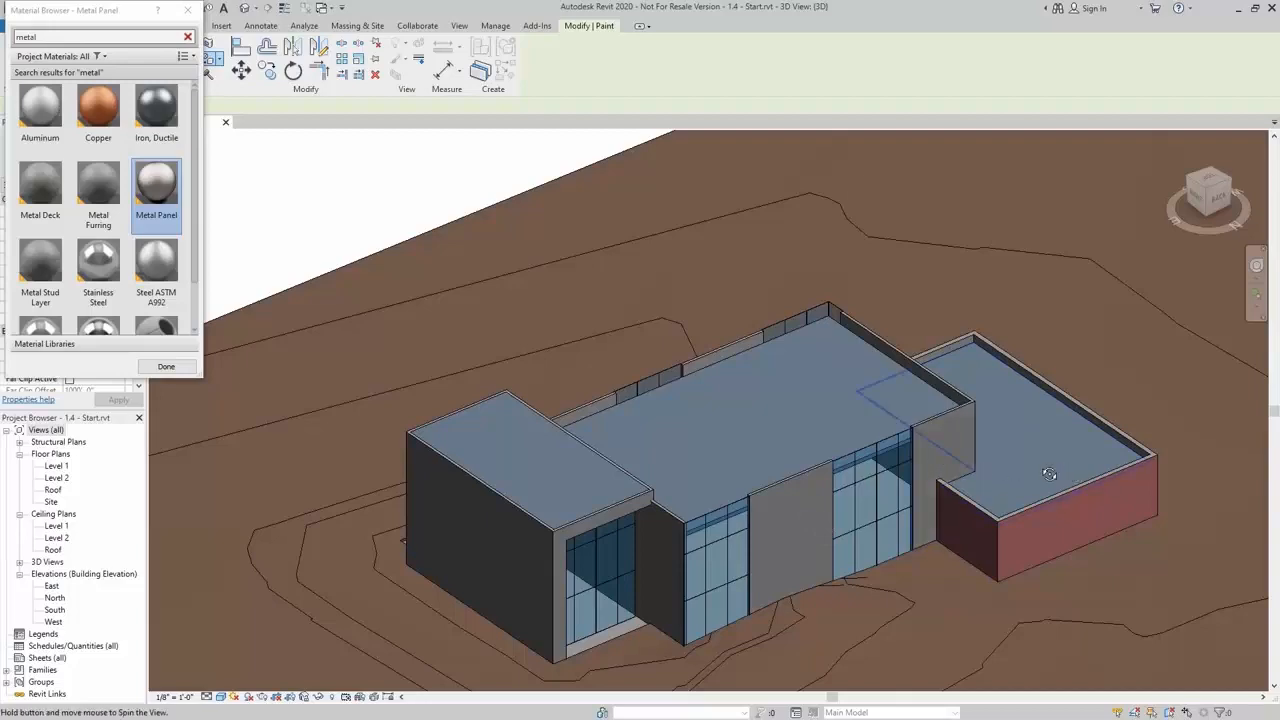
{"action": "middle_click_drag", "start_coordinate": [1049, 474], "coordinate": [800, 489], "text": "shift"}
{"action": "middle_click_drag", "start_coordinate": [685, 628], "coordinate": [723, 473]}
{"action": "scroll", "coordinate": [564, 490], "scroll_direction": "up", "scroll_amount": 2}
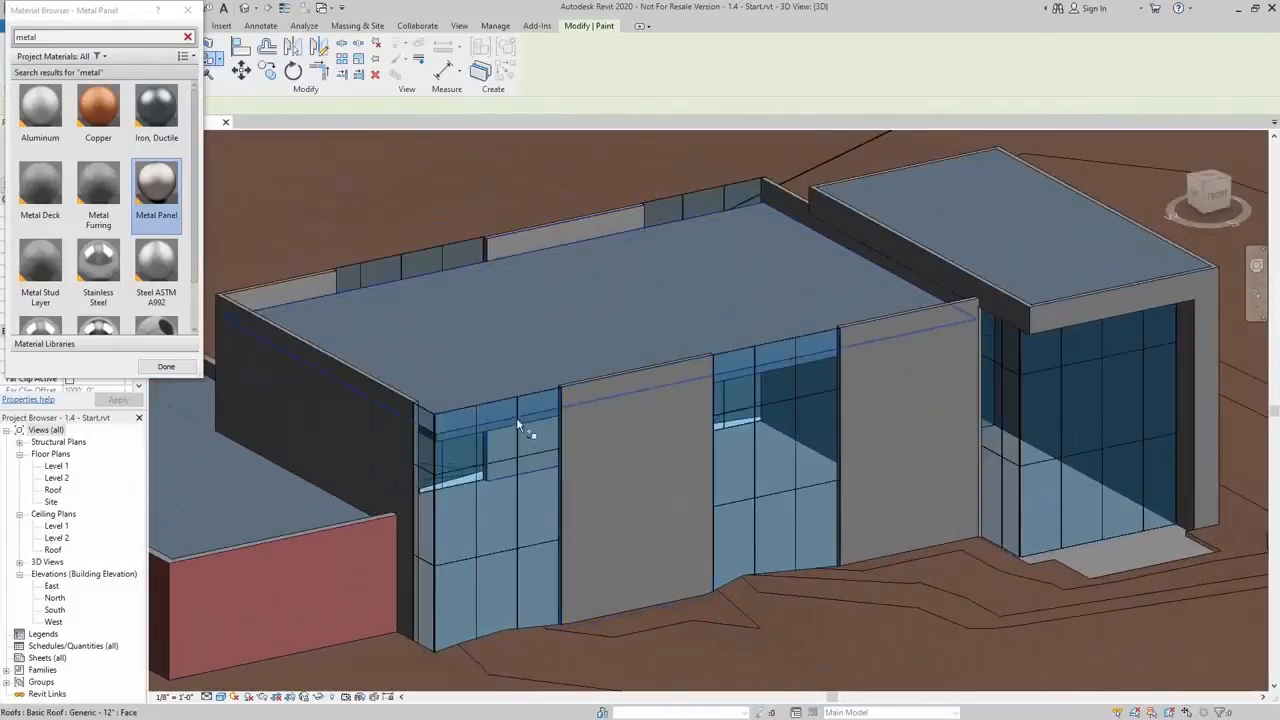
{"action": "middle_click_drag", "start_coordinate": [518, 426], "coordinate": [692, 393]}
{"action": "key", "text": "Escape"}
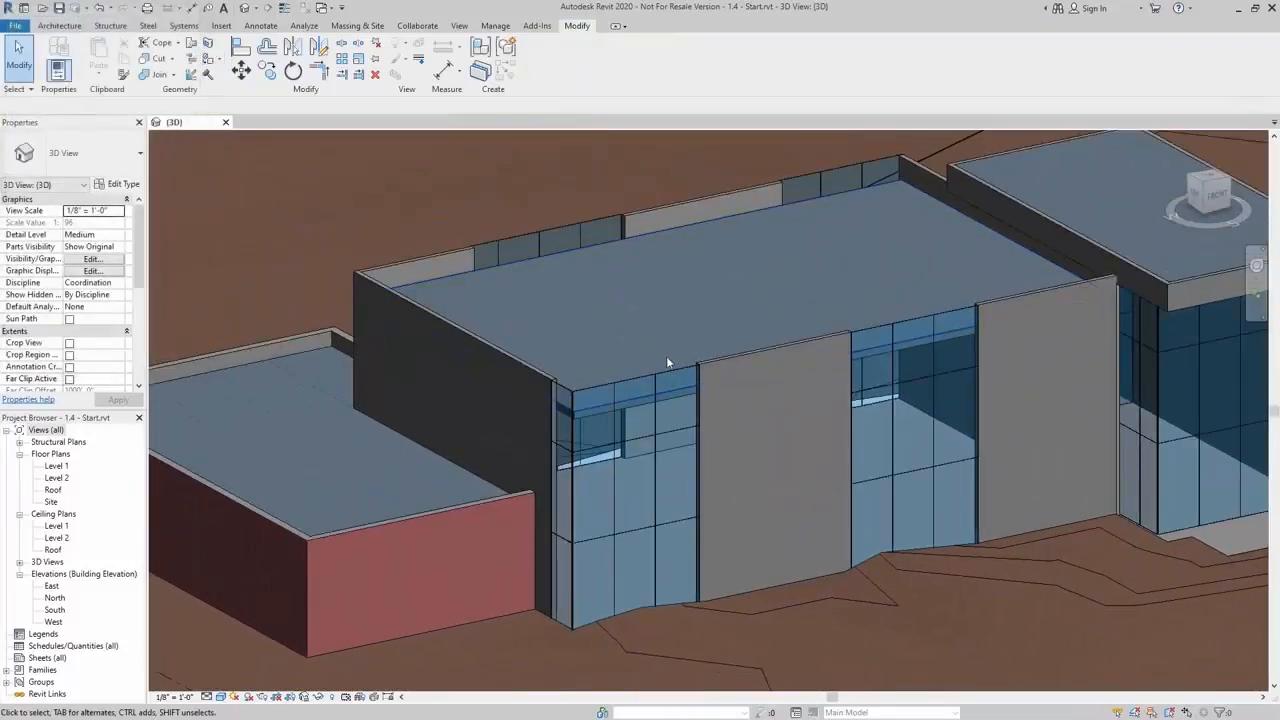
In the Glazed curtain panel type's Glass material, turn on Use Render Appearance for its shading graphics
{"action": "left_click", "coordinate": [665, 370]}
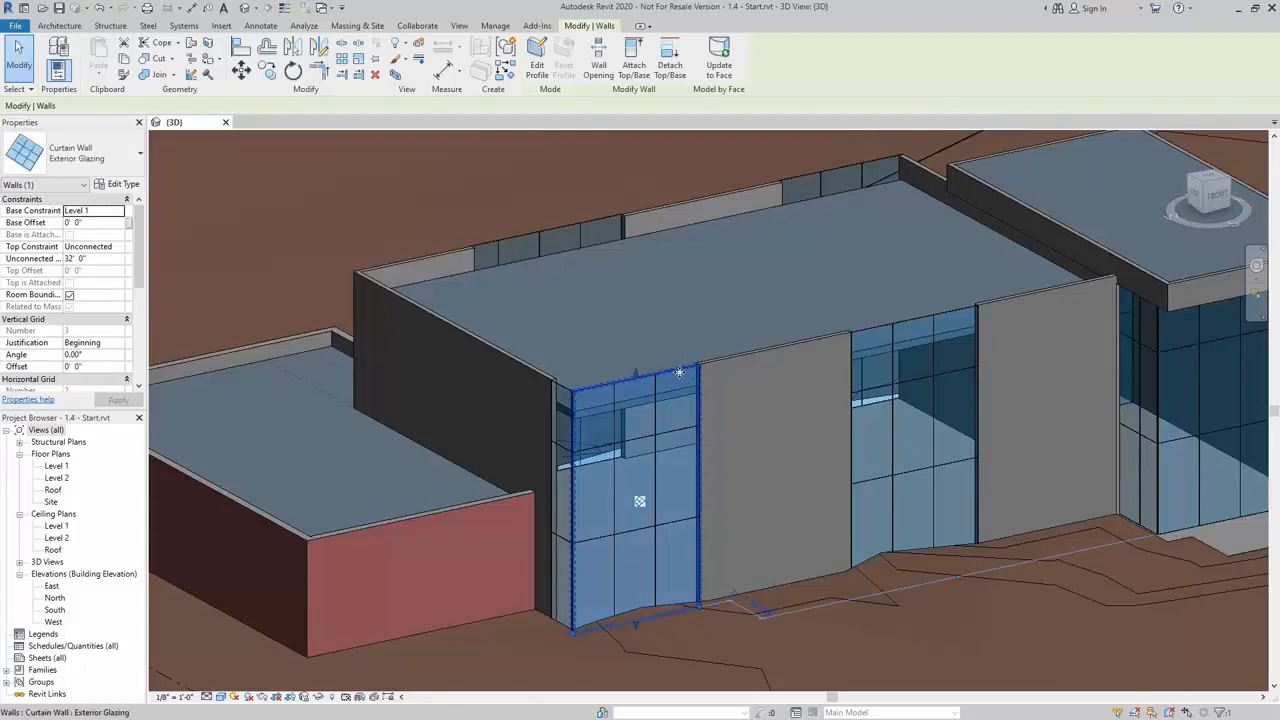
{"action": "left_click", "coordinate": [679, 372]}
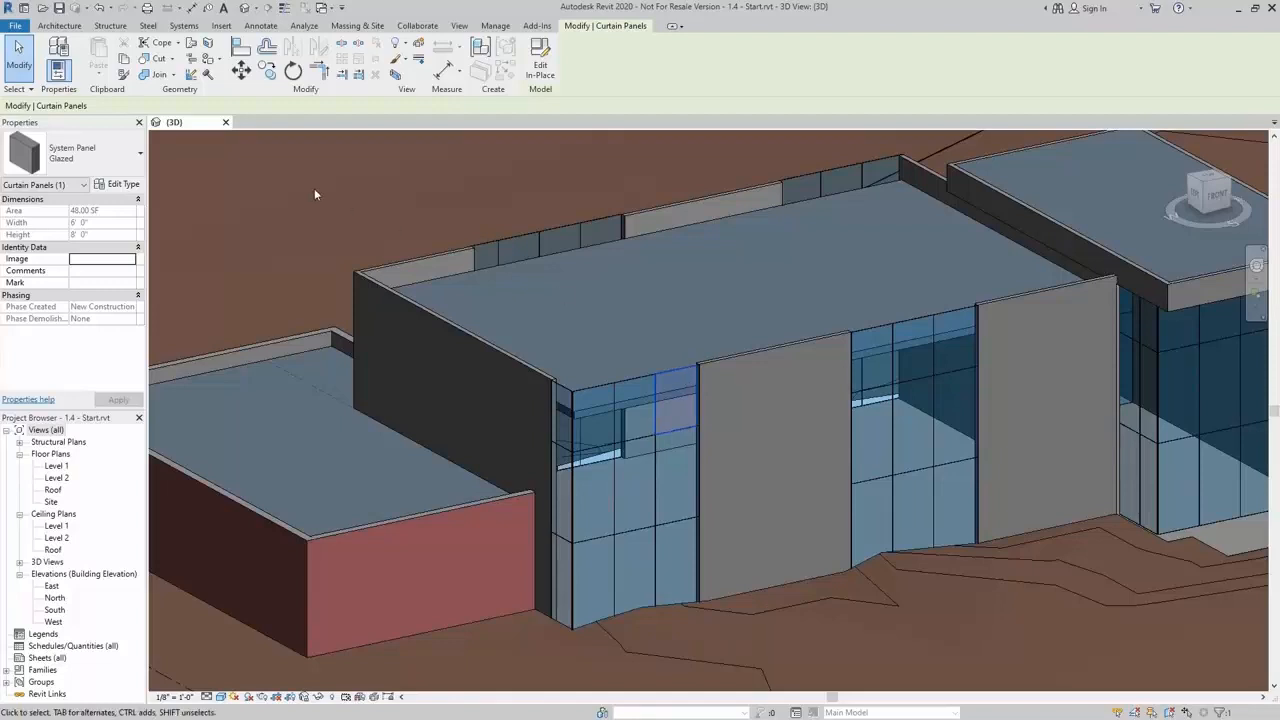
{"action": "left_click", "coordinate": [124, 186]}
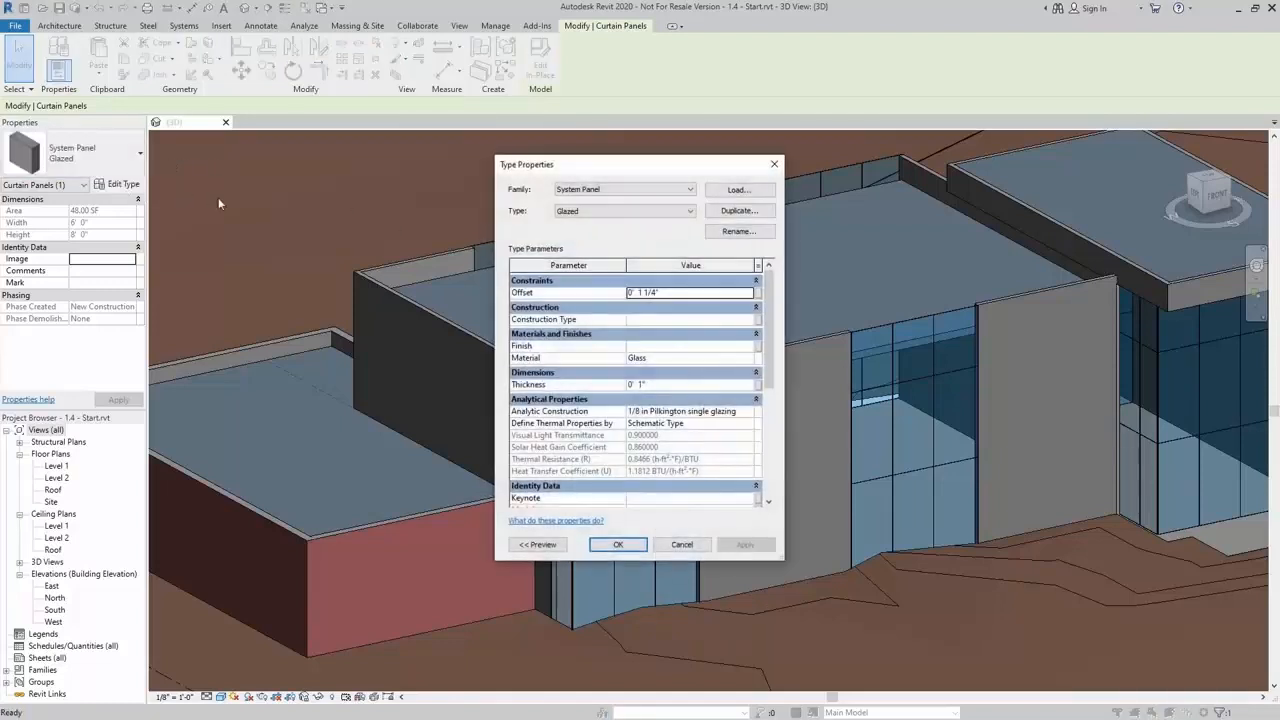
{"action": "left_click", "coordinate": [742, 357]}
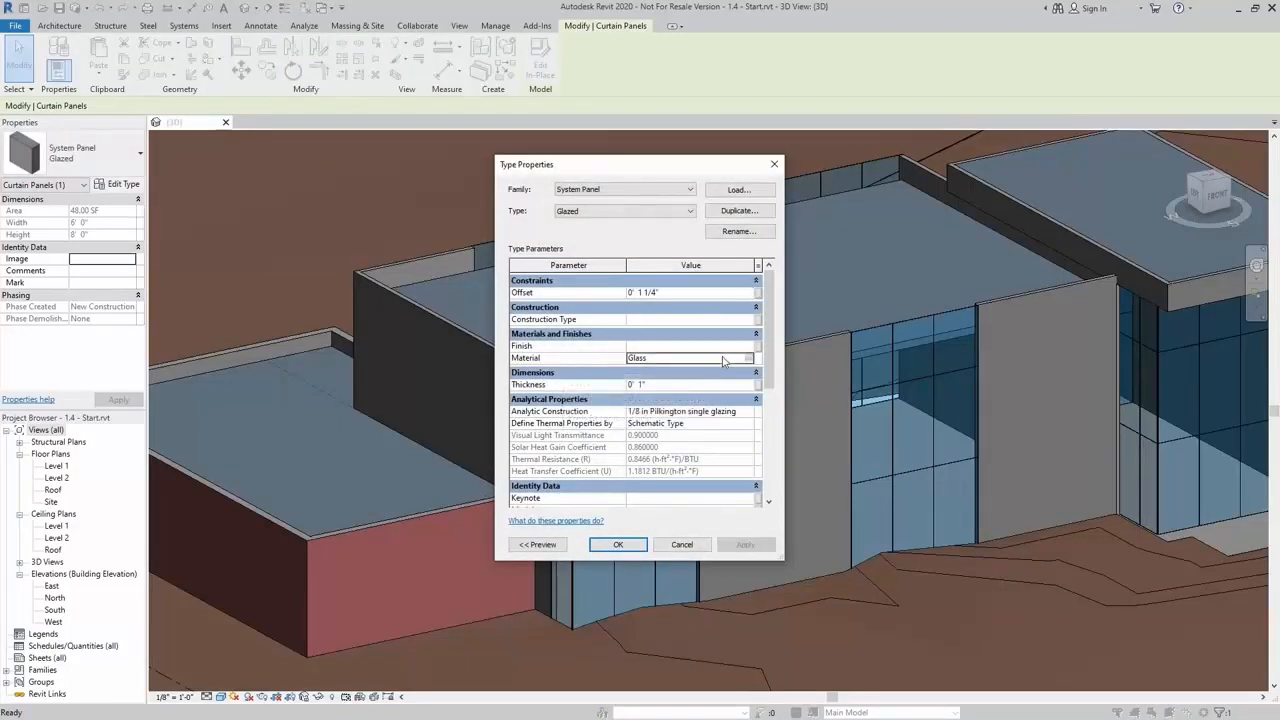
{"action": "left_click", "coordinate": [750, 358]}
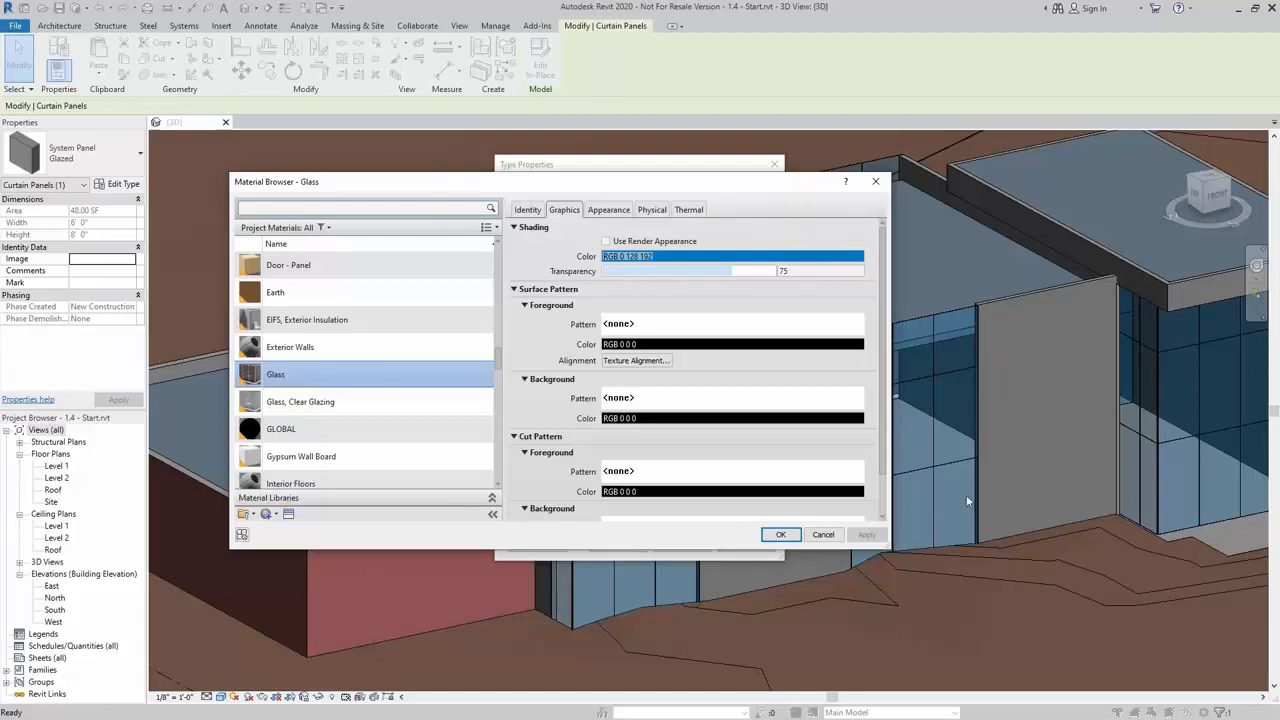
{"action": "left_click", "coordinate": [606, 243]}
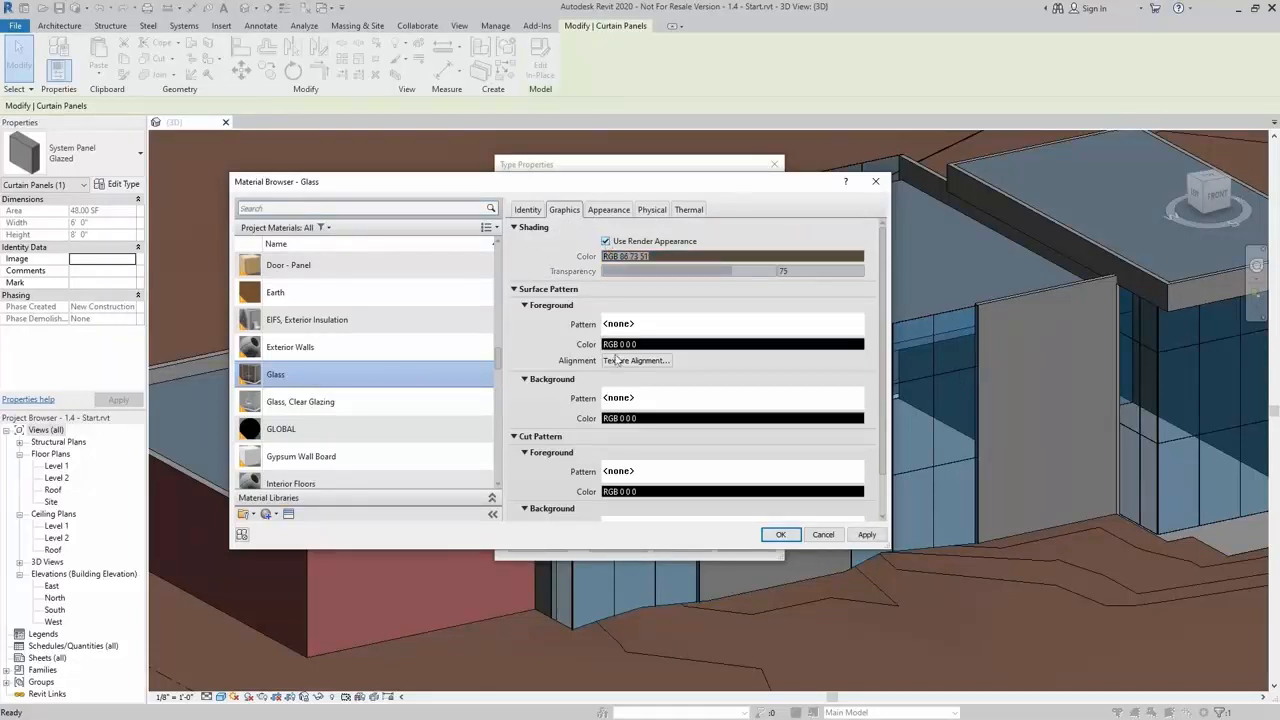
{"action": "left_click", "coordinate": [780, 534]}
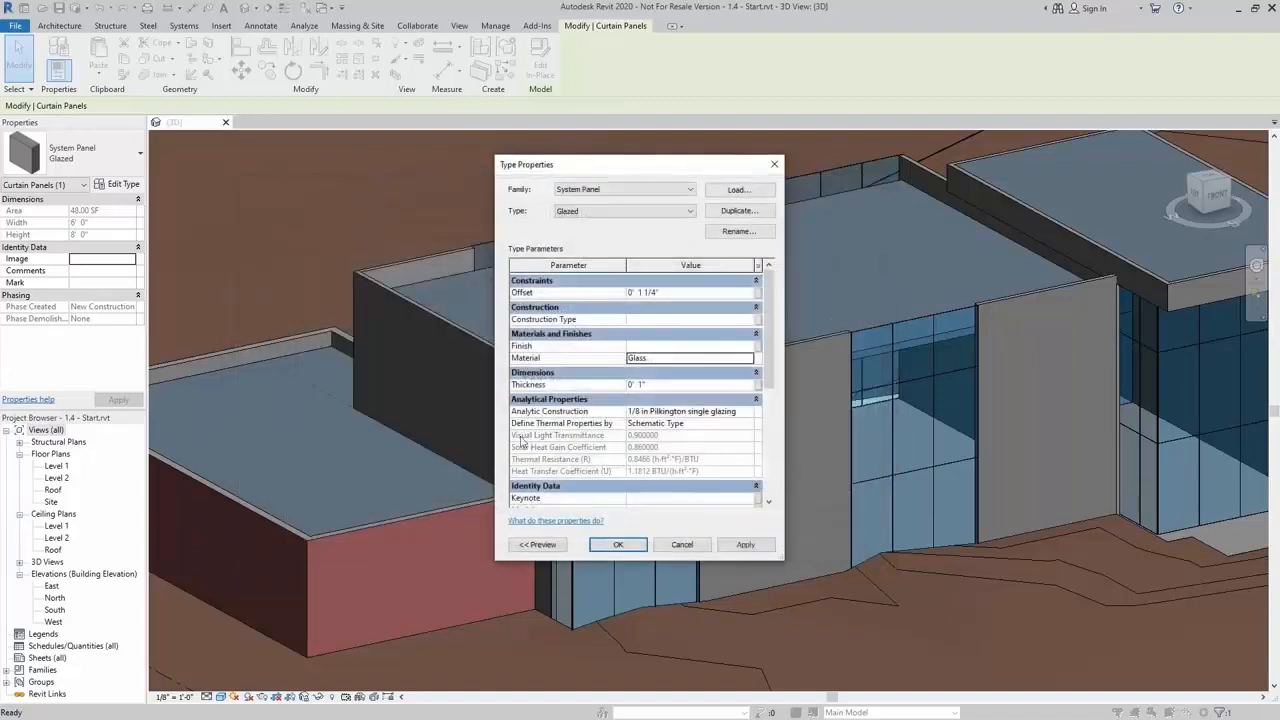
{"action": "left_click", "coordinate": [618, 545]}
{"action": "key", "text": "Escape"}
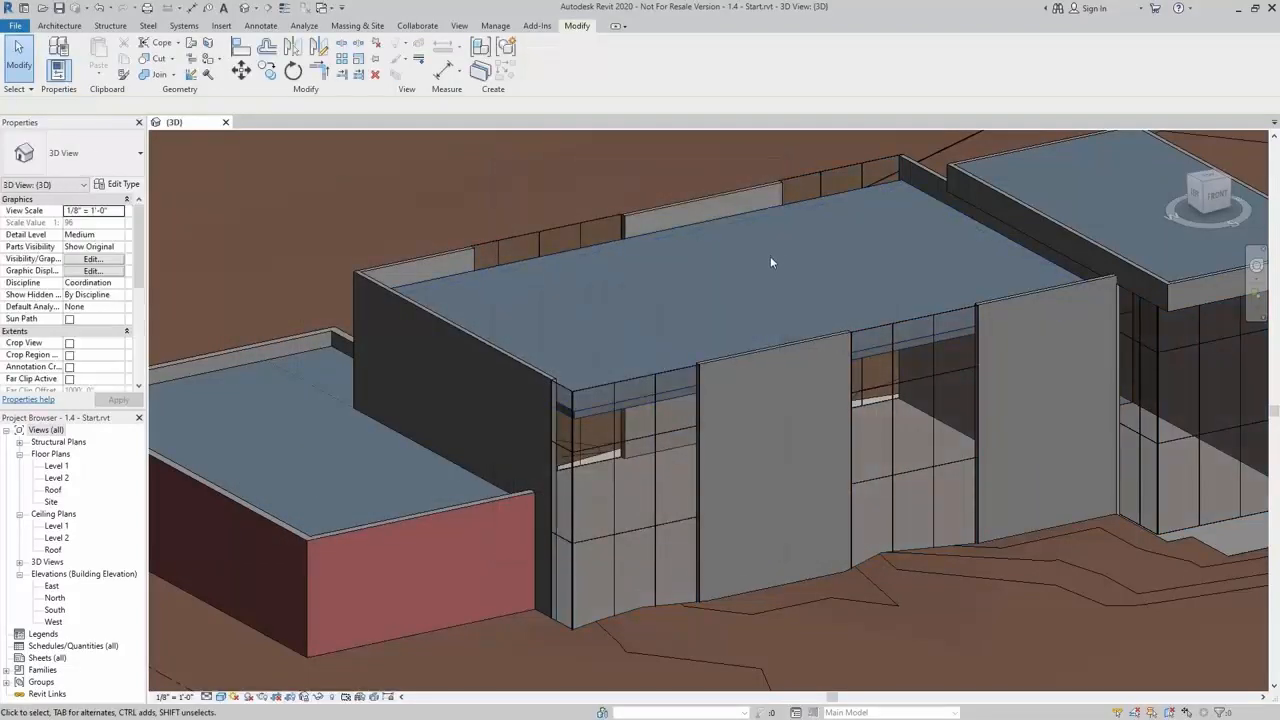
{"action": "scroll", "coordinate": [745, 262], "scroll_direction": "up", "scroll_amount": 3}
{"action": "middle_click_drag", "start_coordinate": [745, 262], "coordinate": [664, 240]}
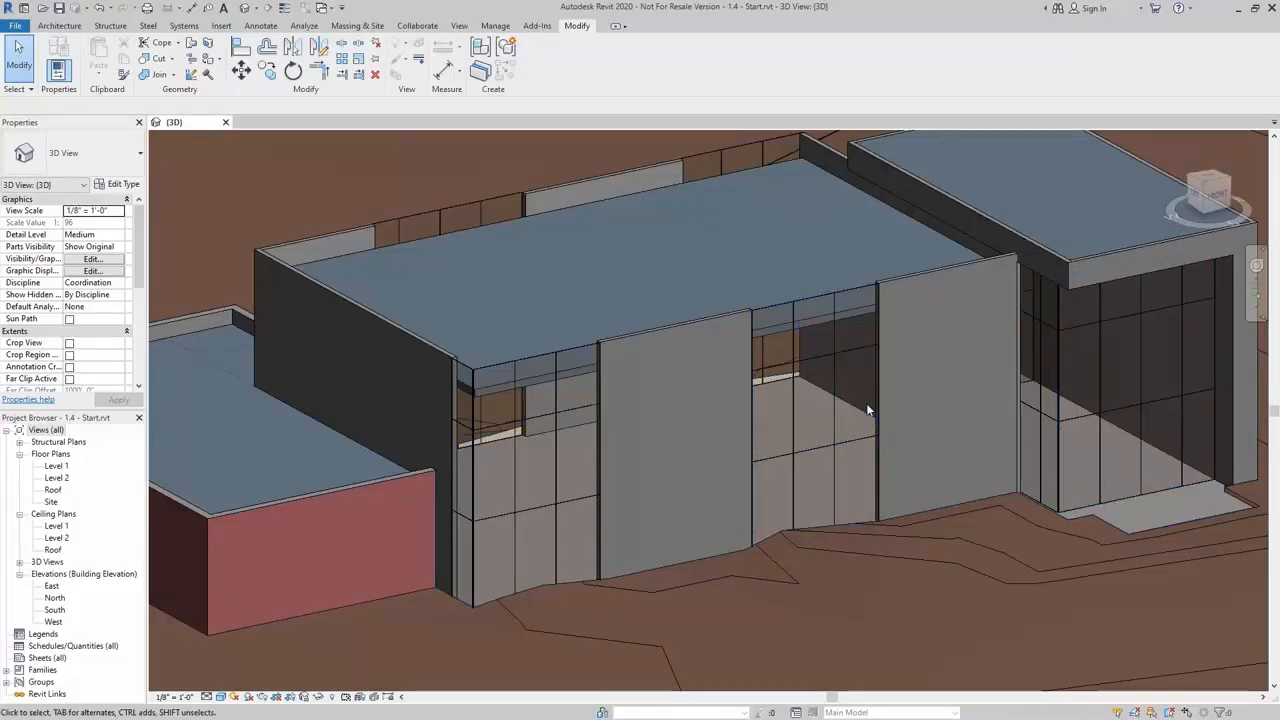
{"action": "middle_click_drag", "start_coordinate": [827, 426], "coordinate": [893, 448]}
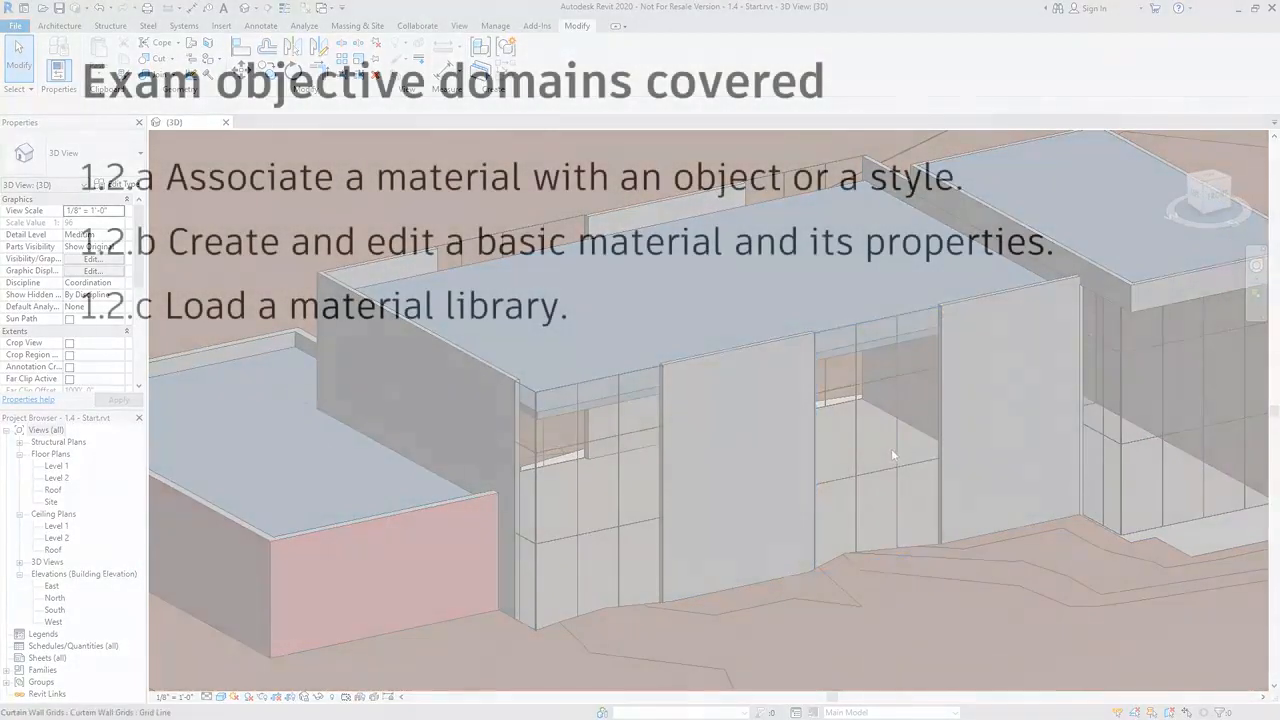
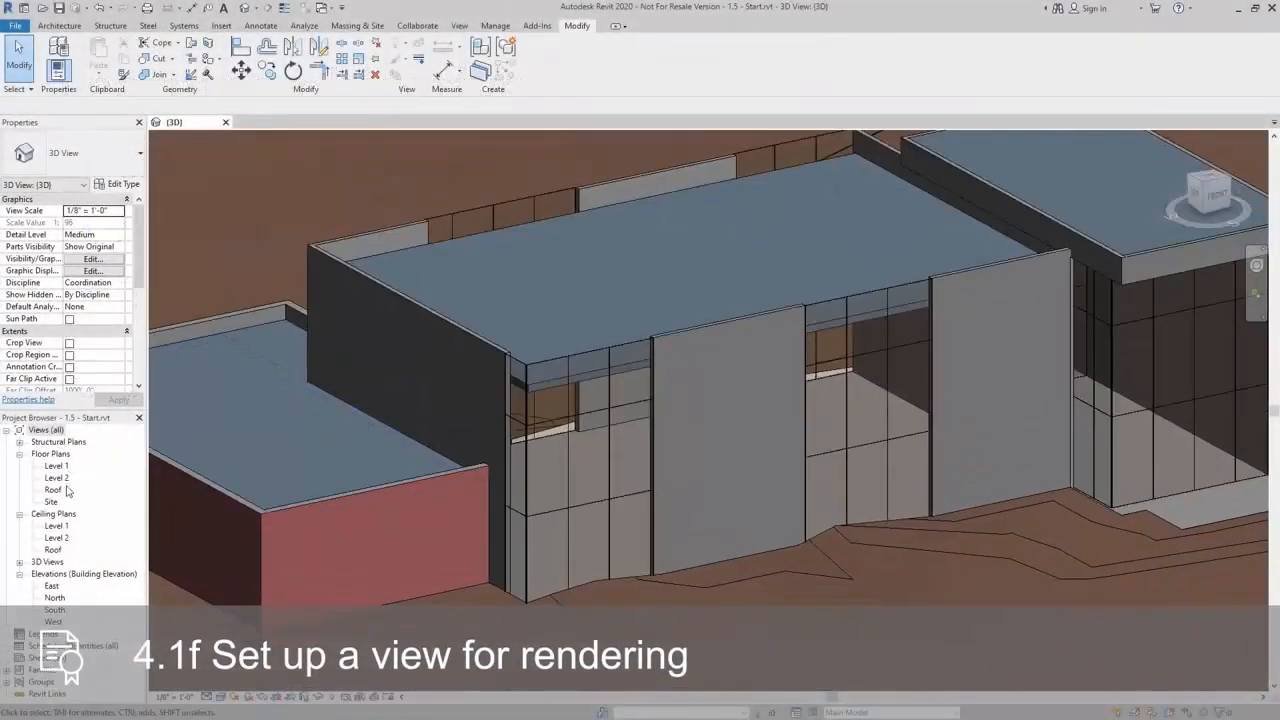
In the Level 1 plan, place a camera with its eye south of the building and its target aimed northeast across it
{"action": "double_click", "coordinate": [57, 466]}
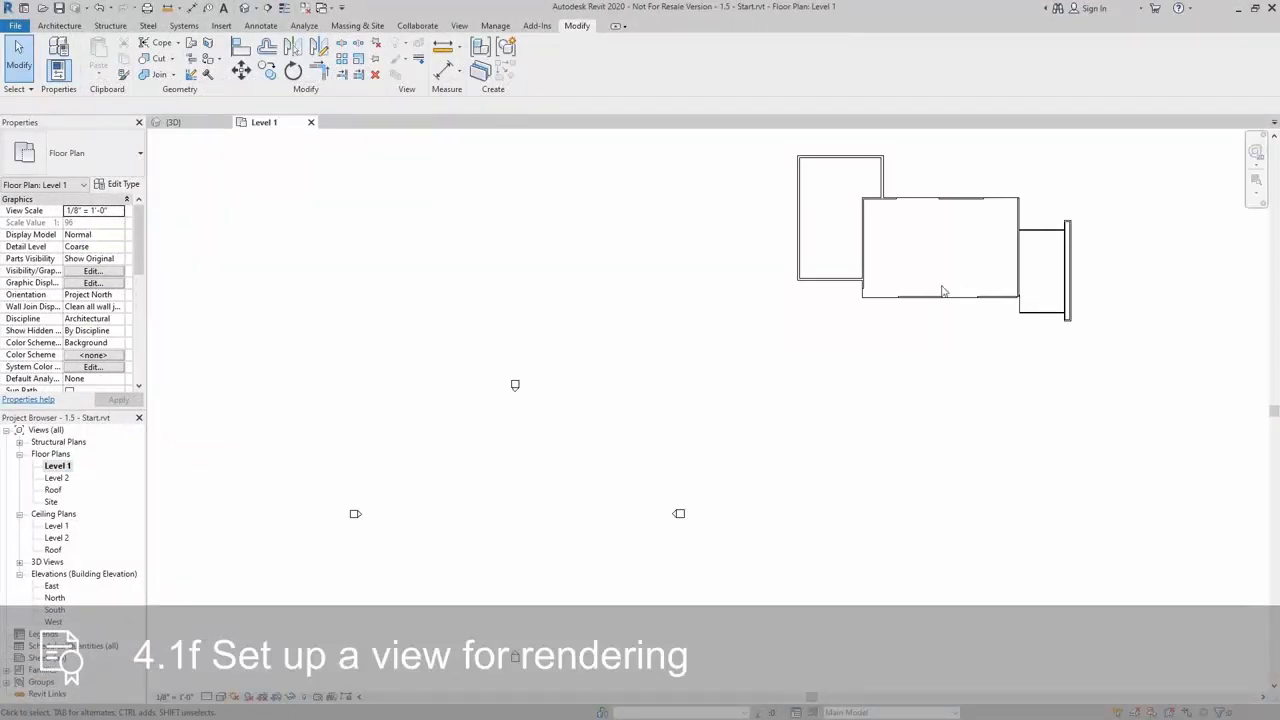
{"action": "middle_click_drag", "start_coordinate": [942, 291], "coordinate": [648, 437]}
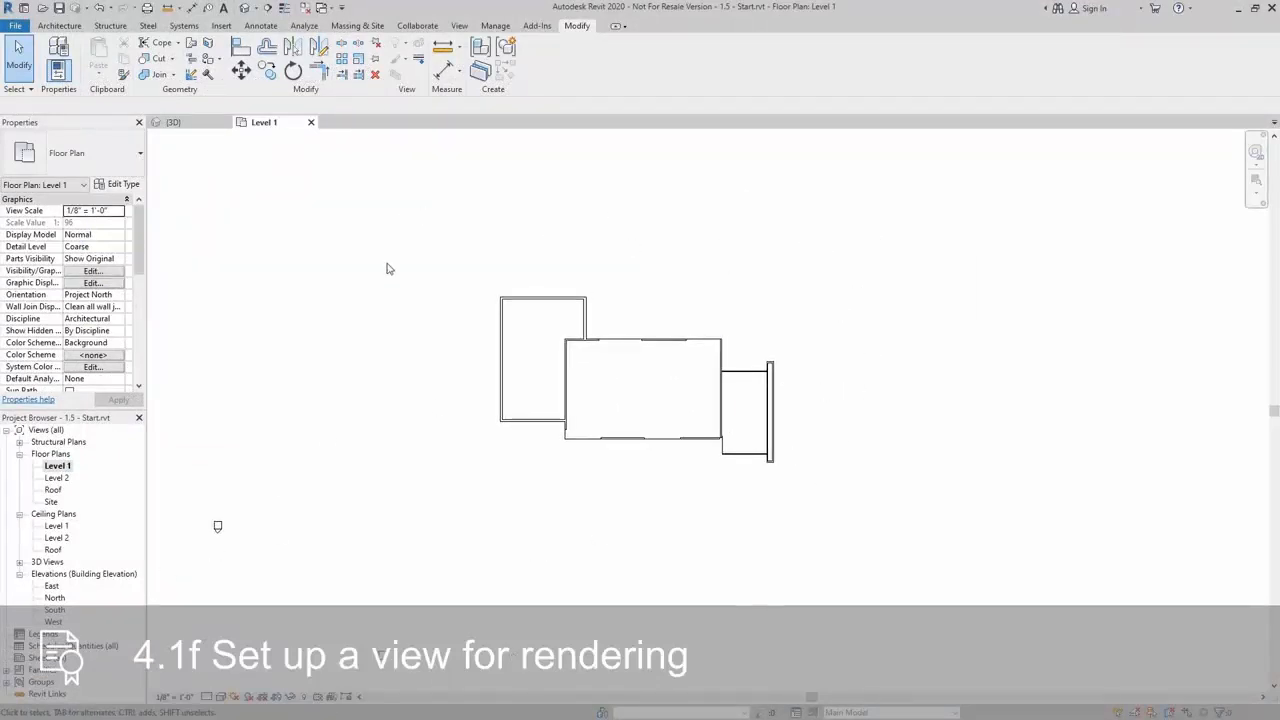
{"action": "middle_click_drag", "start_coordinate": [799, 539], "coordinate": [784, 556]}
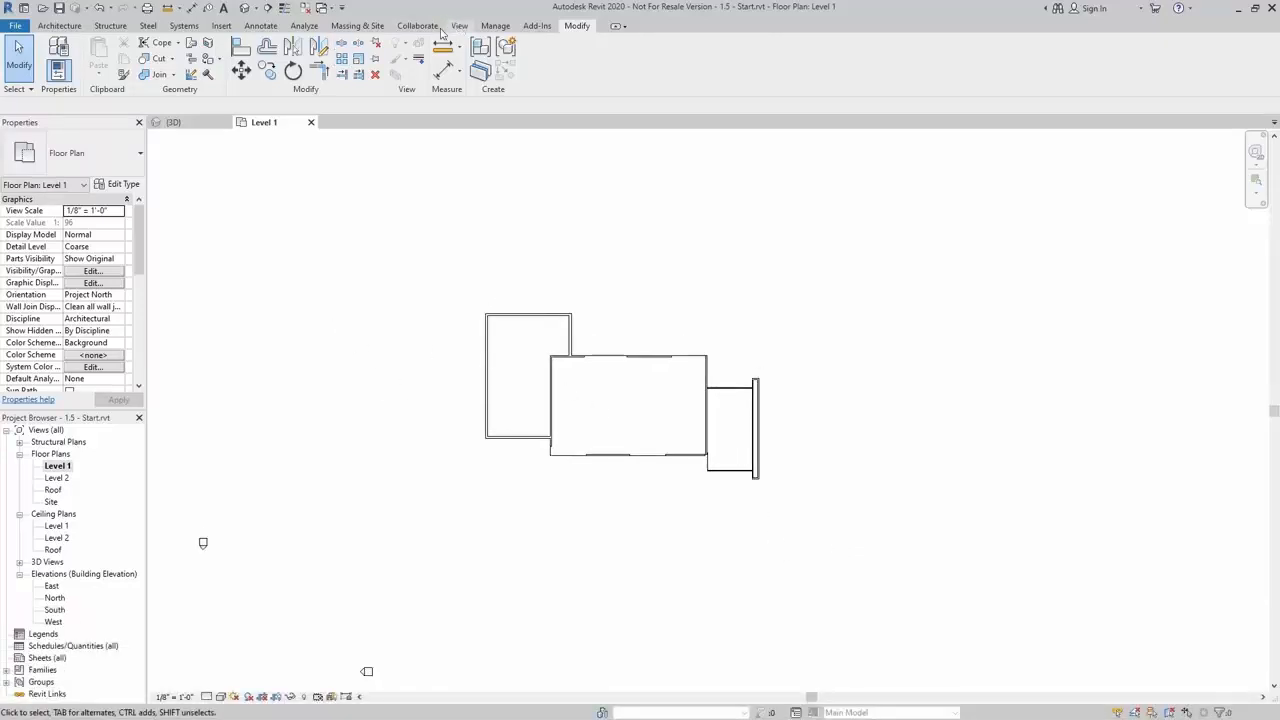
{"action": "left_click", "coordinate": [459, 26]}
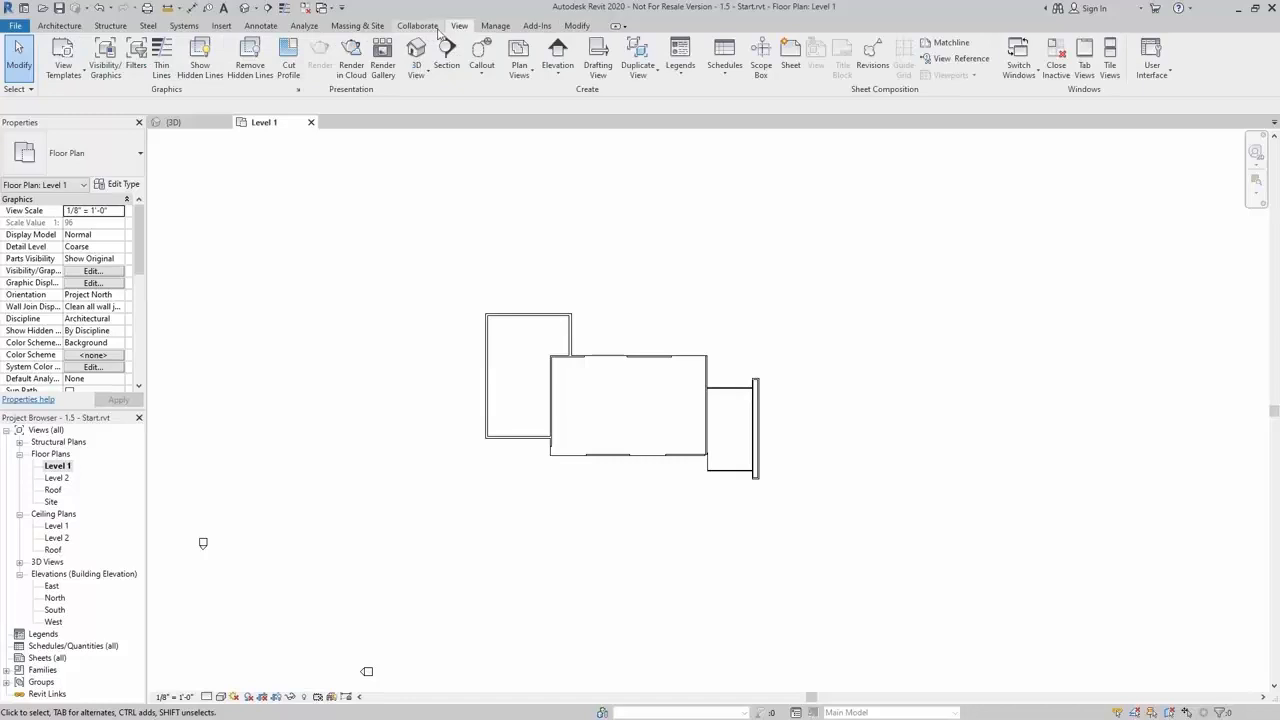
{"action": "left_click", "coordinate": [423, 78]}
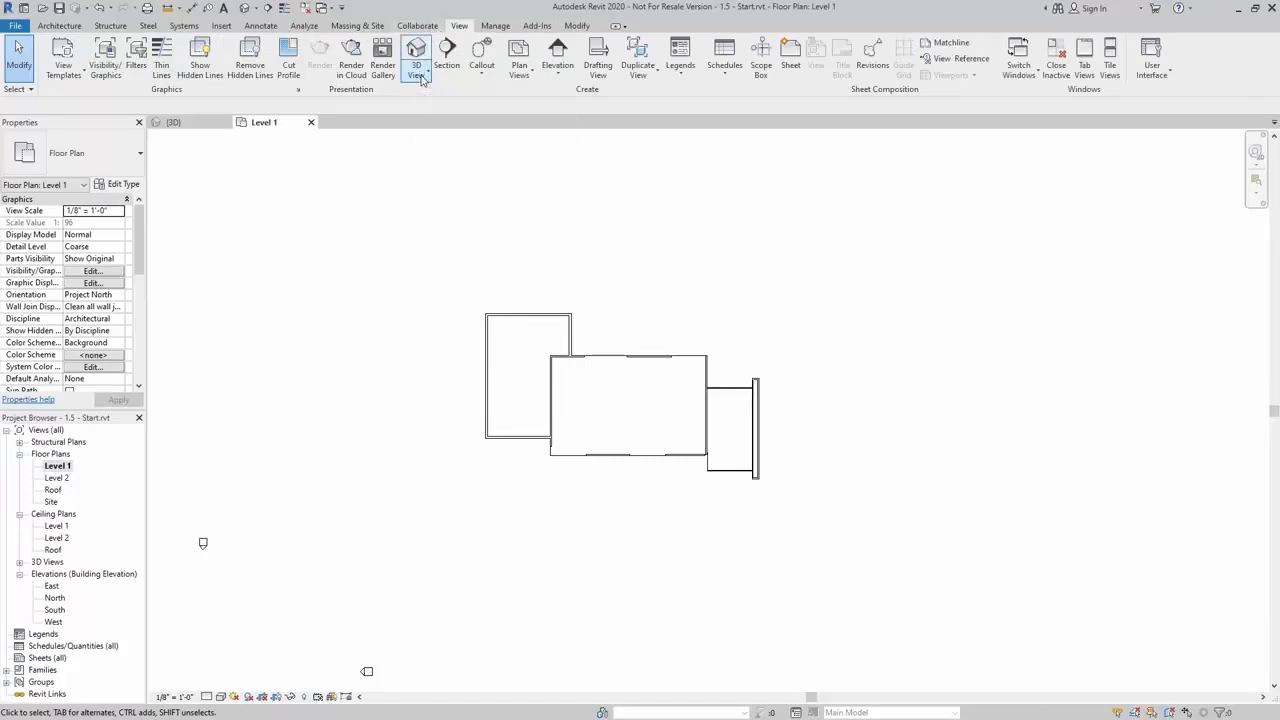
{"action": "left_click", "coordinate": [423, 79]}
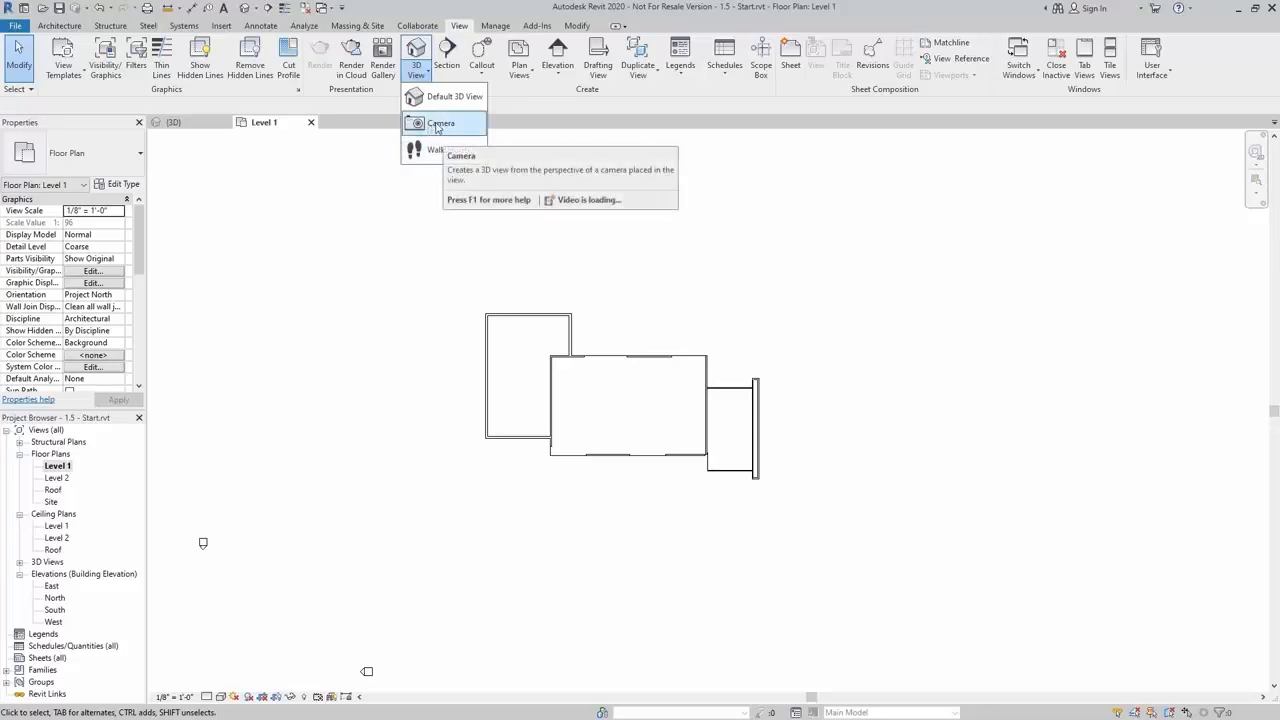
{"action": "left_click", "coordinate": [436, 126]}
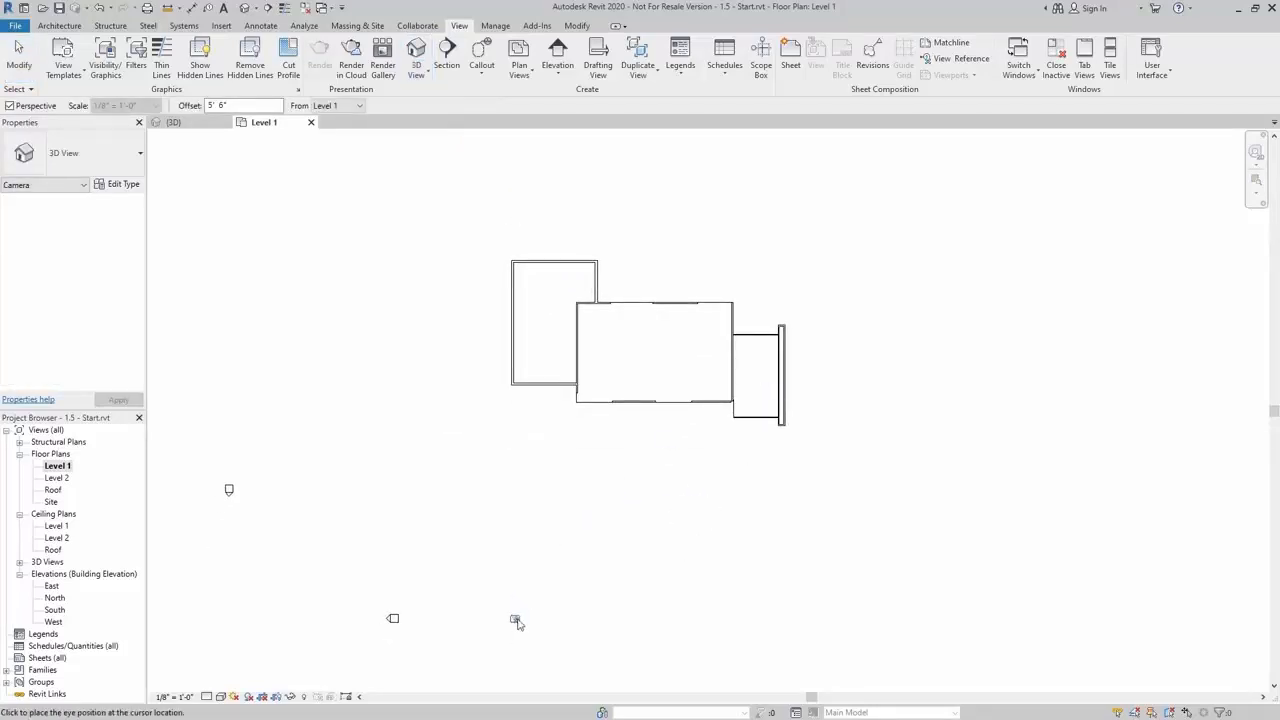
{"action": "middle_click_drag", "start_coordinate": [609, 564], "coordinate": [641, 539]}
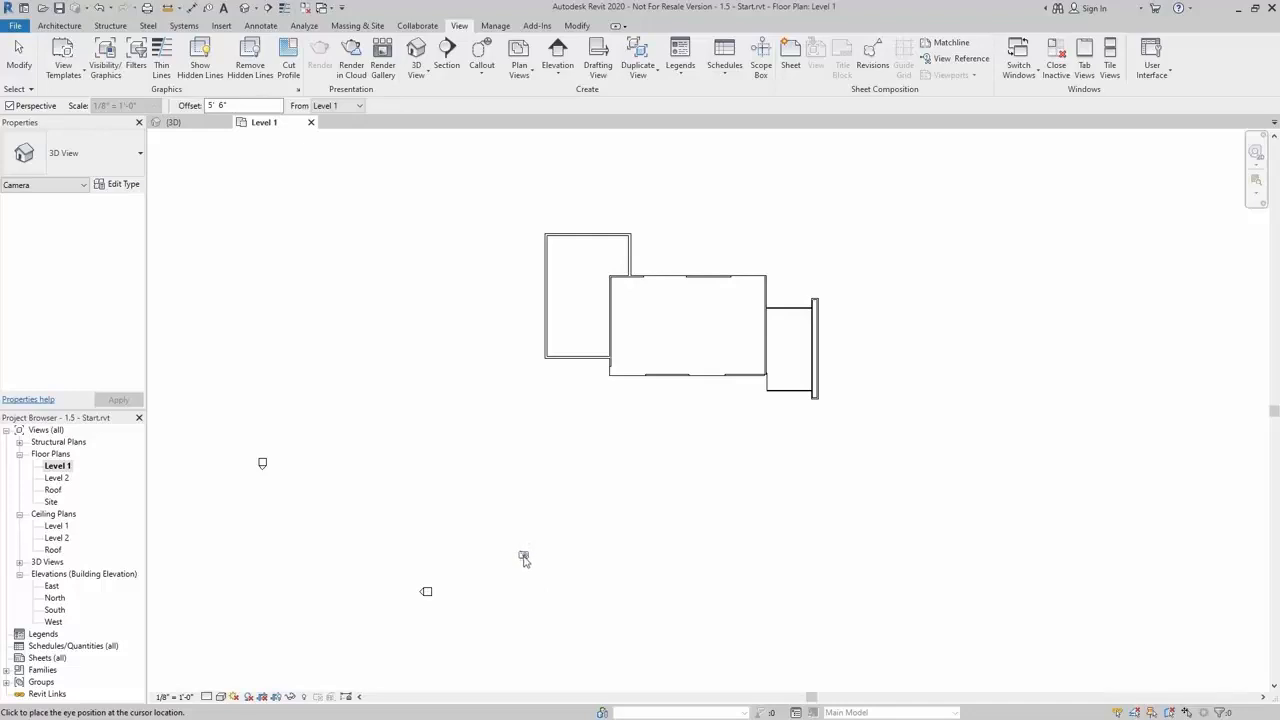
{"action": "left_click", "coordinate": [513, 567]}
{"action": "middle_click_drag", "start_coordinate": [790, 186], "coordinate": [754, 331]}
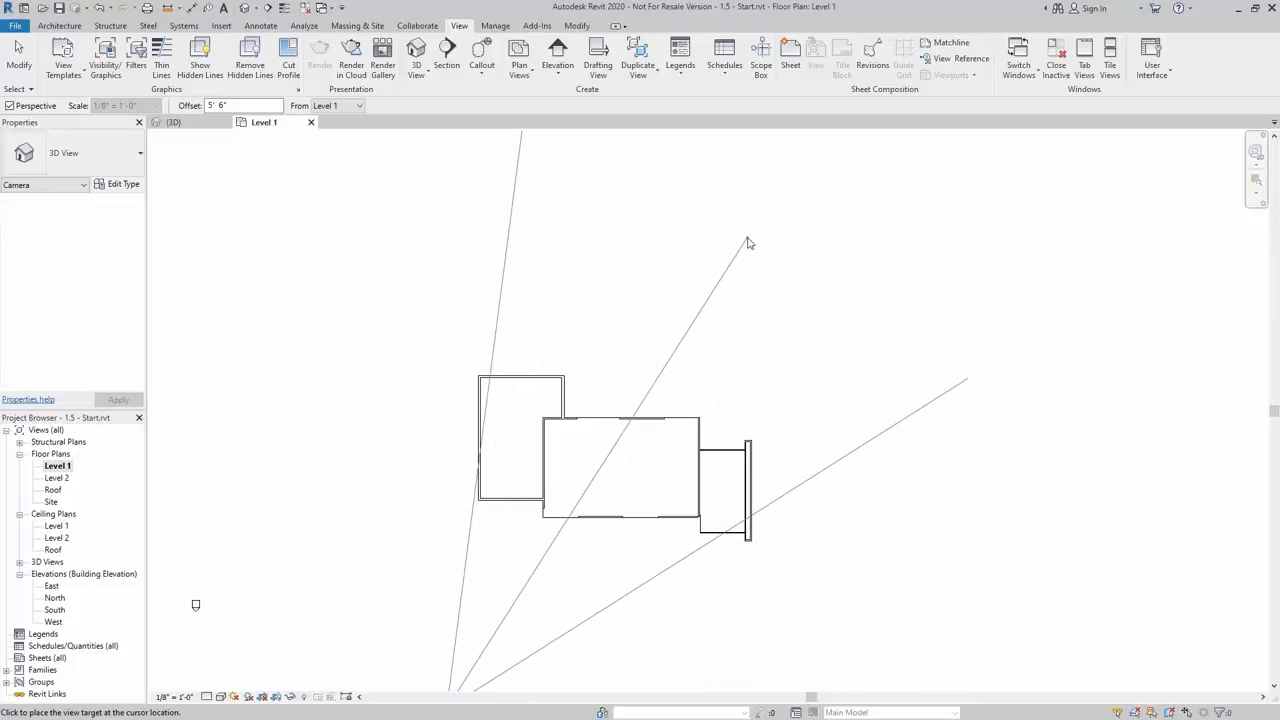
{"action": "left_click", "coordinate": [720, 294]}
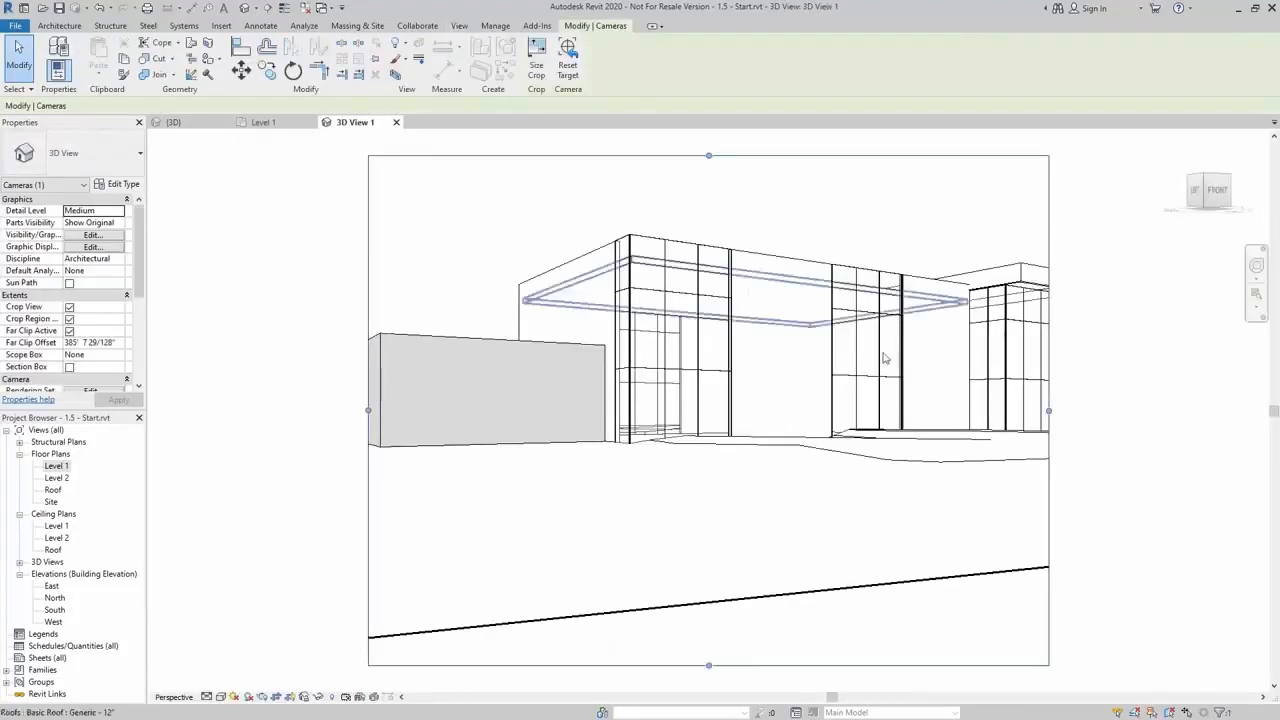
Resize the camera view's crop region, widening both sides, raising the bottom edge and lifting the top edge slightly
{"action": "scroll", "coordinate": [668, 522], "scroll_direction": "down", "scroll_amount": 4}
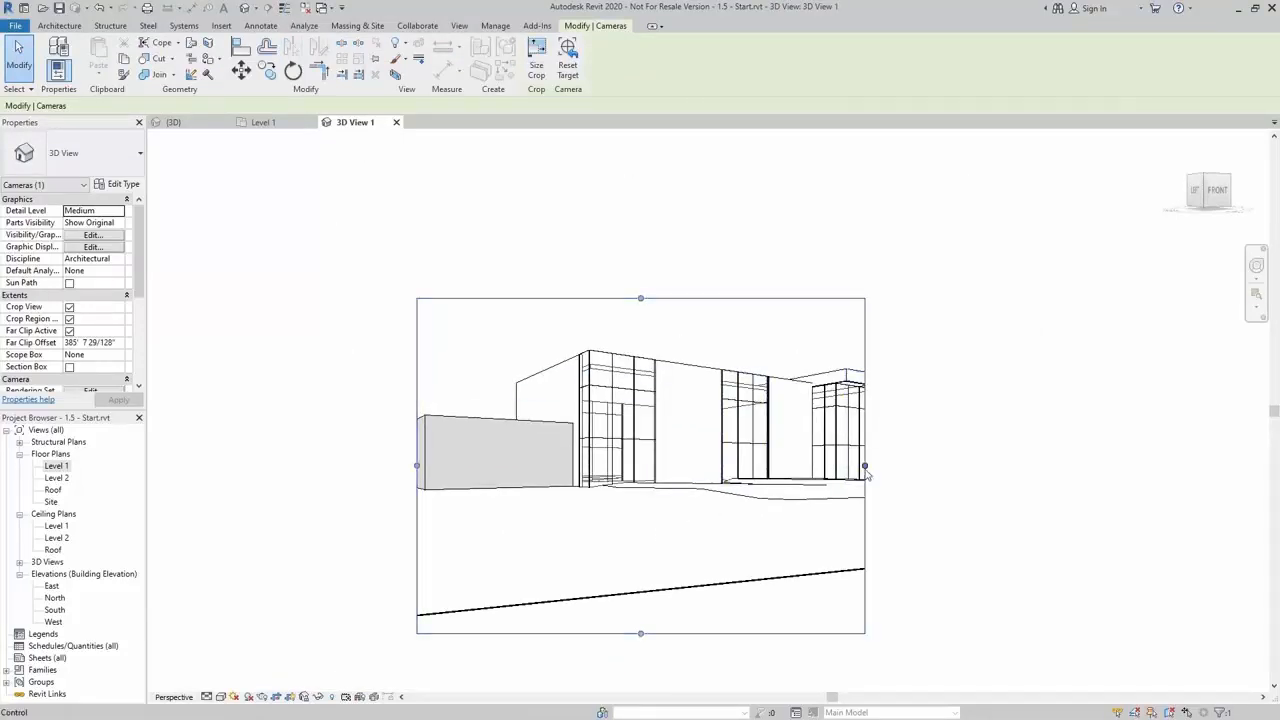
{"action": "left_click_drag", "start_coordinate": [865, 465], "coordinate": [919, 465]}
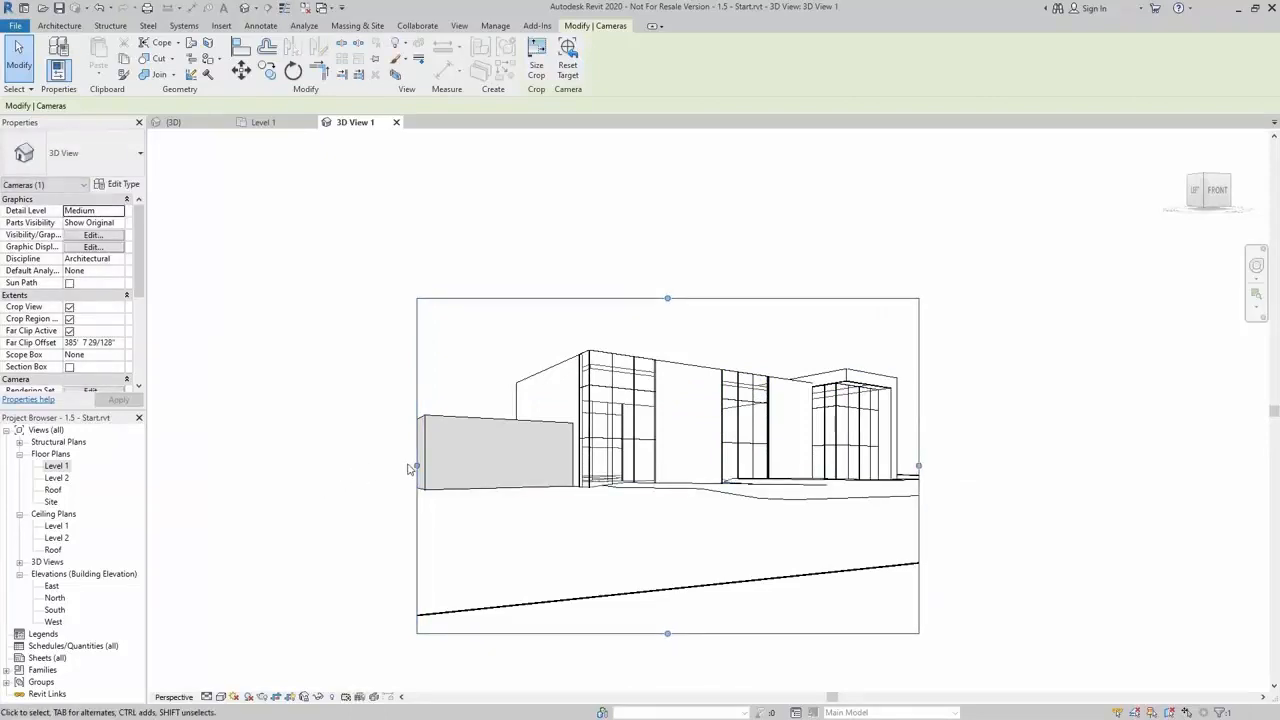
{"action": "left_click_drag", "start_coordinate": [417, 465], "coordinate": [384, 465]}
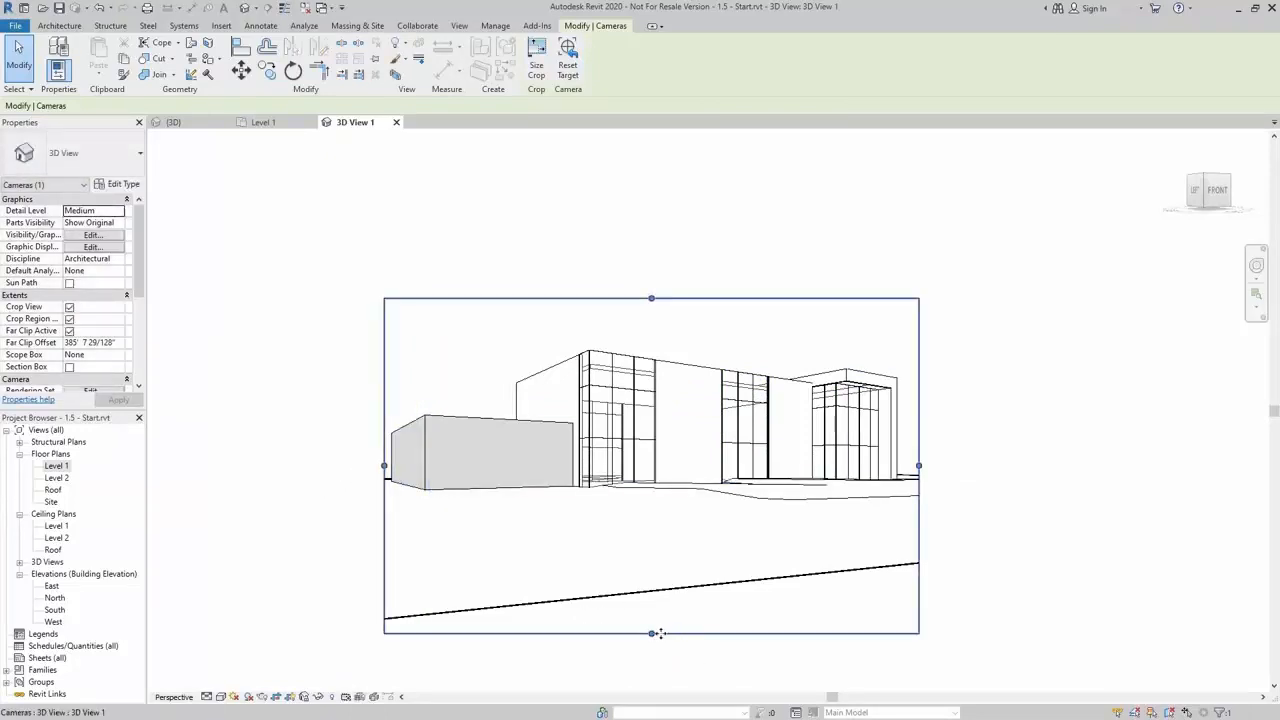
{"action": "left_click_drag", "start_coordinate": [652, 632], "coordinate": [654, 527]}
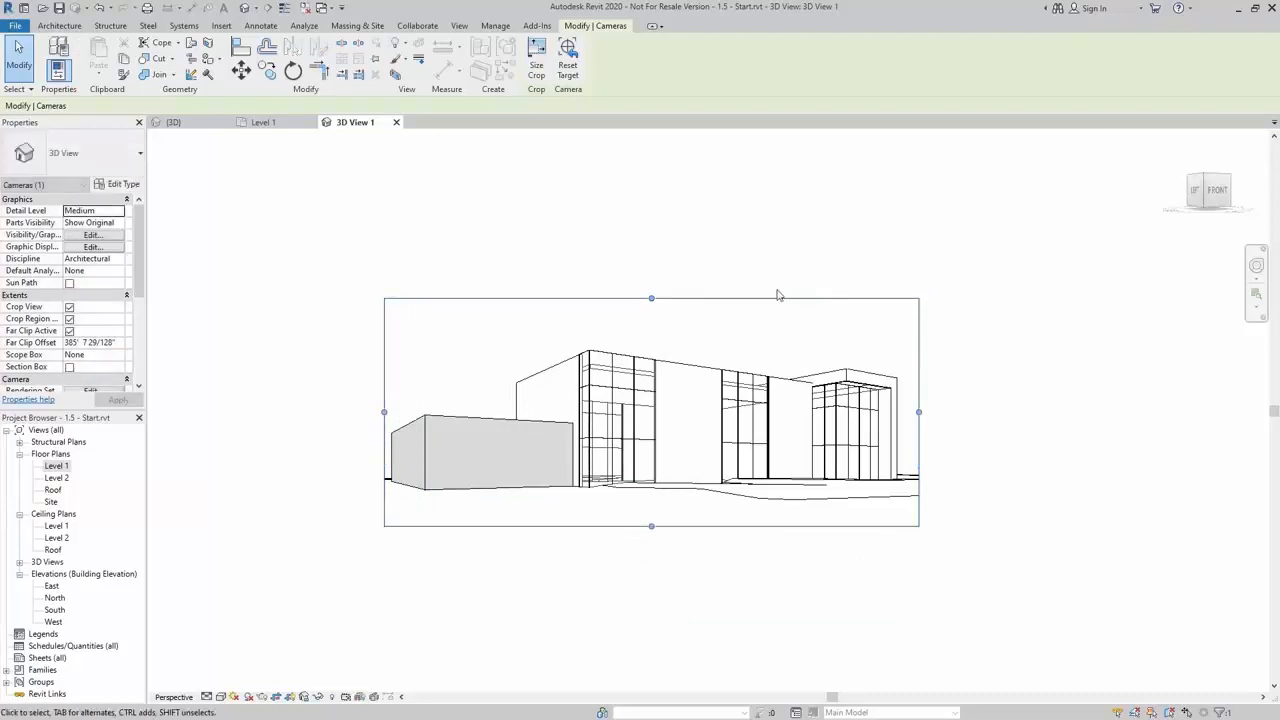
{"action": "left_click", "coordinate": [722, 343]}
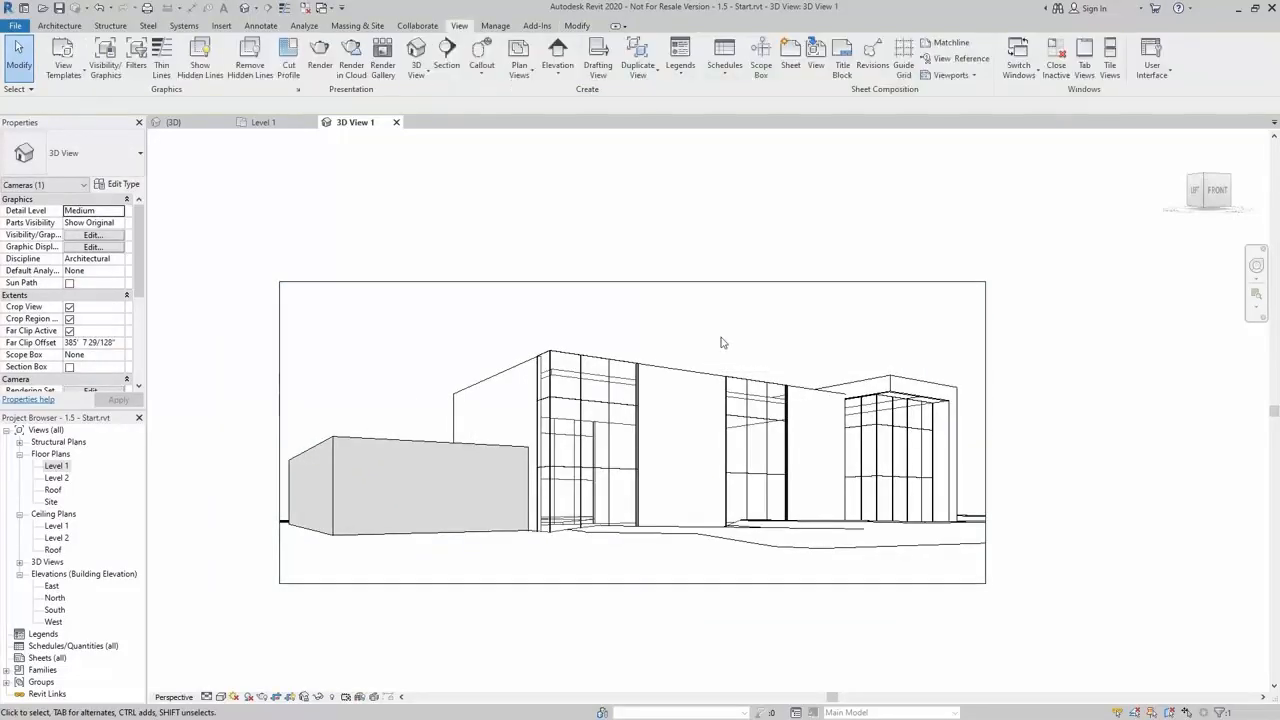
{"action": "left_click", "coordinate": [669, 282]}
{"action": "left_click_drag", "start_coordinate": [630, 279], "coordinate": [631, 266]}
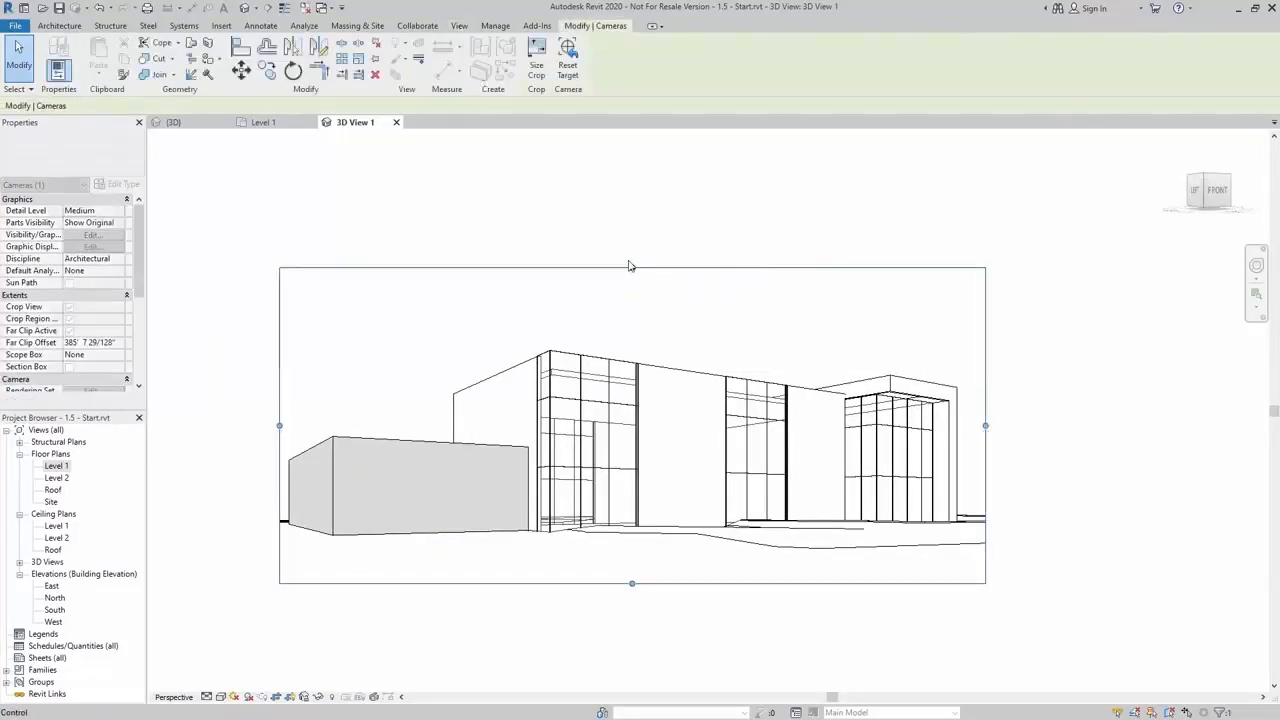
{"action": "left_click", "coordinate": [686, 203]}
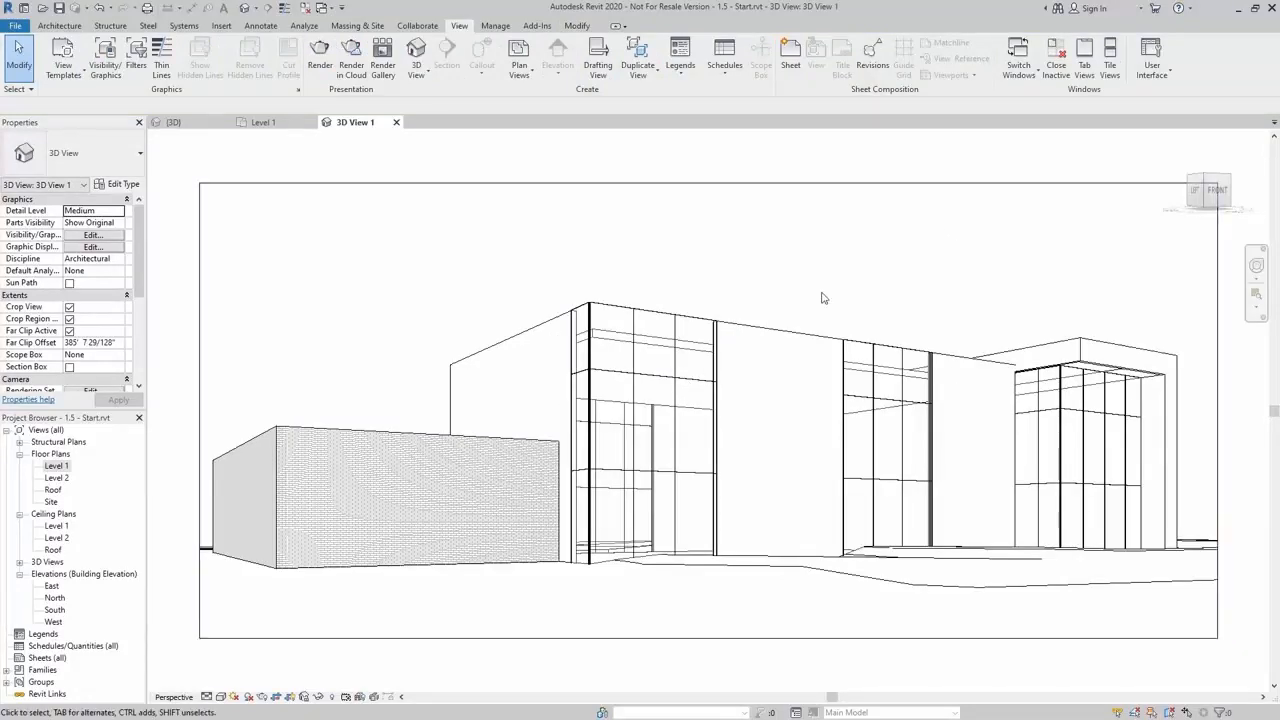
Switch the camera view to a colored shaded visual style and turn shadows on
{"action": "left_click", "coordinate": [221, 697]}
{"action": "left_click", "coordinate": [245, 642]}
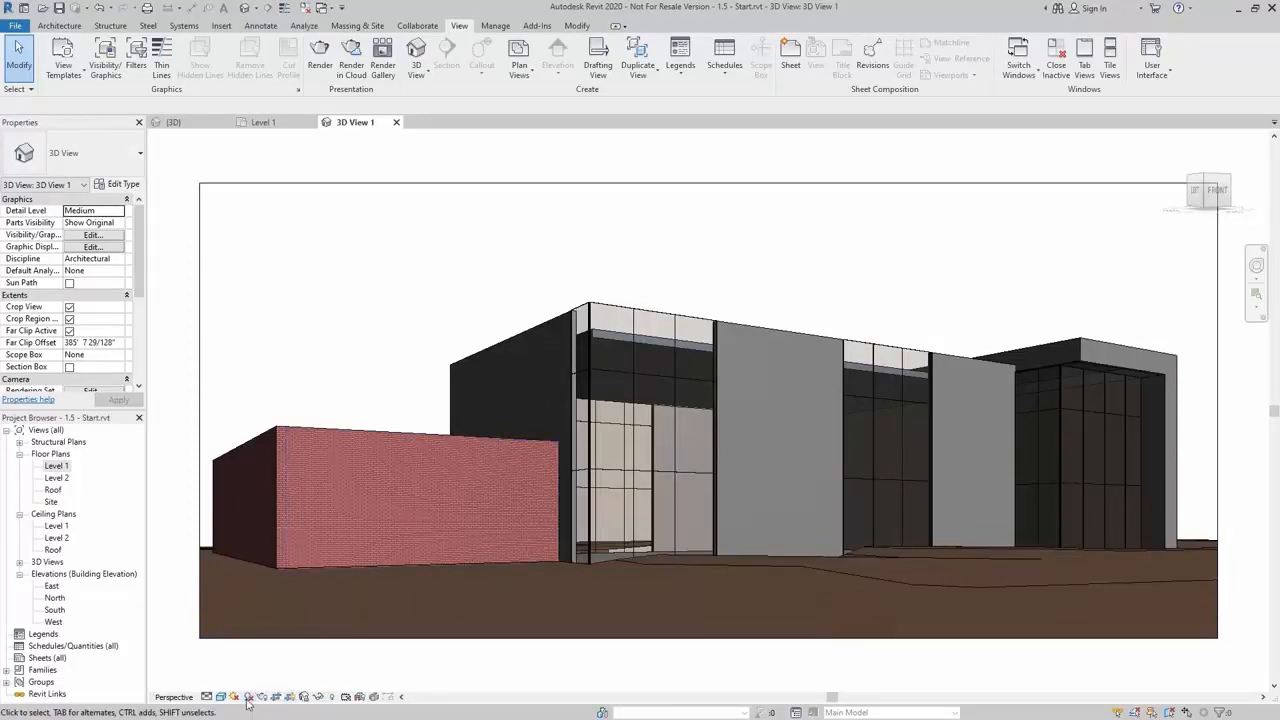
{"action": "left_click", "coordinate": [247, 700]}
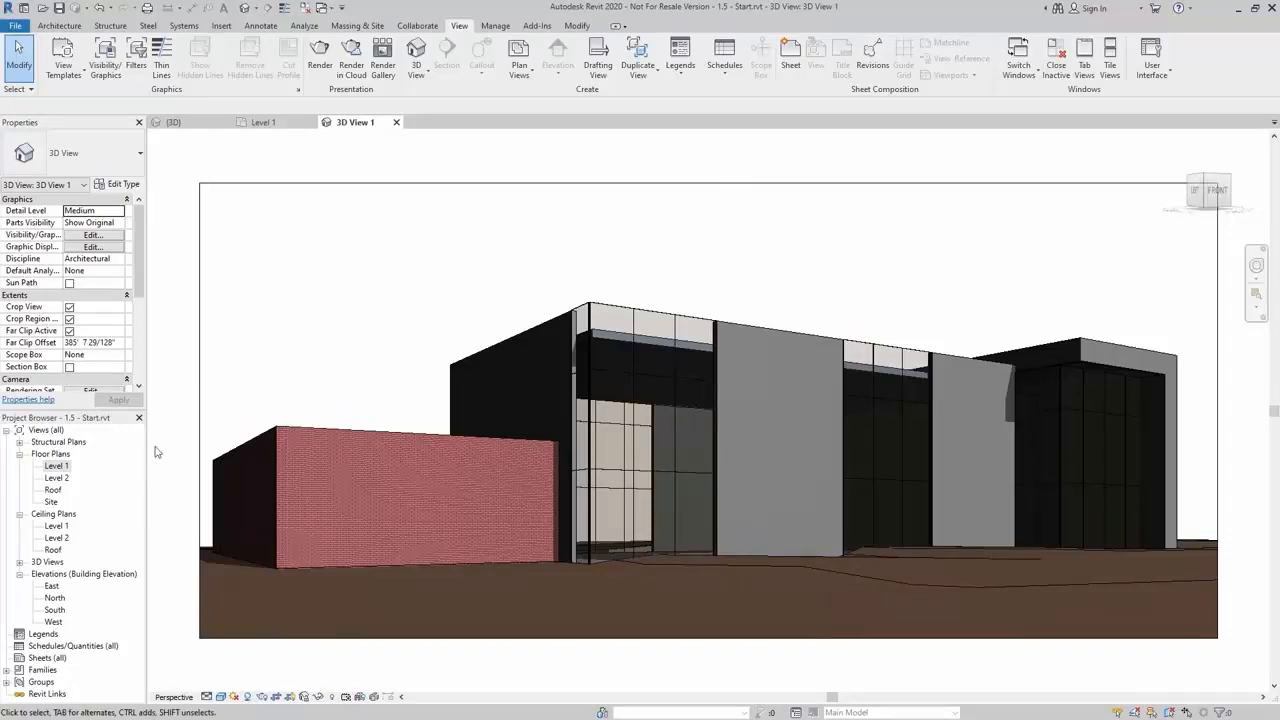
In the view's Graphic Display Options, set the lighting sun setting to the Still solar study Fall Equinox preset
{"action": "left_click", "coordinate": [91, 247]}
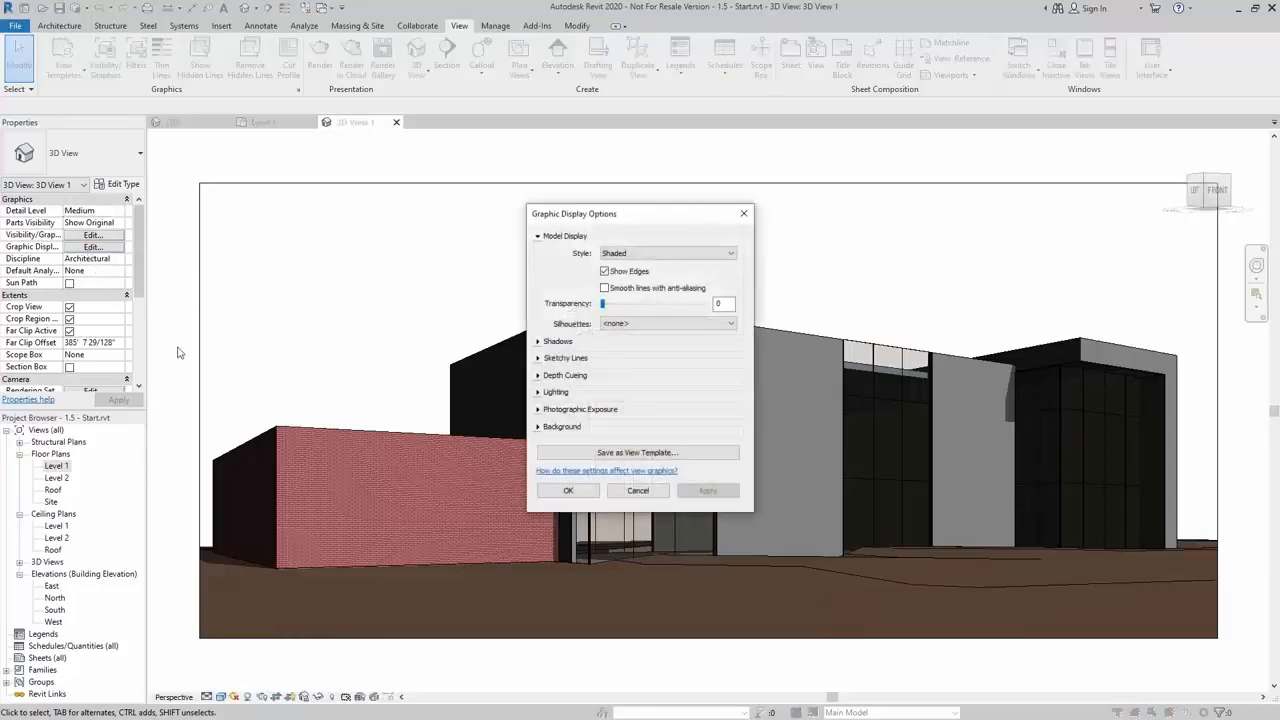
{"action": "left_click", "coordinate": [538, 342]}
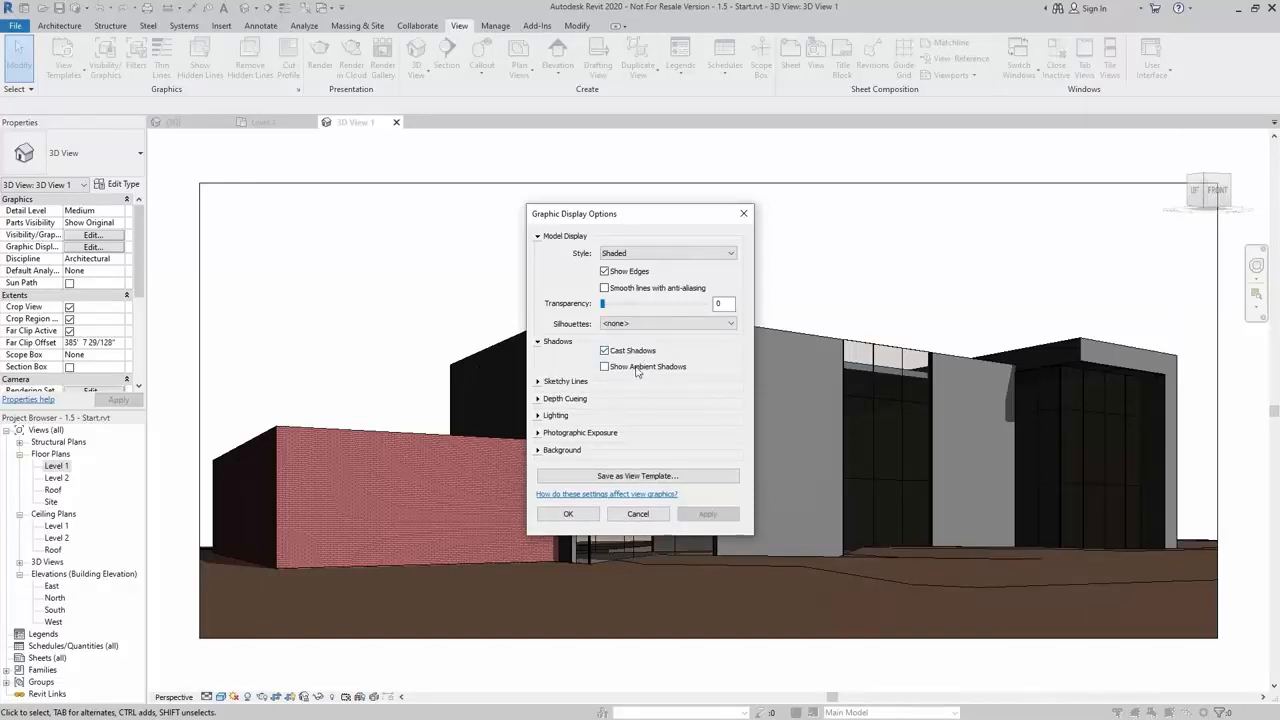
{"action": "left_click", "coordinate": [538, 415]}
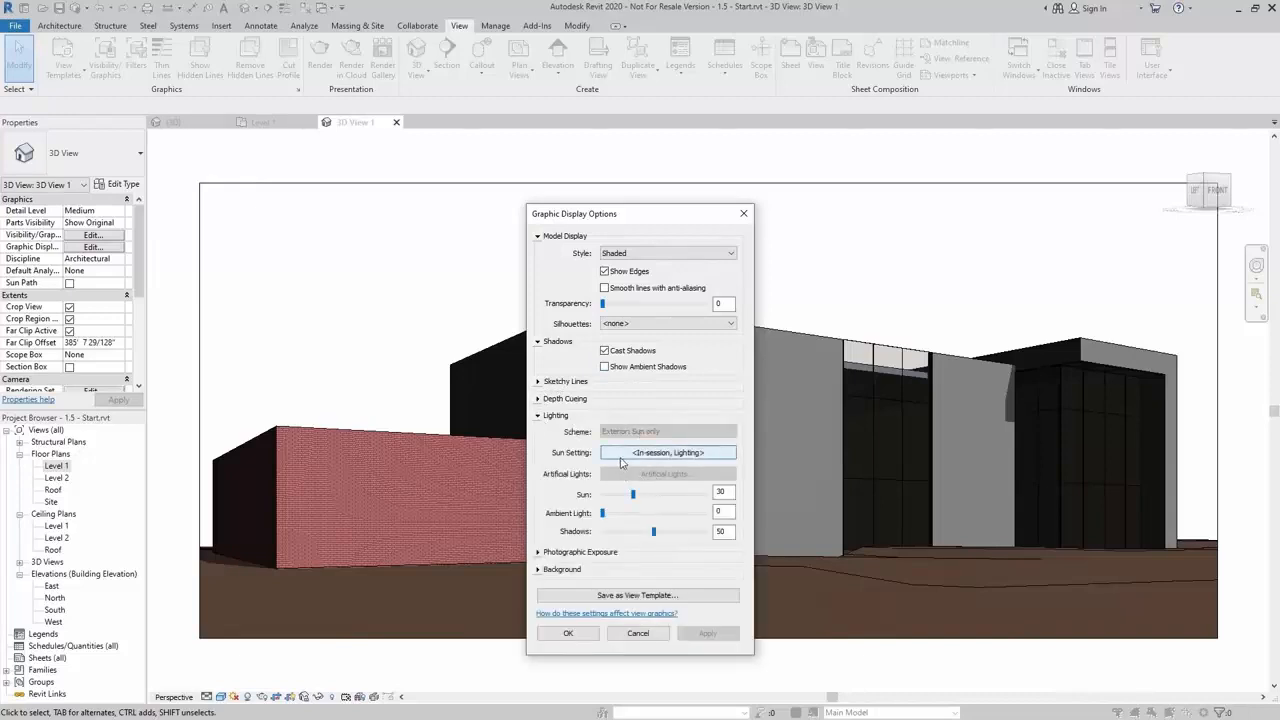
{"action": "left_click", "coordinate": [667, 453]}
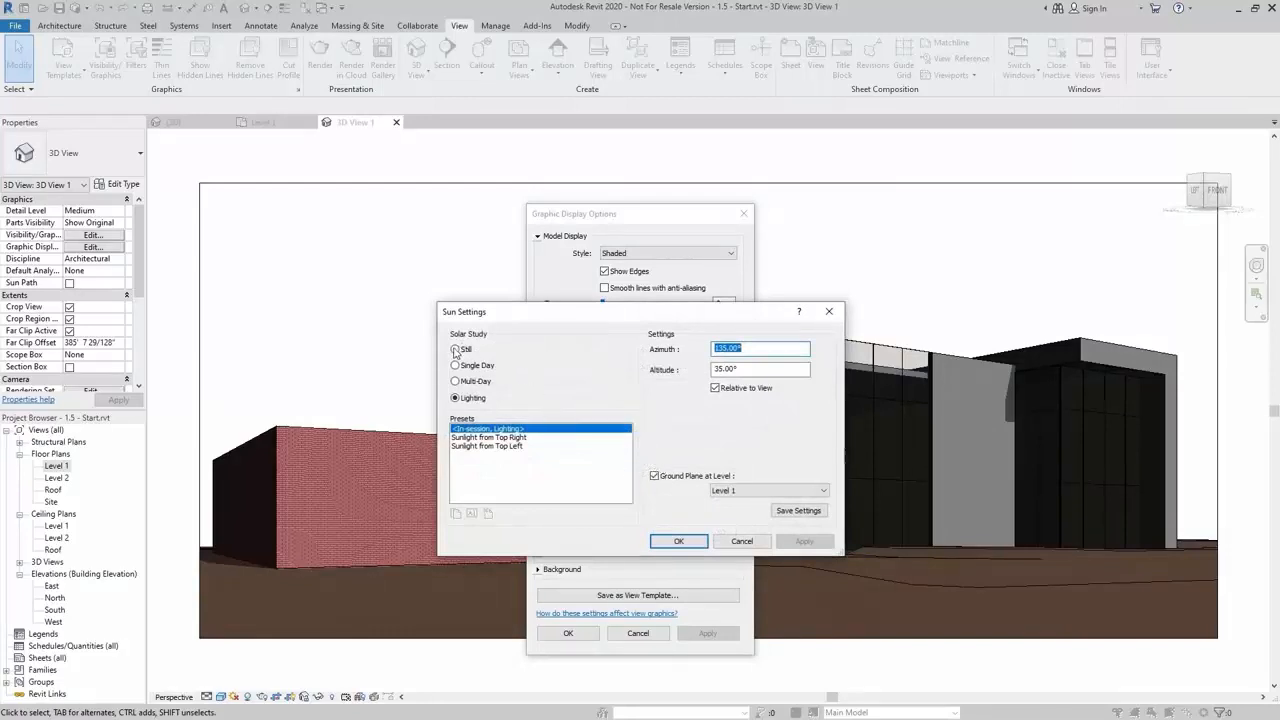
{"action": "left_click", "coordinate": [457, 349]}
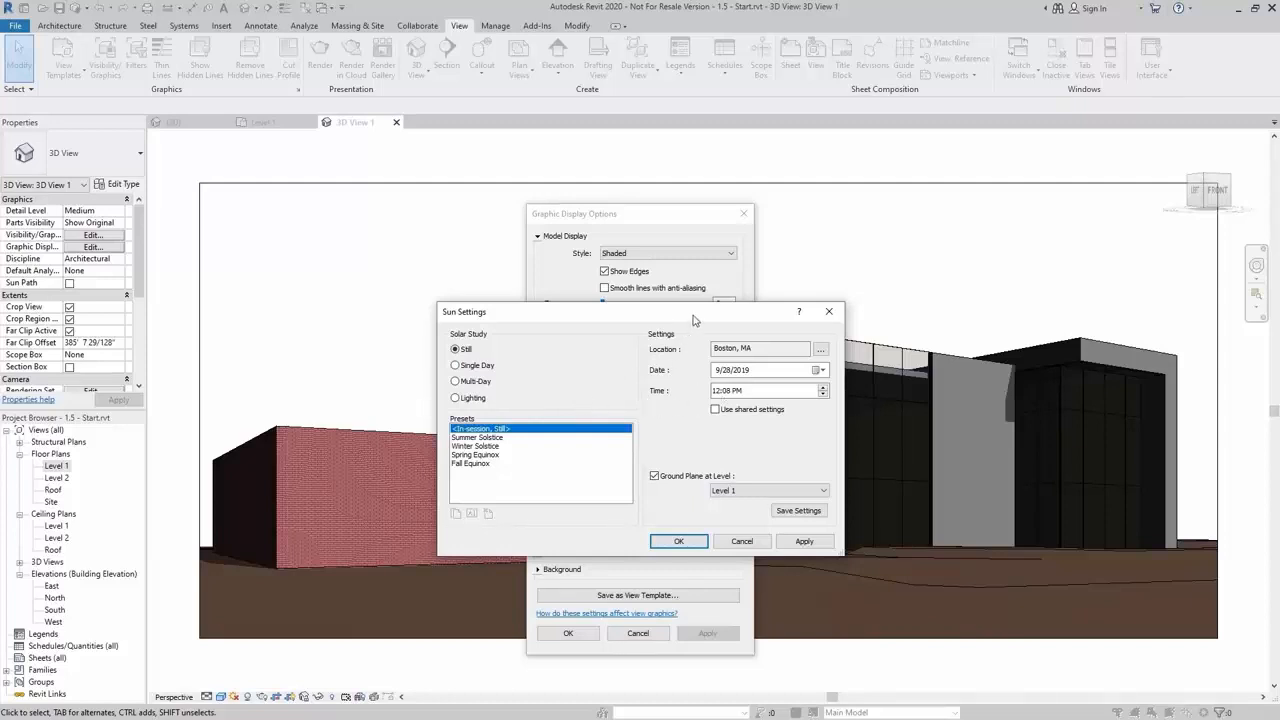
{"action": "left_click_drag", "start_coordinate": [698, 317], "coordinate": [609, 296]}
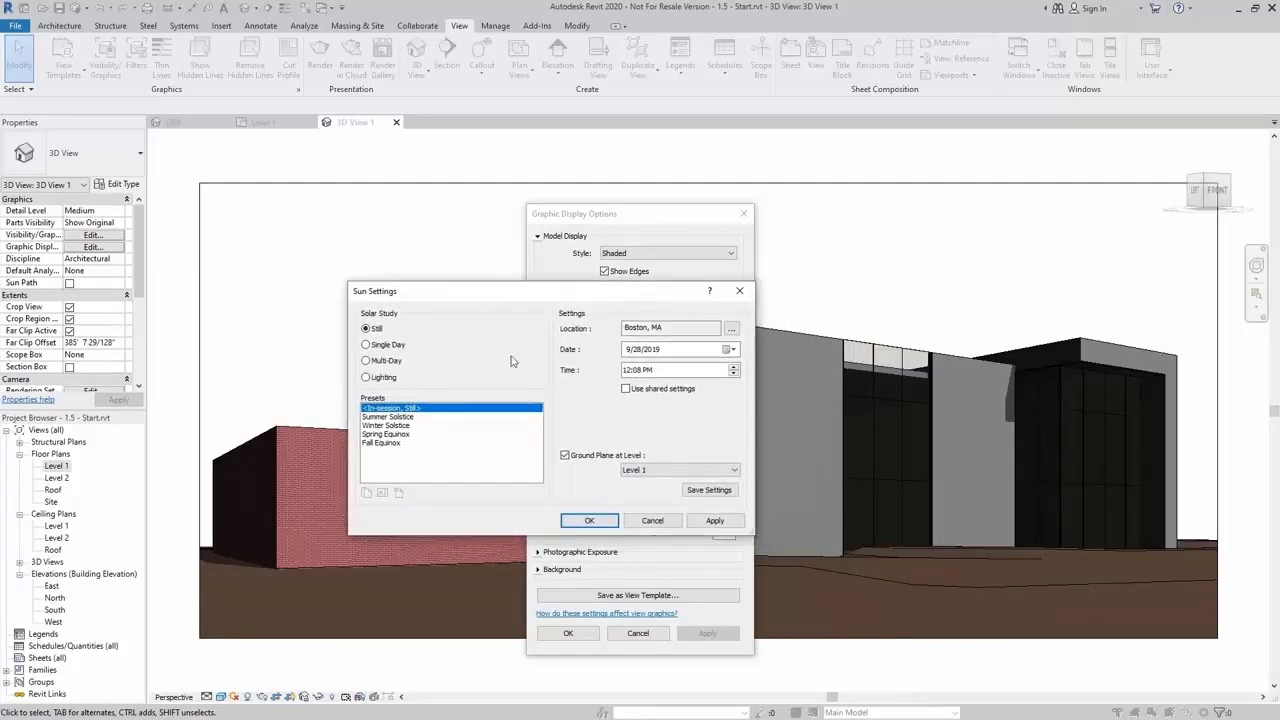
{"action": "left_click", "coordinate": [382, 443]}
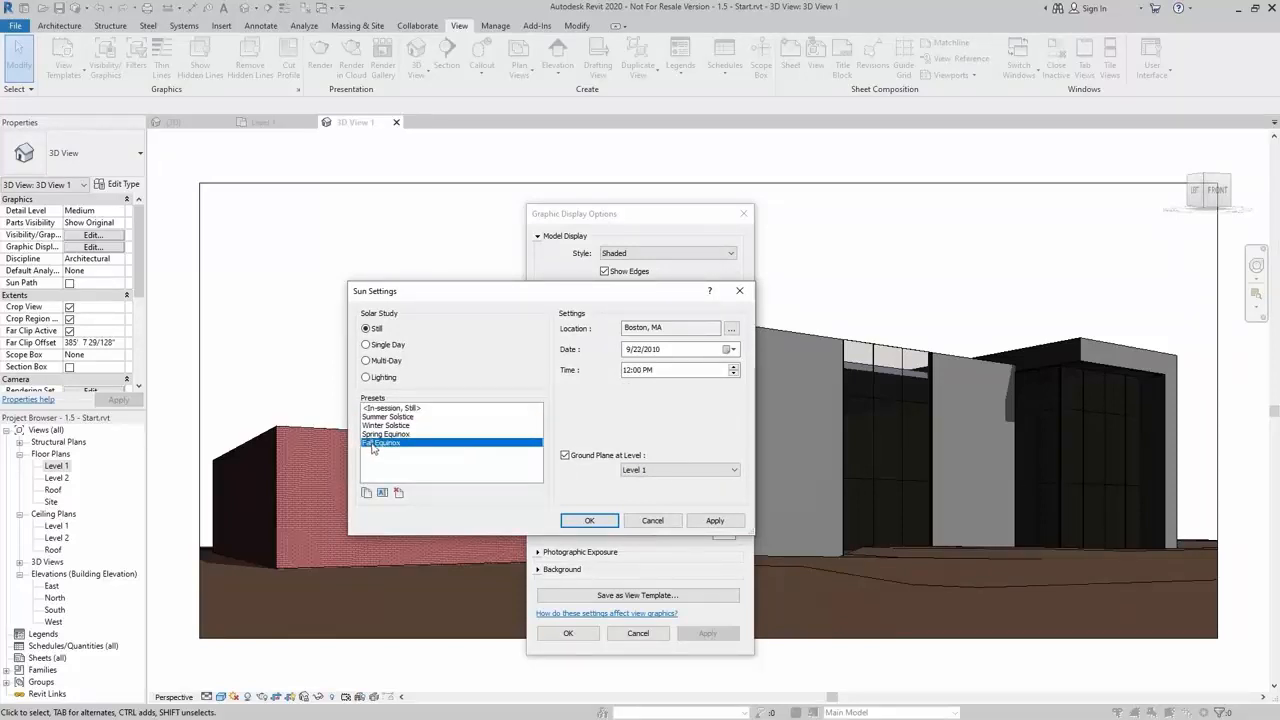
{"action": "left_click", "coordinate": [612, 520]}
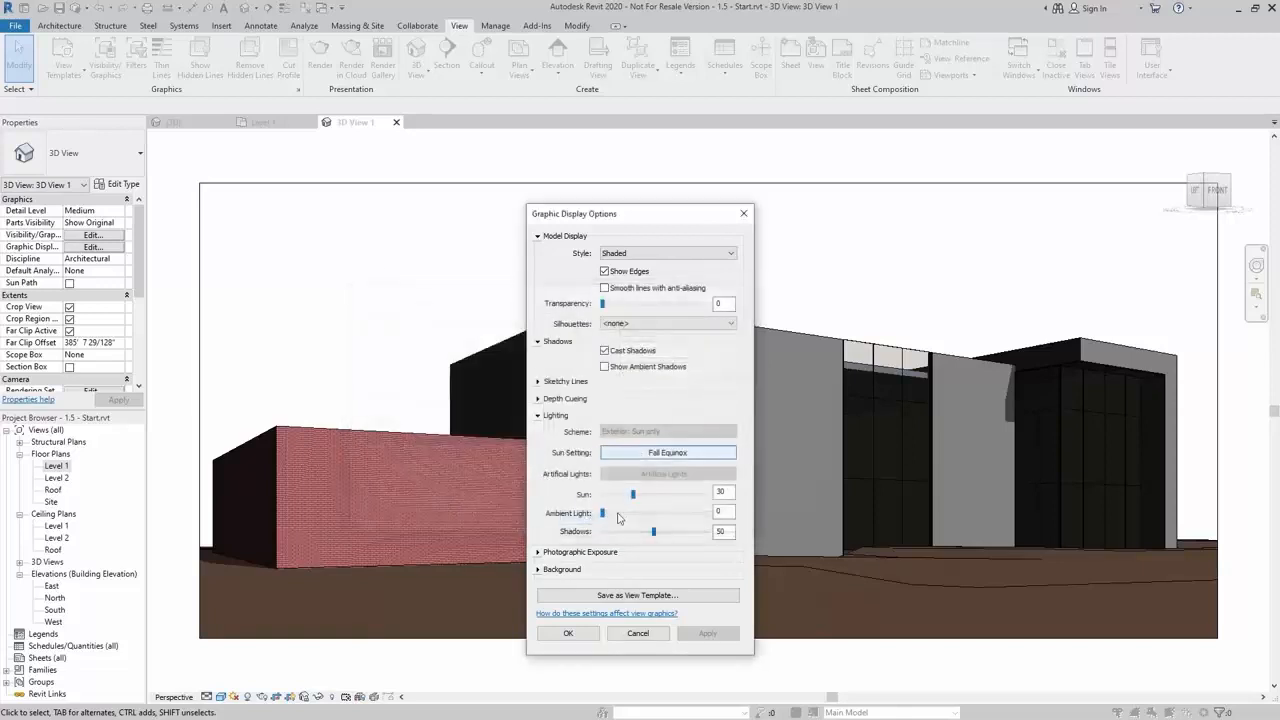
{"action": "left_click", "coordinate": [568, 634]}
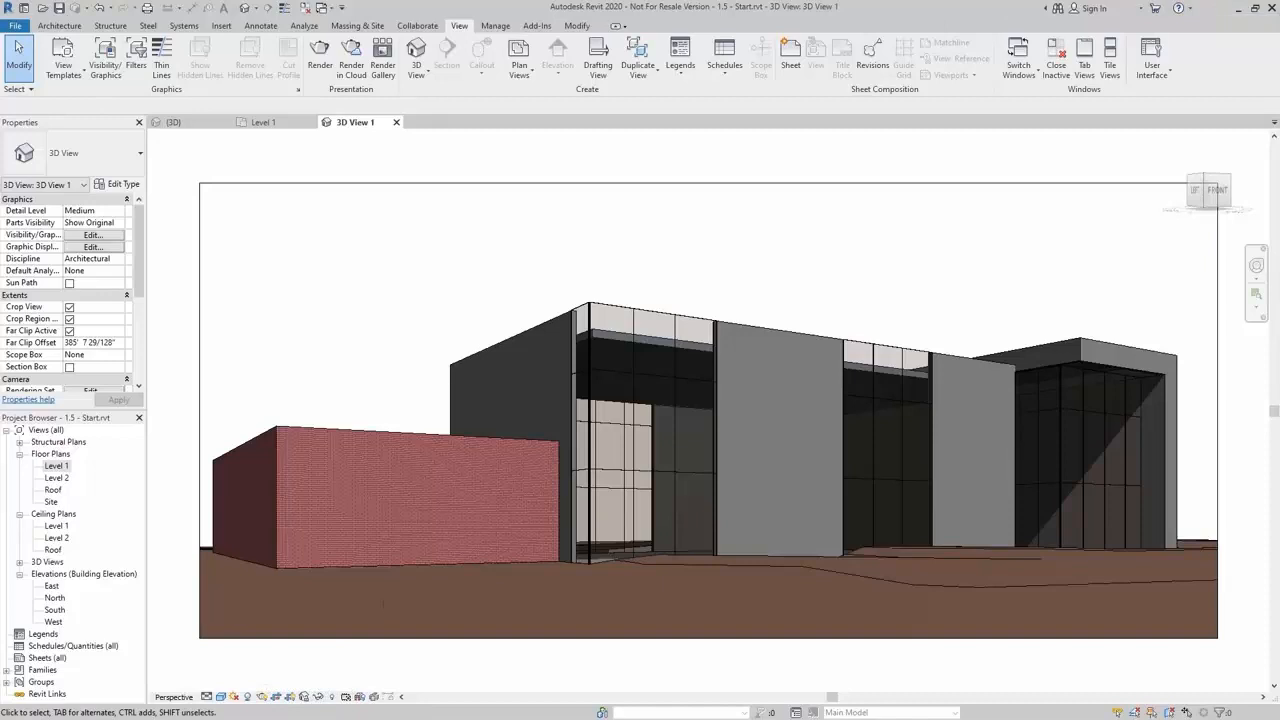
Open the Rendering dialog and set the quality to Medium with Screen output resolution
{"action": "left_click_drag", "start_coordinate": [1279, 99], "coordinate": [206, 93]}
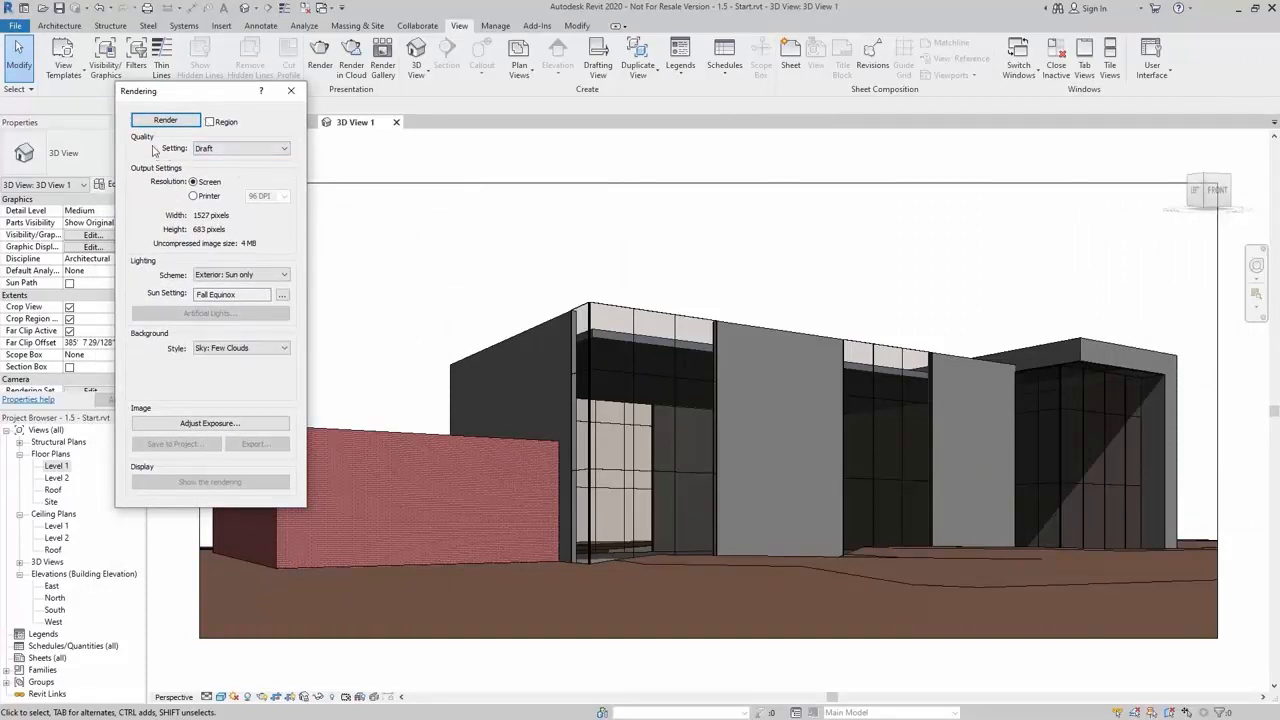
{"action": "left_click", "coordinate": [260, 149]}
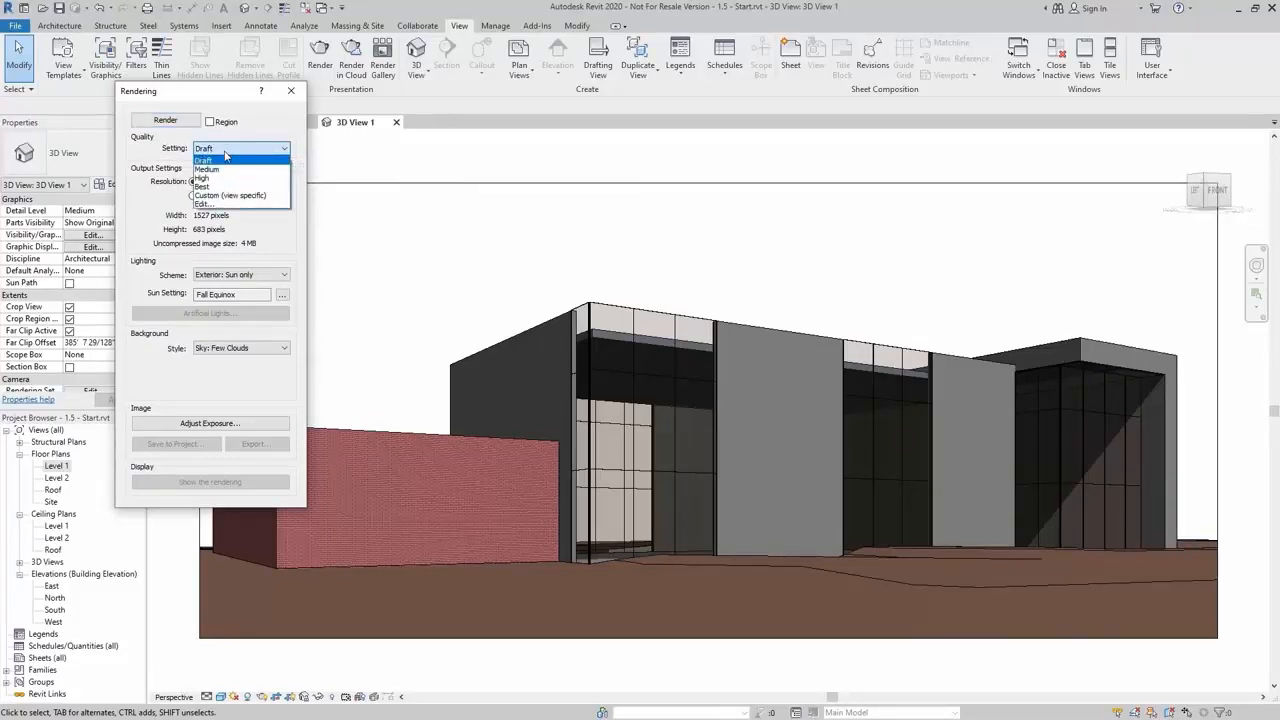
{"action": "left_click", "coordinate": [223, 170]}
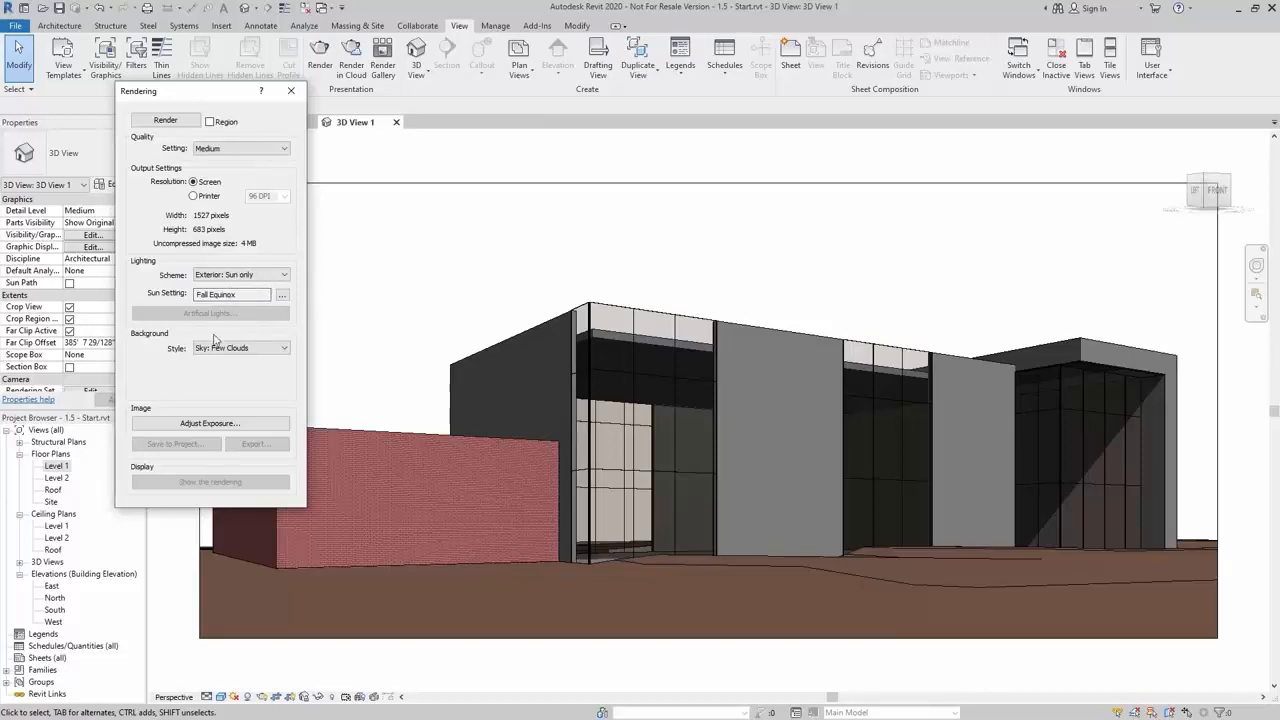
{"action": "left_click", "coordinate": [195, 196]}
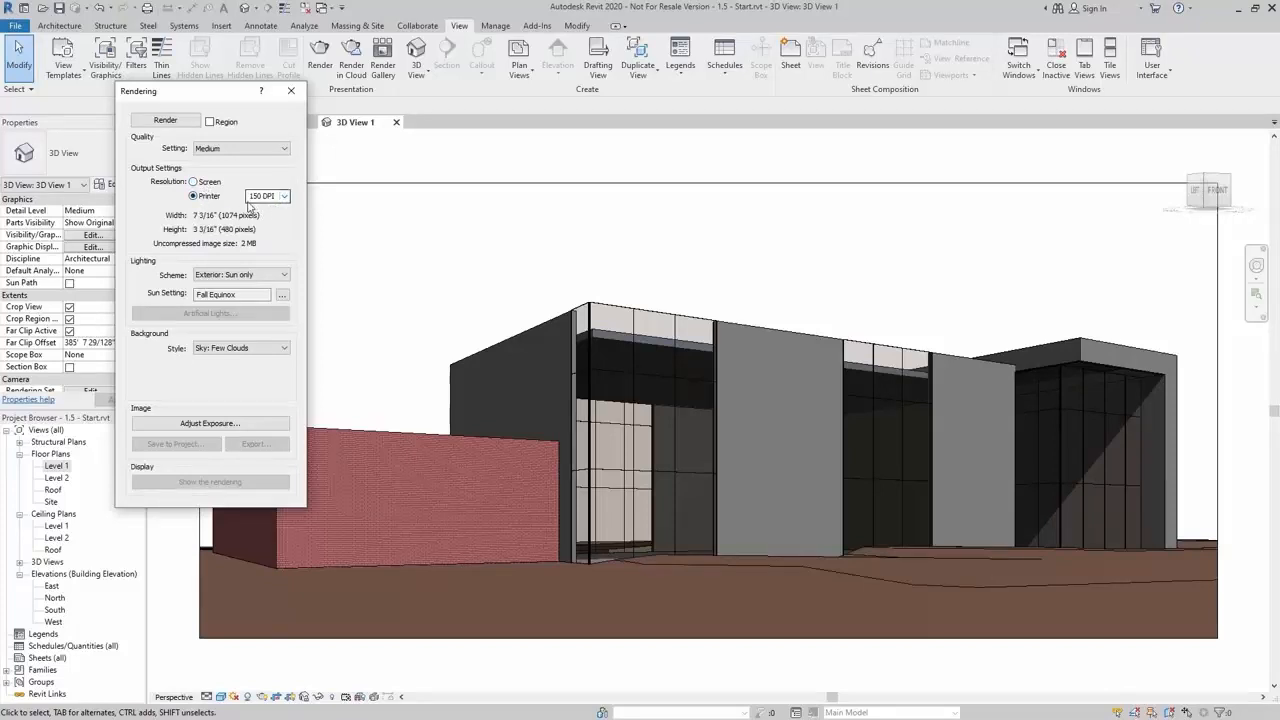
{"action": "left_click", "coordinate": [194, 182]}
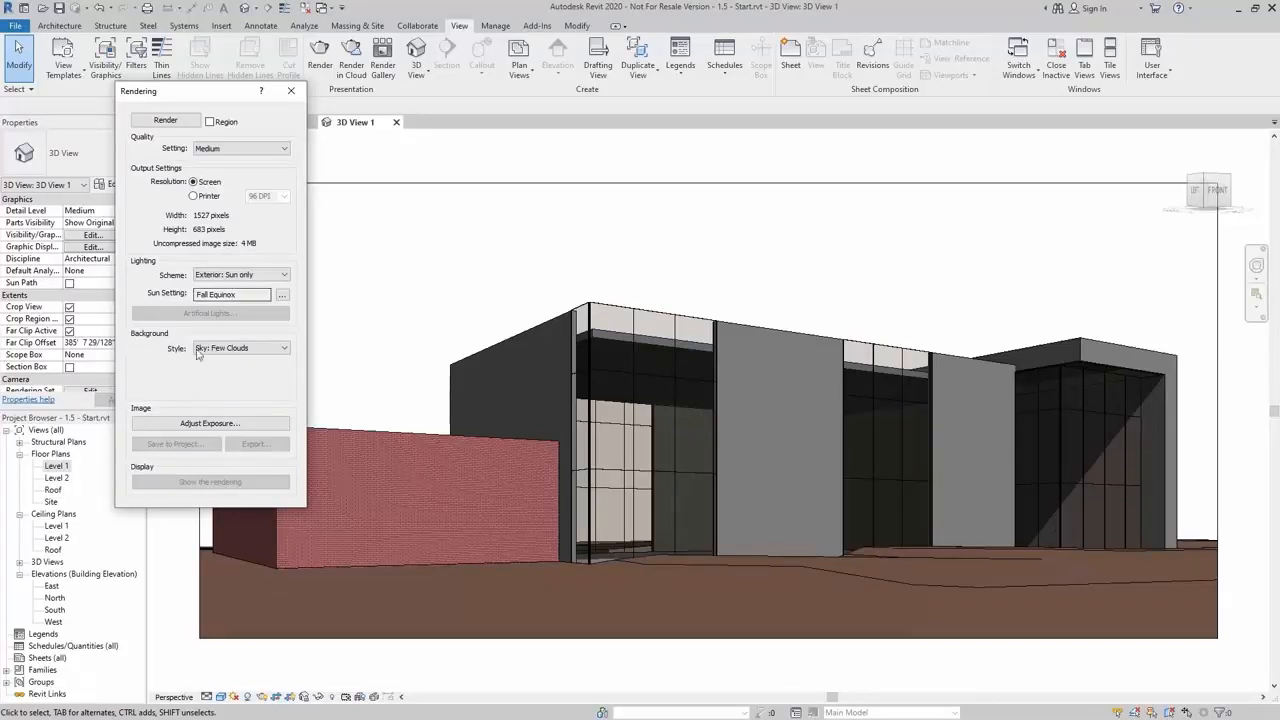
Keep the Sky: Few Clouds background style and render the camera view
{"action": "left_click", "coordinate": [246, 348]}
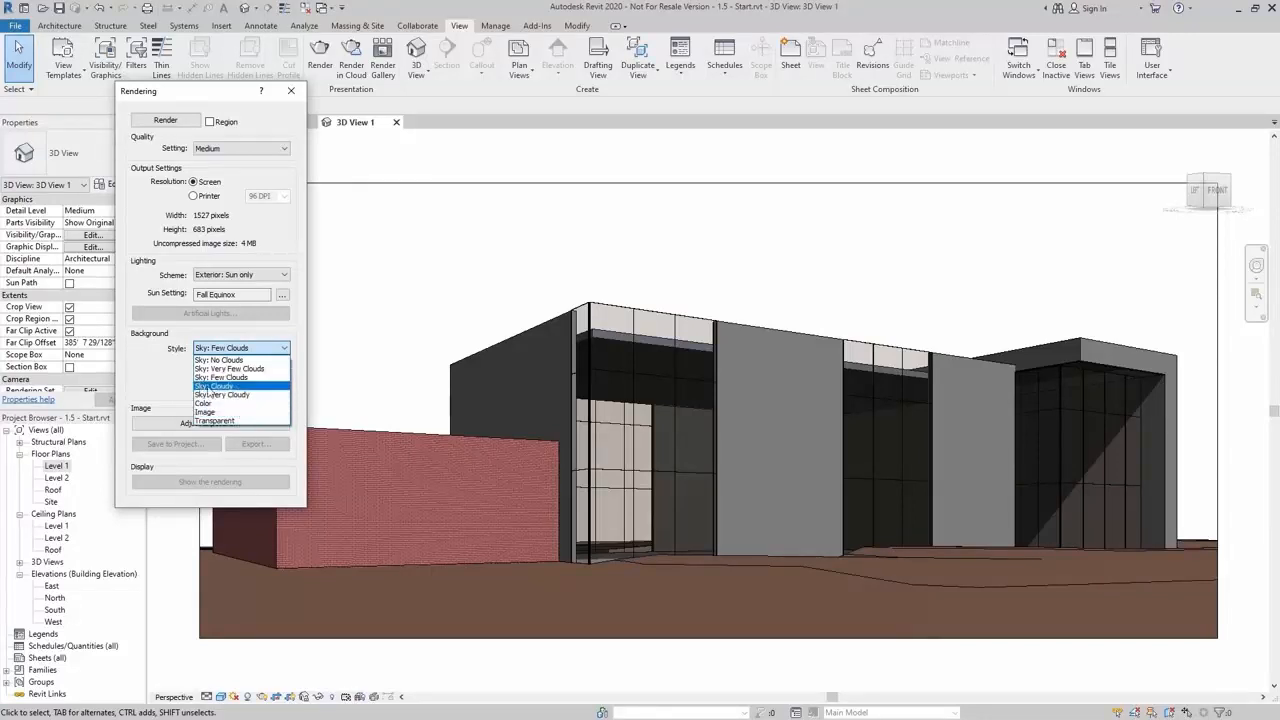
{"action": "left_click", "coordinate": [241, 377]}
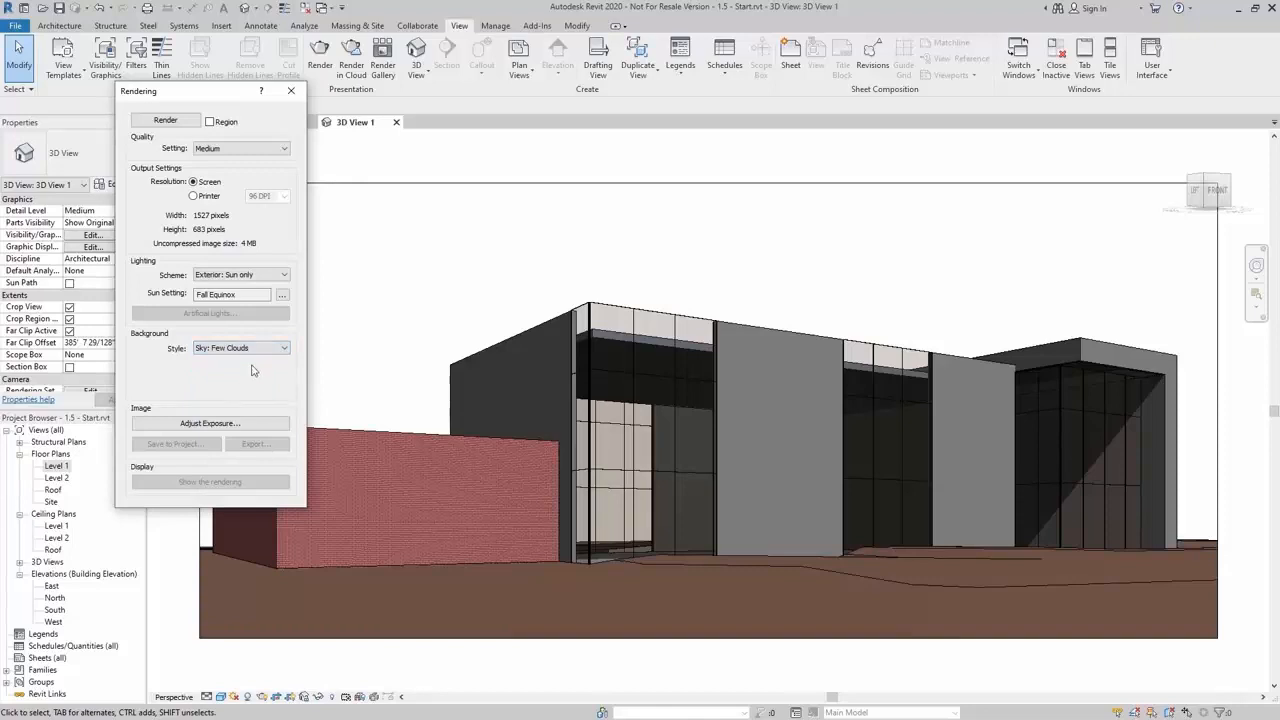
{"action": "left_click", "coordinate": [163, 122]}
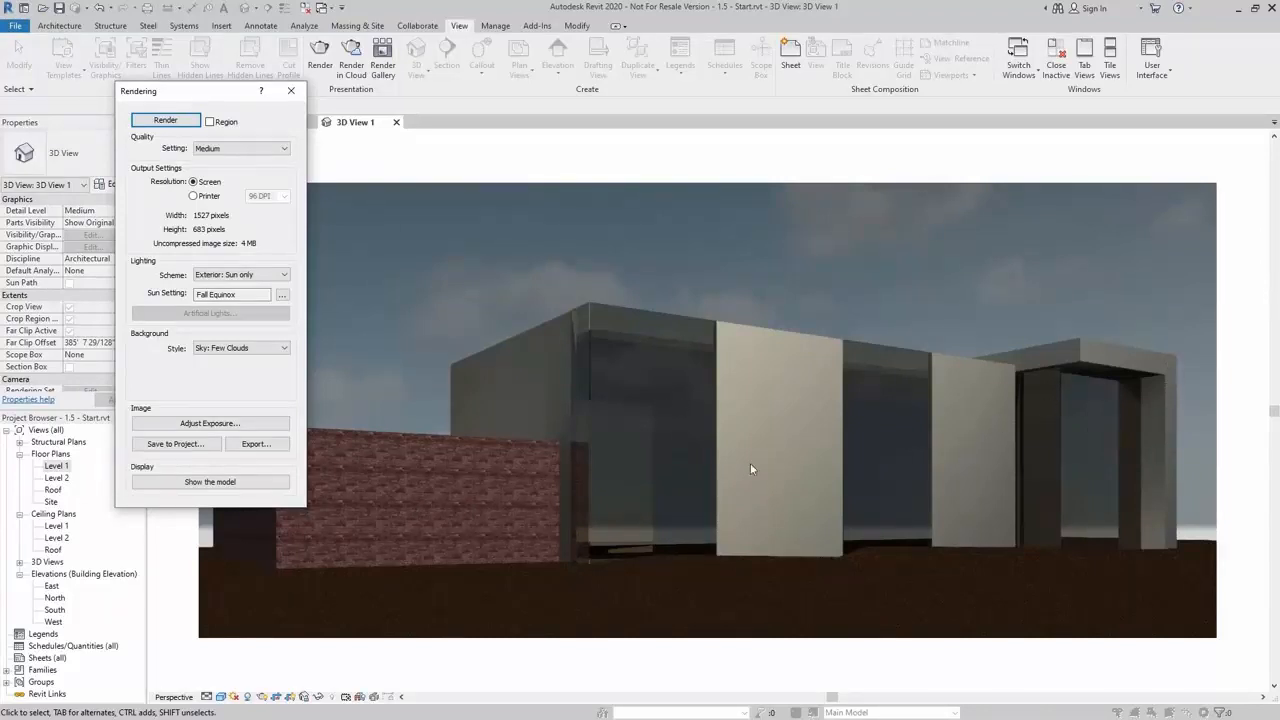
Save the rendering into the project under its default name, then begin exporting it as a JPEG file named 3D View 1
{"action": "left_click", "coordinate": [175, 443]}
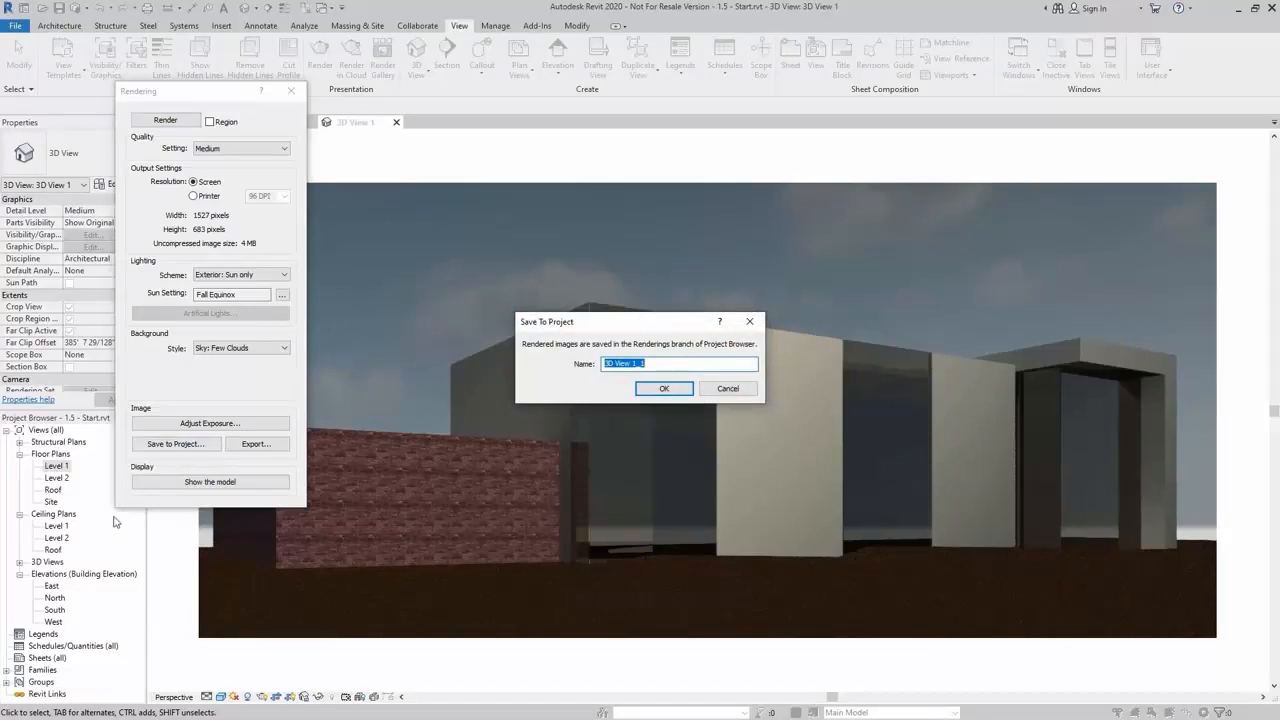
{"action": "left_click", "coordinate": [663, 388]}
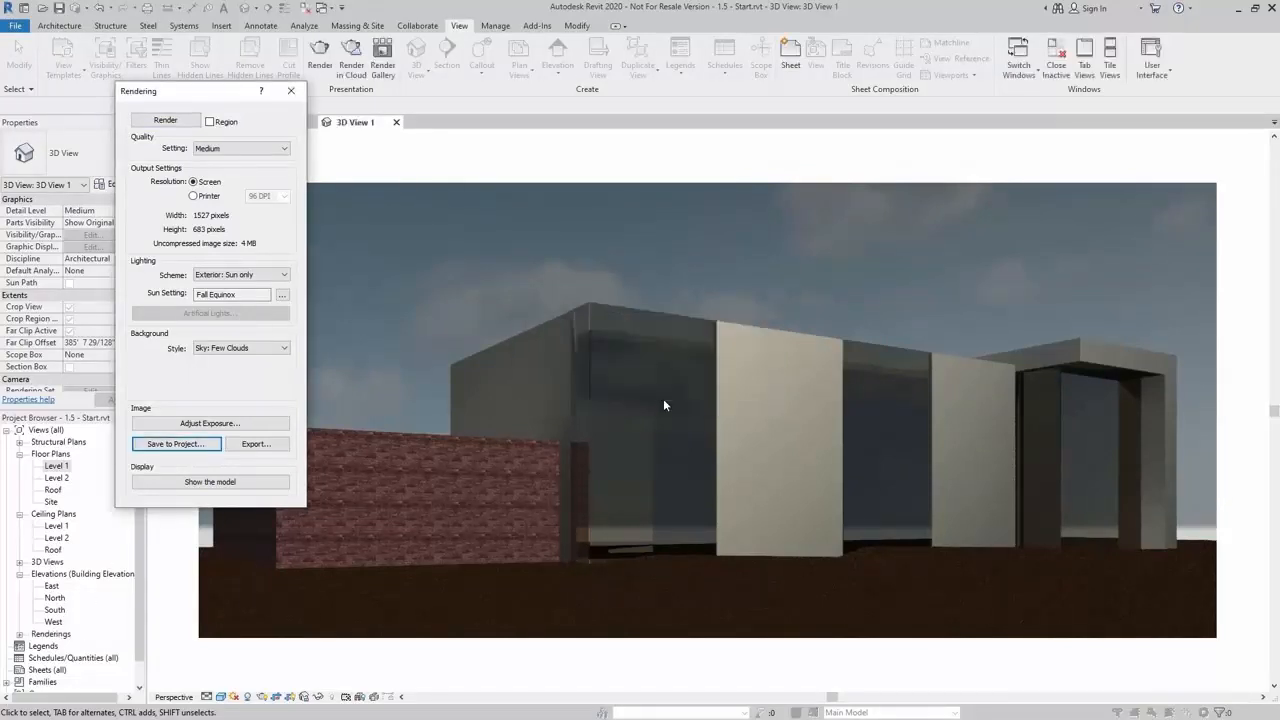
{"action": "left_click", "coordinate": [270, 444]}
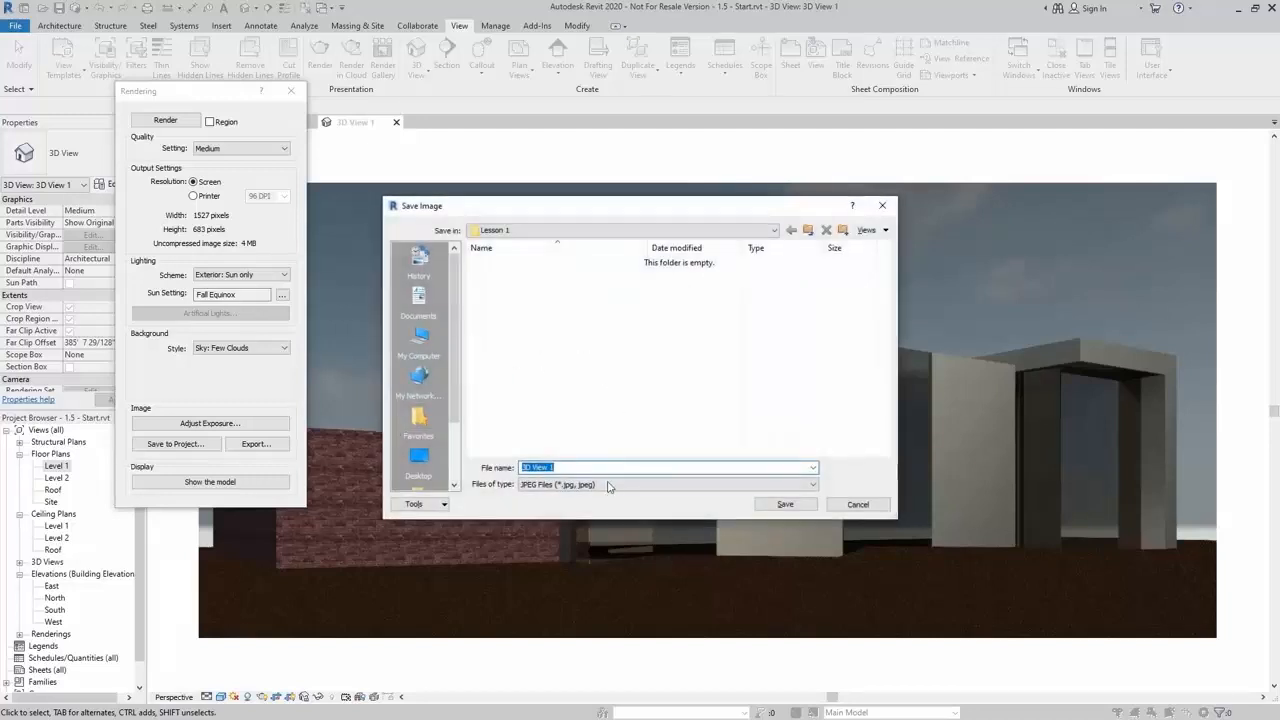
{"action": "left_click", "coordinate": [605, 486]}
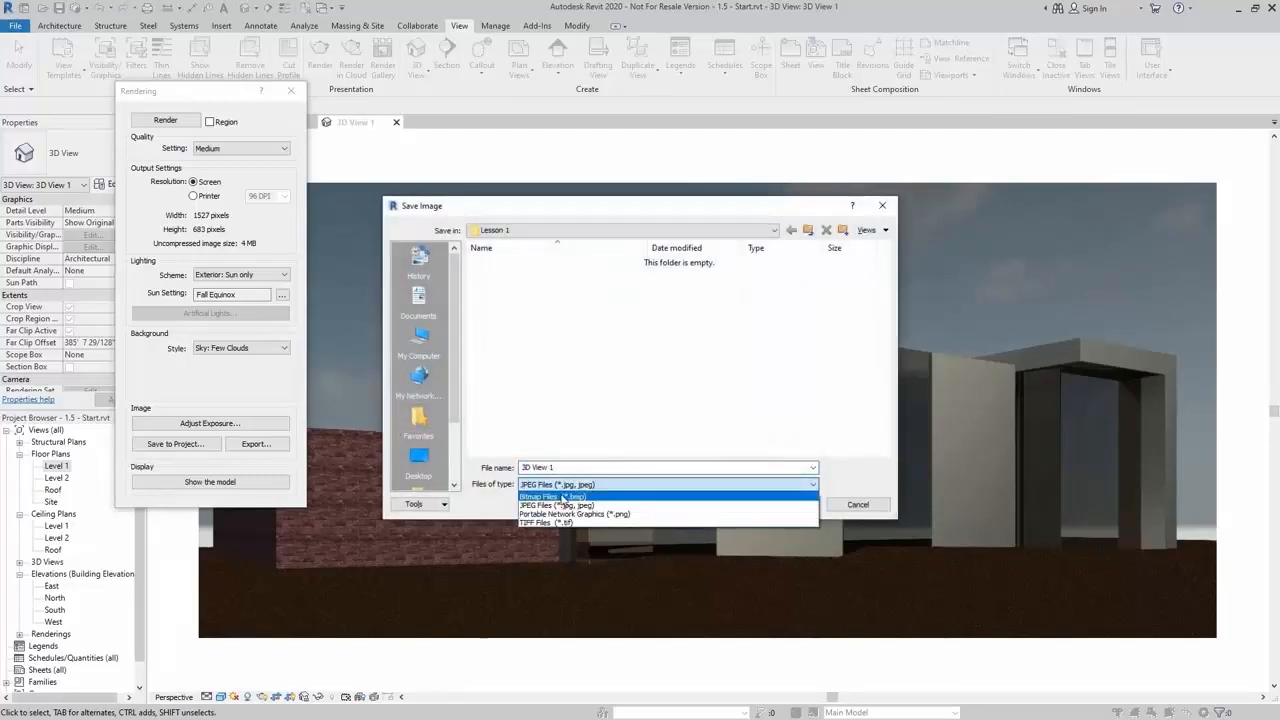
{"action": "left_click", "coordinate": [590, 419]}
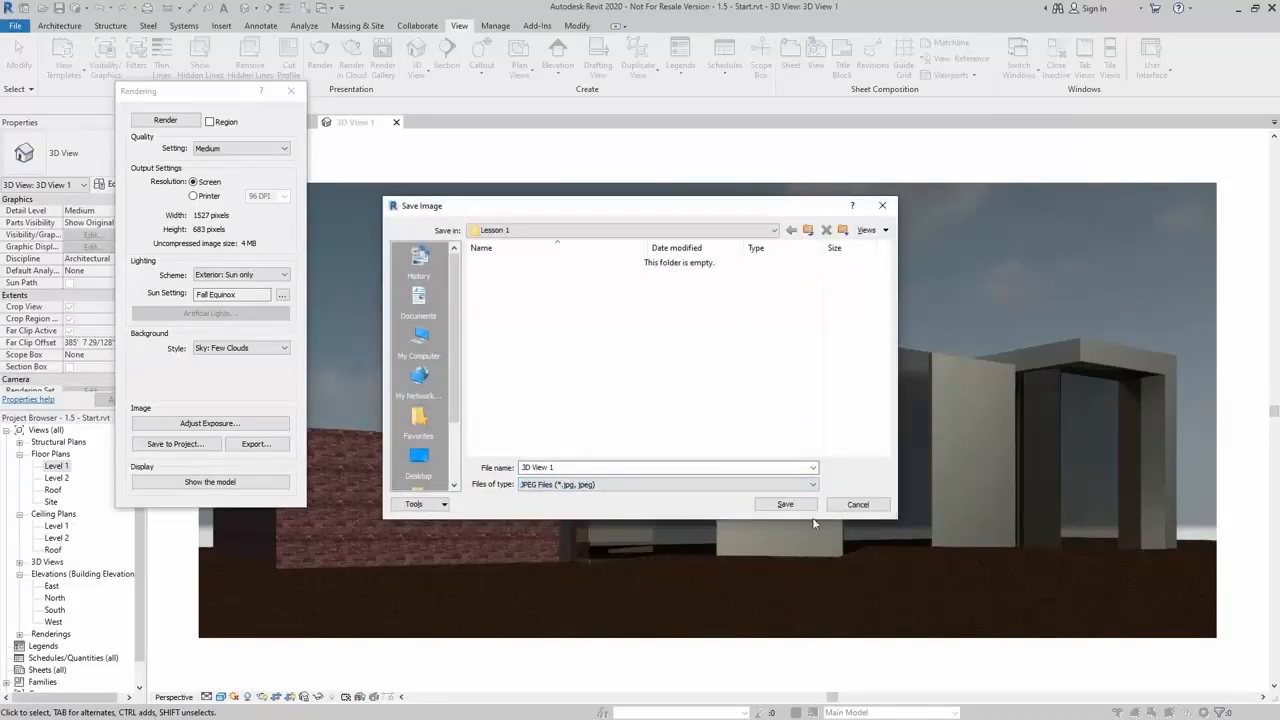